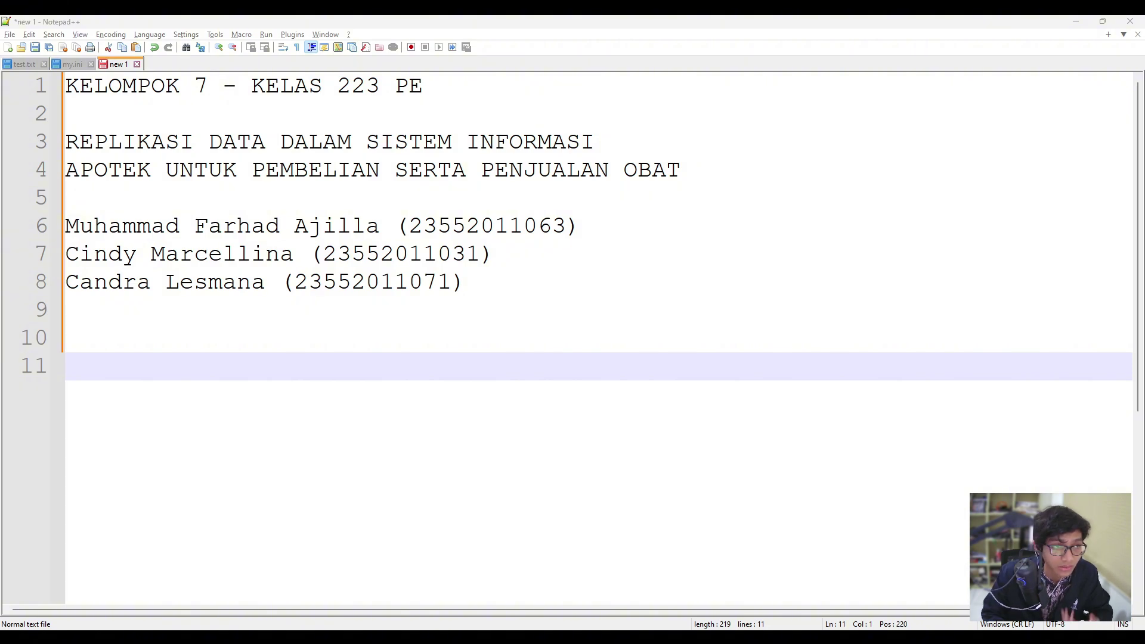
Browse the member lines of the group's title page in the 'new 1' tab.
drag(582, 226, 3, 232)
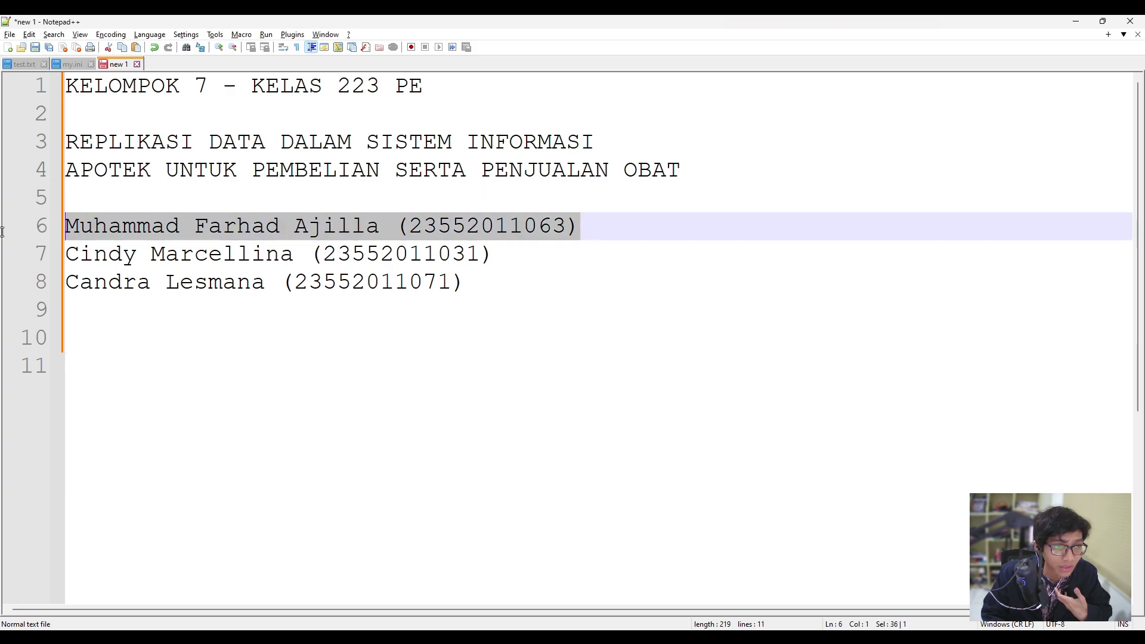
click(445, 297)
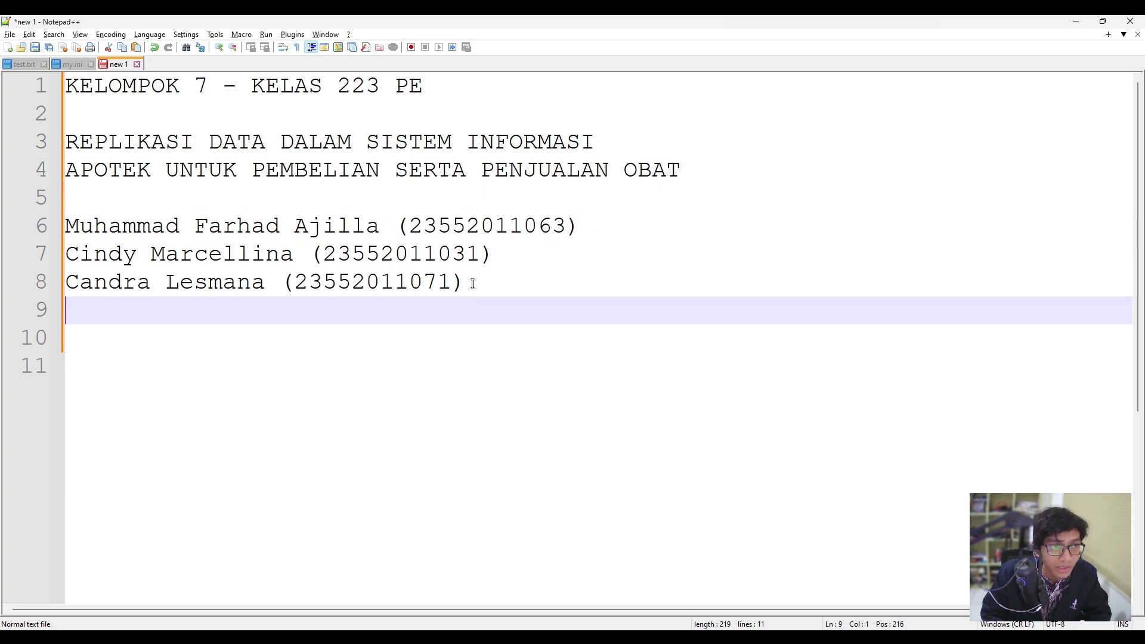
click(473, 284)
click(310, 254)
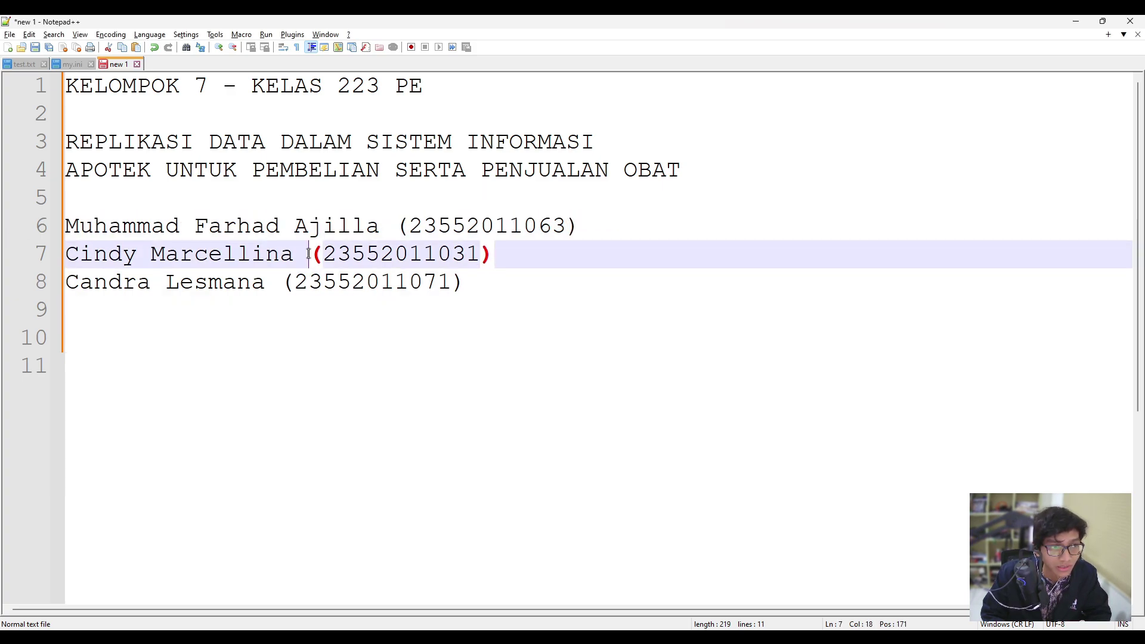
click(477, 291)
click(234, 195)
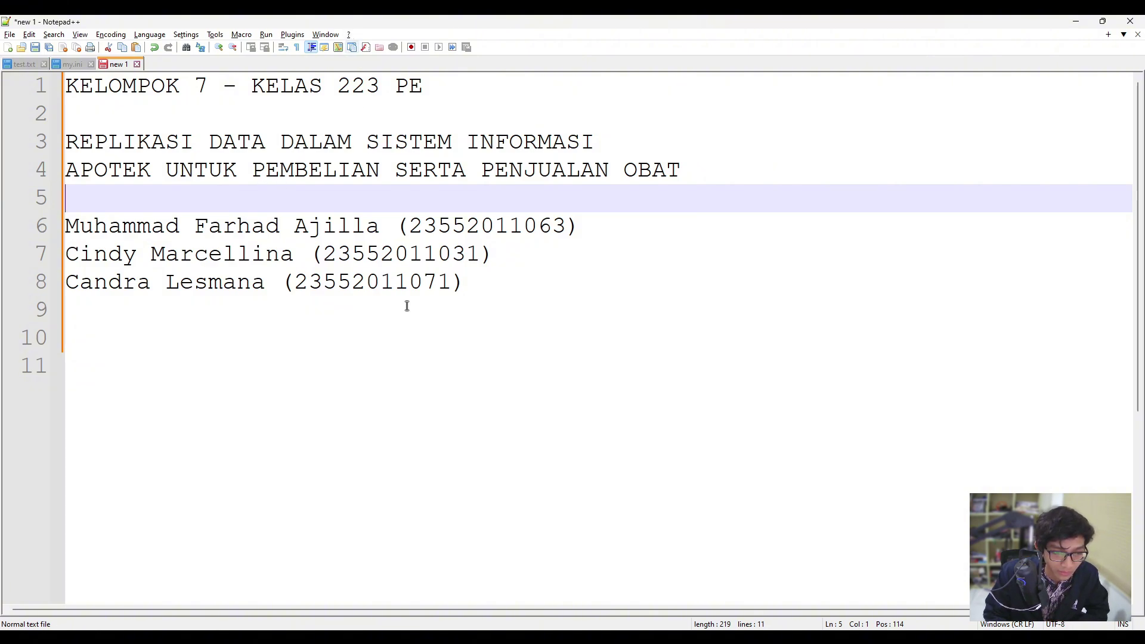
key(alt+Tab)
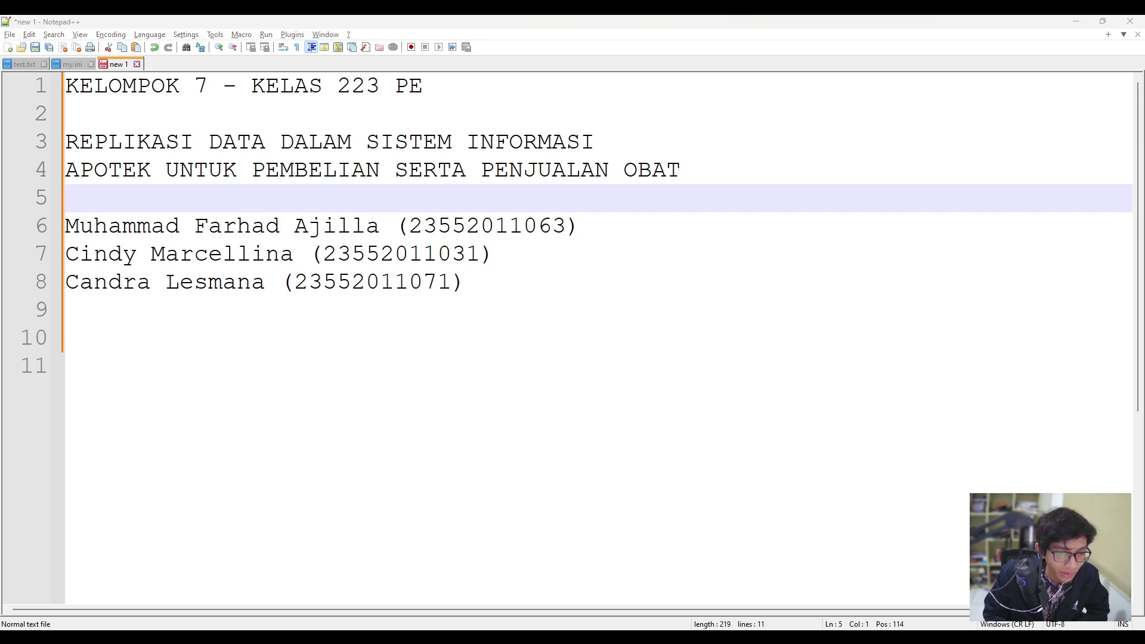
click(493, 406)
click(227, 327)
click(187, 302)
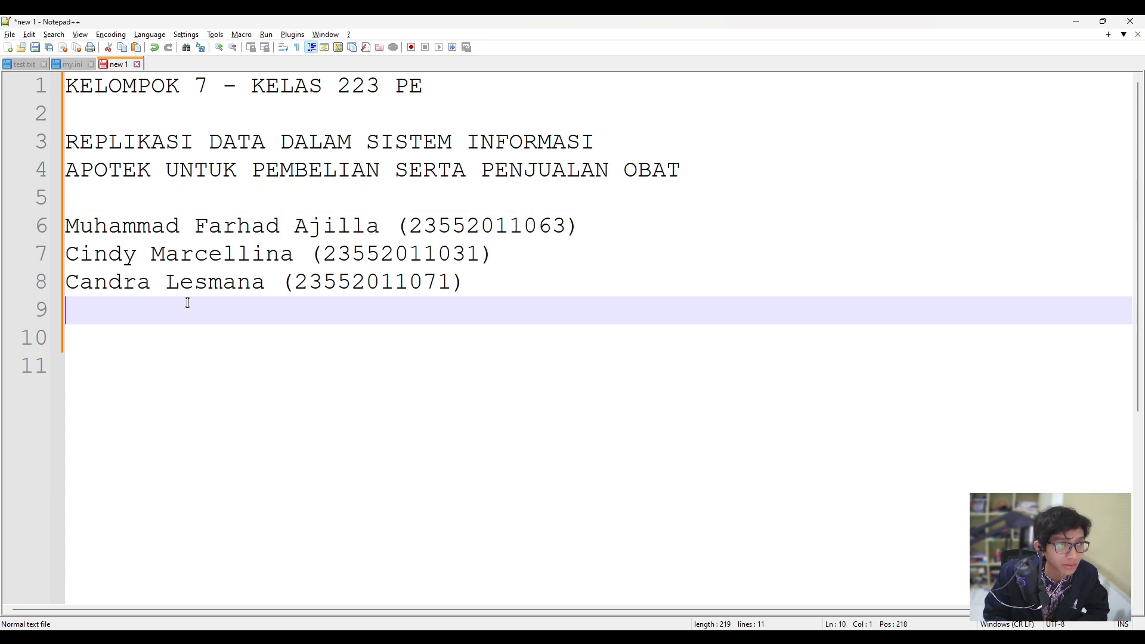
Leave the title page and switch to the test.txt replication notes.
click(307, 338)
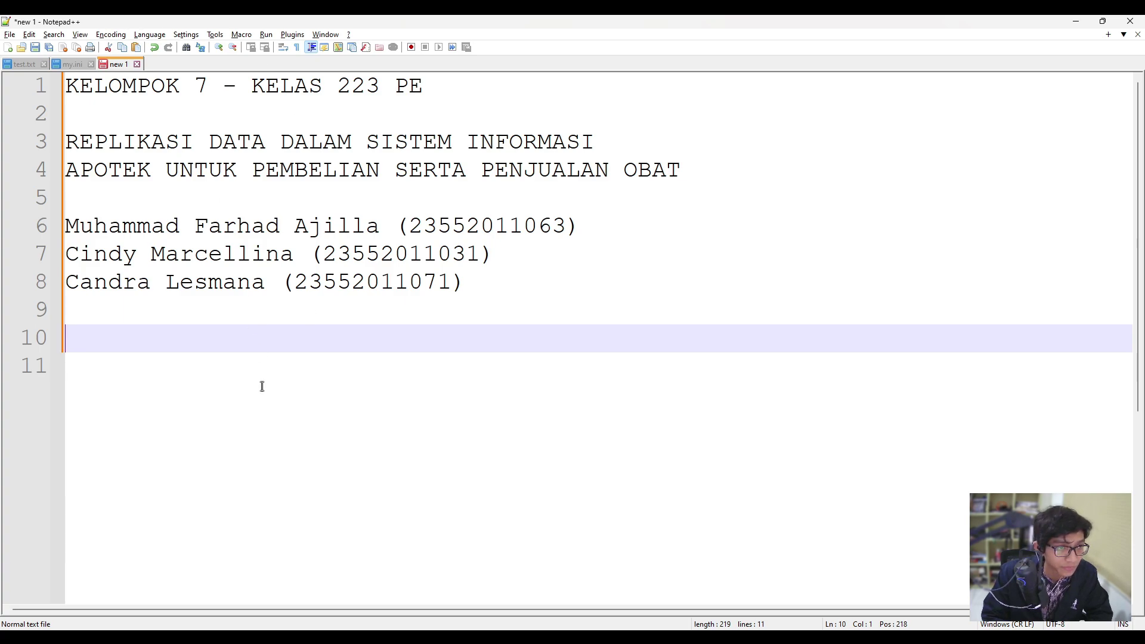
click(237, 319)
click(238, 330)
click(239, 309)
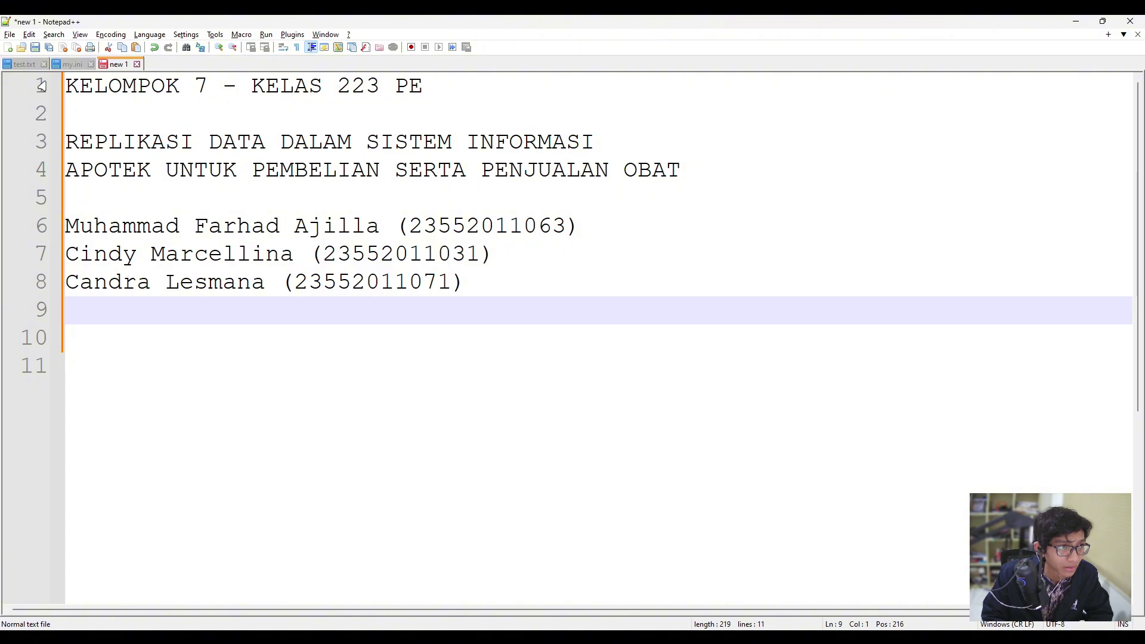
click(229, 195)
click(207, 113)
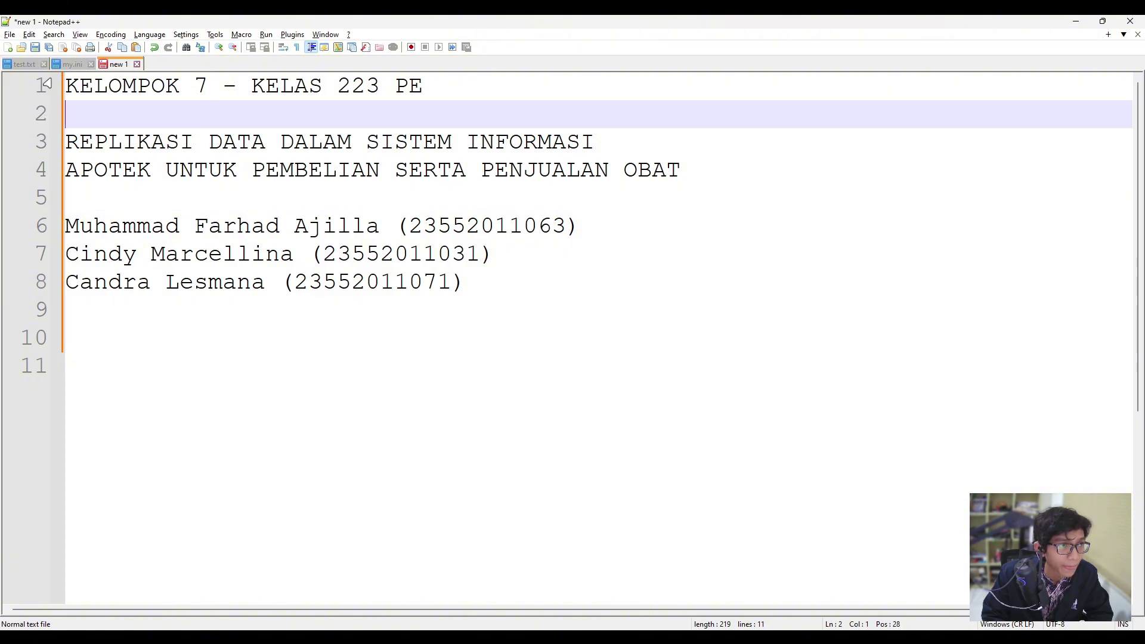
click(23, 66)
Review the master my.ini lines server-id=1 and log-bin=mysql-bin in test.txt.
click(205, 139)
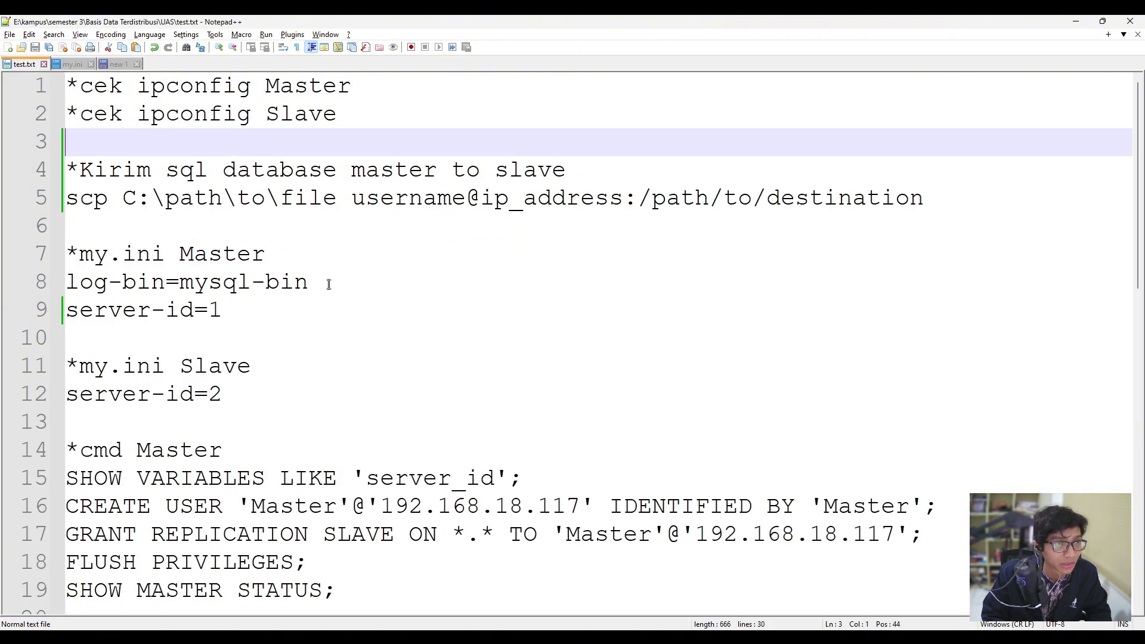
ctrl+scroll(345, 276, down, 1)
ctrl+scroll(344, 275, down, 2)
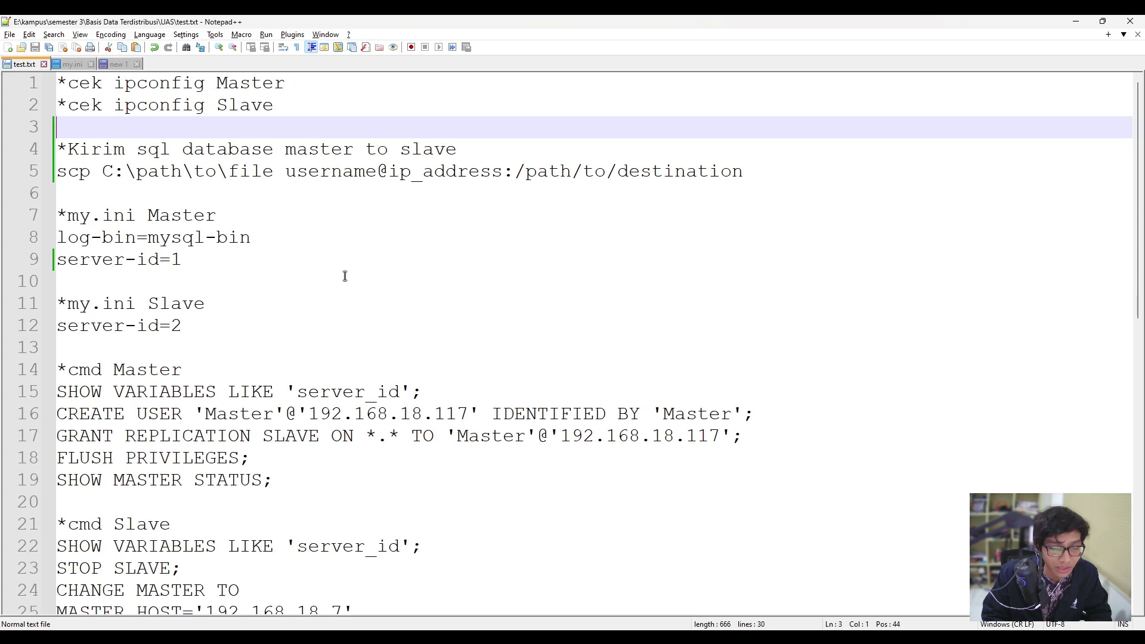
ctrl+scroll(344, 275, up, 1)
ctrl+scroll(344, 275, down, 1)
ctrl+scroll(344, 276, up, 1)
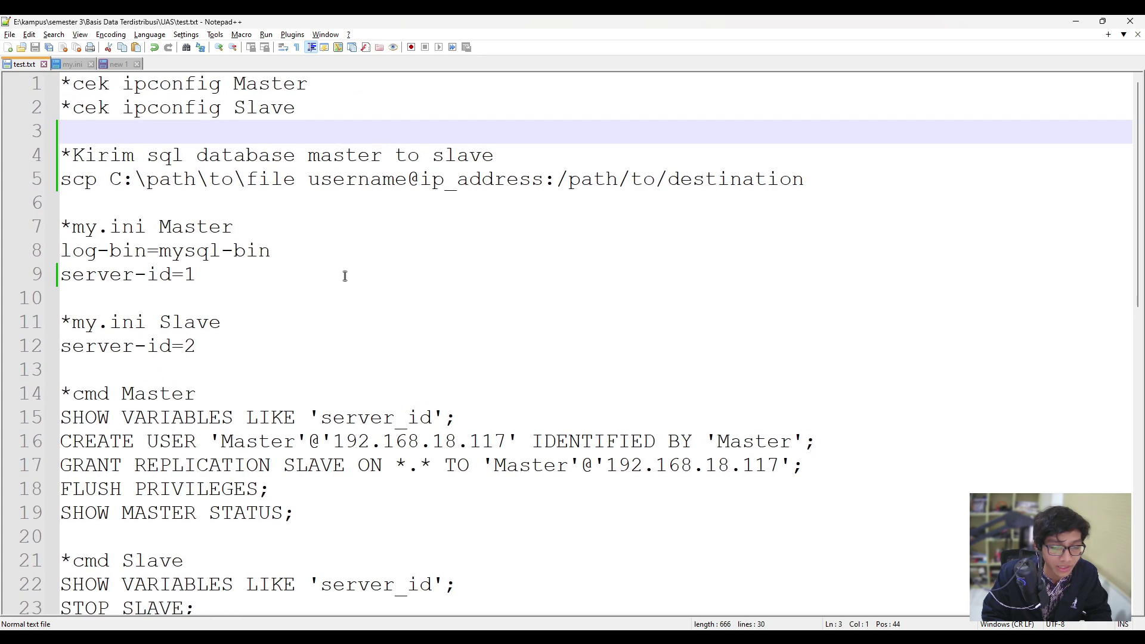
click(183, 203)
click(203, 298)
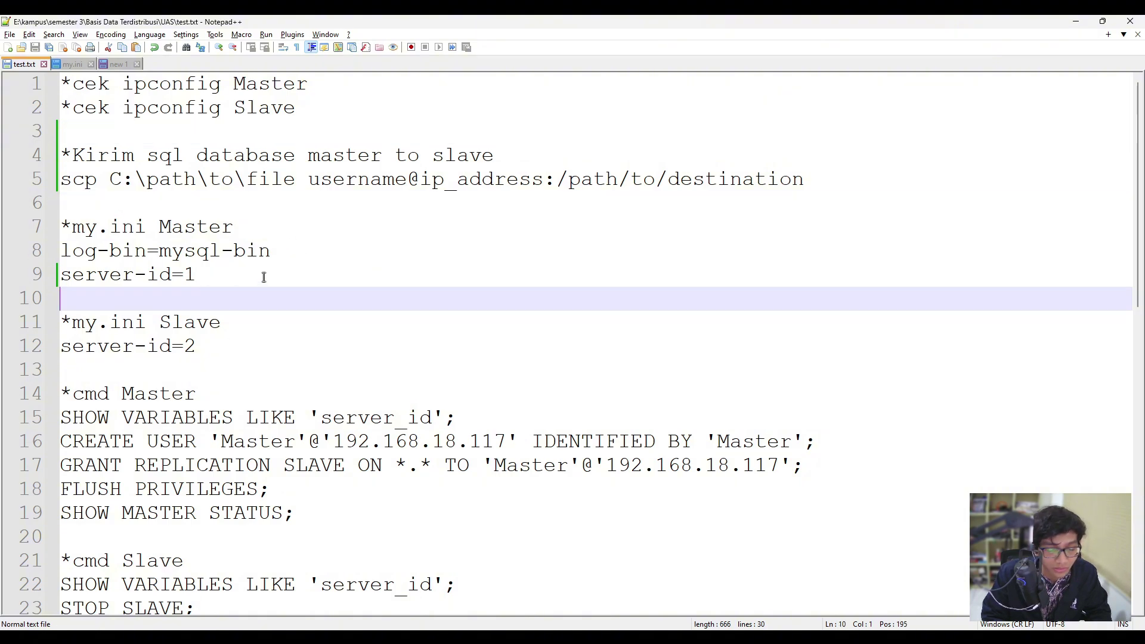
click(303, 262)
click(303, 259)
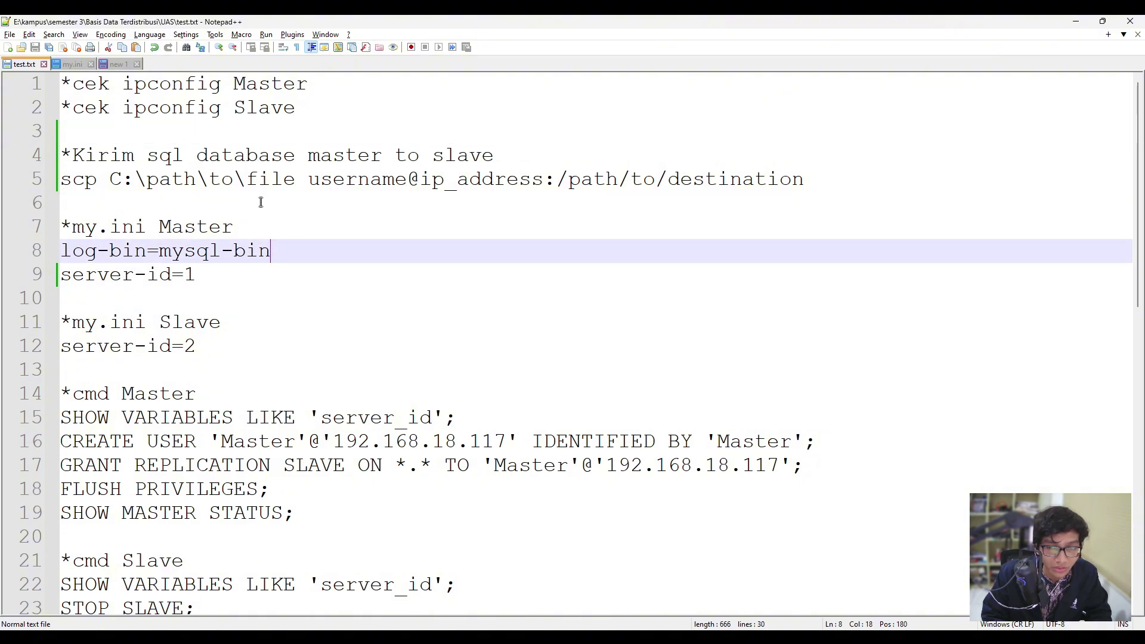
Open the Windows Security dashboard from the system tray's shield icon.
click(974, 639)
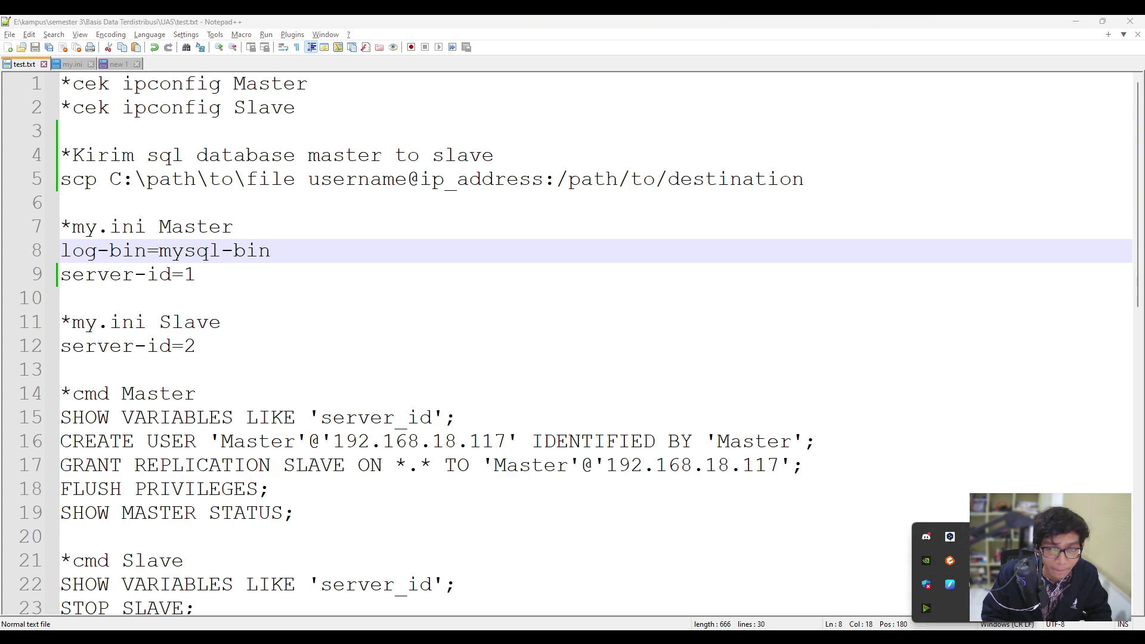
right_click(932, 584)
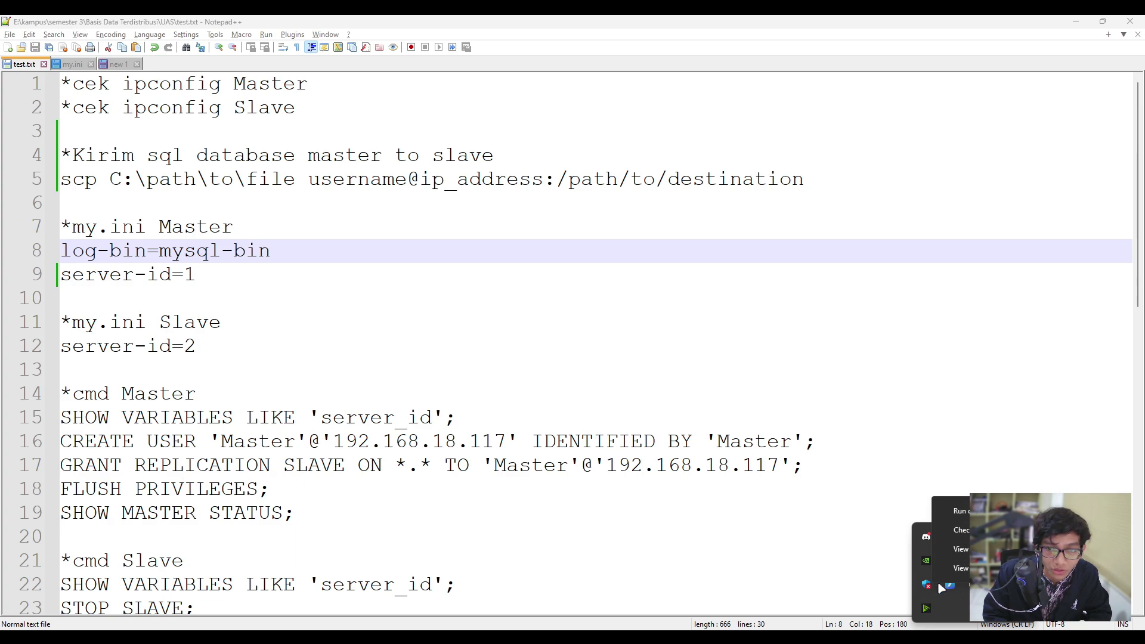
click(961, 549)
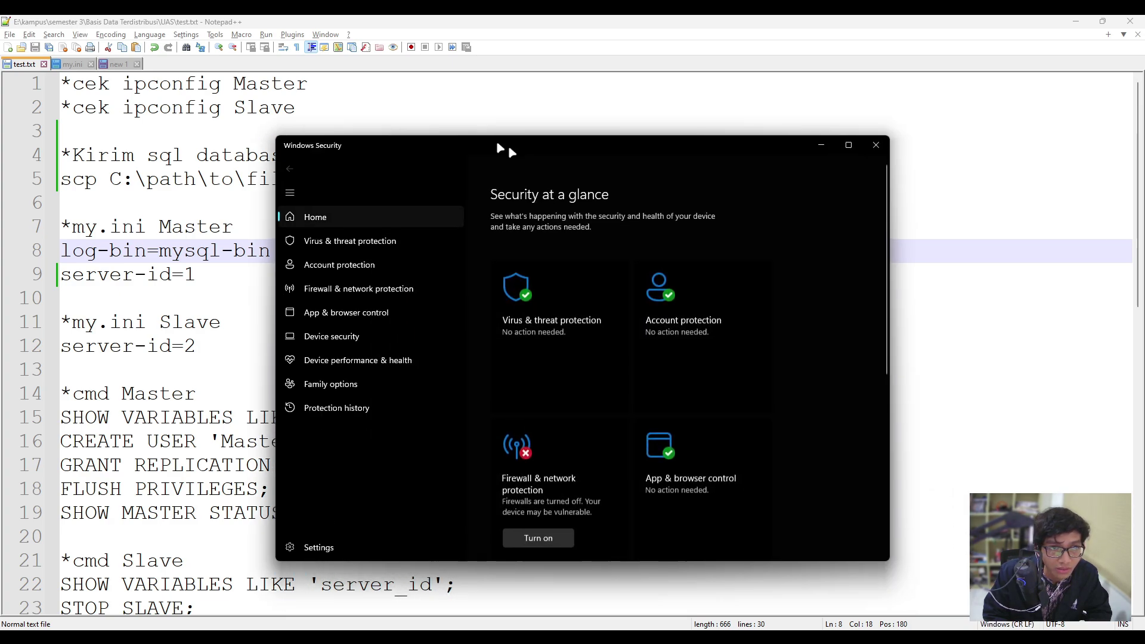
Check Firewall & network protection shows Domain, Private and Public networks all off.
scroll(430, 358, down, 2)
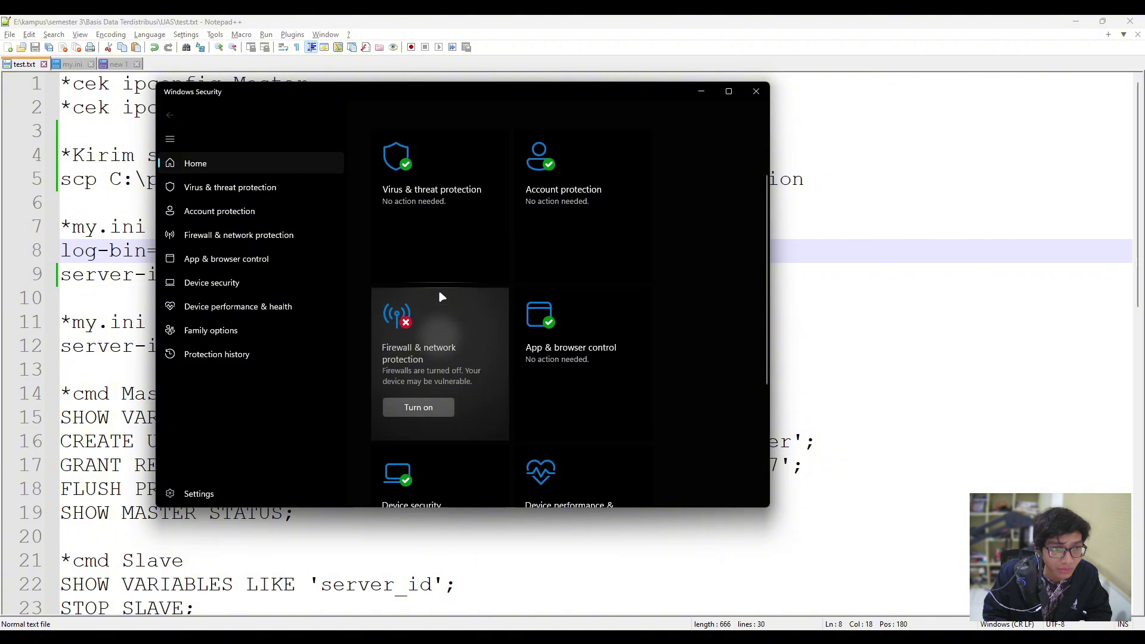
click(442, 298)
scroll(459, 340, down, 2)
scroll(470, 358, down, 1)
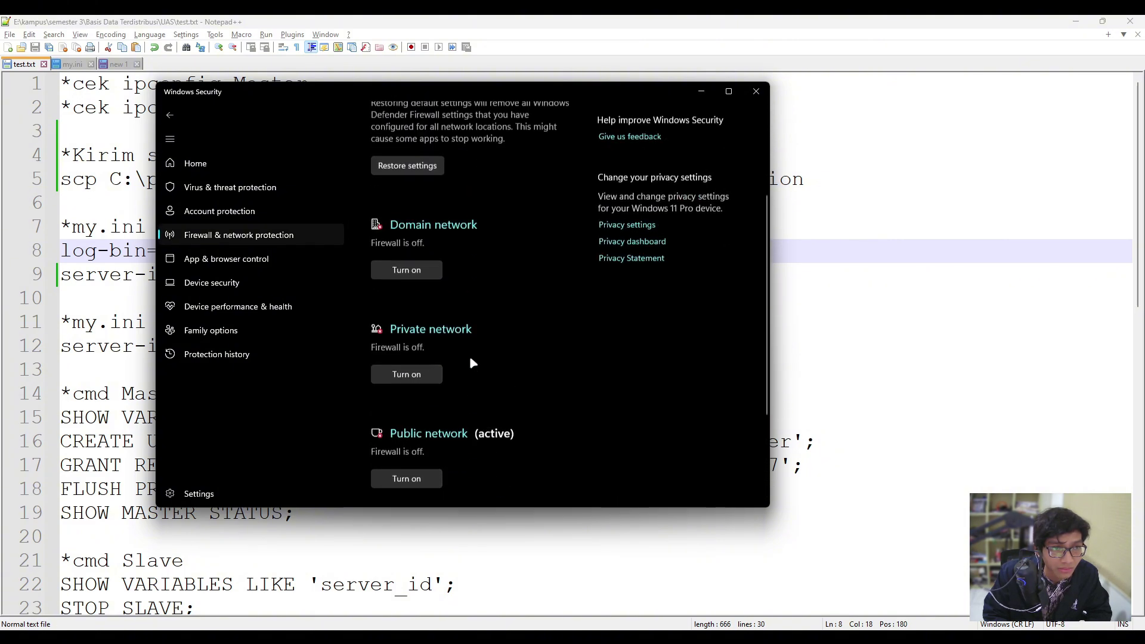
scroll(469, 358, up, 1)
scroll(469, 358, down, 2)
scroll(468, 351, up, 2)
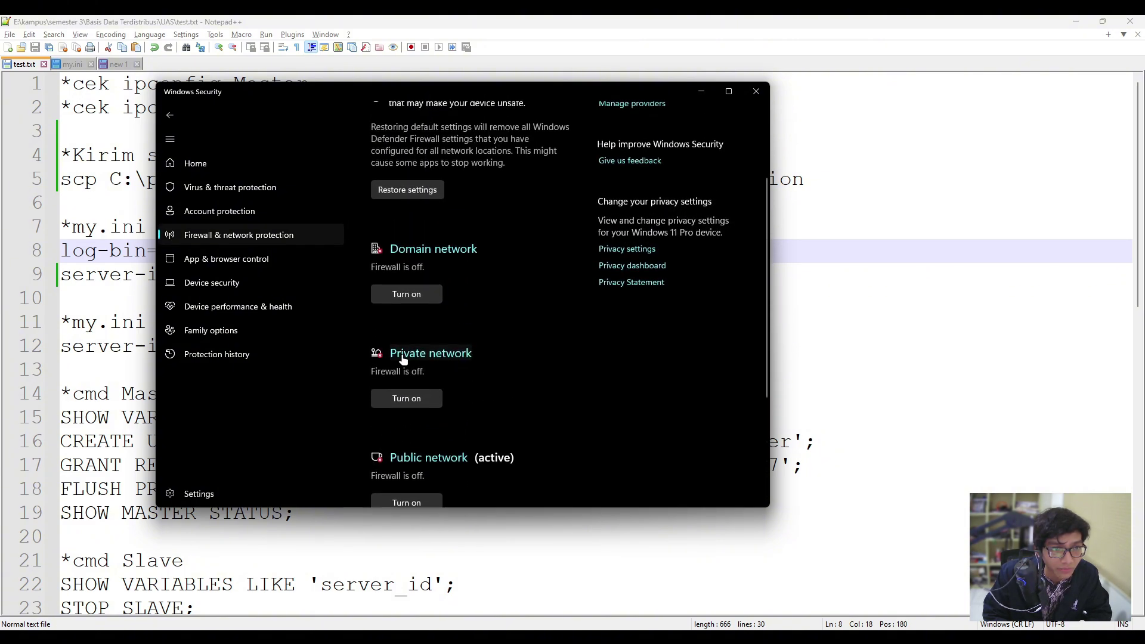
scroll(429, 355, down, 1)
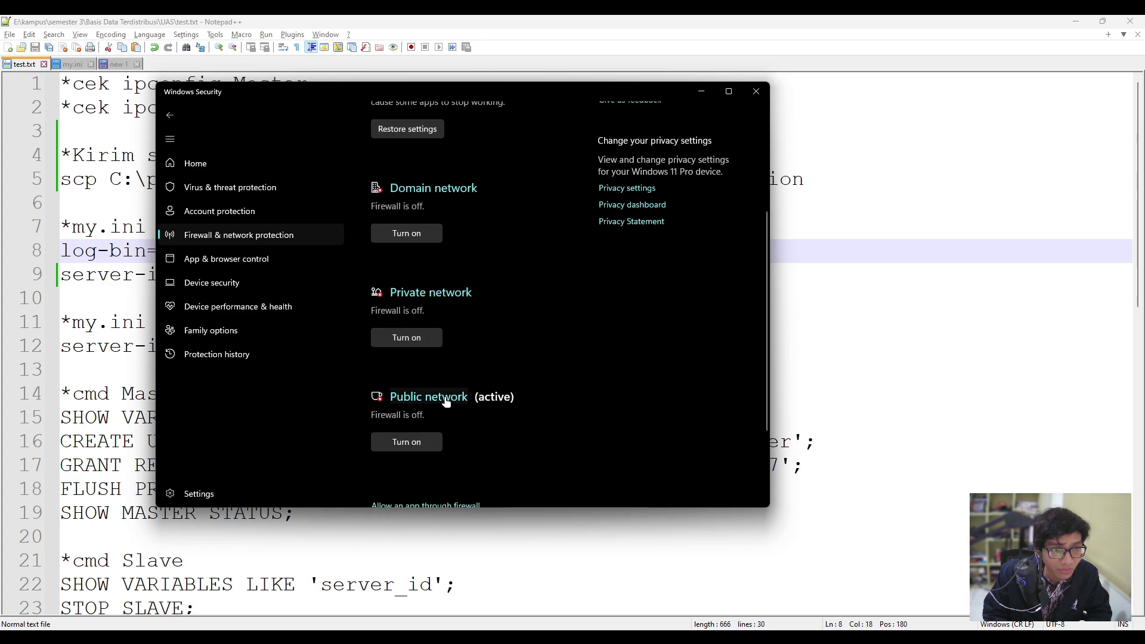
scroll(506, 358, up, 3)
scroll(510, 323, down, 3)
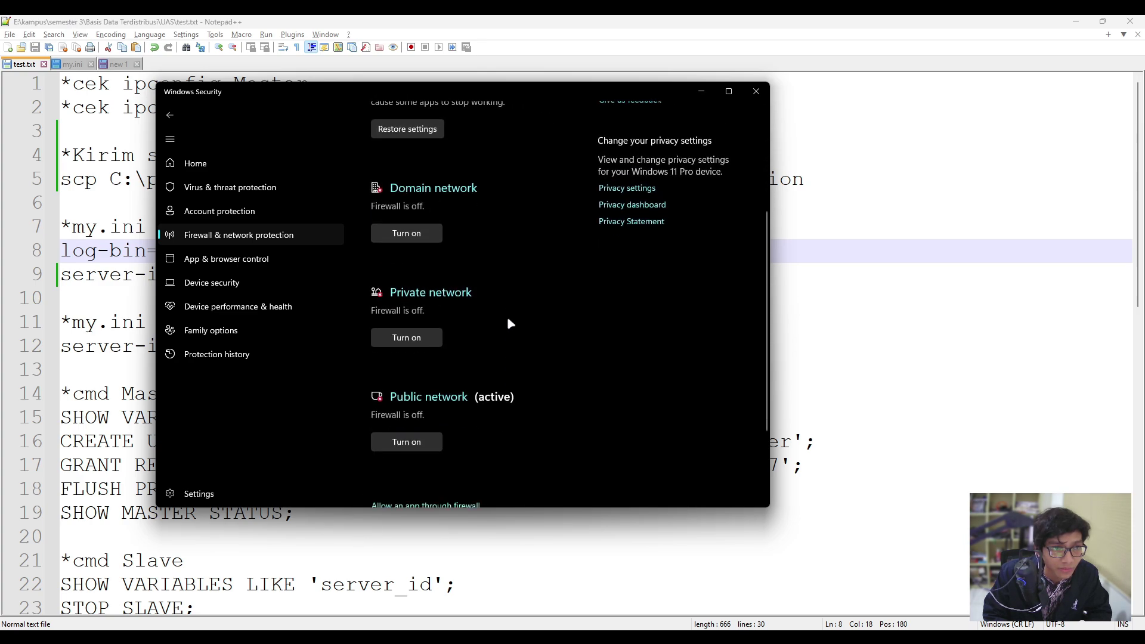
scroll(513, 359, up, 2)
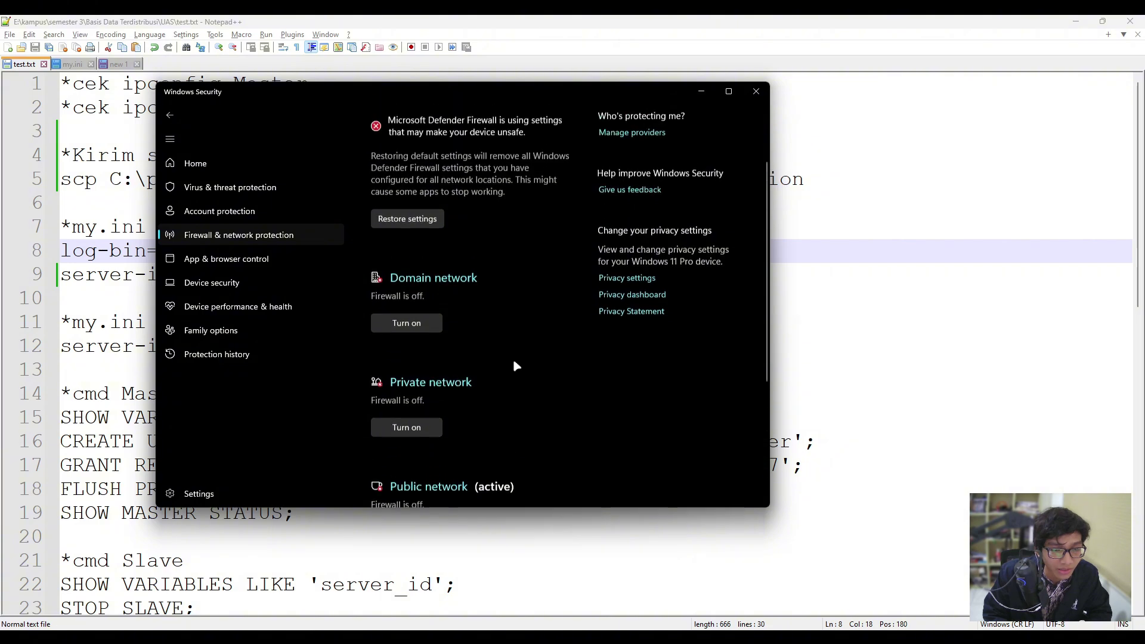
scroll(514, 373, up, 1)
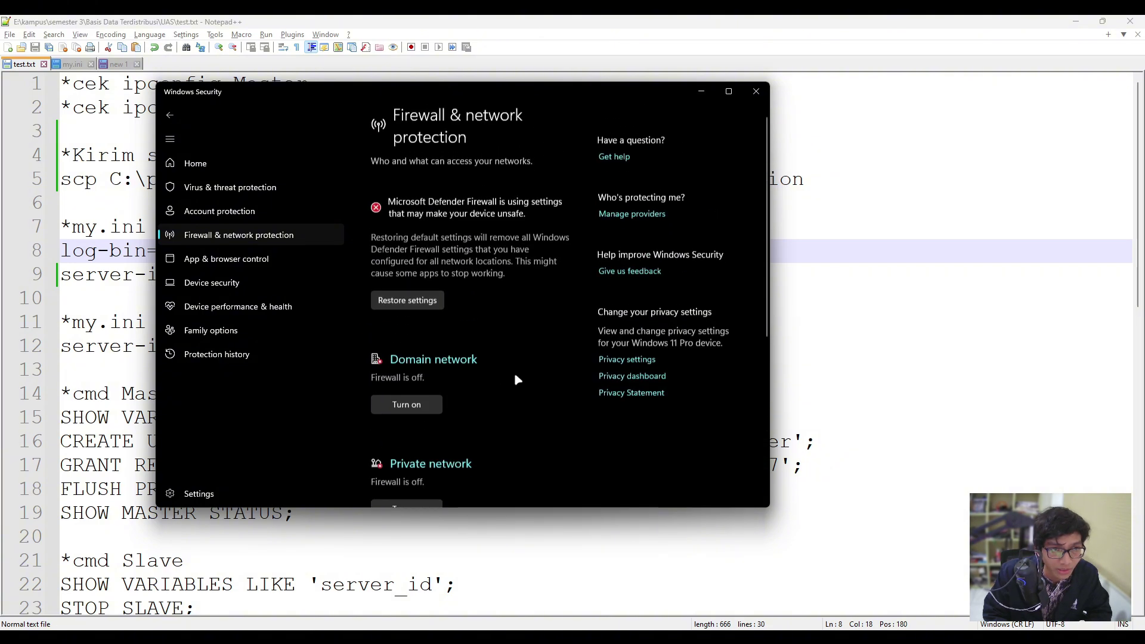
Minimize Windows Security and return to line 10 of the test.txt notes.
click(702, 91)
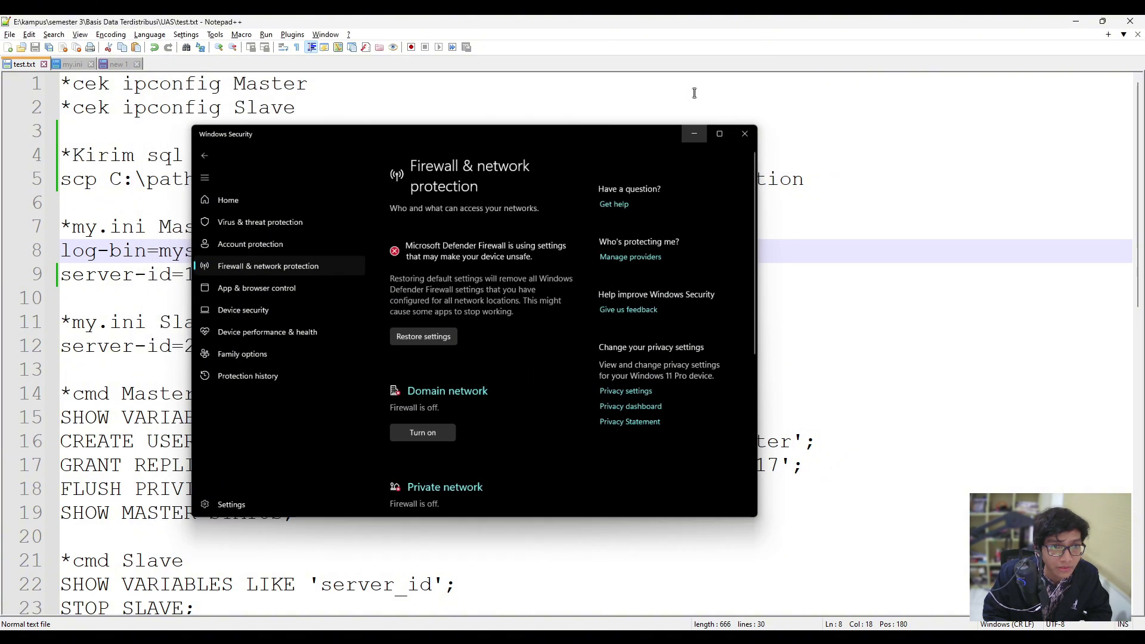
click(518, 274)
click(273, 300)
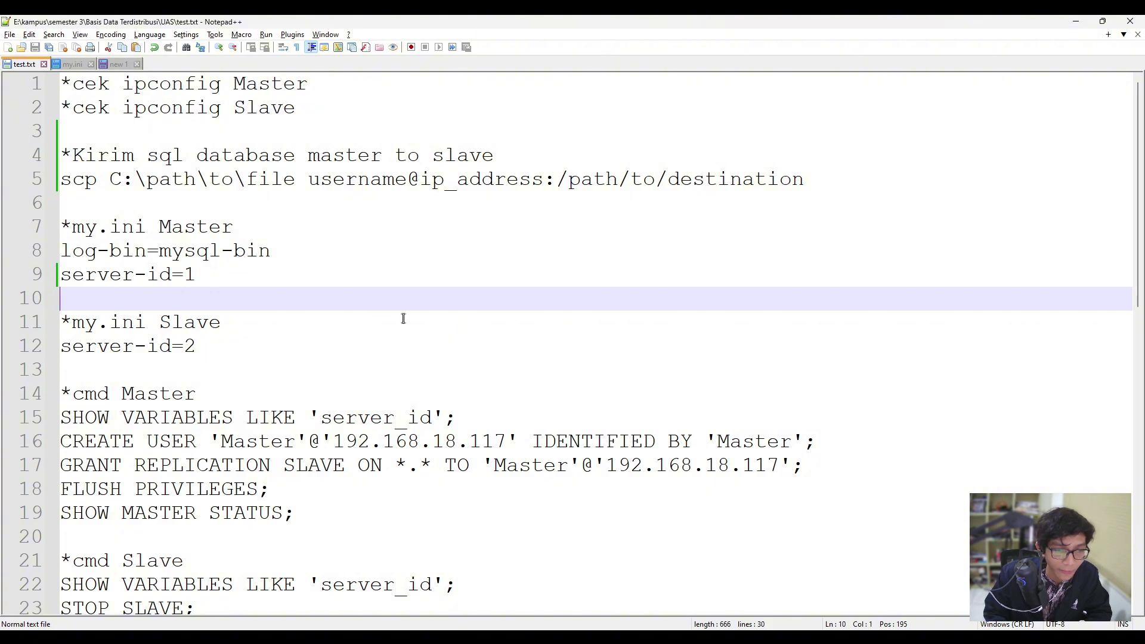
Bring up the Windows 10 VM, reposition its Laragon panel at 192.168.18.117, then hide the VM window.
click(599, 637)
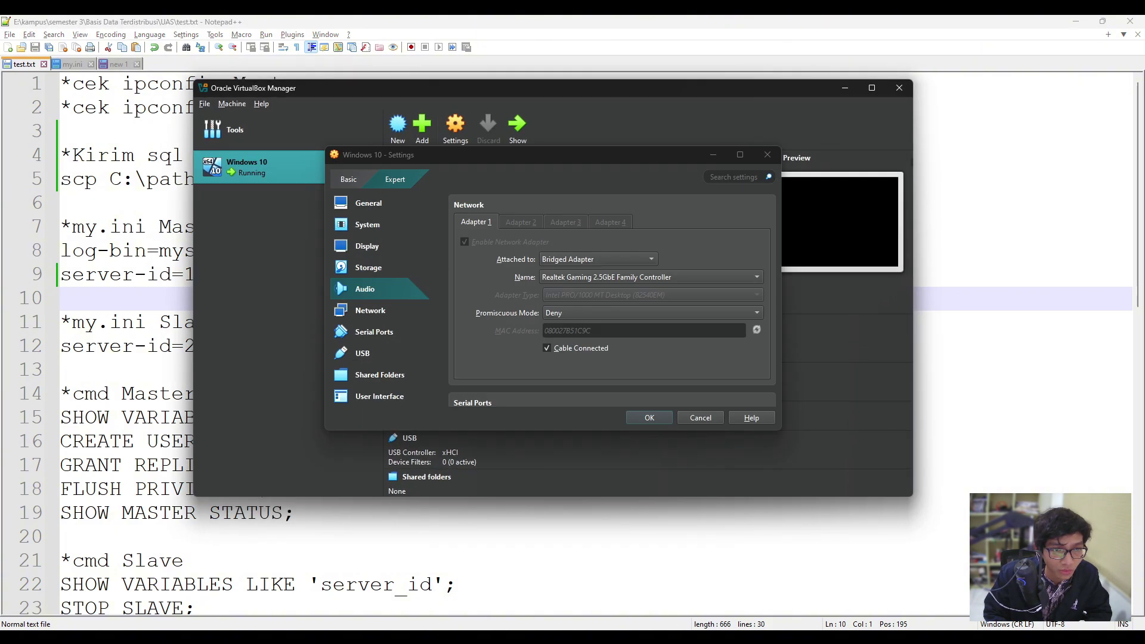
mouse_move(599, 637)
click(620, 637)
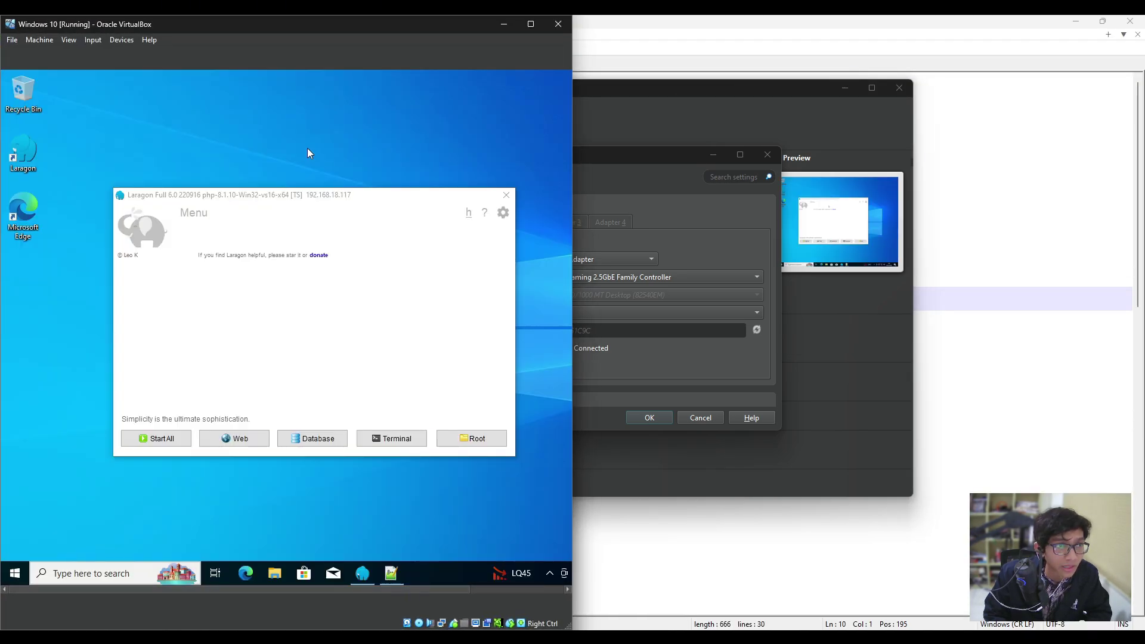
drag(314, 195, 232, 180)
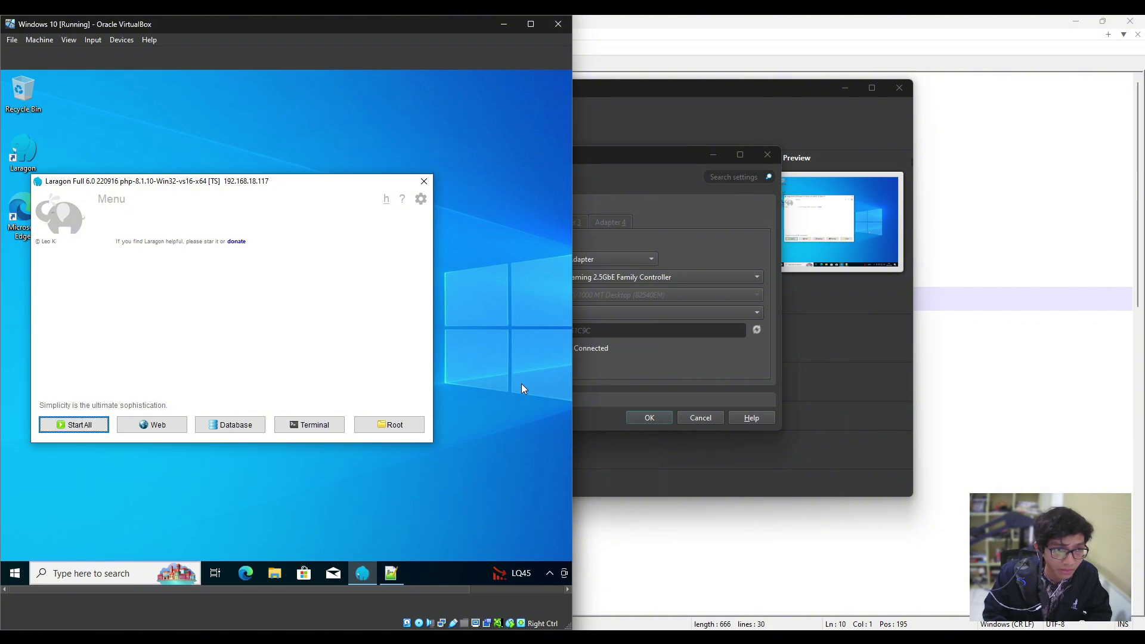
drag(269, 184, 310, 191)
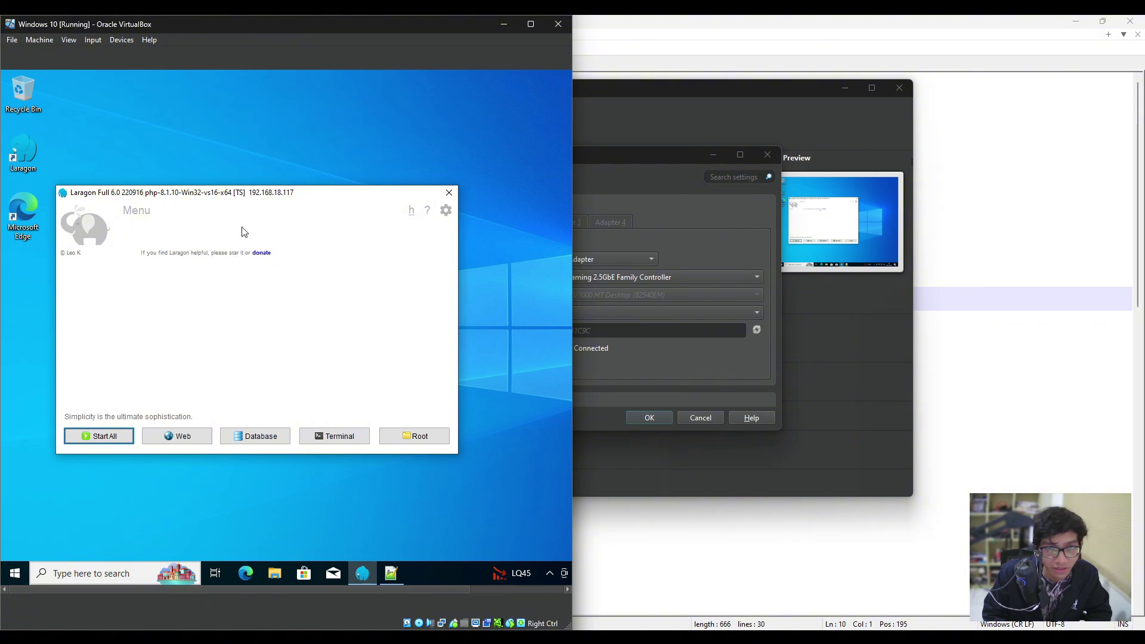
click(504, 24)
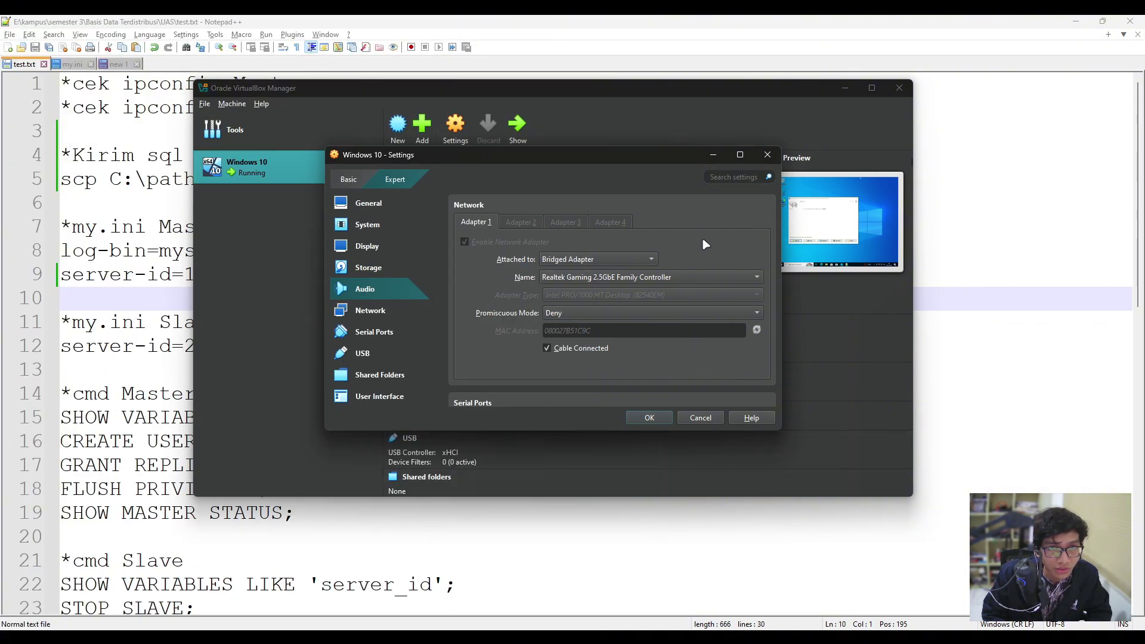
Keep Adapter 1 bridged to the Realtek Gaming 2.5GbE controller, confirm with OK, and minimize the manager.
drag(628, 160, 680, 176)
scroll(562, 336, down, 1)
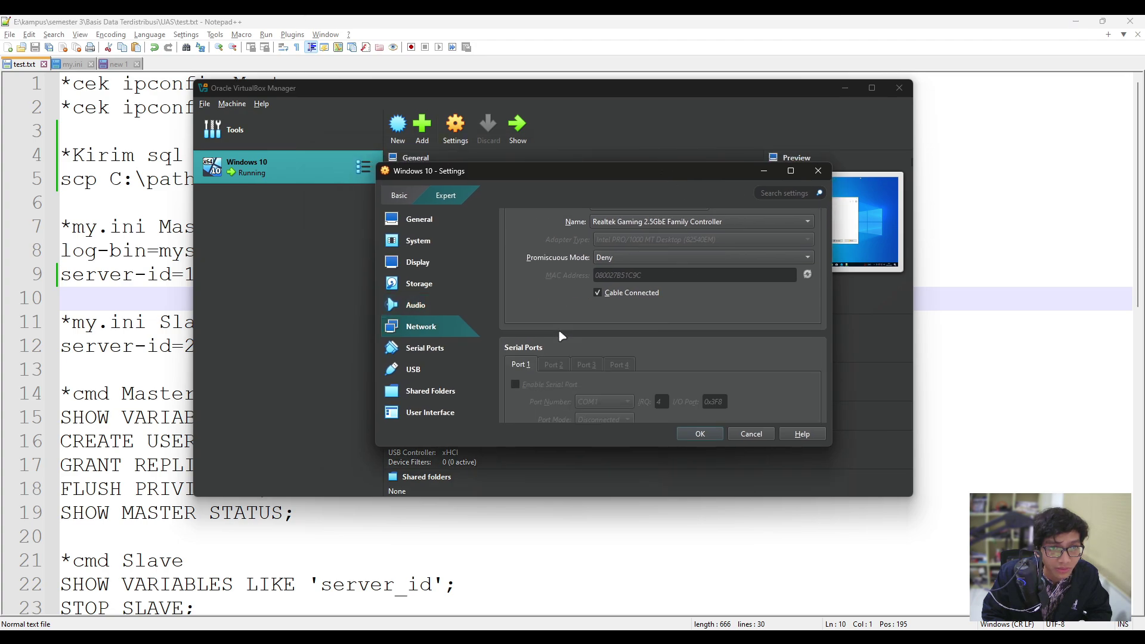
scroll(562, 336, down, 6)
scroll(561, 335, up, 4)
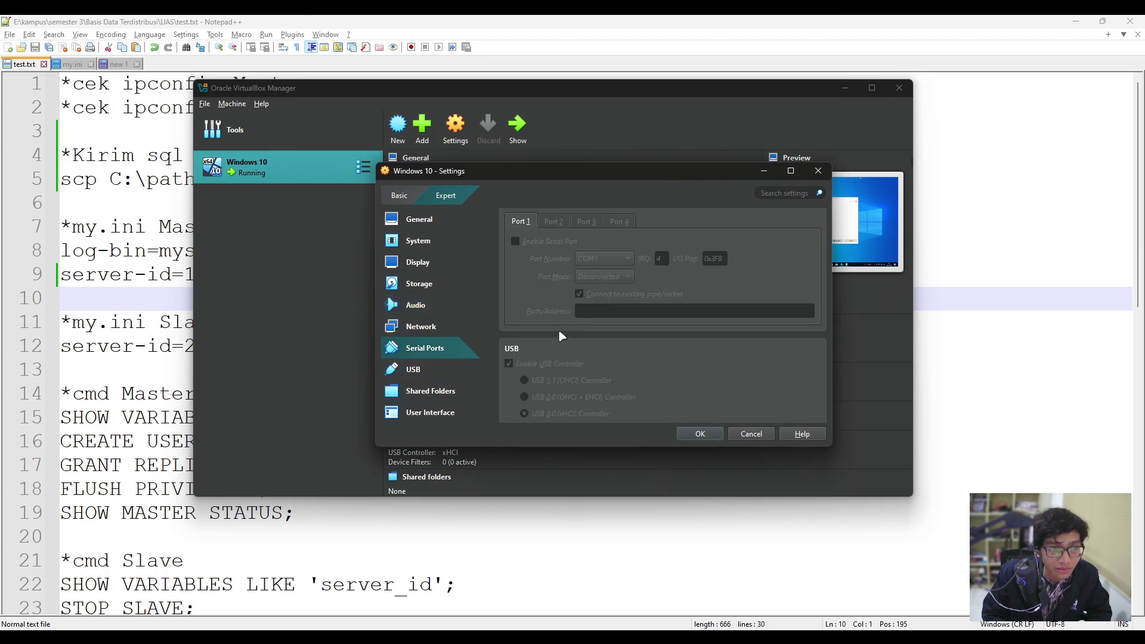
scroll(538, 370, up, 2)
click(425, 327)
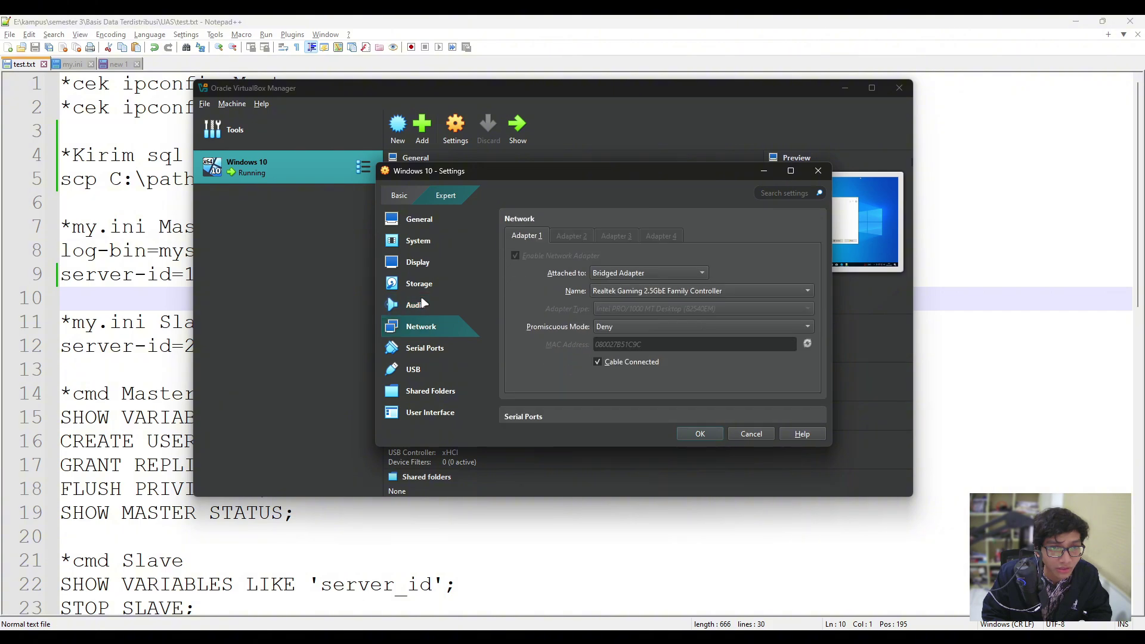
click(656, 273)
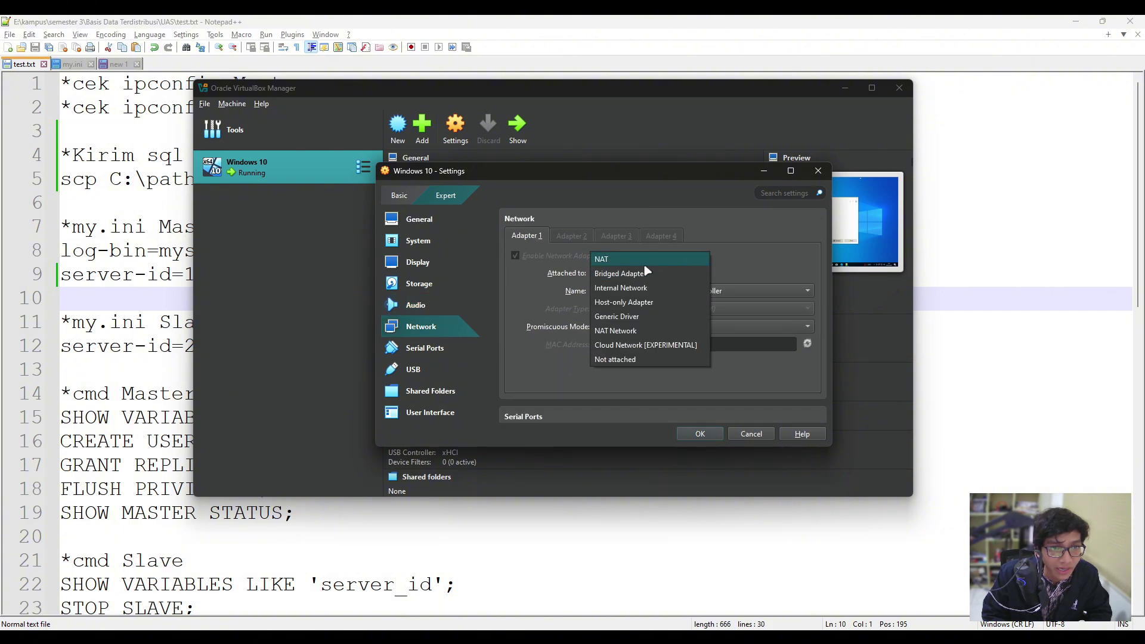
click(645, 273)
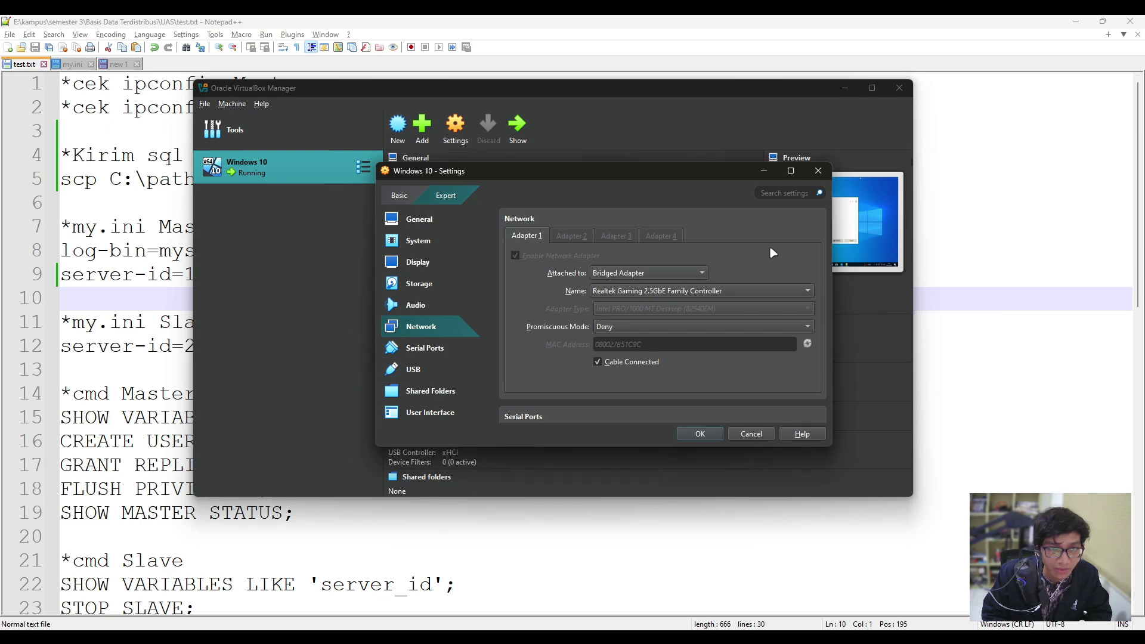
click(699, 435)
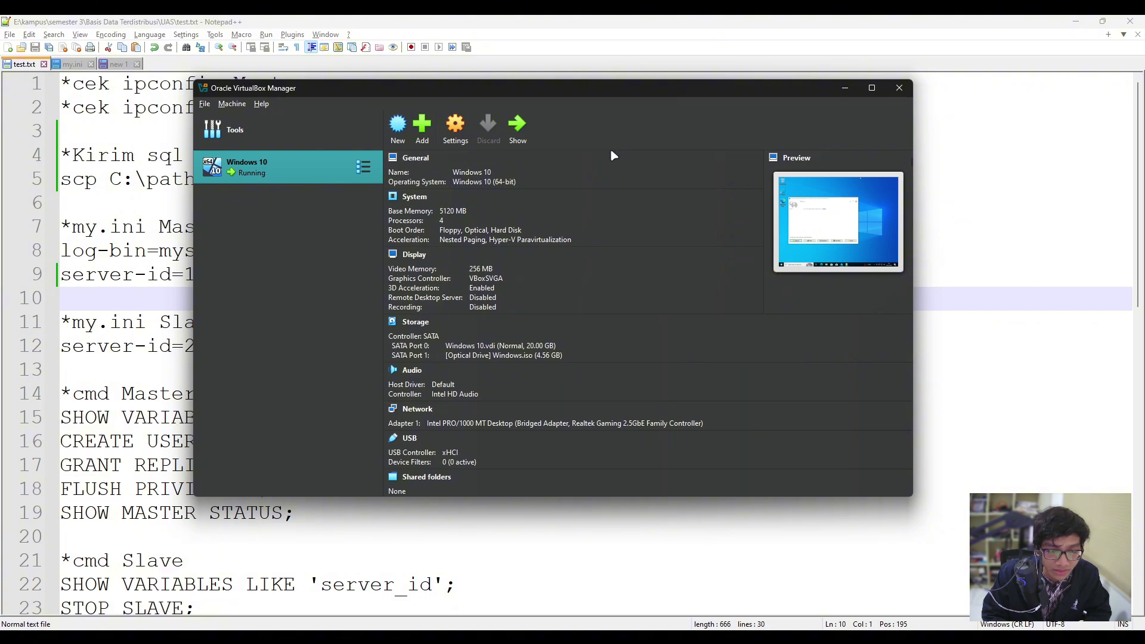
click(845, 87)
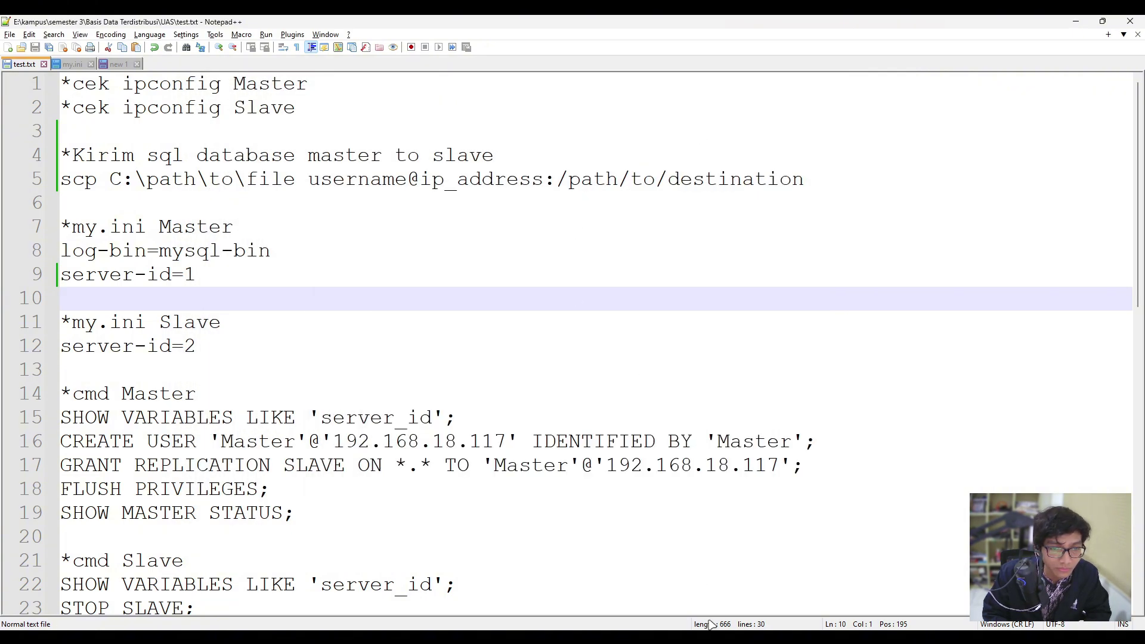
Restore the Windows 10 VM window, move its Laragon panel, and maximize the VM to fill the screen.
key(alt+Tab)
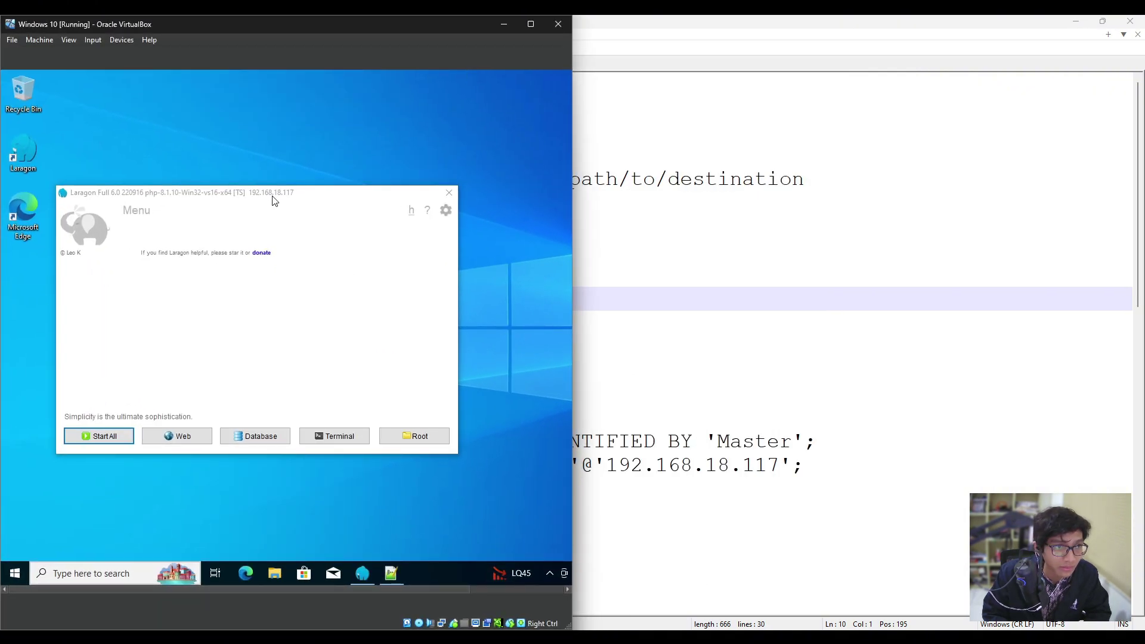
drag(274, 24, 611, 24)
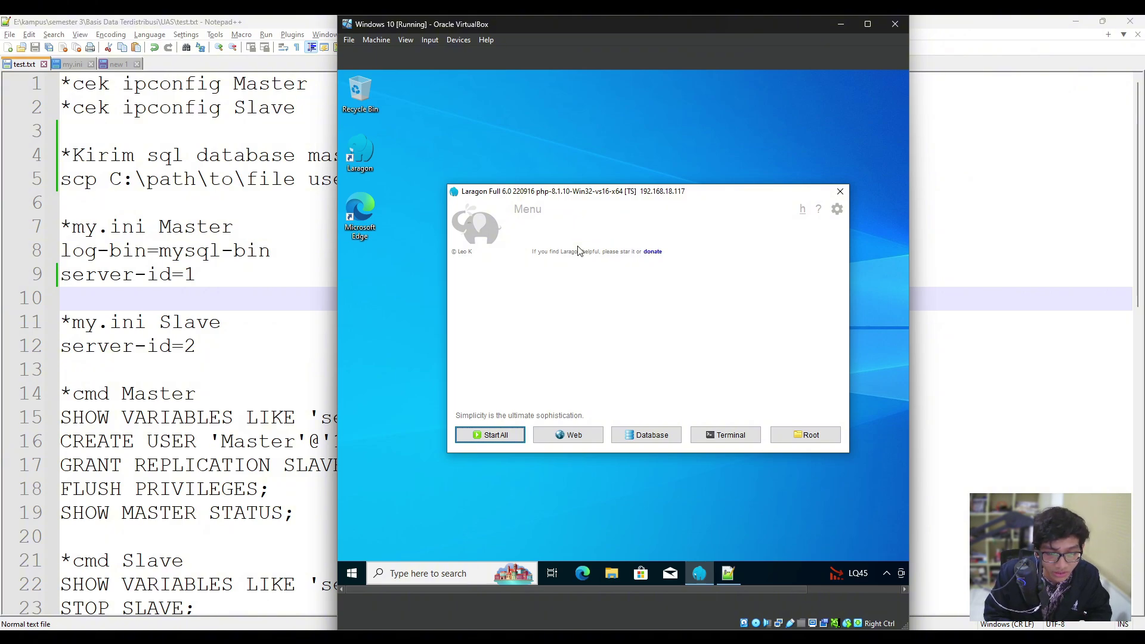
click(502, 111)
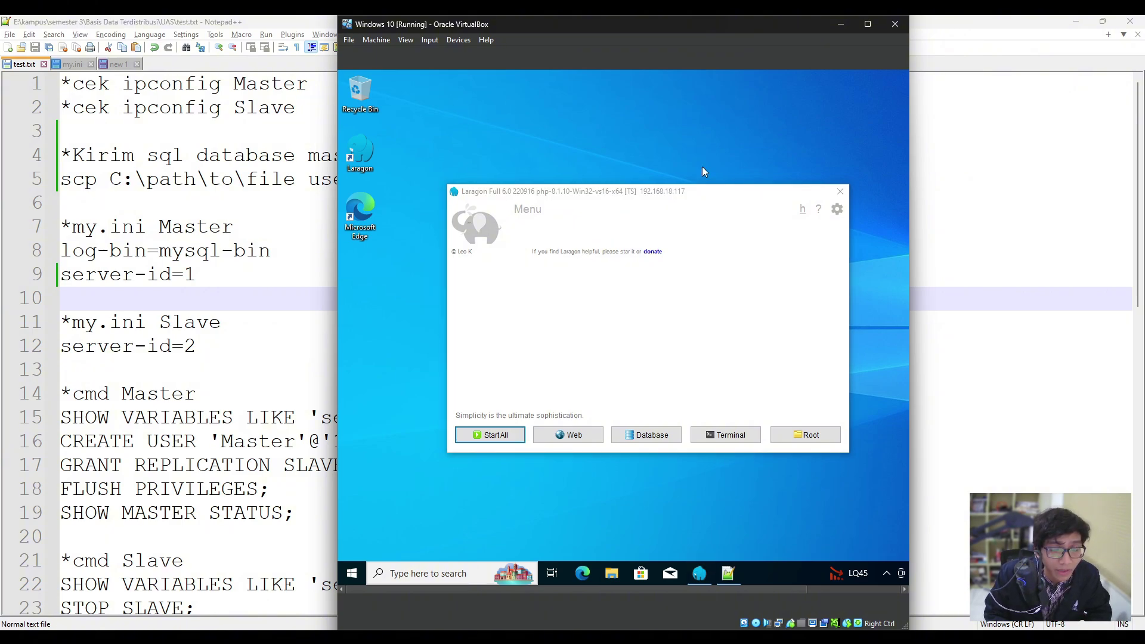
drag(690, 199, 602, 176)
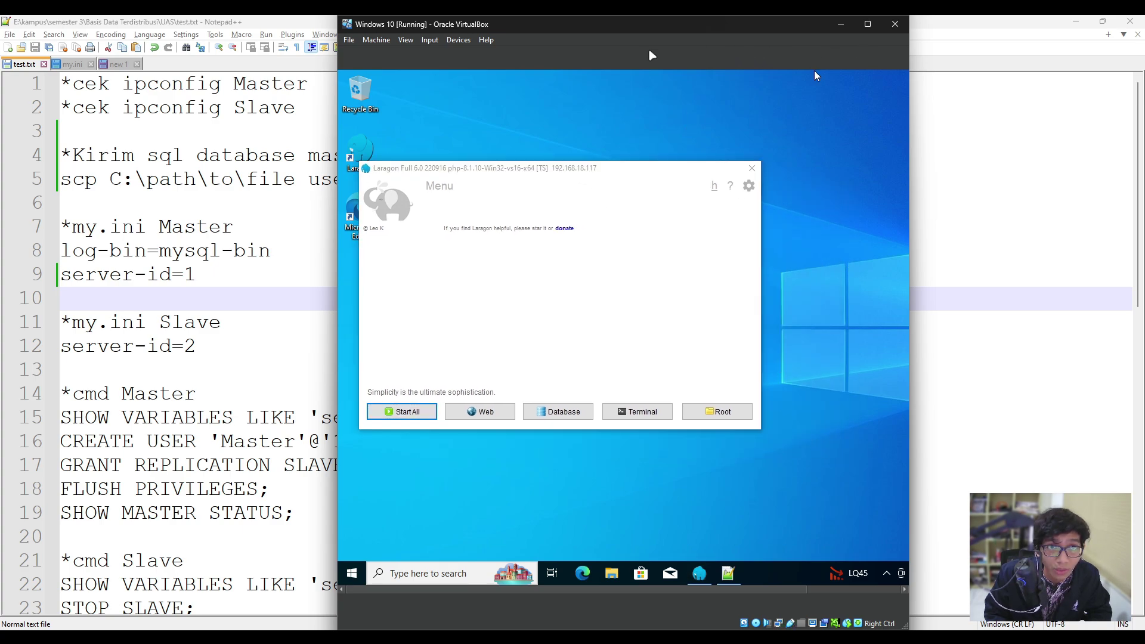
key(super+Down)
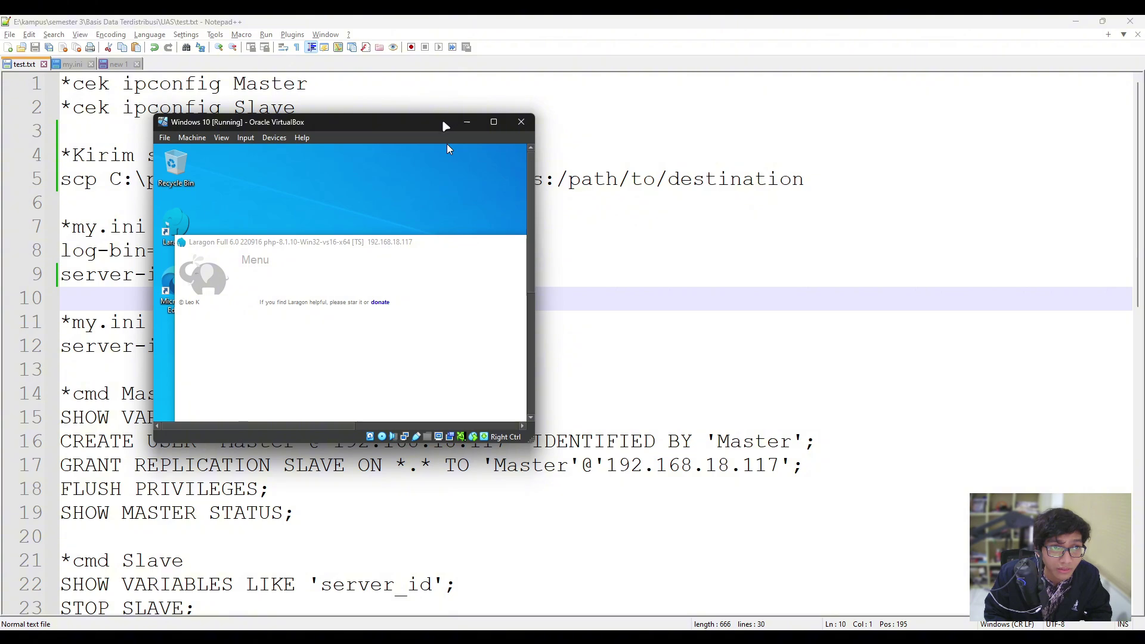
double_click(450, 123)
In the guest, verify the firewall is off for Domain, Private and Public networks, then close Windows Security.
click(776, 575)
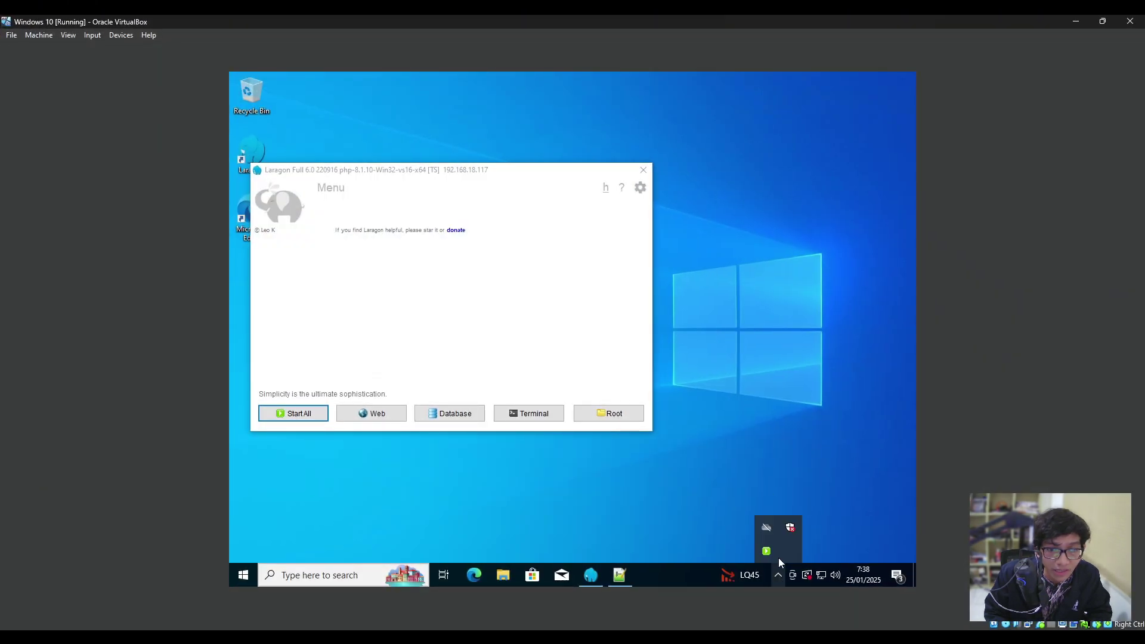
right_click(789, 527)
click(789, 530)
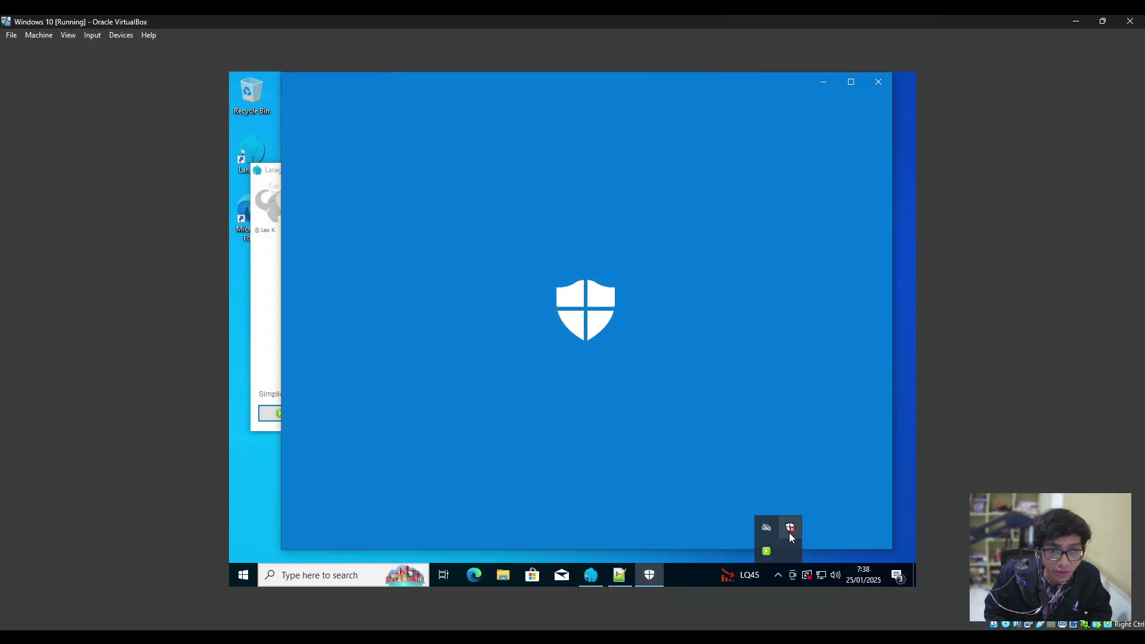
scroll(535, 385, down, 2)
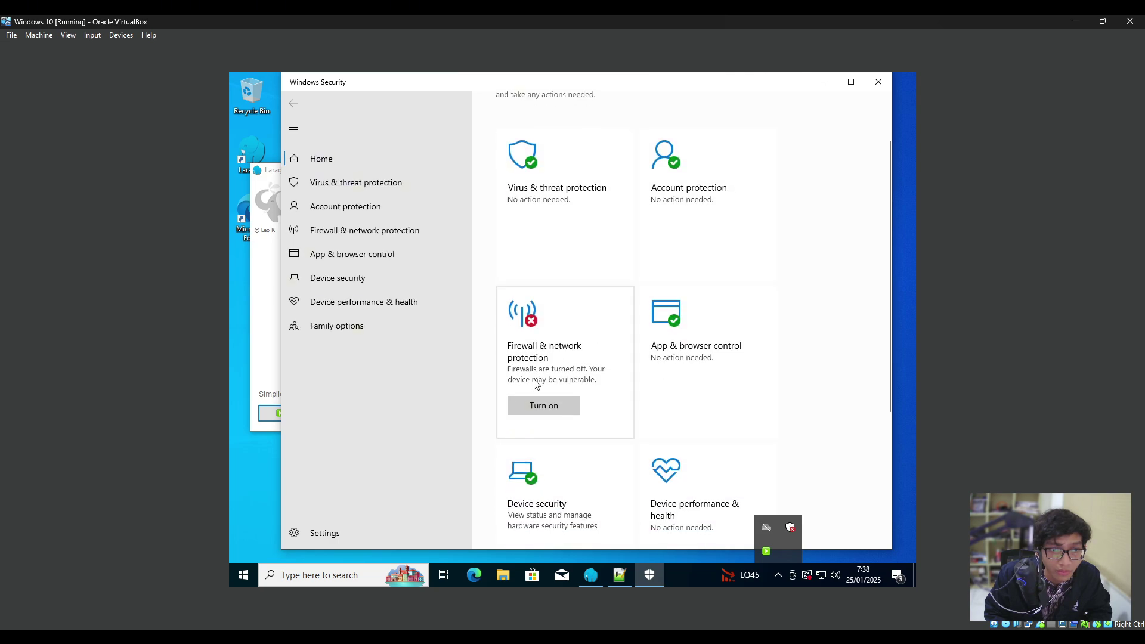
click(552, 343)
scroll(596, 451, down, 4)
scroll(597, 451, up, 1)
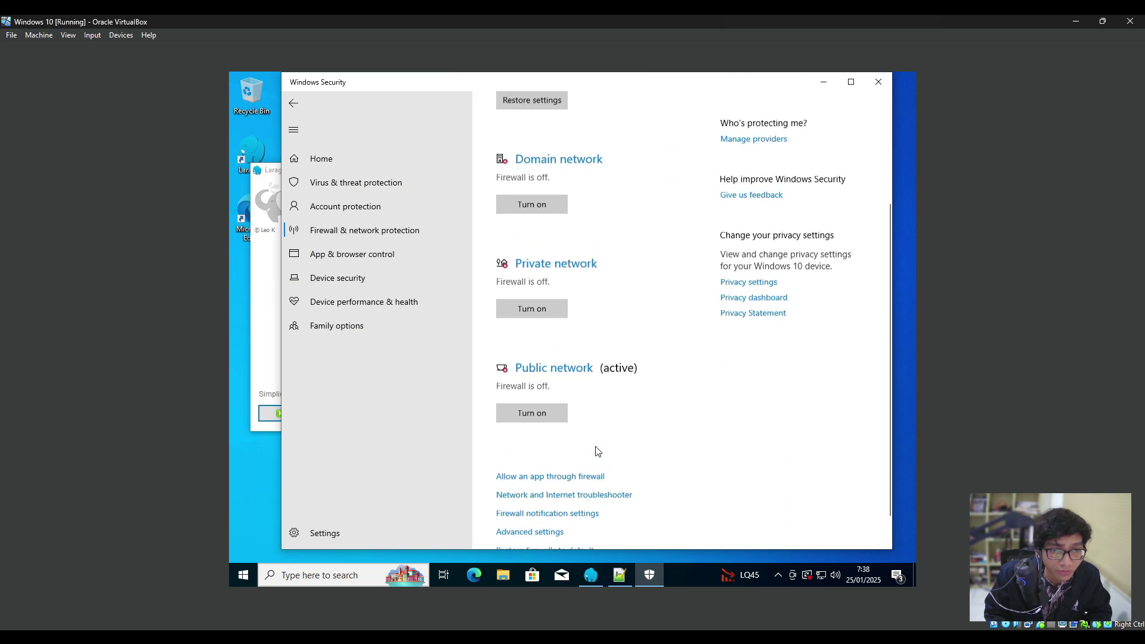
scroll(597, 452, up, 3)
scroll(644, 334, down, 2)
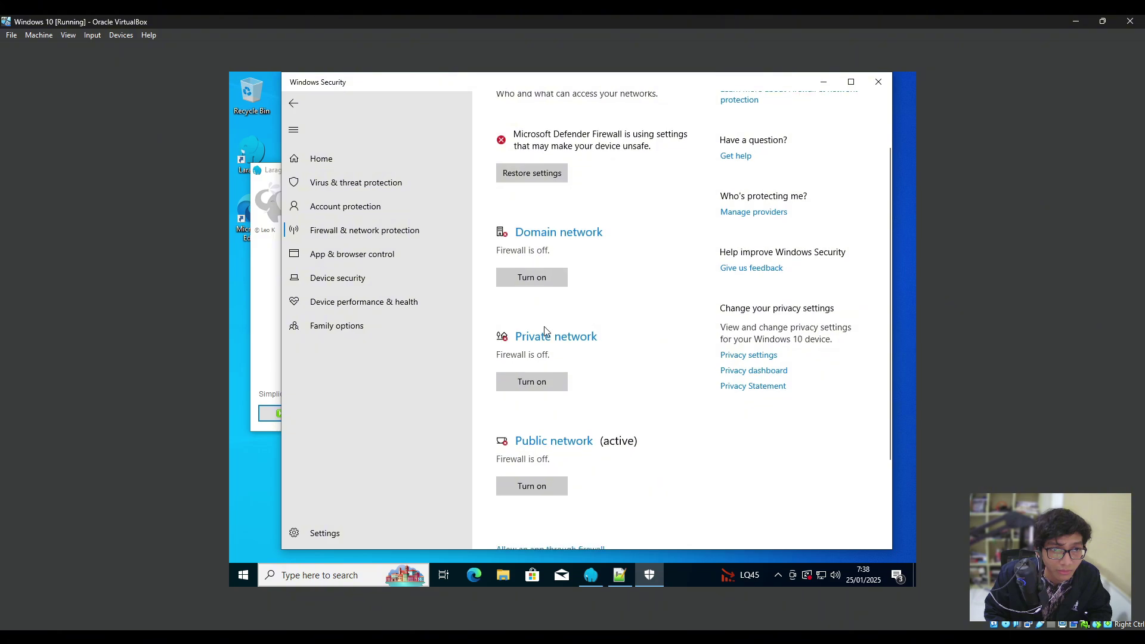
click(878, 81)
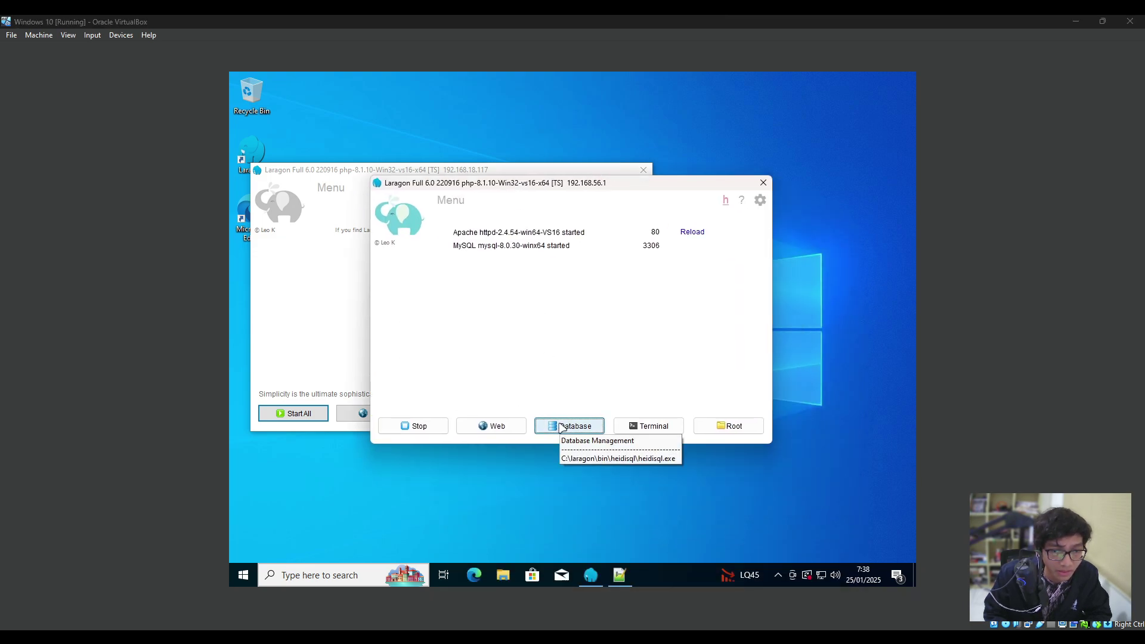
Launch HeidiSQL from Laragon's Database button and open the Laragon.MySQL session on 127.0.0.1.
click(562, 425)
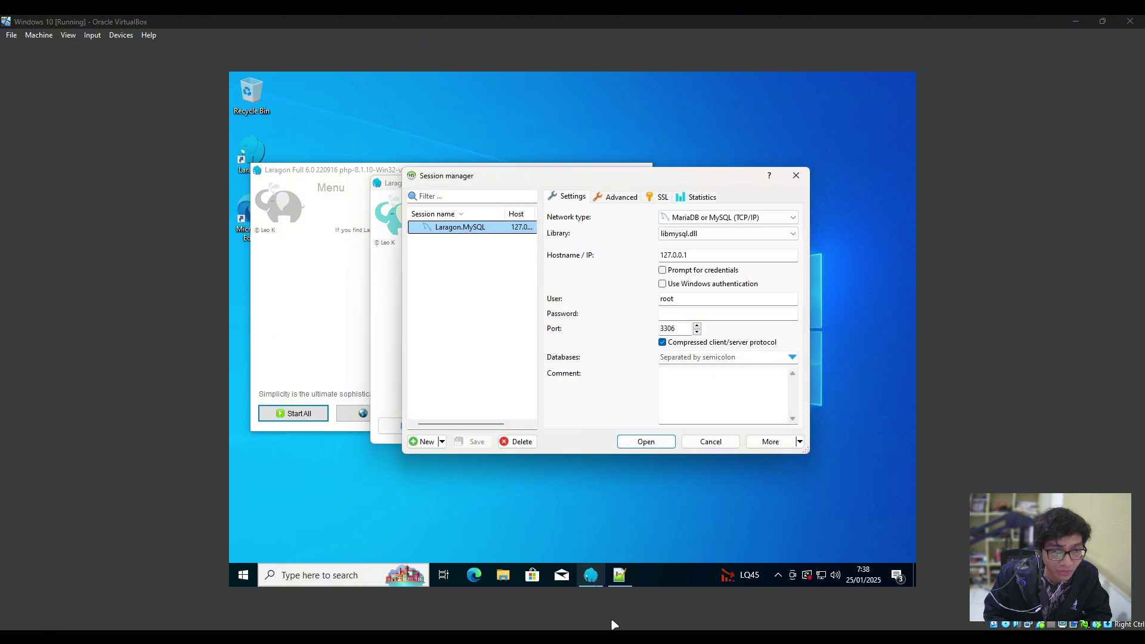
mouse_move(634, 633)
click(663, 553)
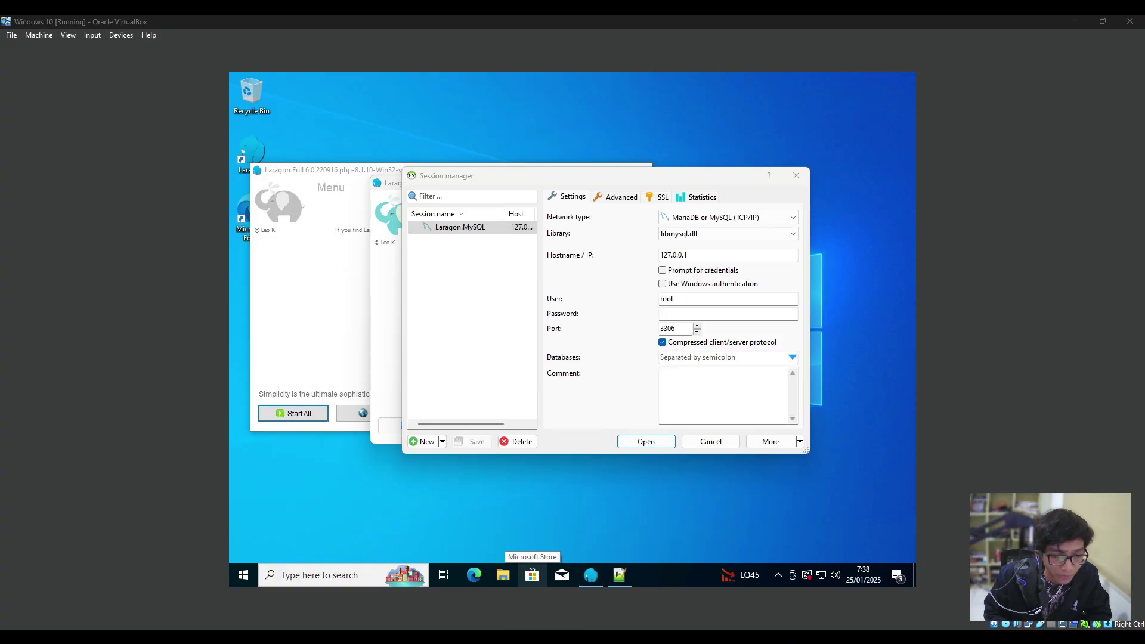
click(595, 378)
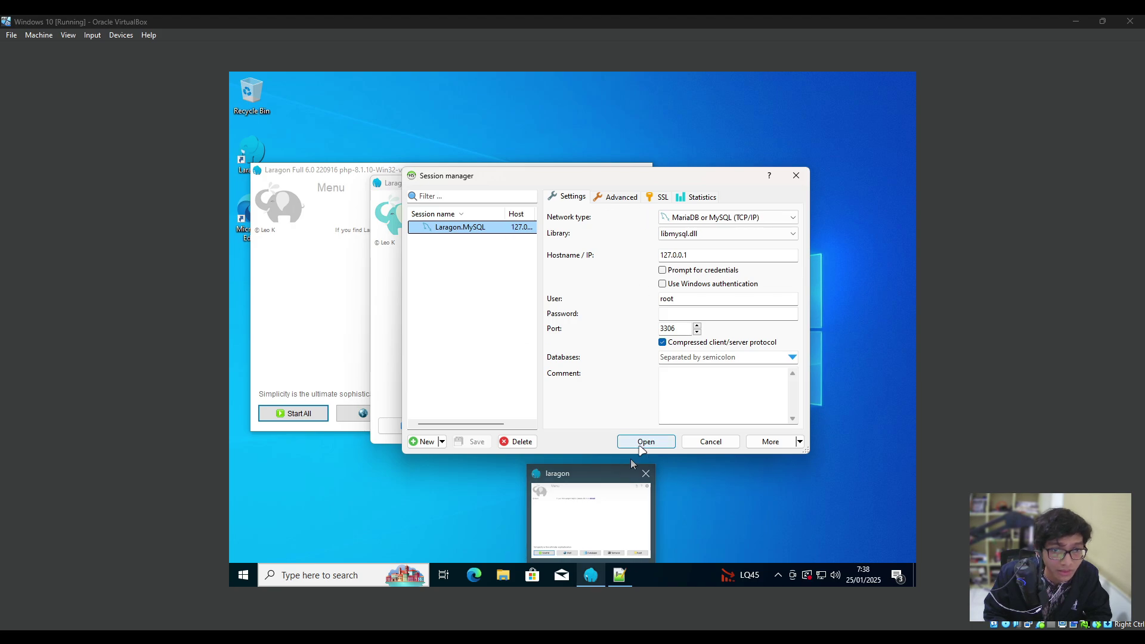
click(666, 437)
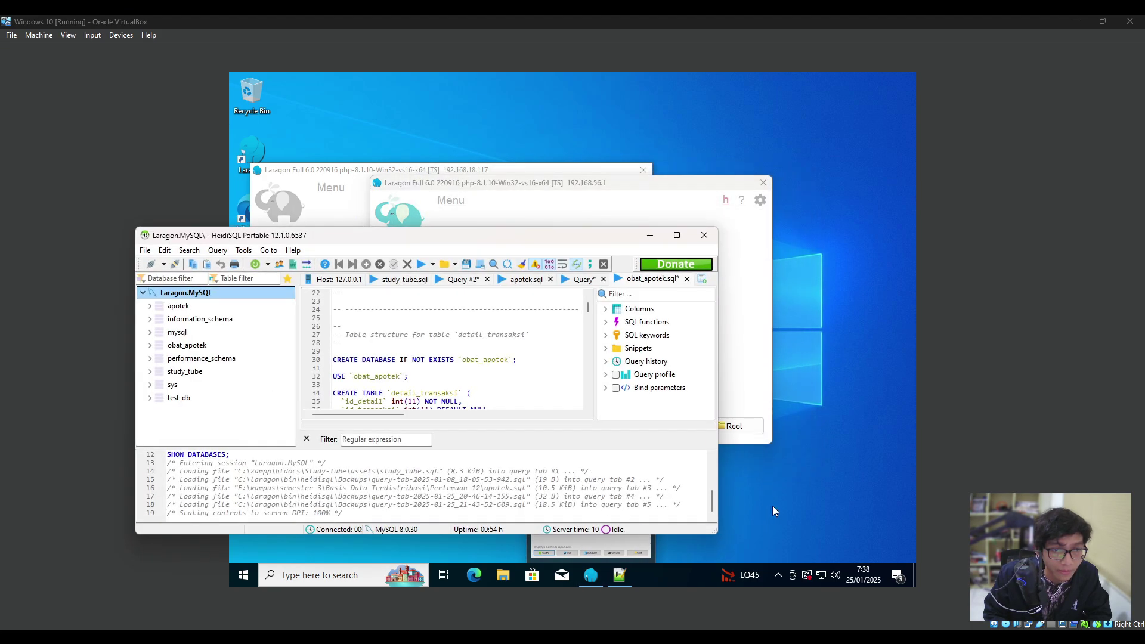
drag(497, 237, 608, 201)
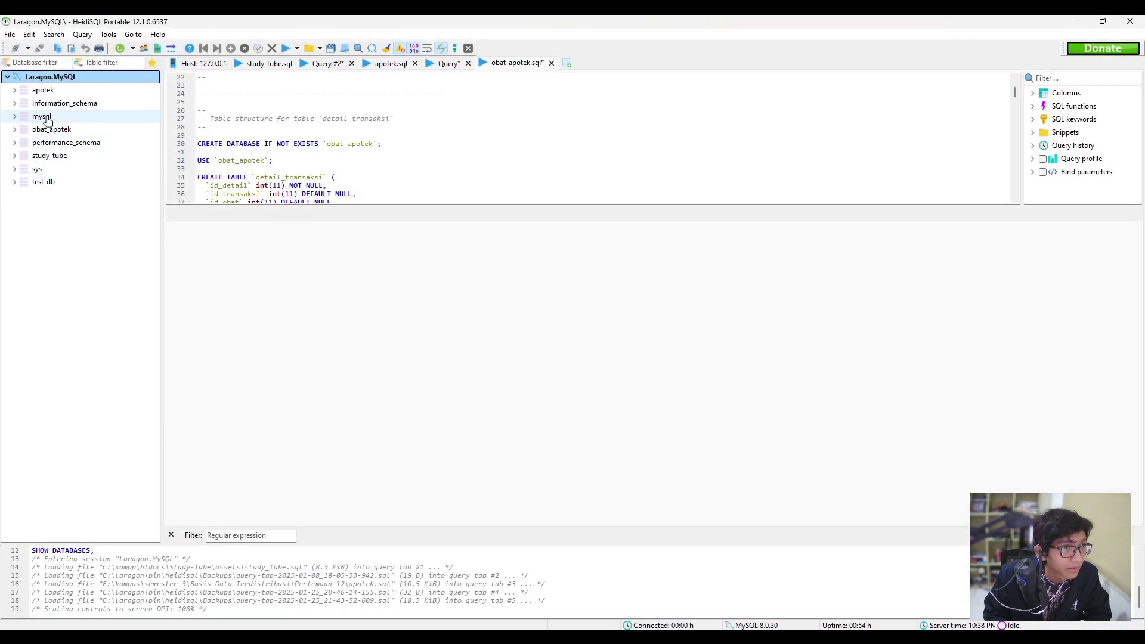
Expand obat_apotek and view the detail_transaksi table's structure and rows.
click(55, 131)
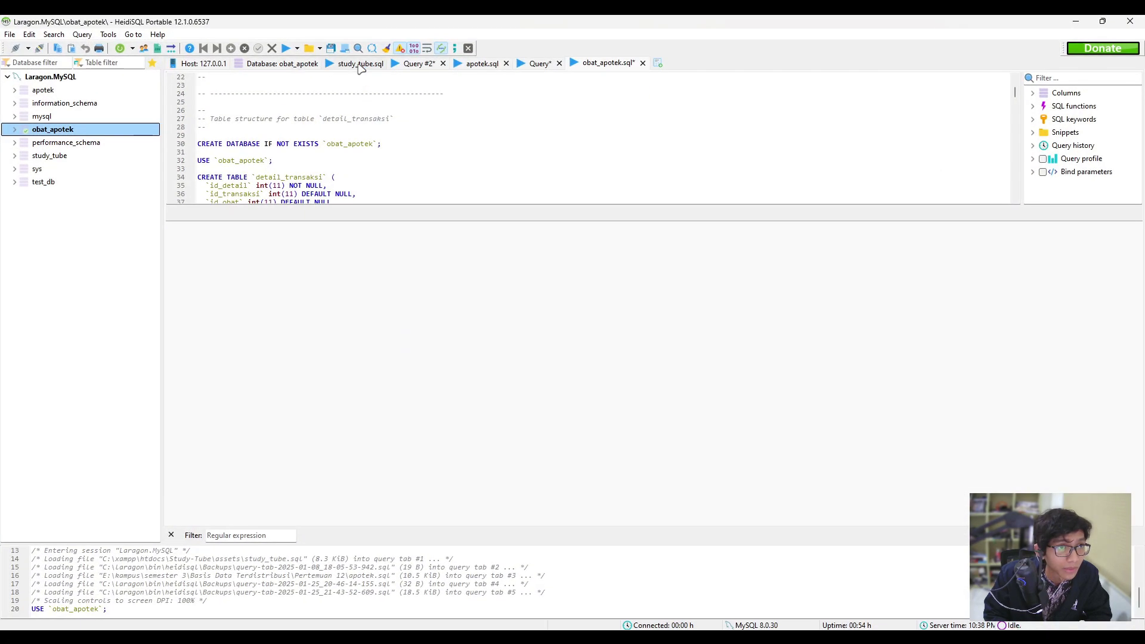
click(279, 64)
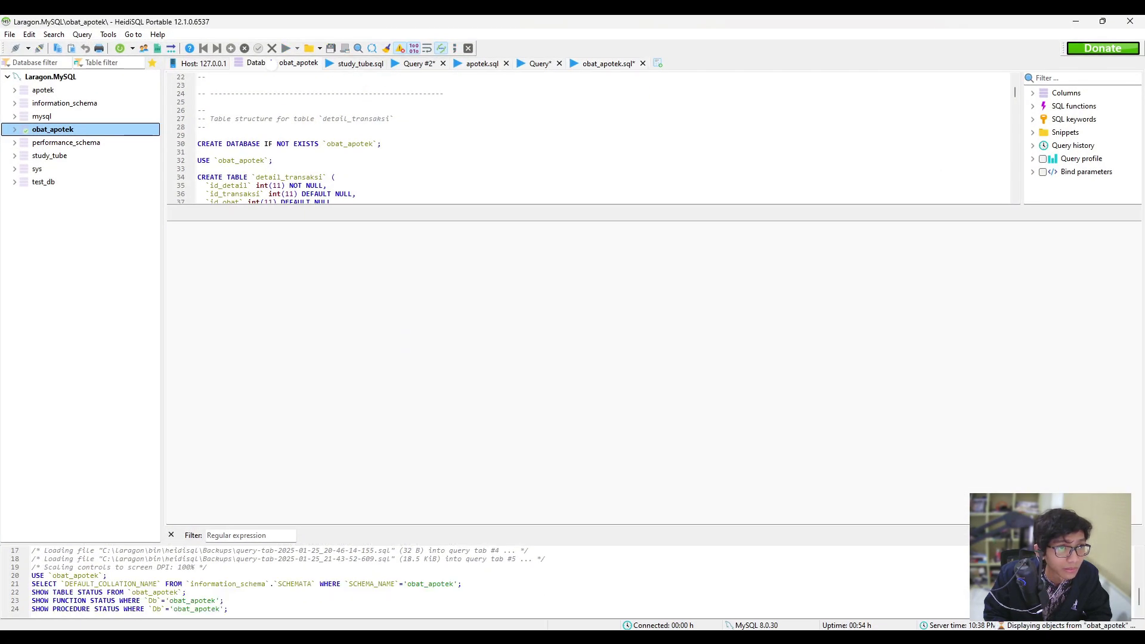
double_click(80, 132)
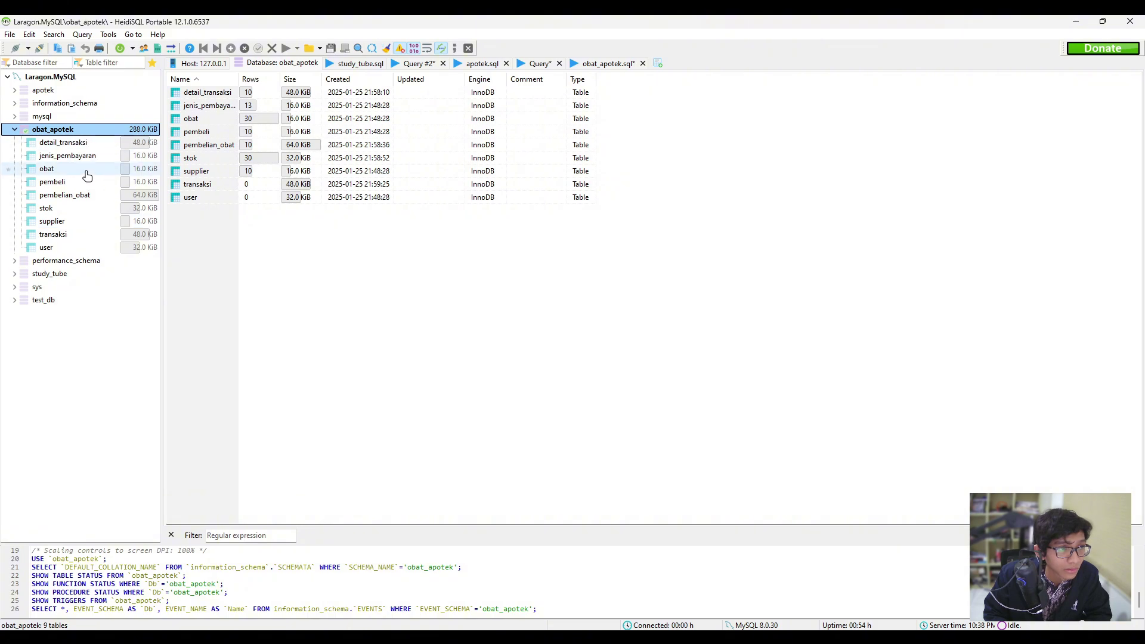
click(79, 143)
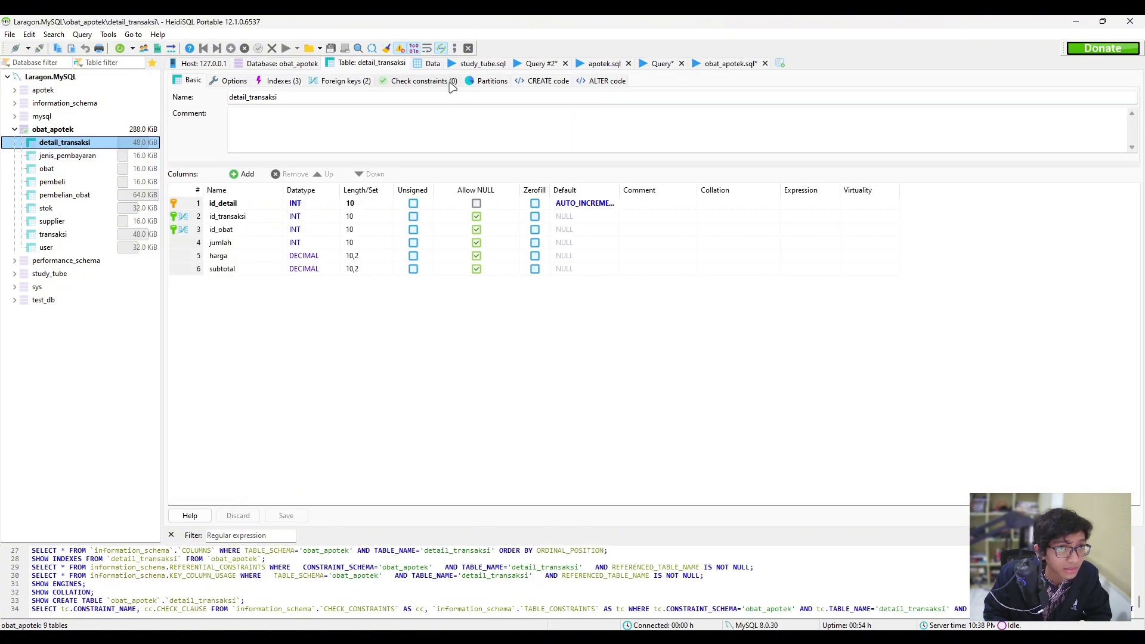
click(432, 63)
Browse the jenis_pembayaran, pembeli, pembelian_obat, transaksi and user tables.
click(69, 155)
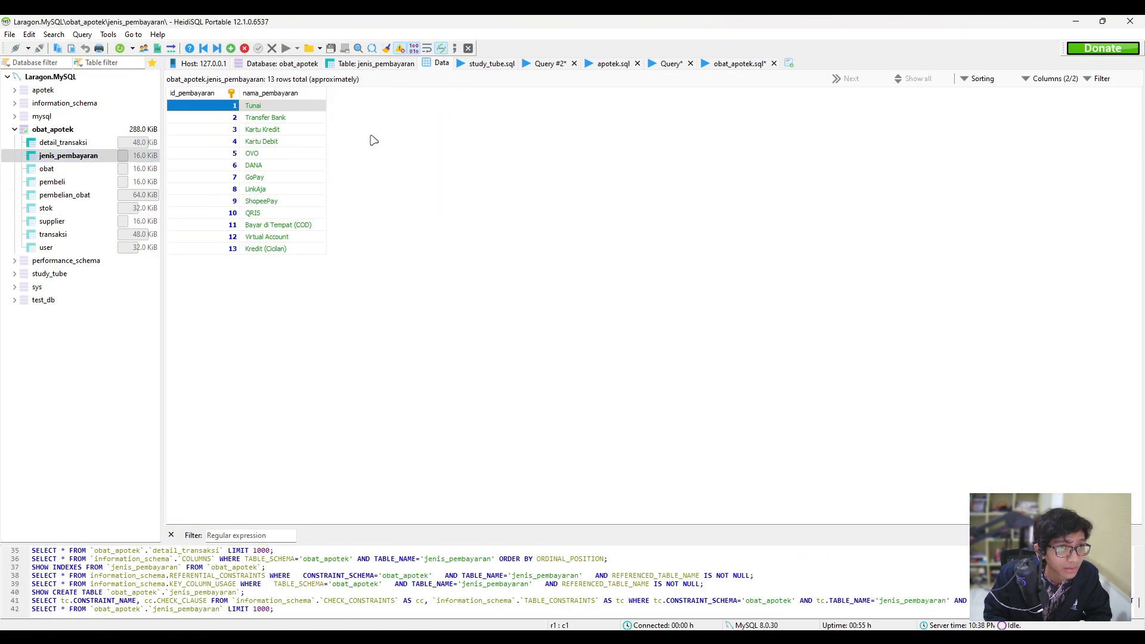
click(80, 182)
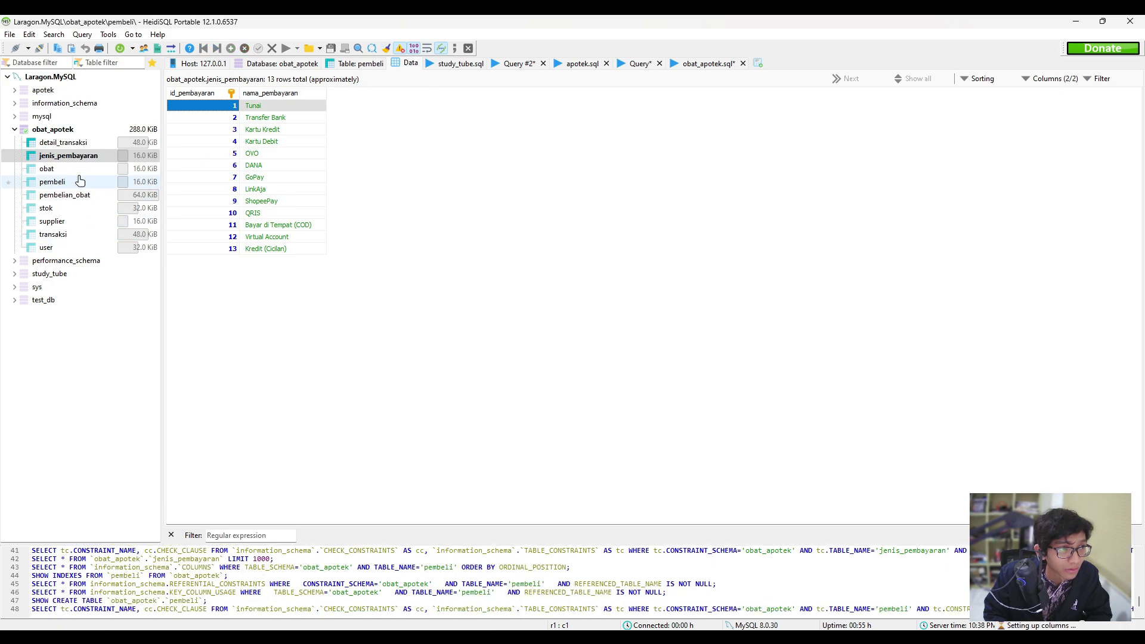
click(78, 195)
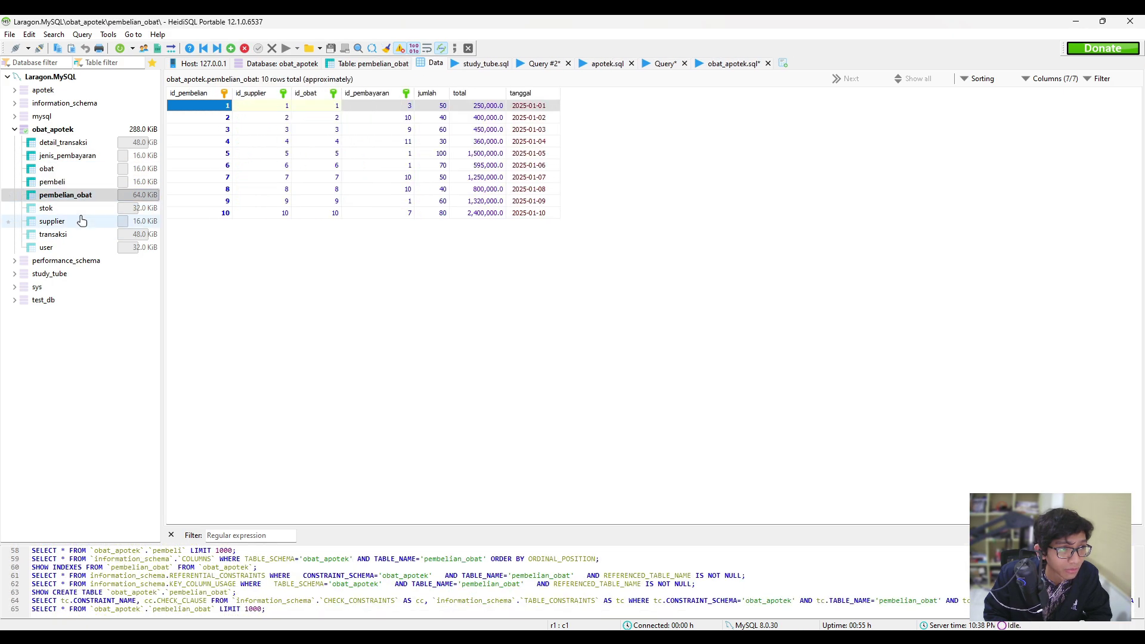
click(82, 222)
click(66, 208)
click(72, 235)
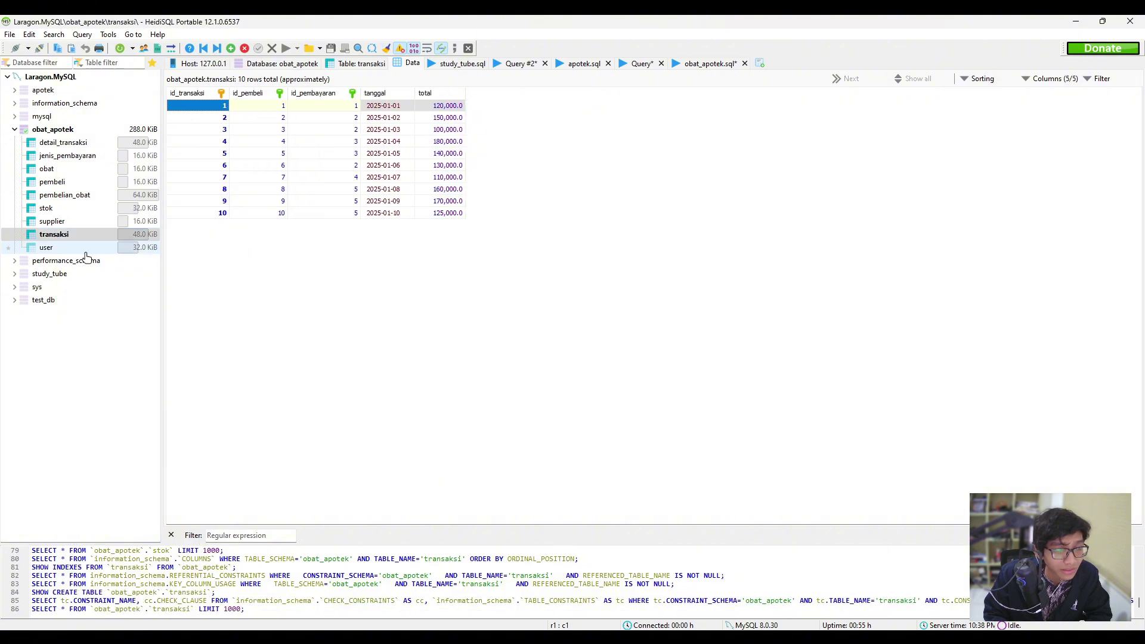
click(85, 251)
Select obat_apotek to list its nine InnoDB tables with row counts and sizes.
click(66, 130)
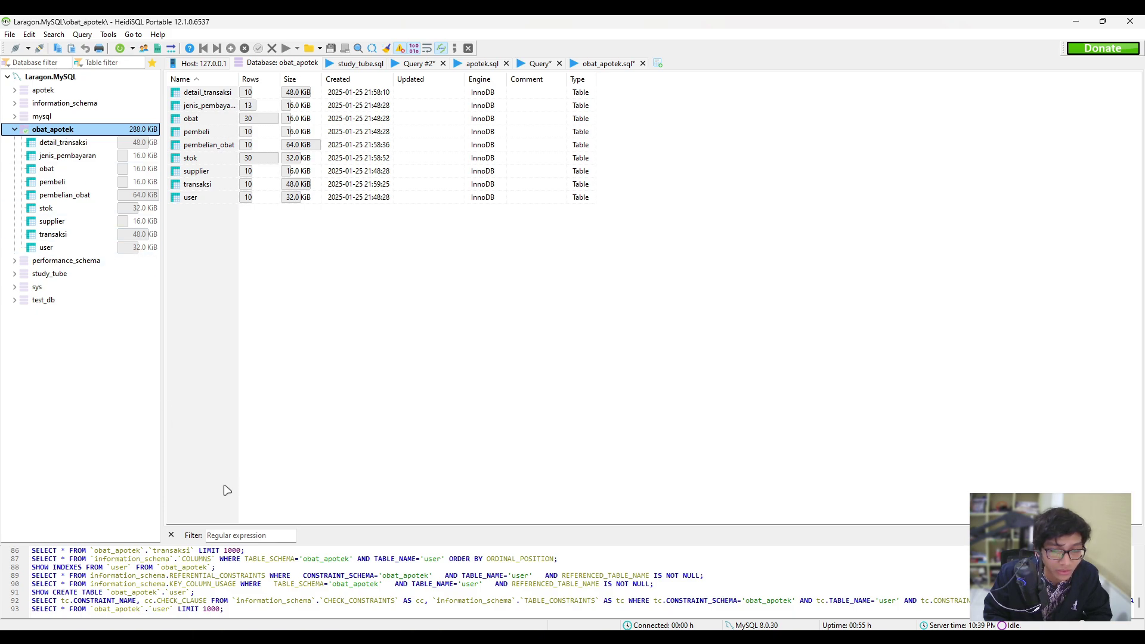
click(482, 464)
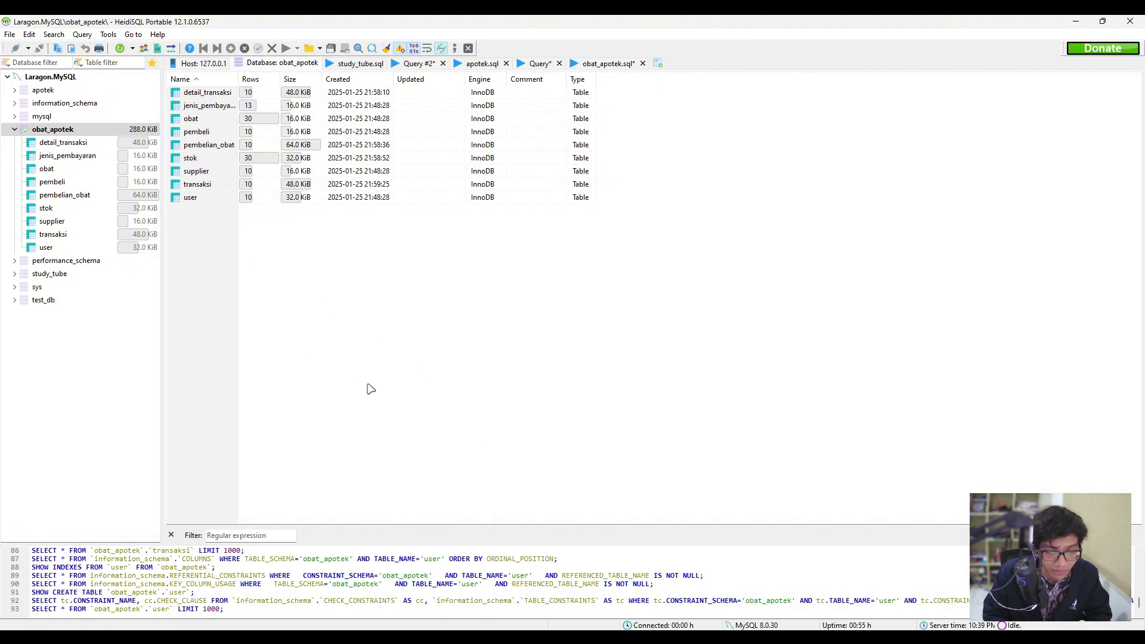
click(78, 131)
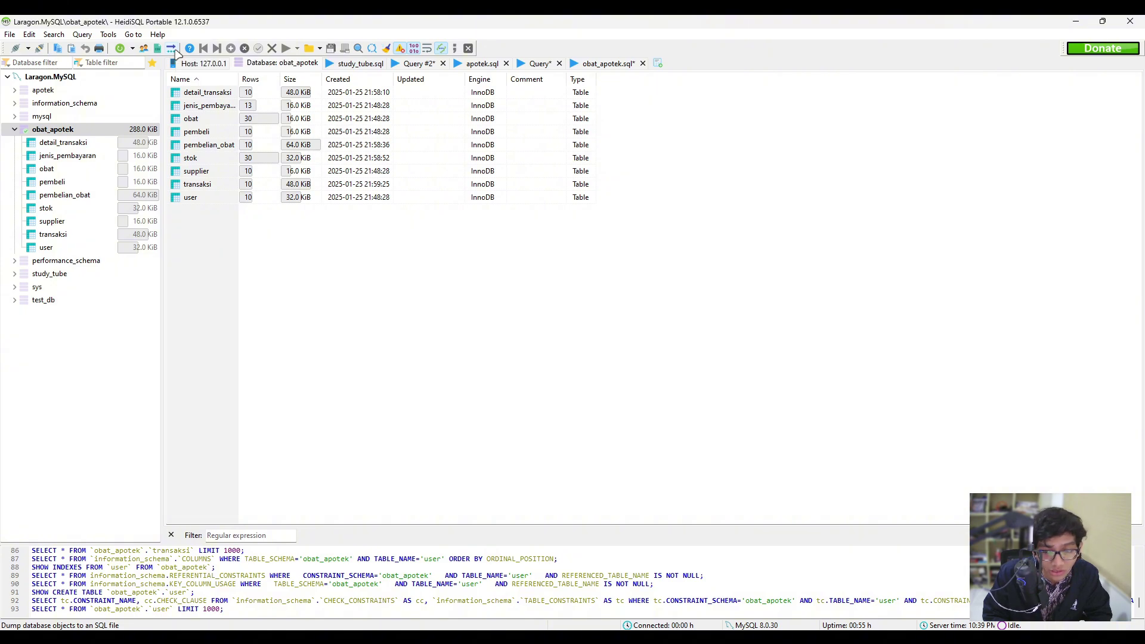
Open the SQL export tool with the data option kept as Replace existing data.
click(171, 48)
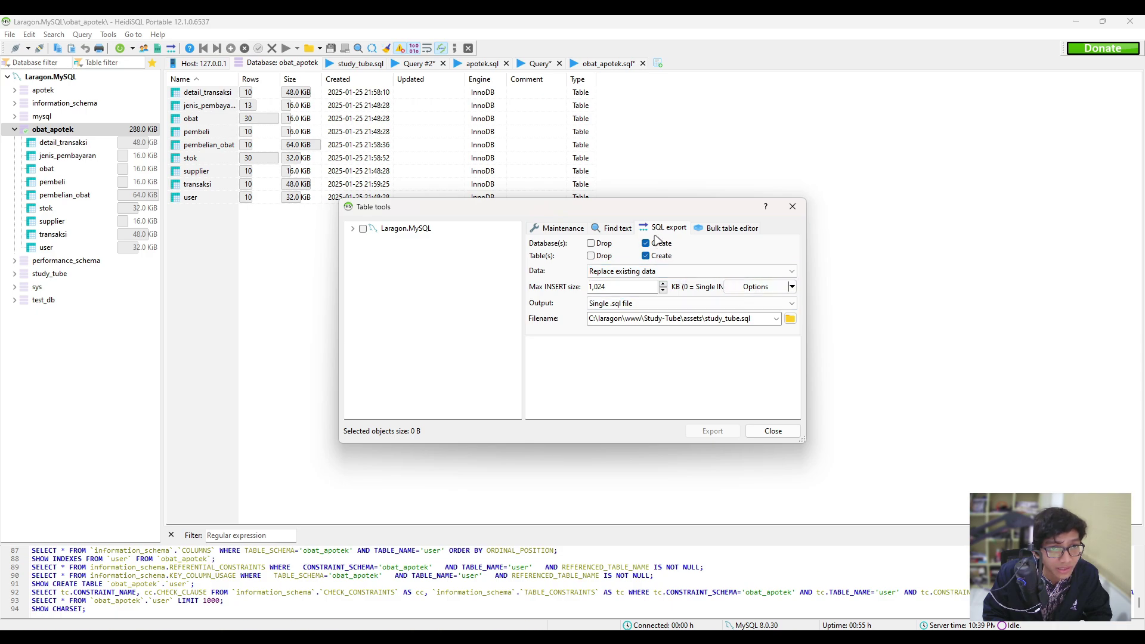
click(703, 272)
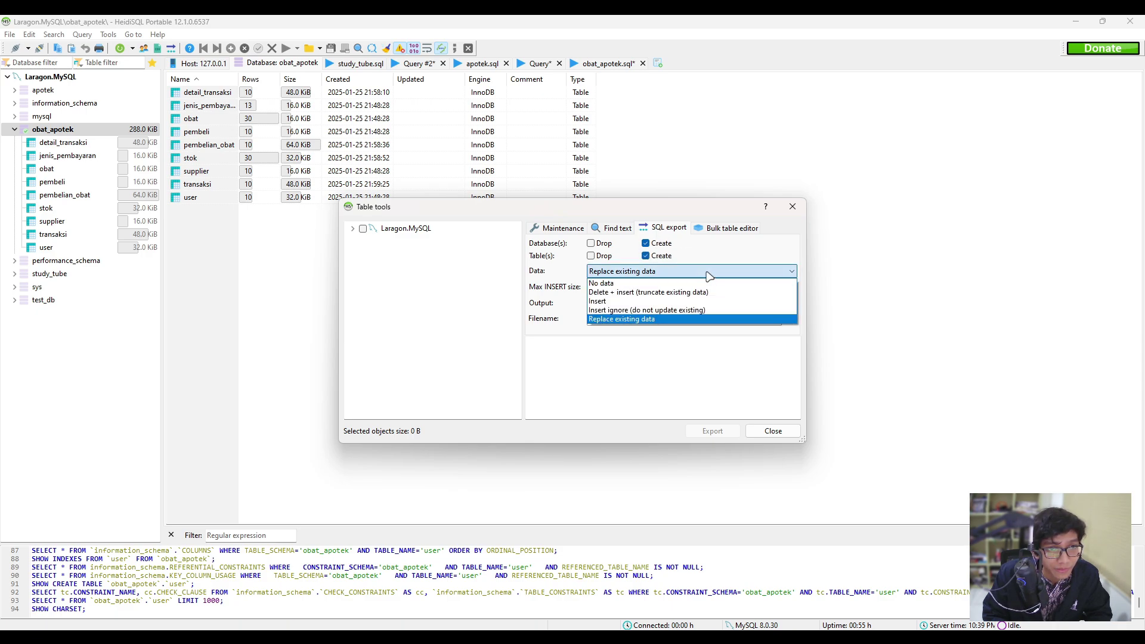
click(644, 281)
click(644, 271)
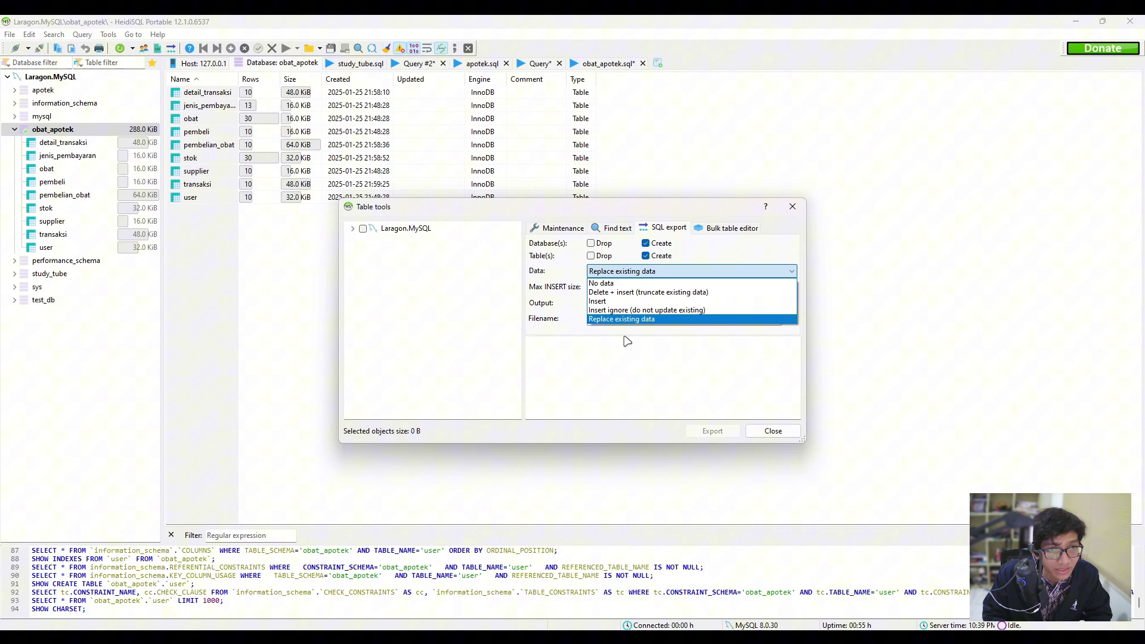
click(661, 273)
click(660, 272)
click(658, 283)
Expand Laragon.MySQL and tick only obat_apotek (288.0 KiB) for export.
click(659, 285)
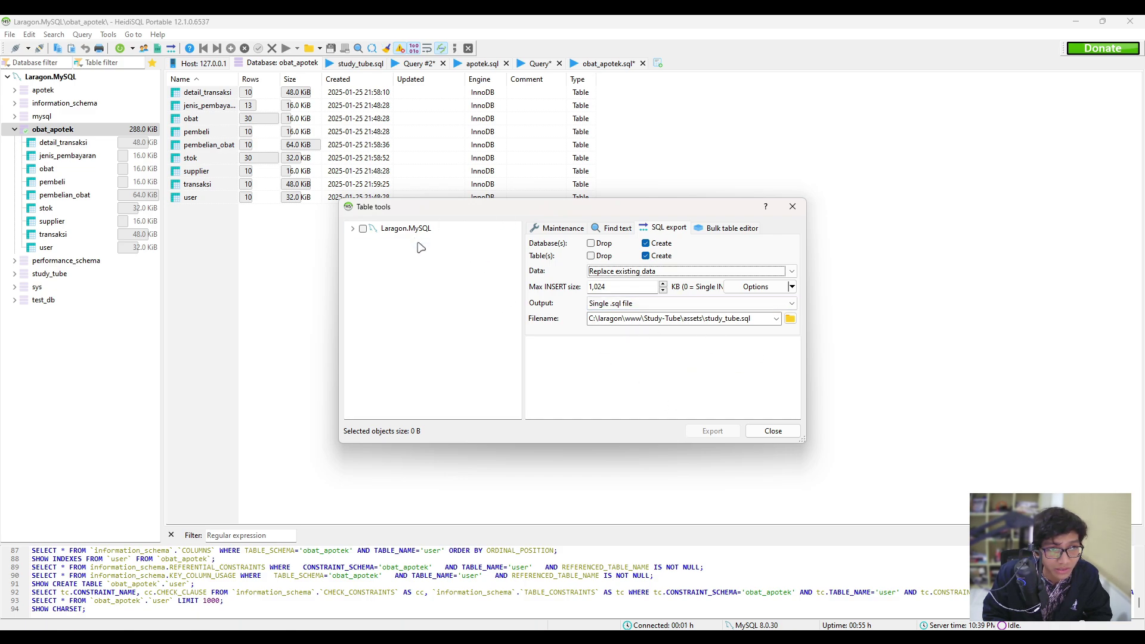
click(352, 229)
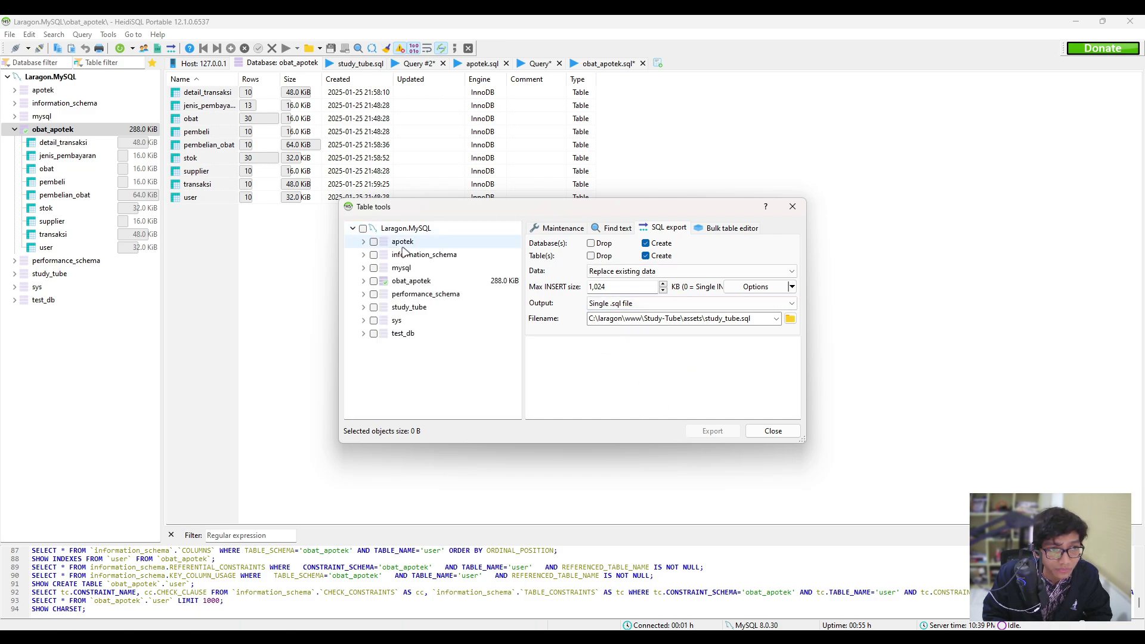
click(373, 282)
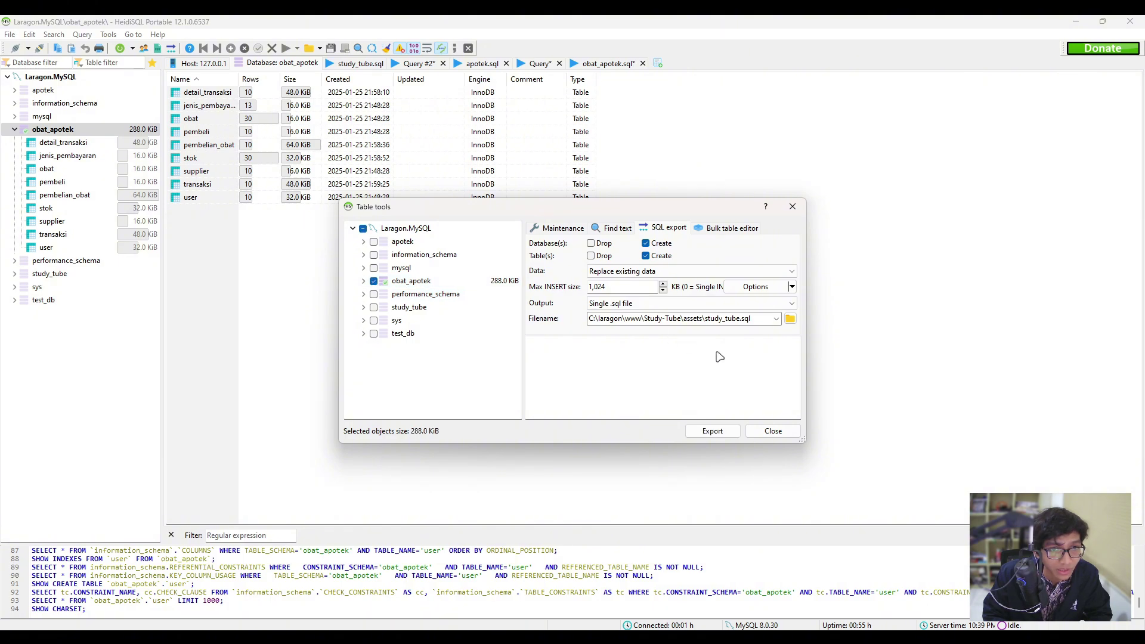
Navigate the export's save location to E:\kampus\semester 3\Basis Data Terdistribusi\UAS.
click(791, 319)
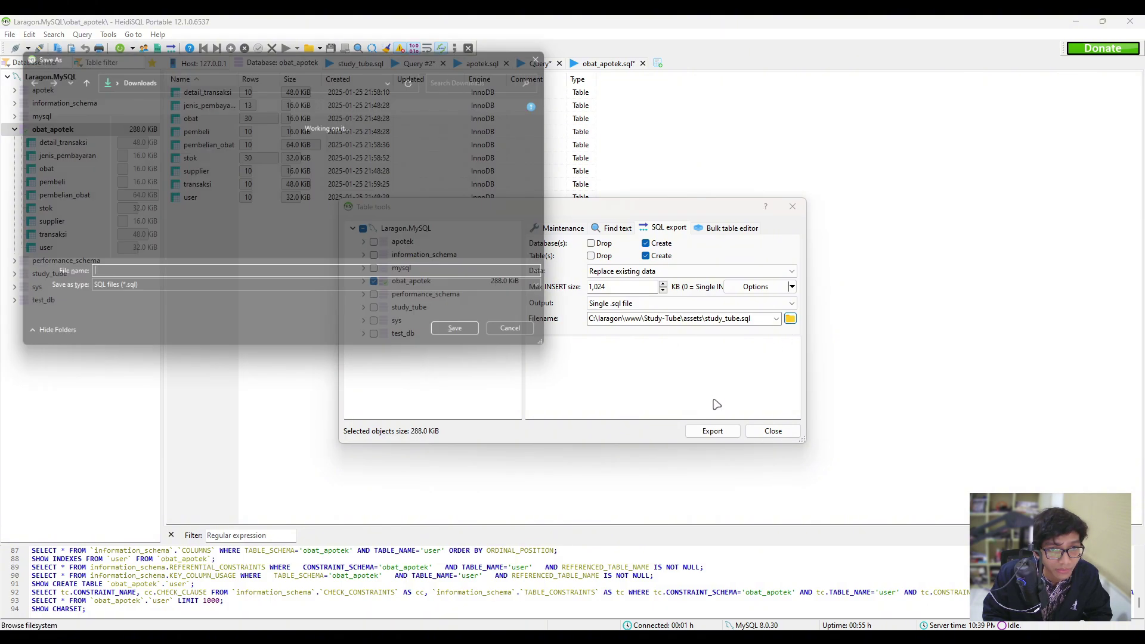
scroll(559, 169, down, 2)
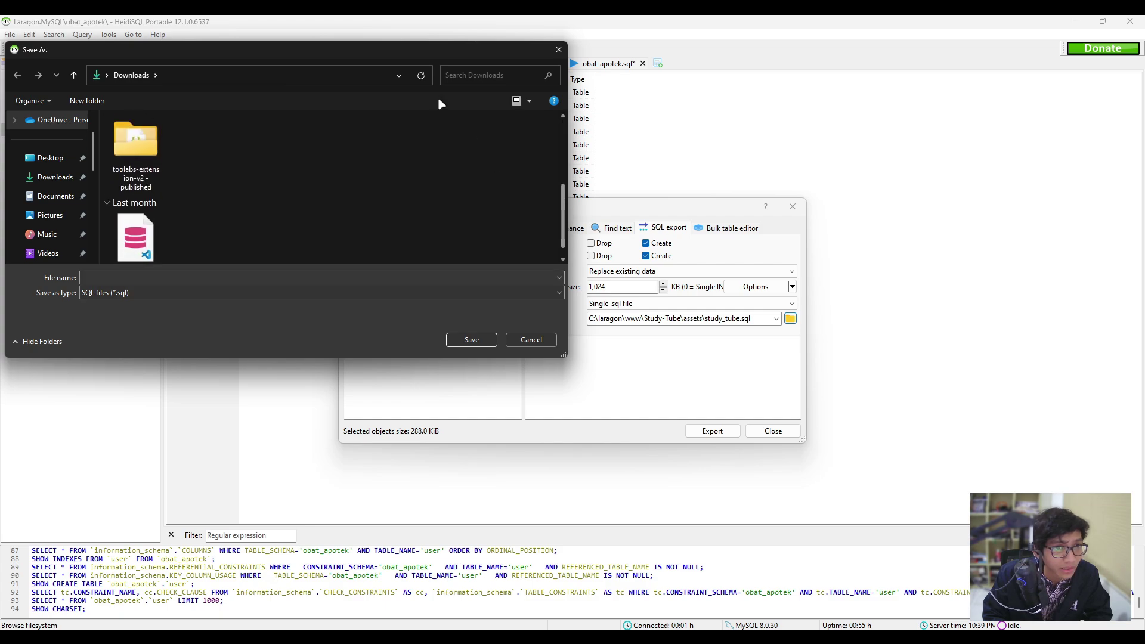
drag(408, 53, 731, 142)
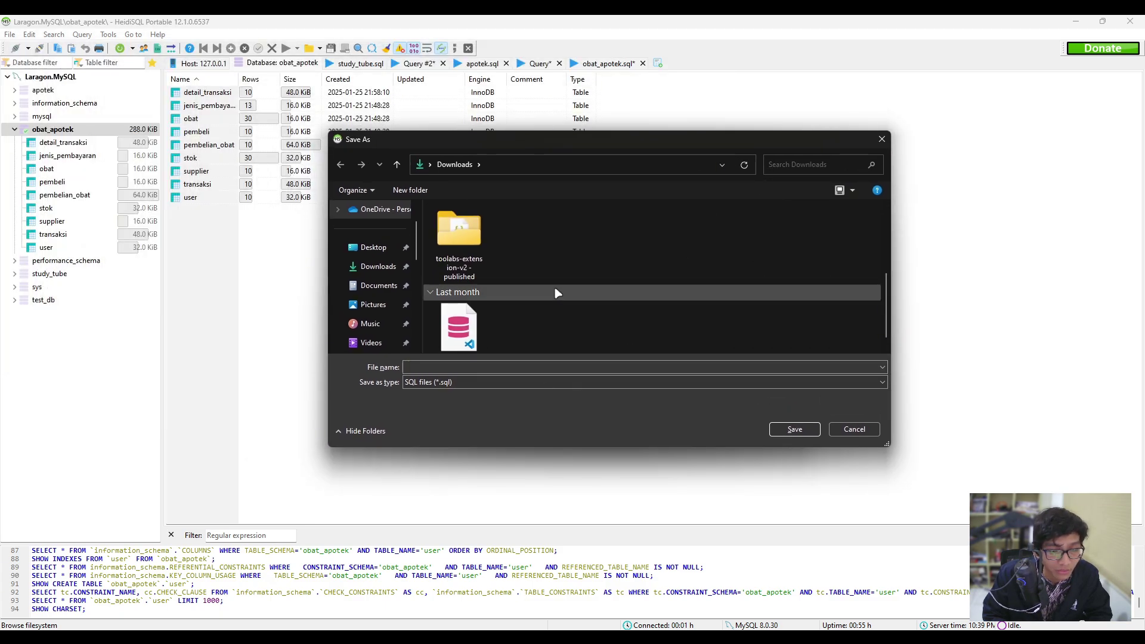
scroll(537, 301, down, 1)
scroll(372, 302, down, 2)
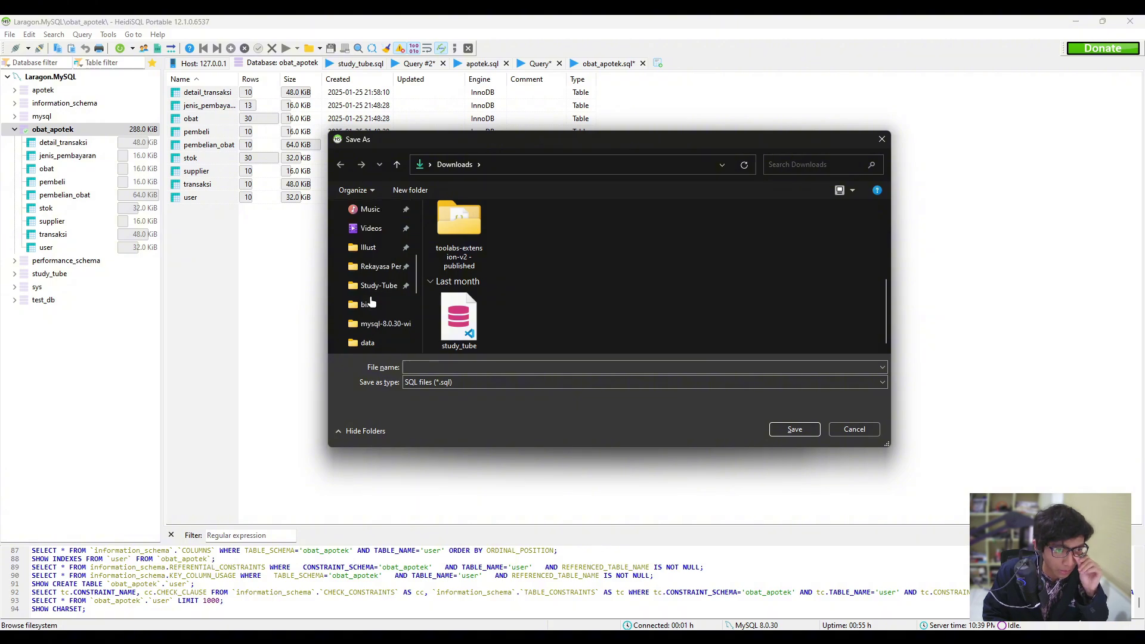
scroll(371, 303, down, 3)
click(379, 247)
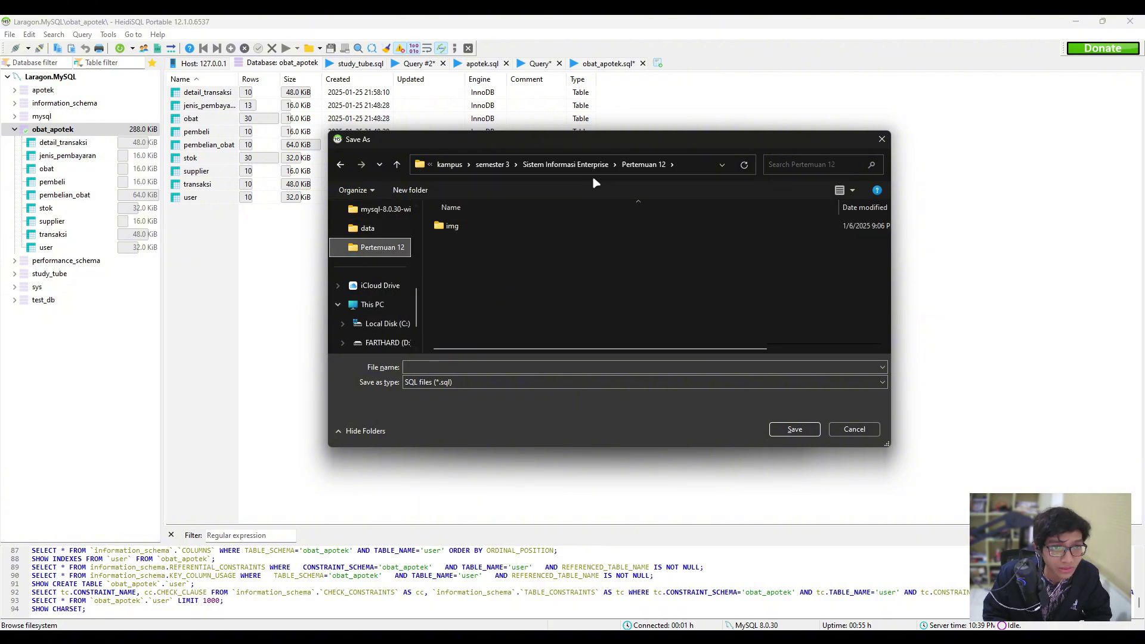
click(529, 170)
click(397, 165)
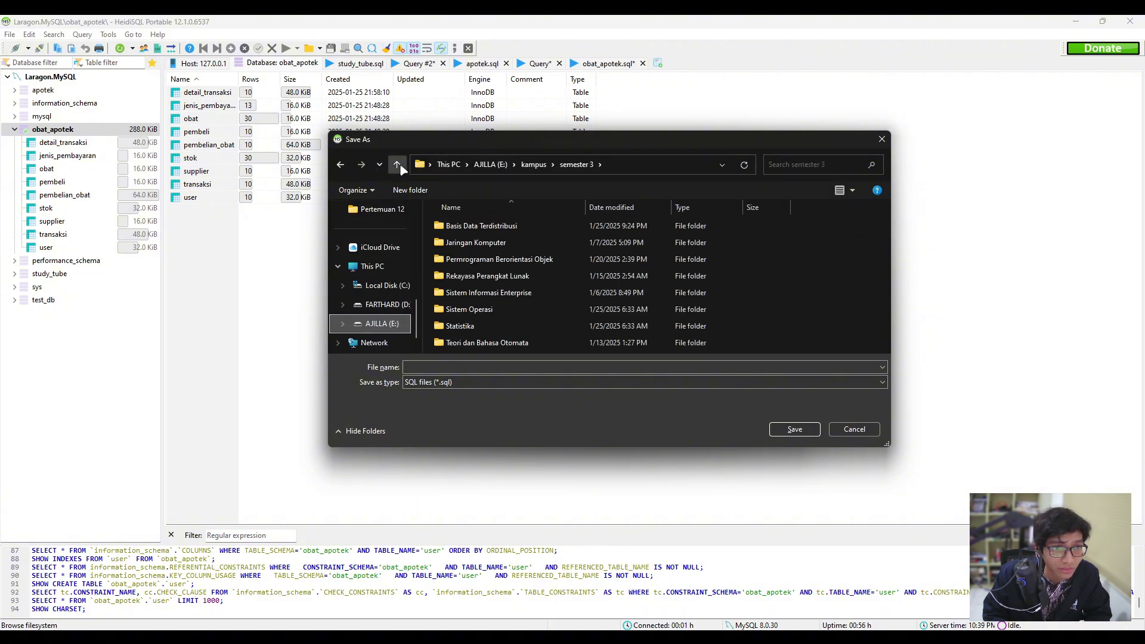
click(504, 229)
double_click(504, 229)
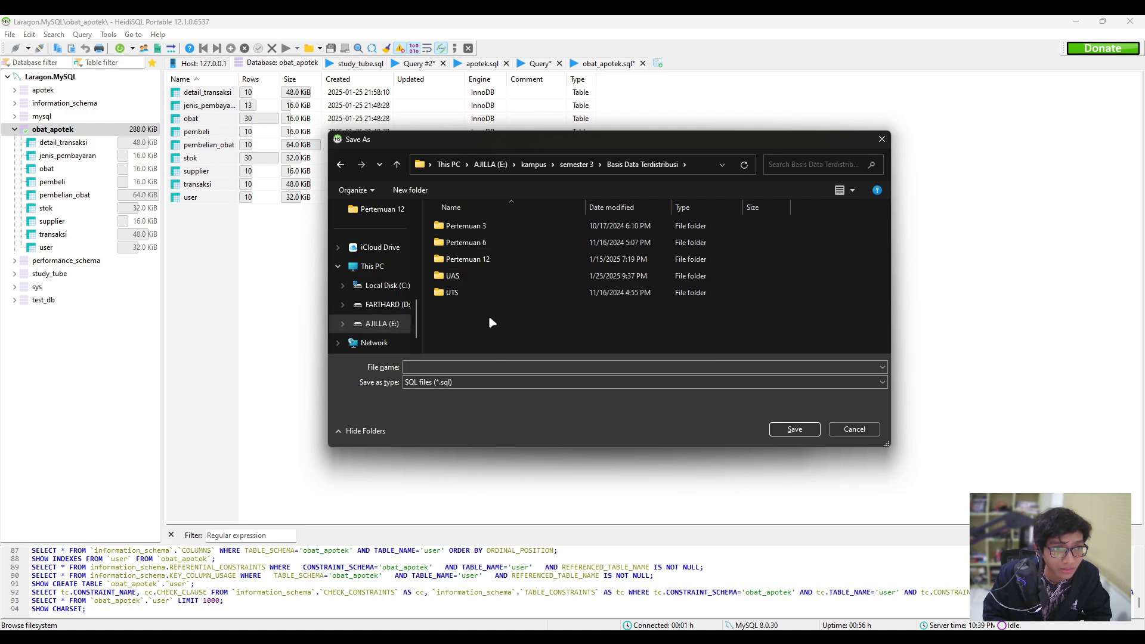
double_click(475, 276)
Choose the existing backup.sql as the export file and confirm replacing it.
click(452, 370)
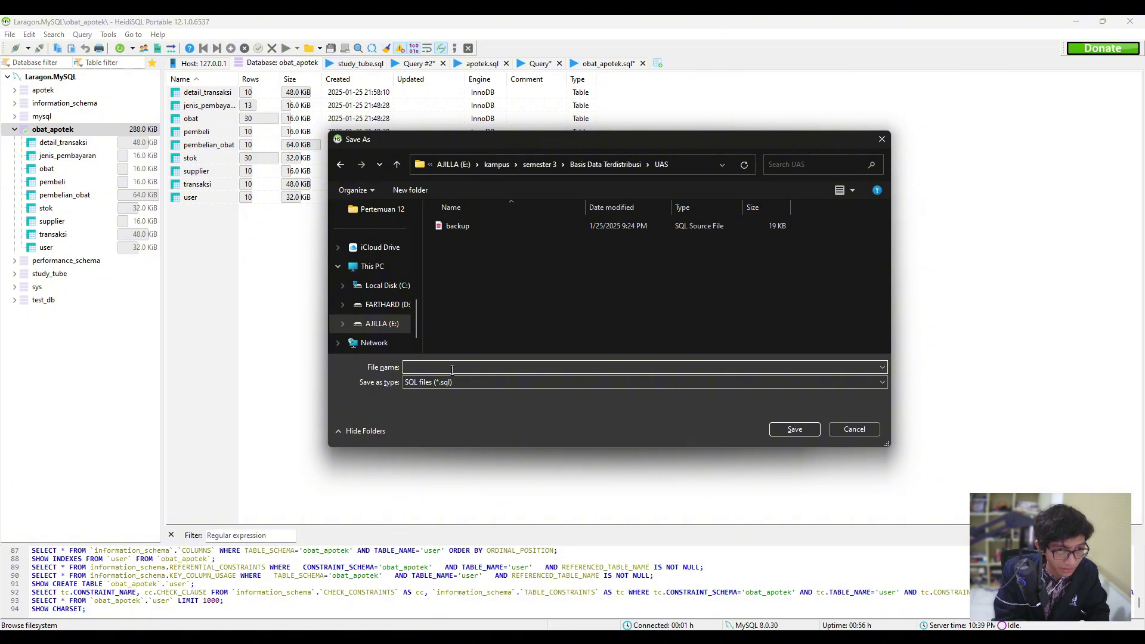
click(518, 227)
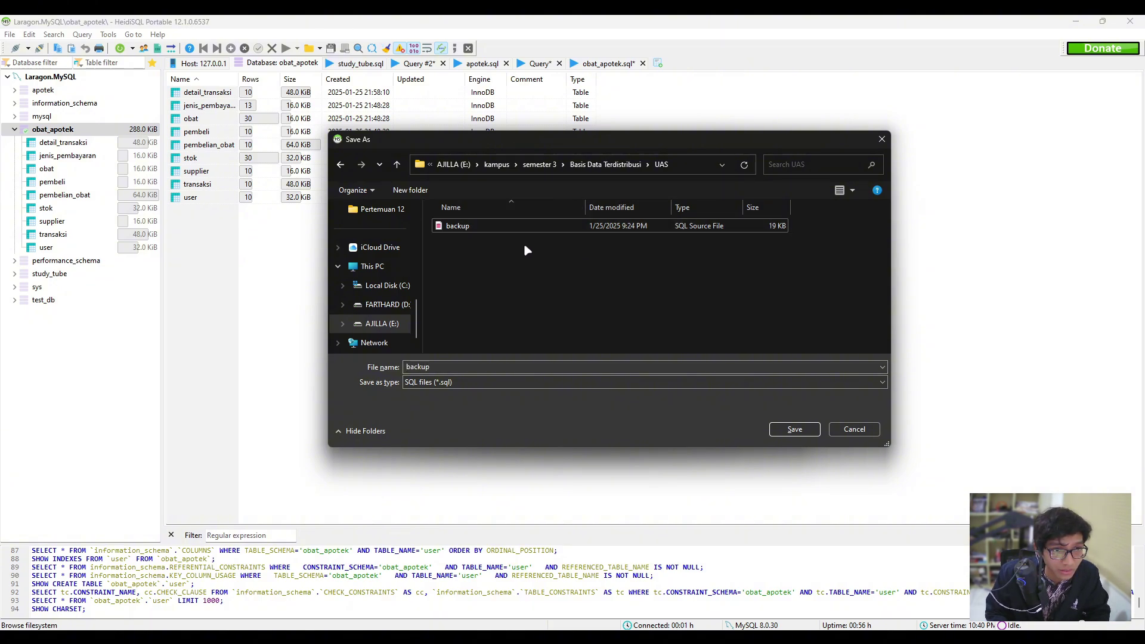
click(794, 429)
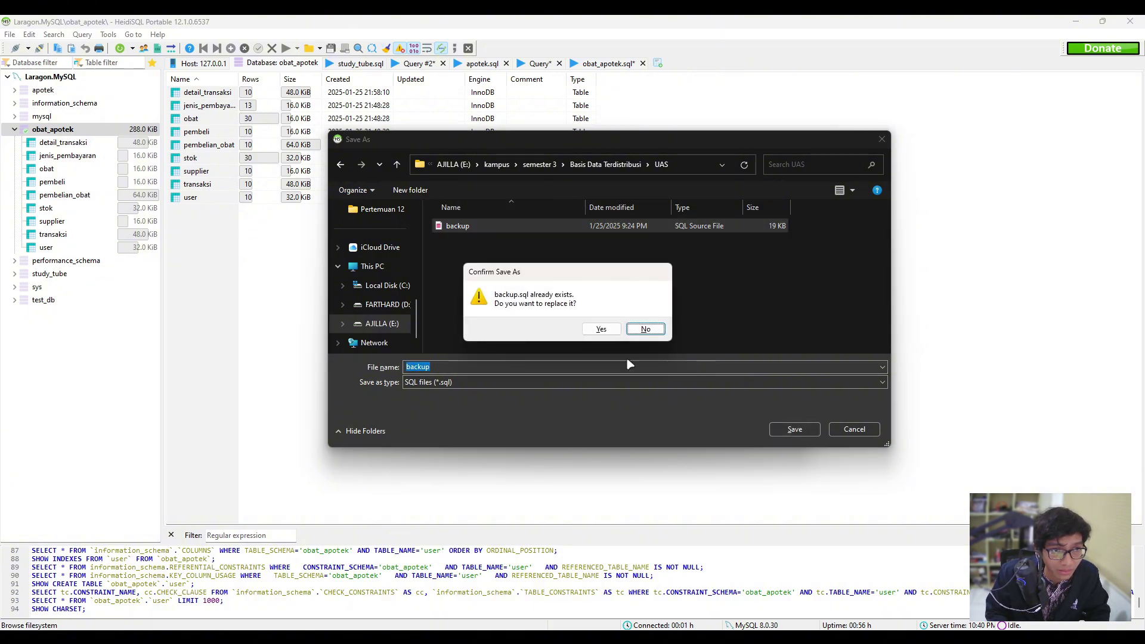
click(601, 329)
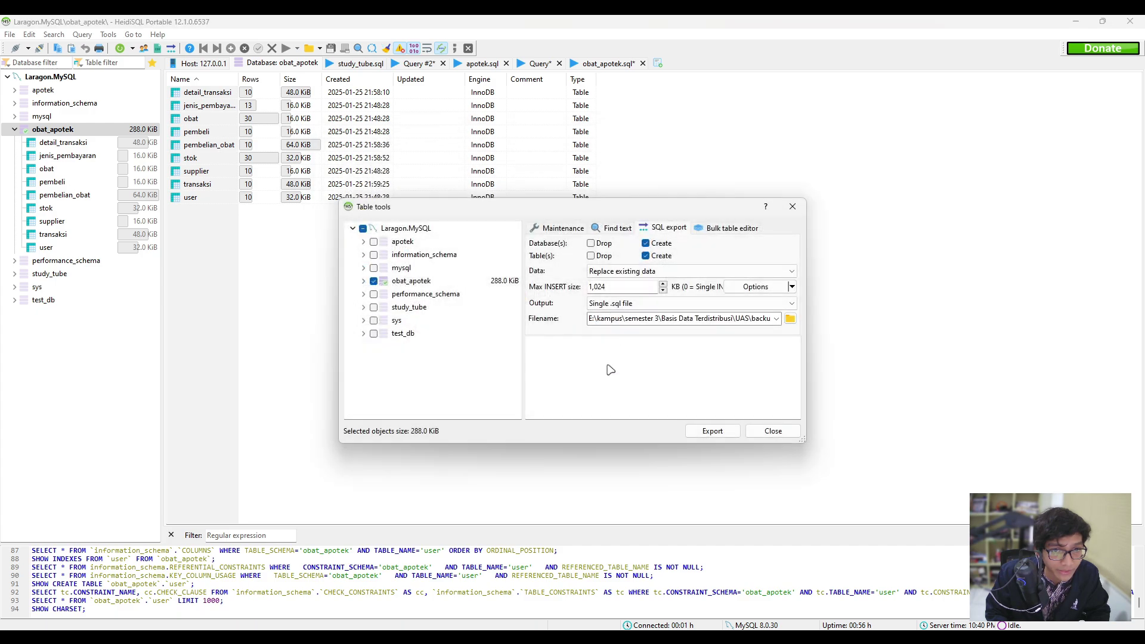
Export all nine obat_apotek tables into backup.sql, then close the Table tools dialog.
click(713, 430)
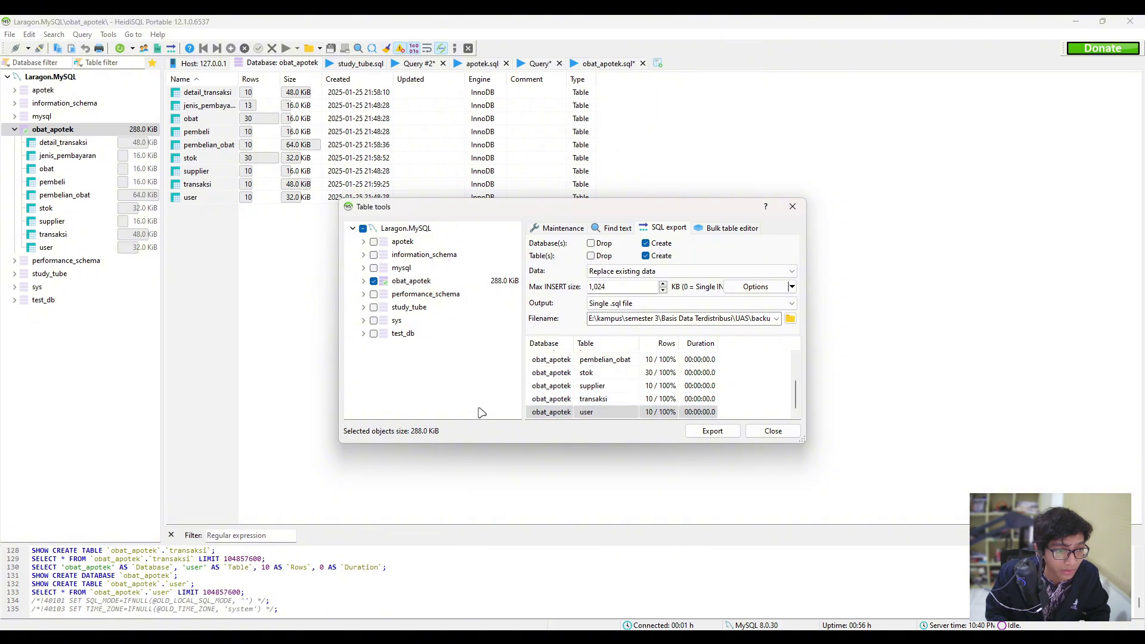
drag(571, 445, 571, 507)
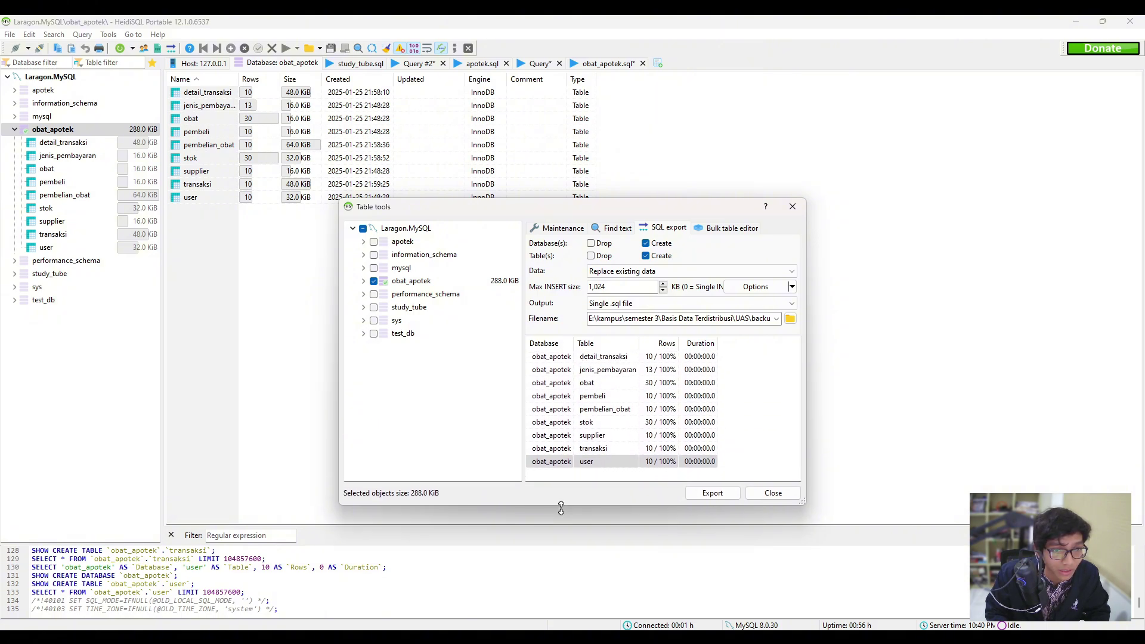
click(772, 411)
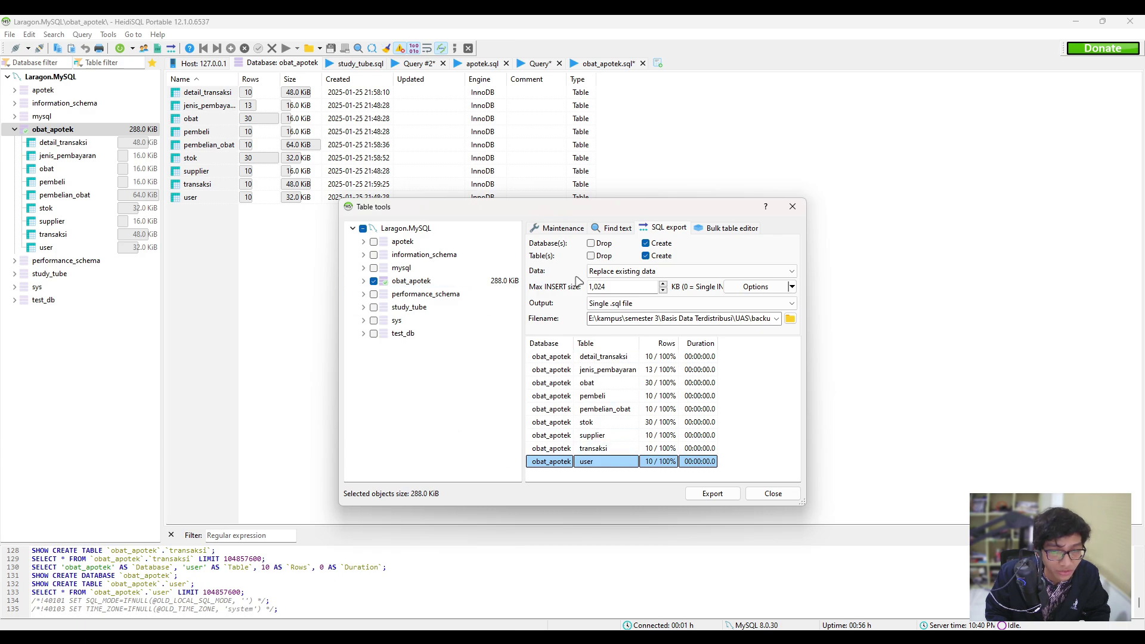
click(782, 495)
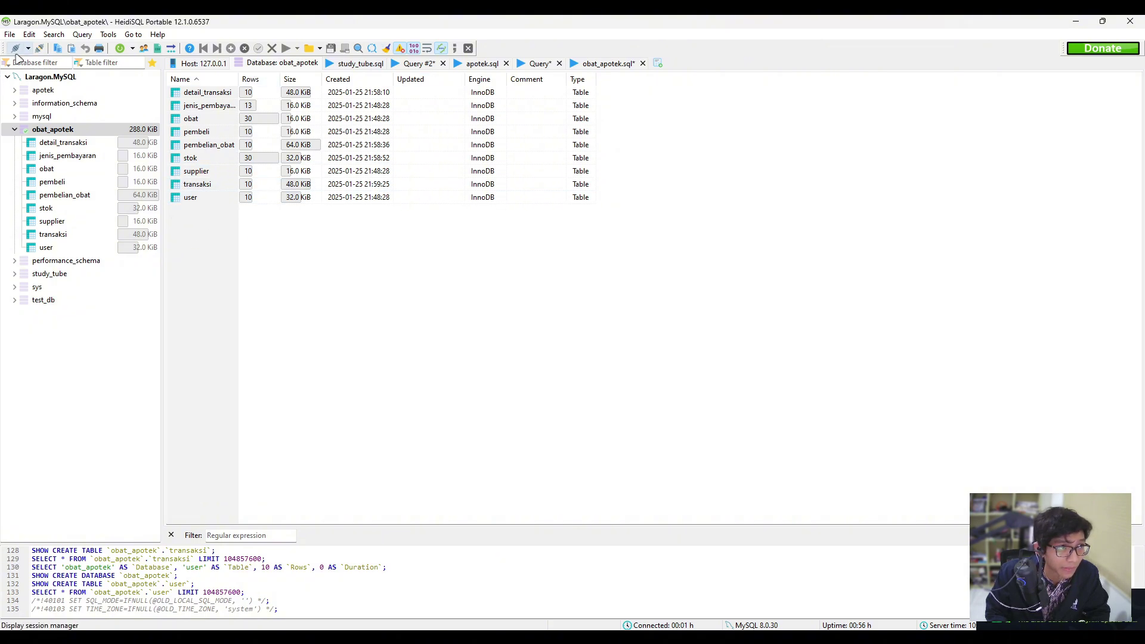
click(10, 35)
In File Explorer, open the UAS folder and select the backup SQL file.
key(Escape)
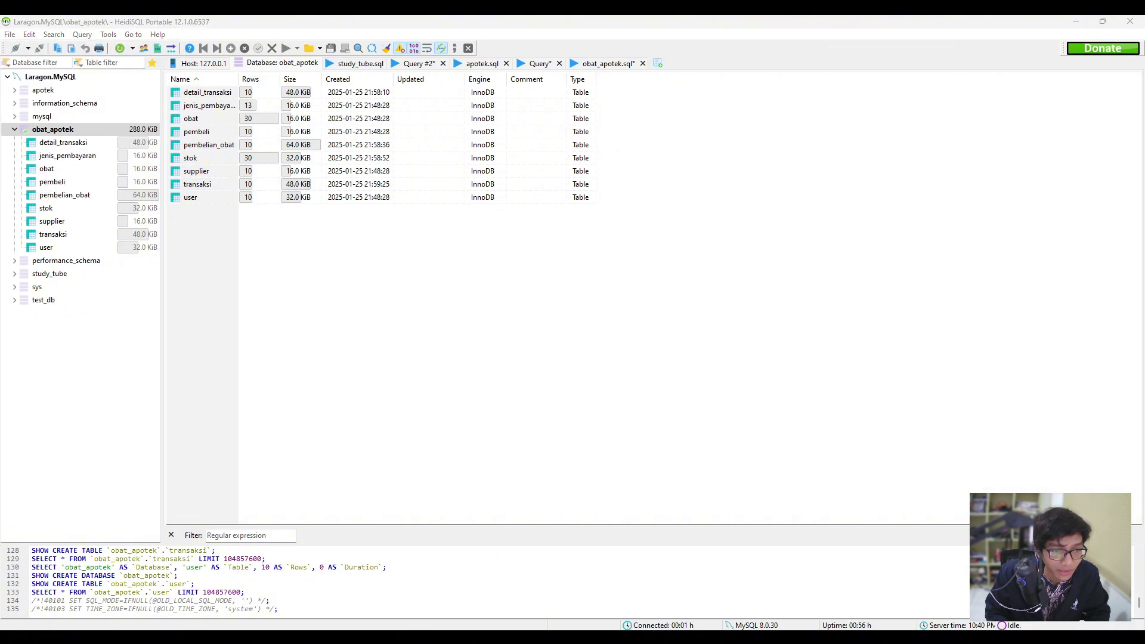
key(alt+Tab)
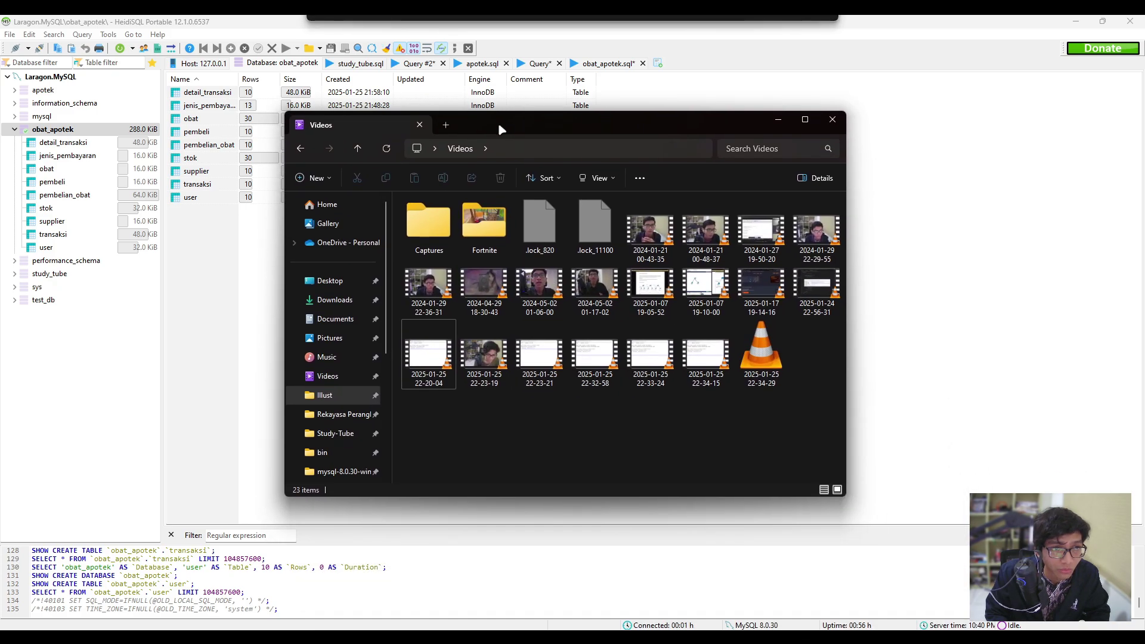
scroll(345, 388, down, 5)
scroll(344, 387, up, 3)
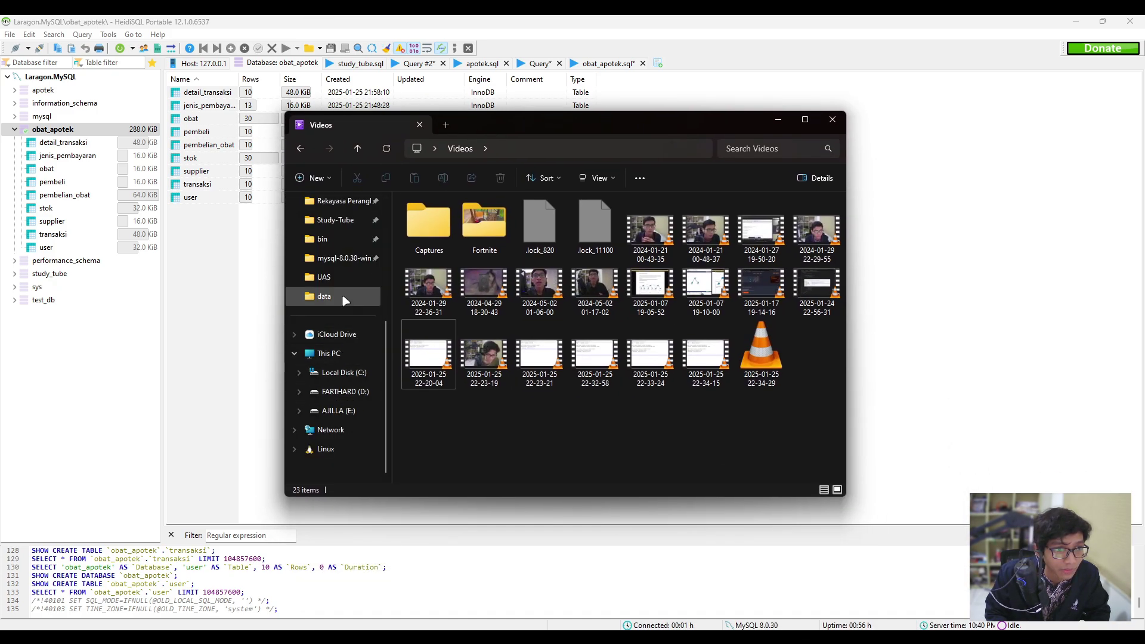
click(324, 334)
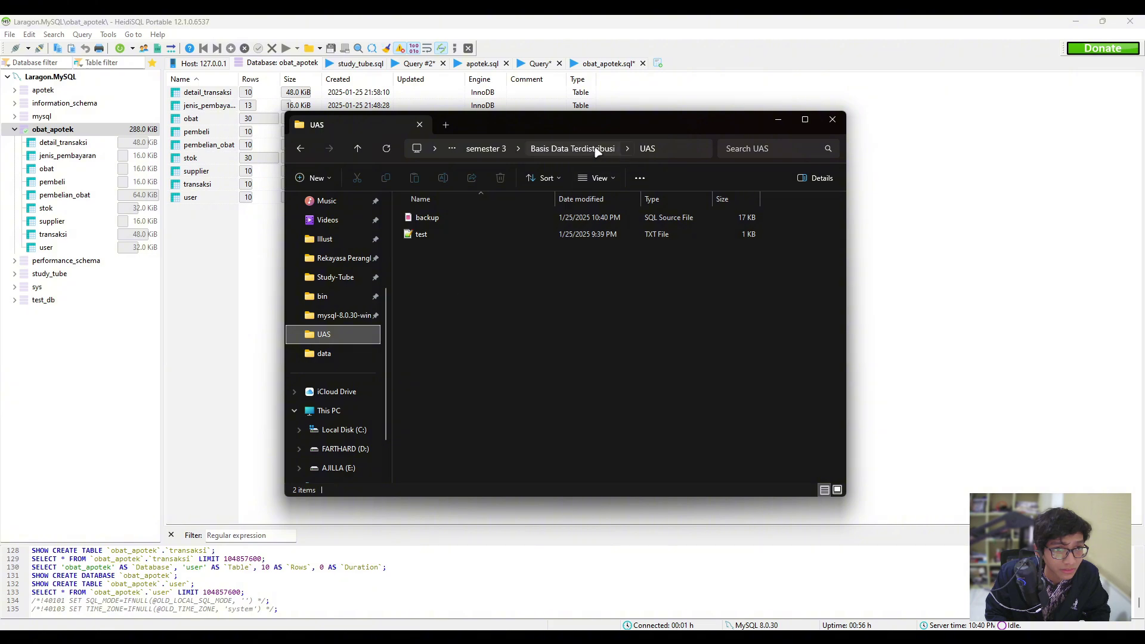
click(592, 148)
double_click(443, 269)
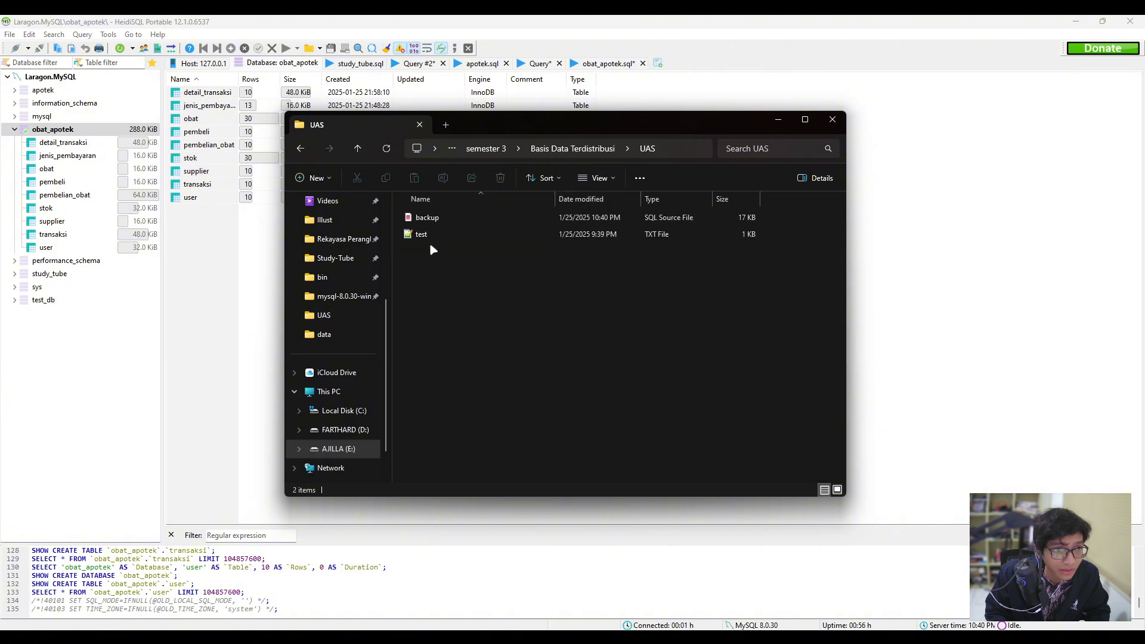
click(435, 218)
Check backup's details (16.9 KB SQL file, modified 10:40 PM), then minimize the folder window.
ctrl+scroll(442, 224, up, 4)
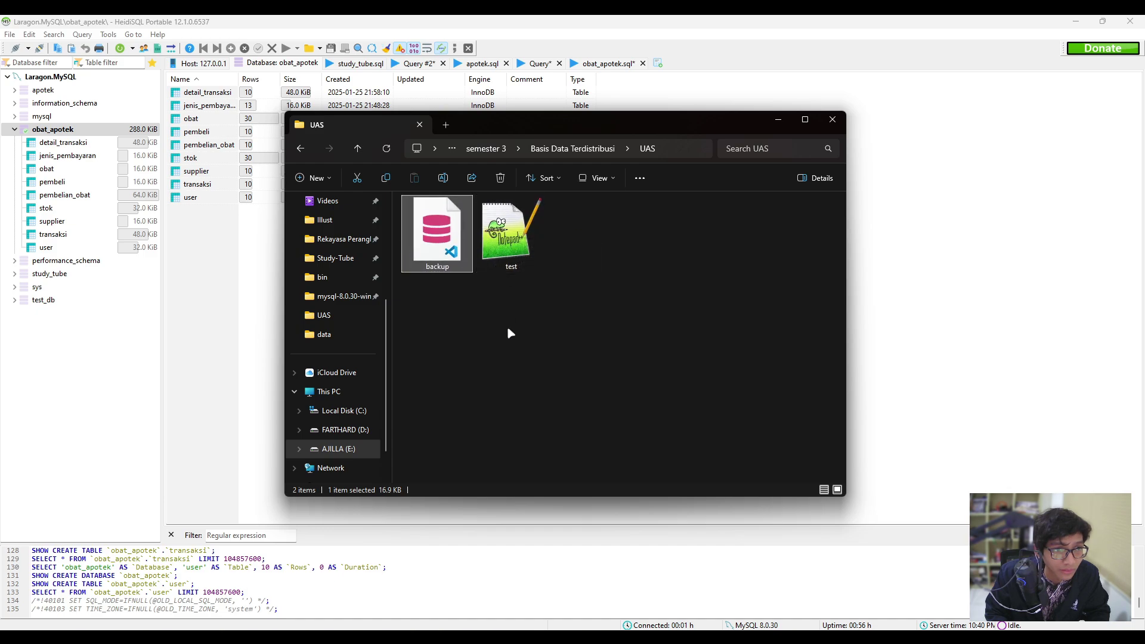
ctrl+scroll(465, 290, down, 1)
ctrl+scroll(464, 290, down, 5)
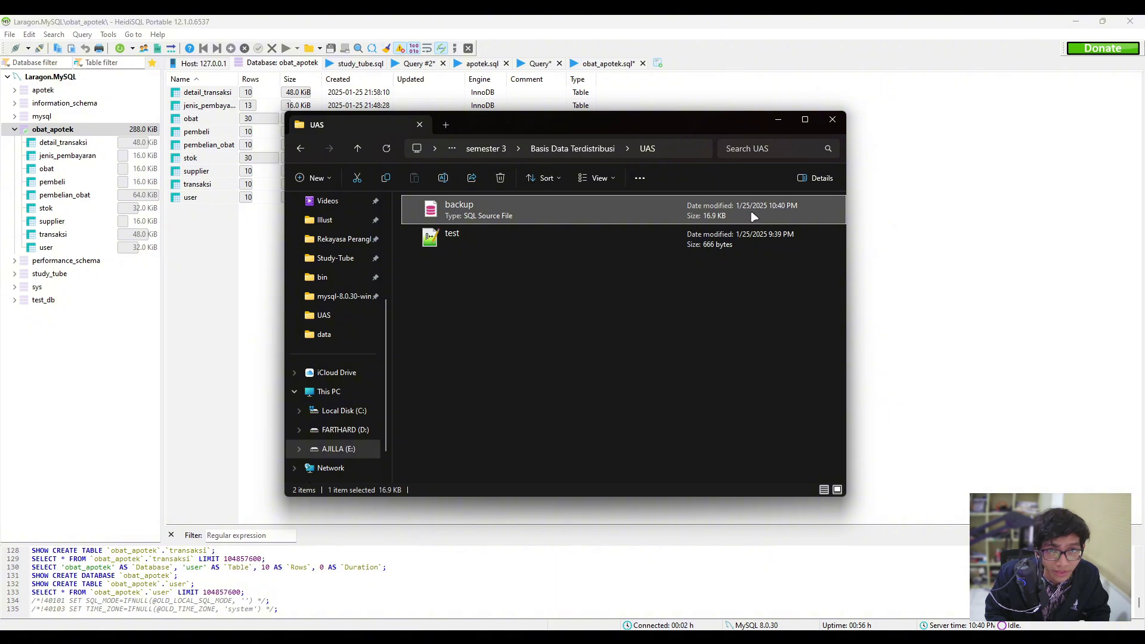
click(663, 345)
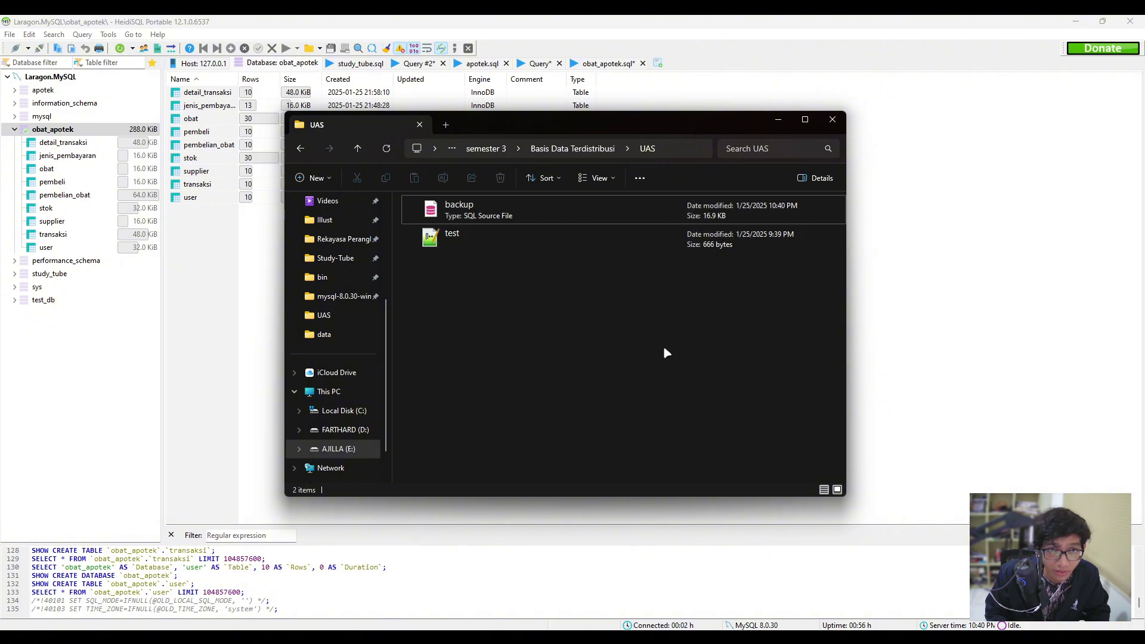
click(486, 214)
click(487, 384)
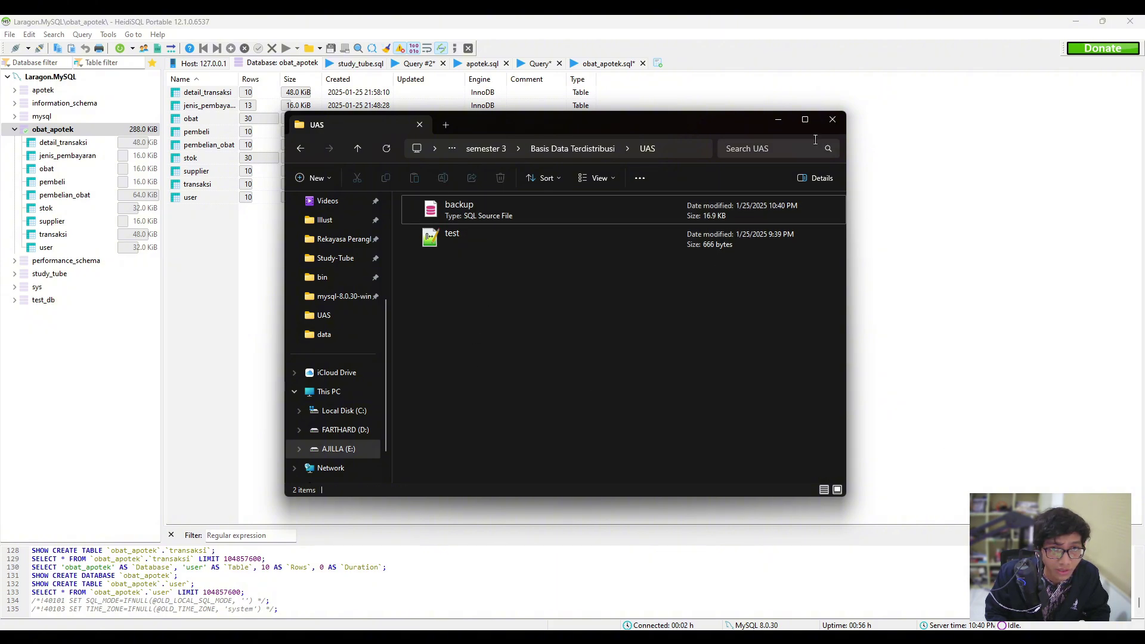
click(778, 121)
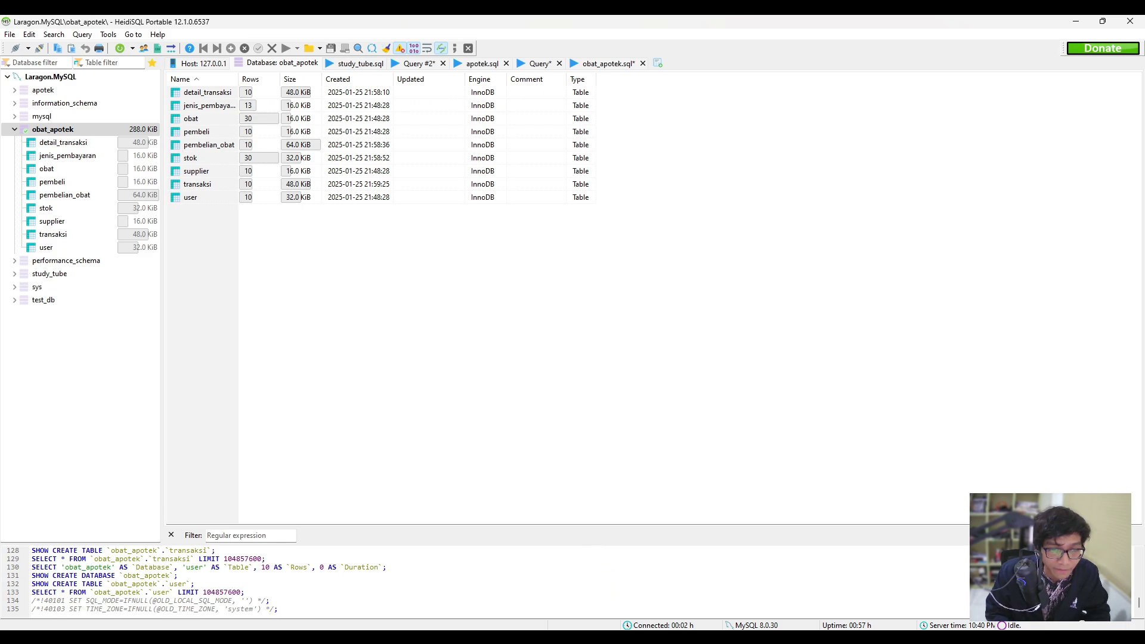
Switch to the Windows 10 VM and move its Laragon window right and down.
click(625, 582)
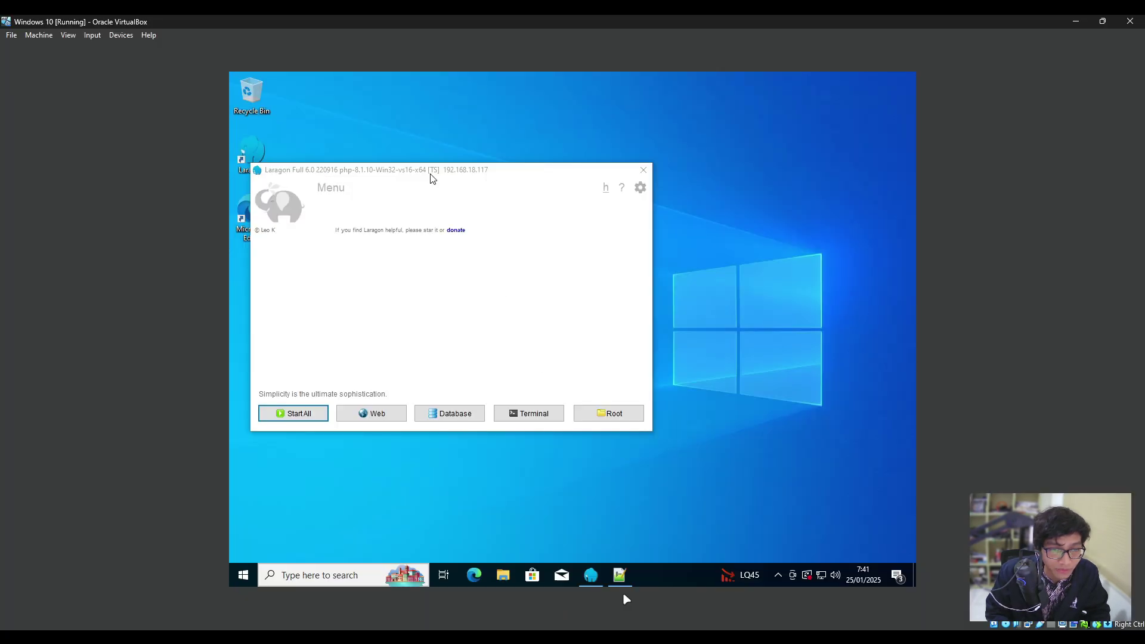
click(544, 267)
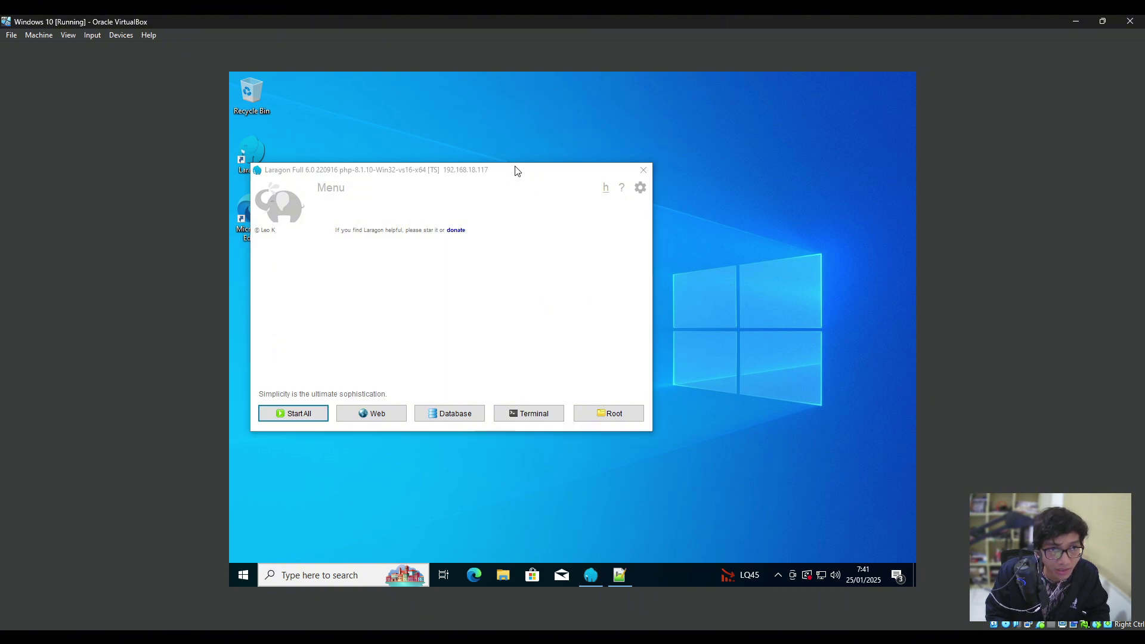
drag(514, 171, 579, 174)
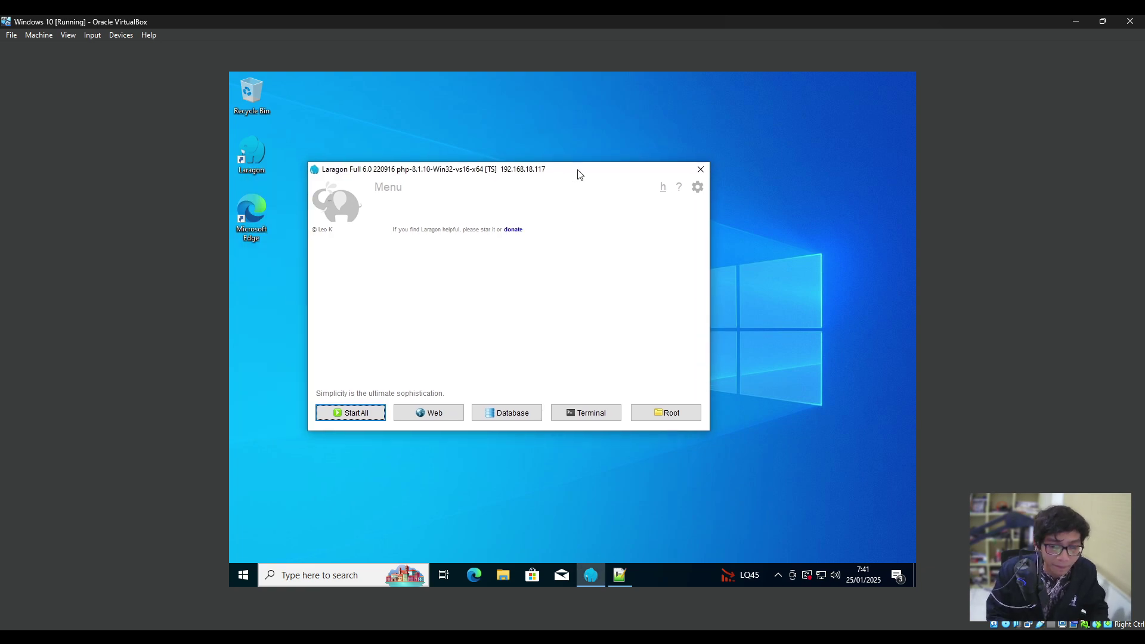
mouse_move(585, 178)
mouse_down()
mouse_move(603, 179)
mouse_move(581, 190)
mouse_up()
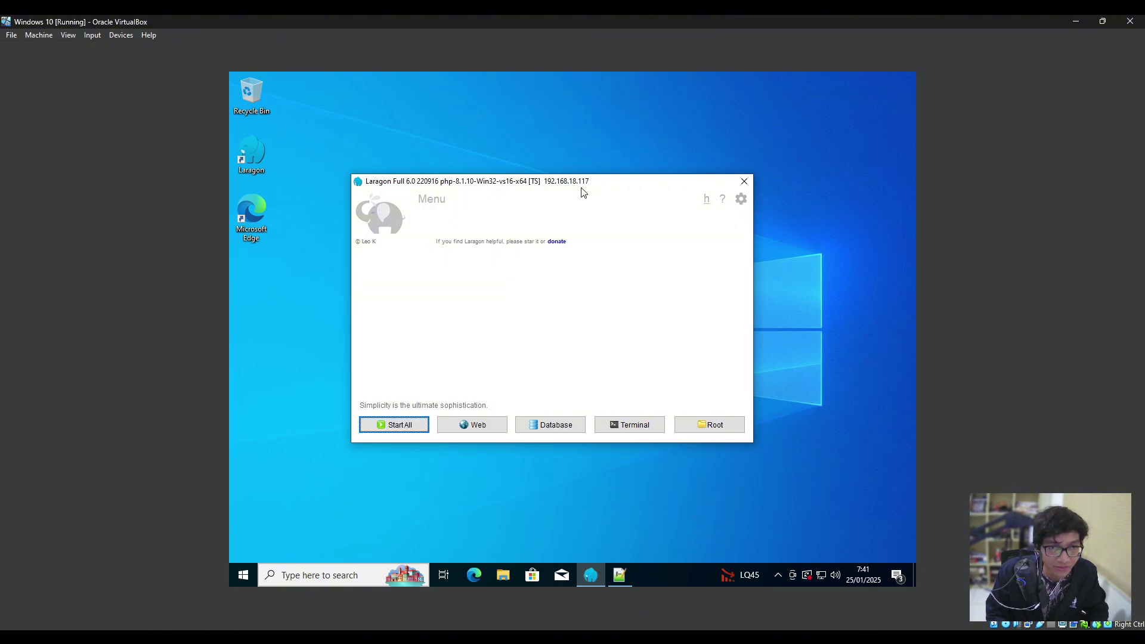
Open the Windows search inside the guest VM.
key(super)
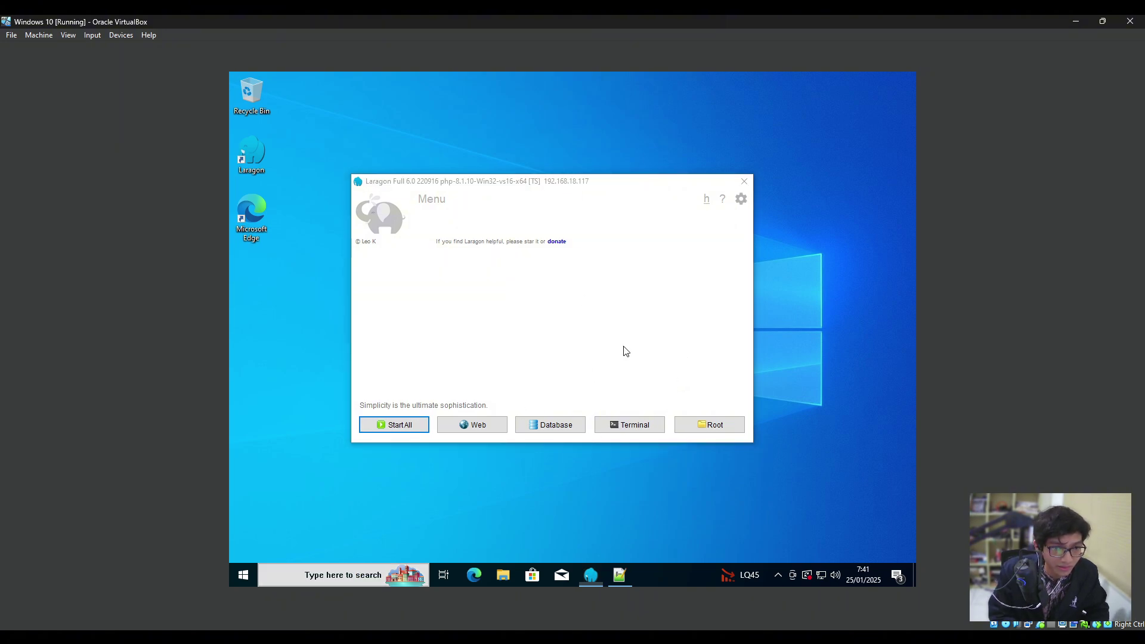
key(Escape)
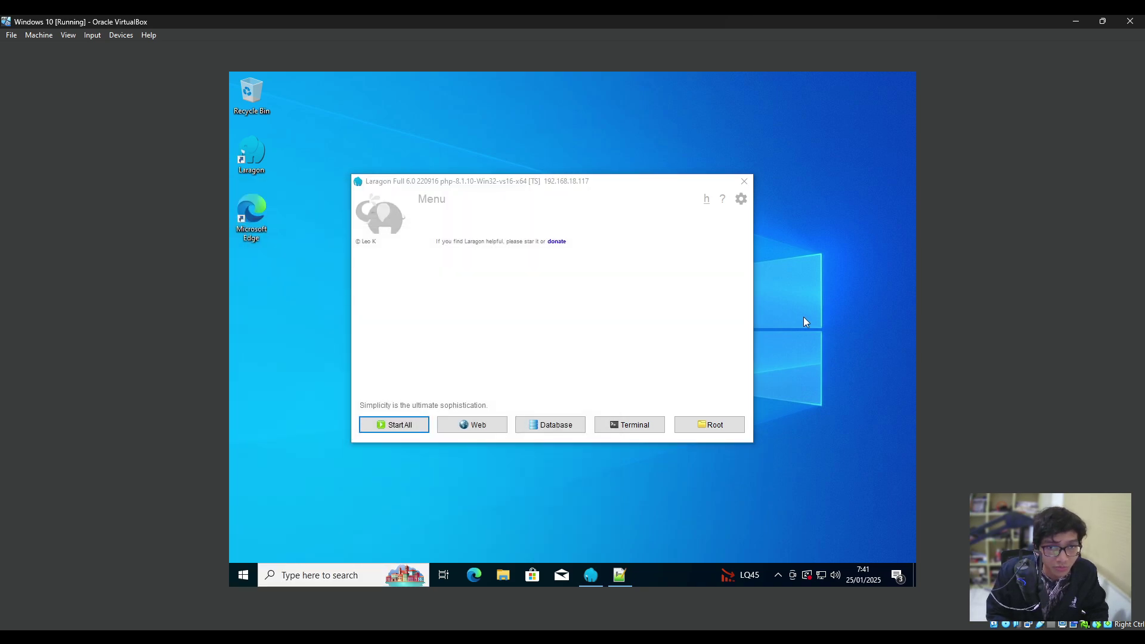
right_click(811, 326)
click(810, 262)
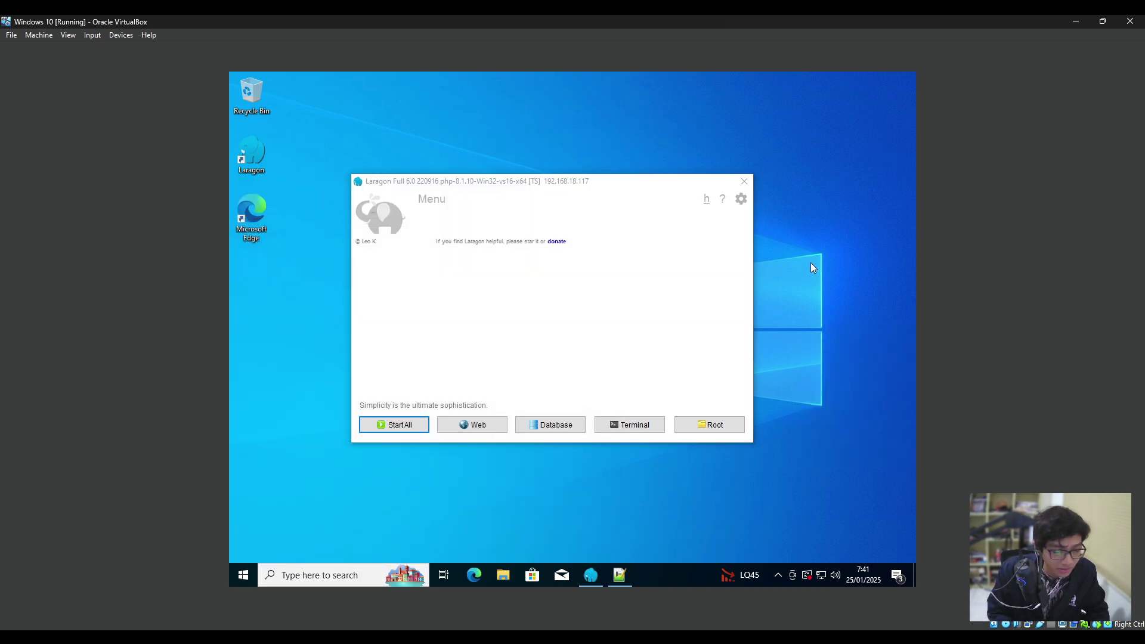
key(super)
Search for optional features and open the Manage optional features settings page.
text(optian)
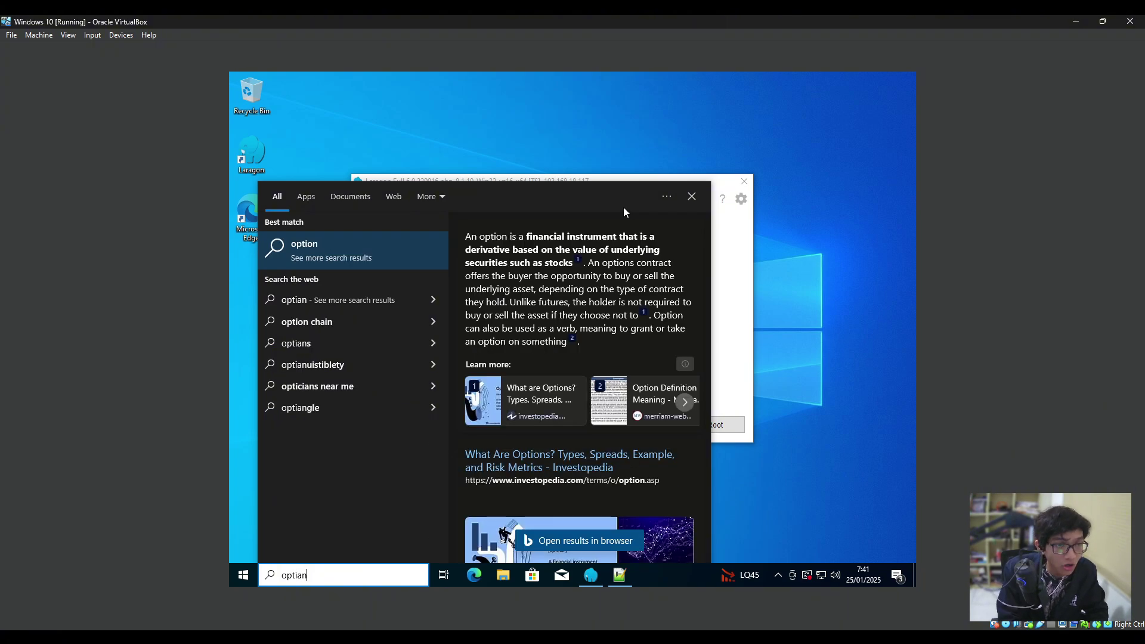
text(al)
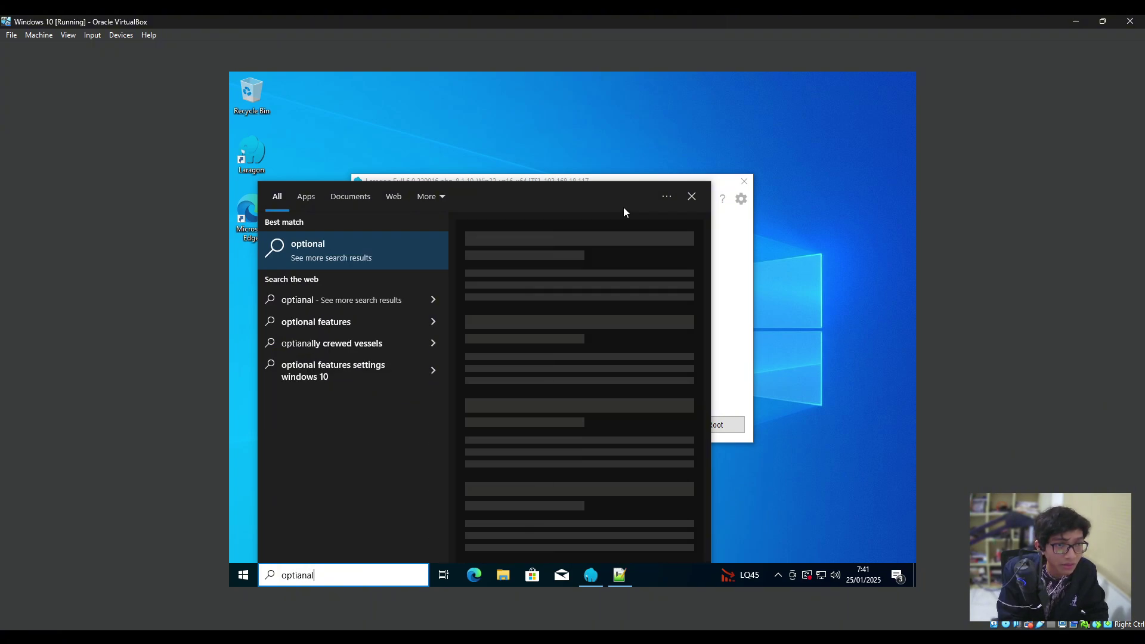
key(ctrl+a)
key(BackSpace)
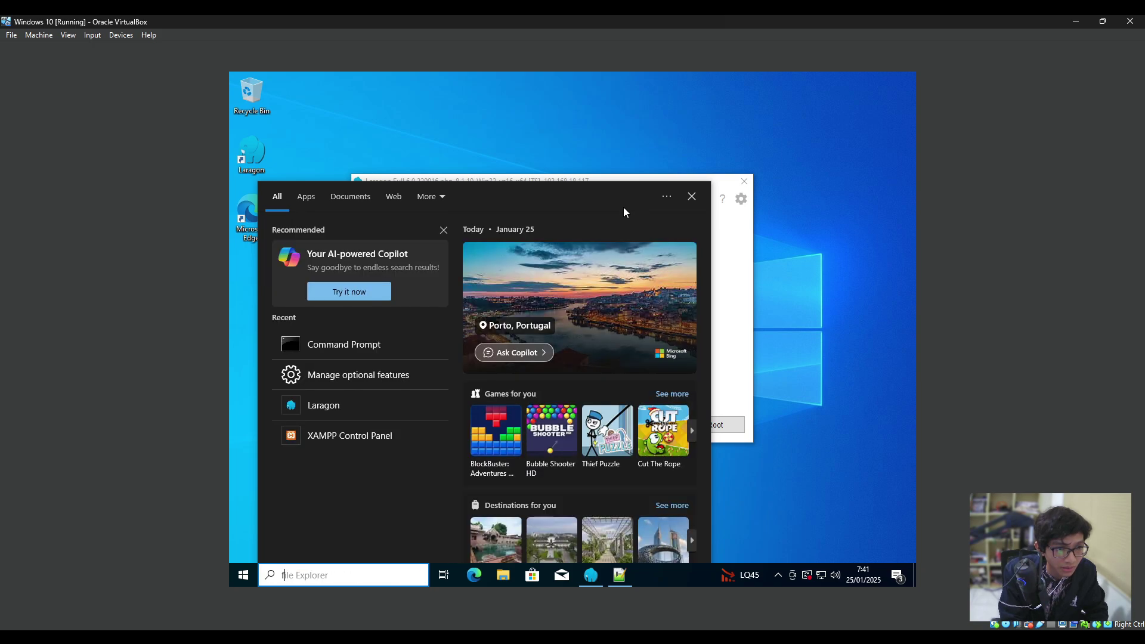
key(BackSpace)
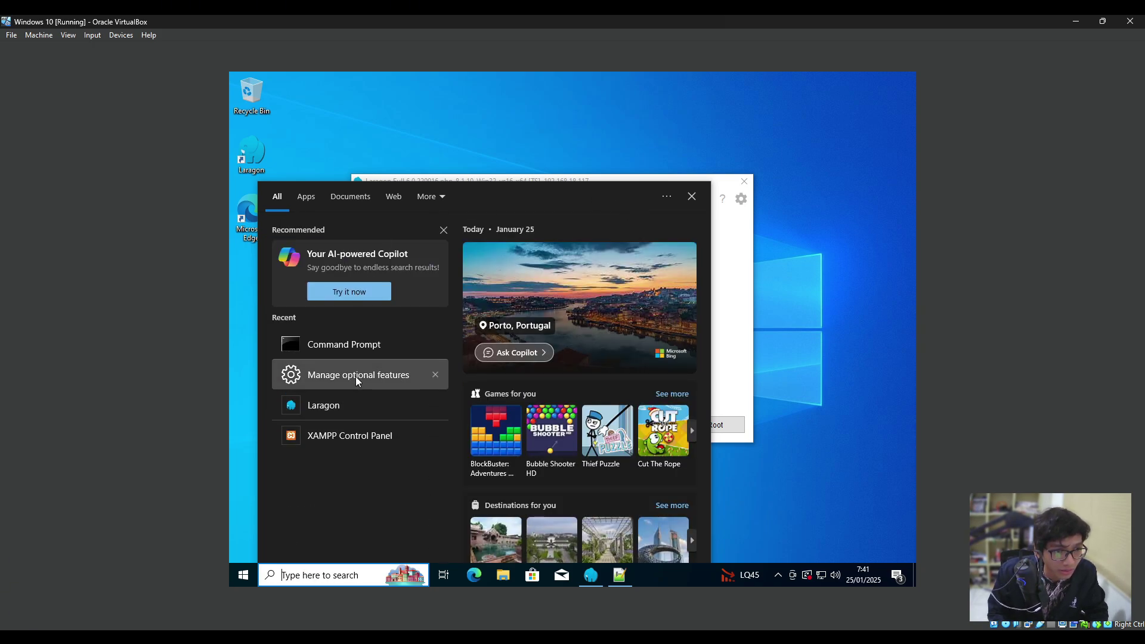
click(356, 376)
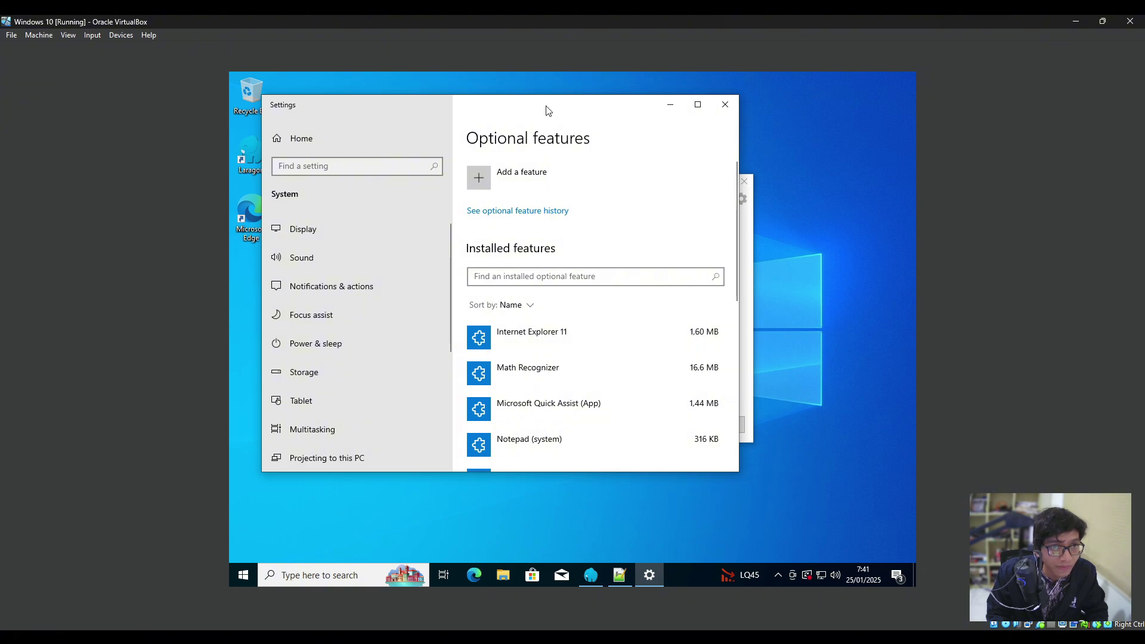
drag(545, 107, 535, 142)
Filter installed features by 'opens' to confirm OpenSSH Client and Server, then minimize Settings.
click(510, 312)
text(opens)
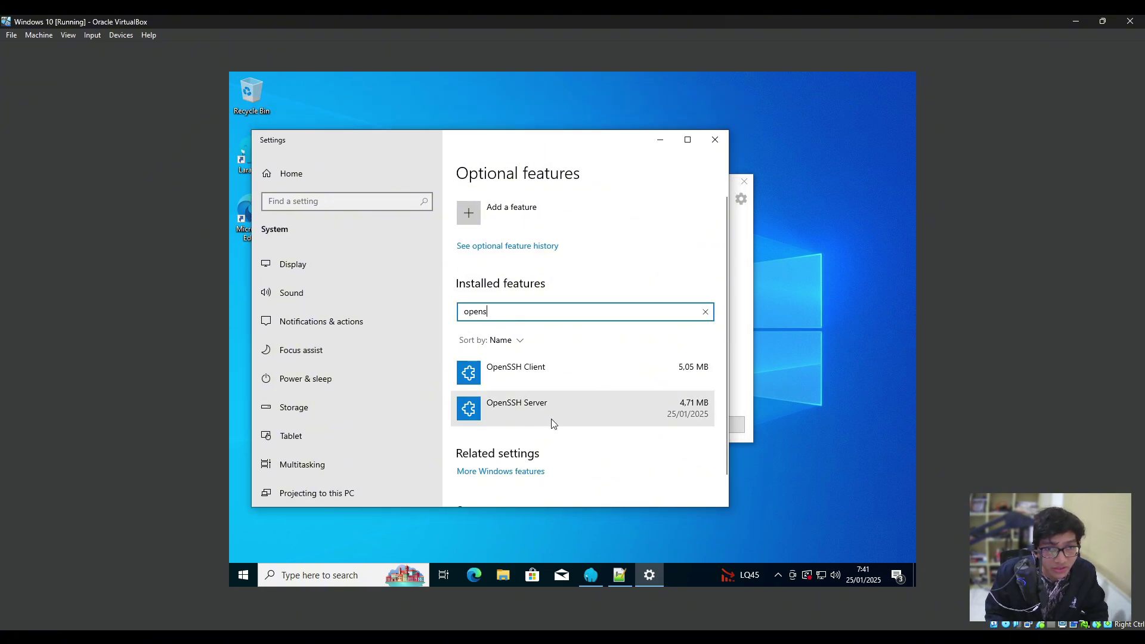
click(553, 423)
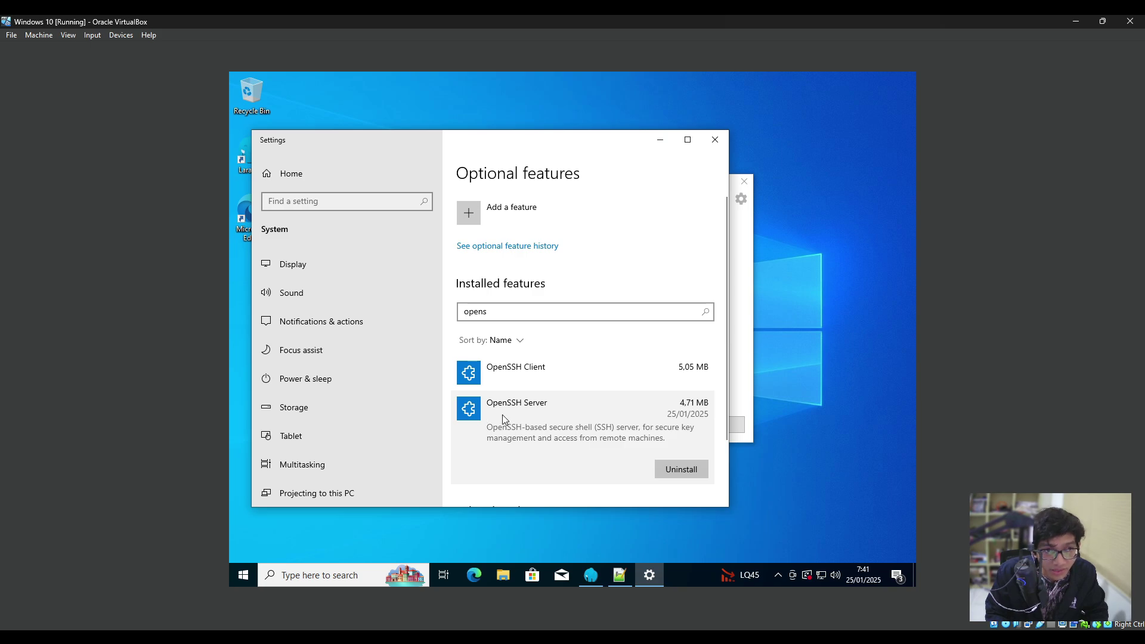
click(500, 216)
text(open)
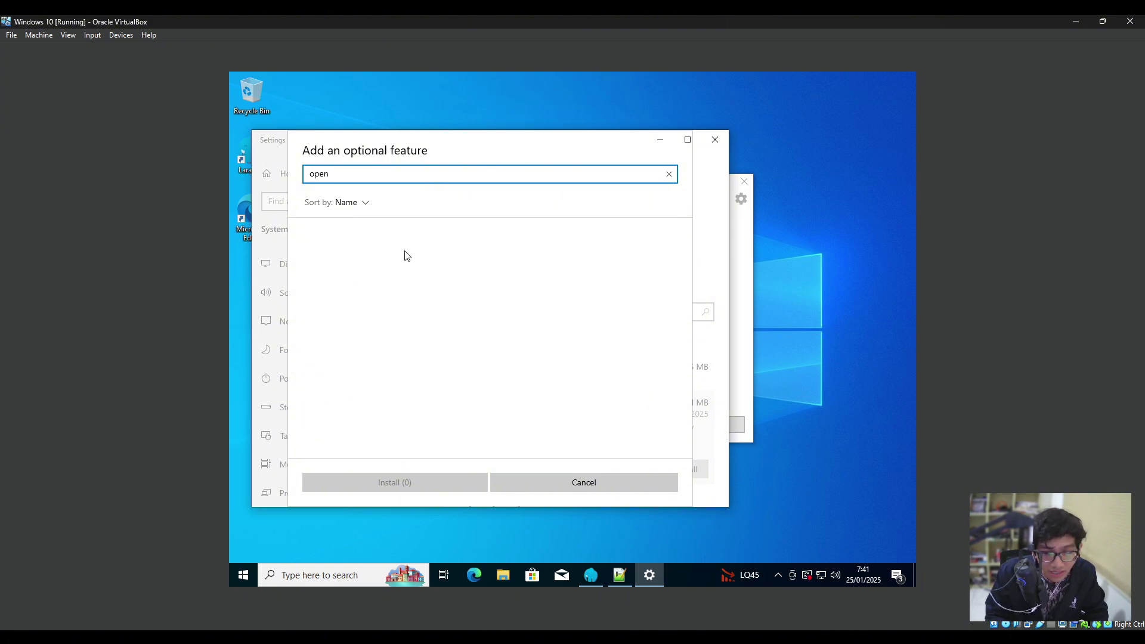
click(552, 484)
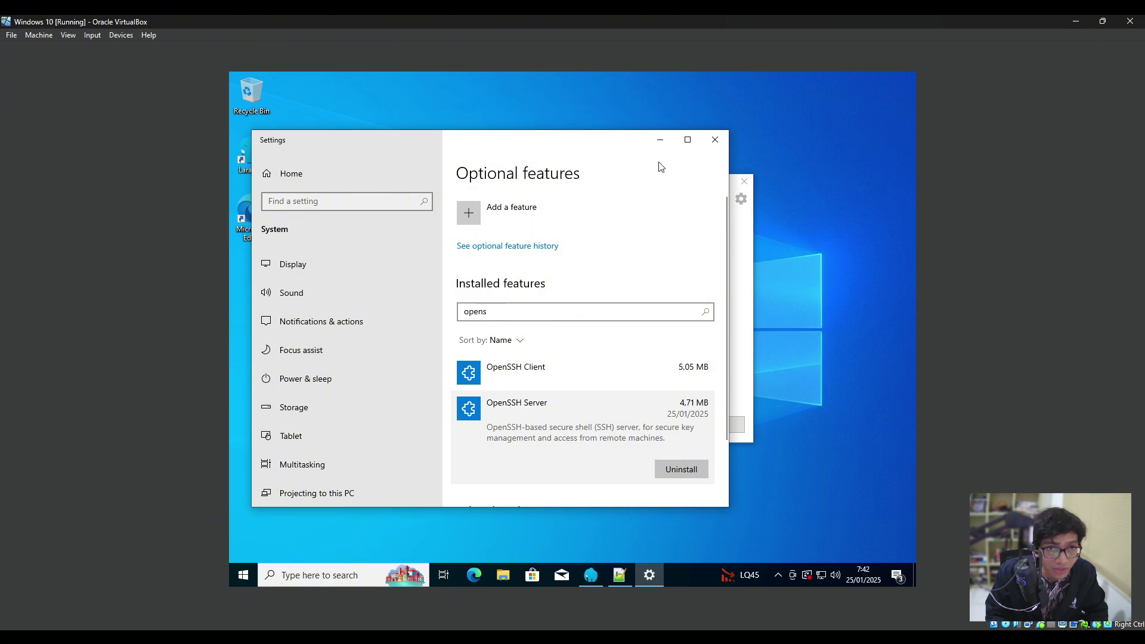
click(660, 140)
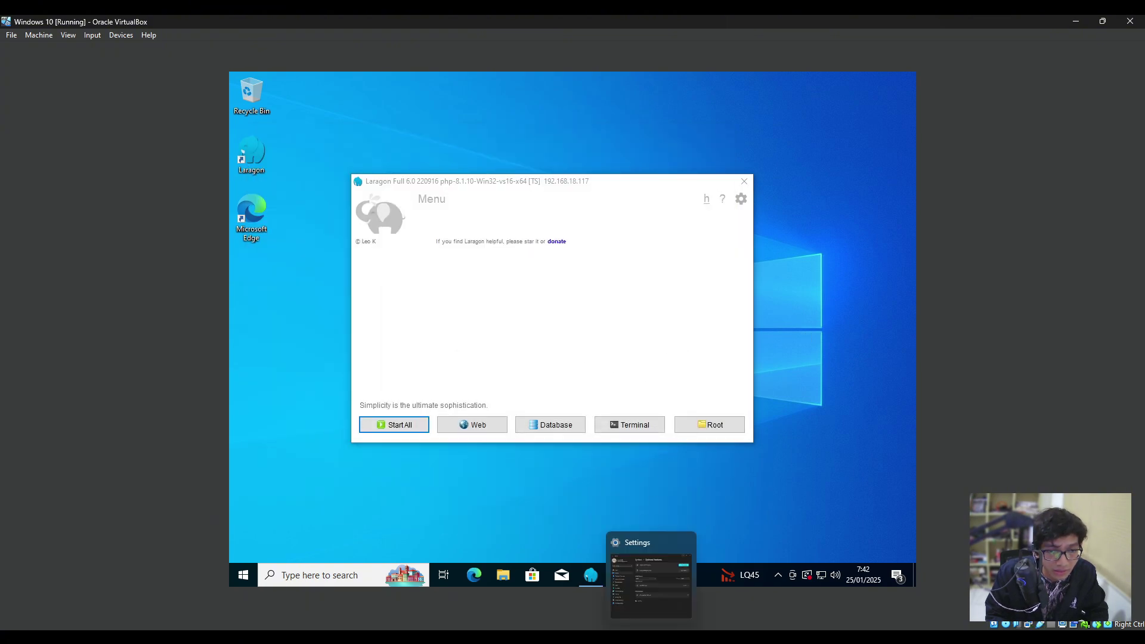
Open a PowerShell terminal in the UAS folder and bring up the test.txt notes.
key(alt+Tab)
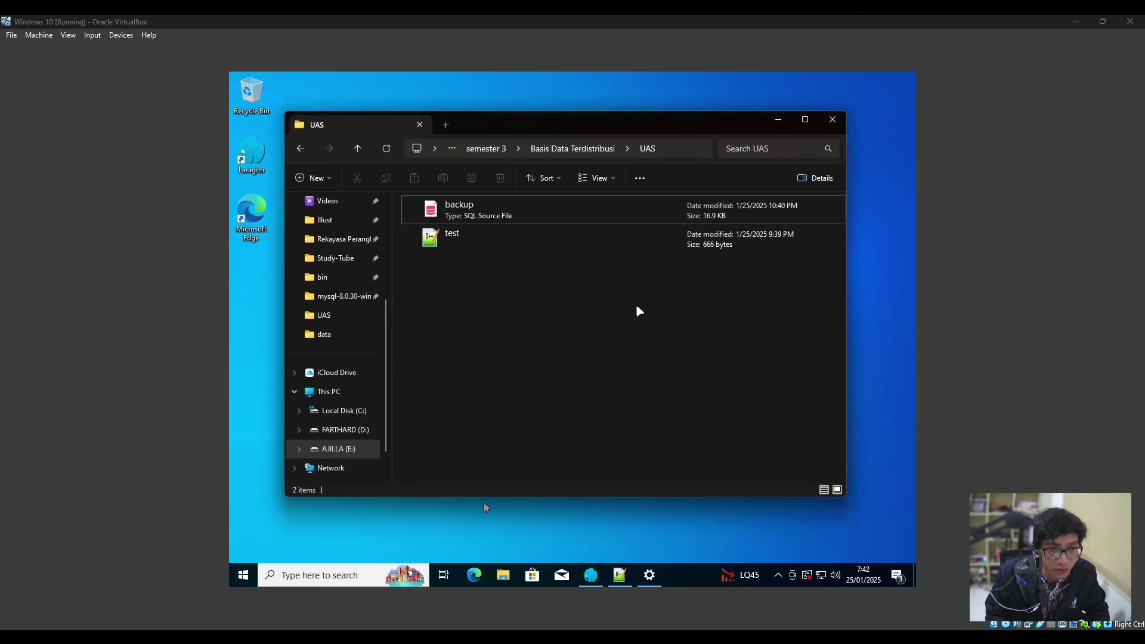
drag(554, 131, 512, 197)
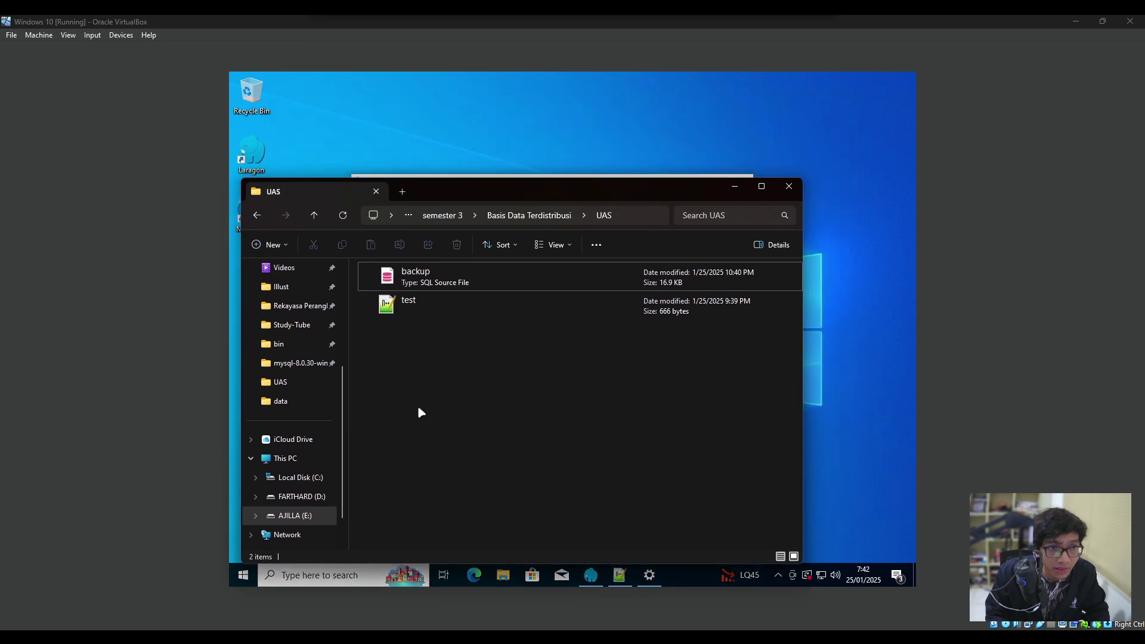
right_click(450, 383)
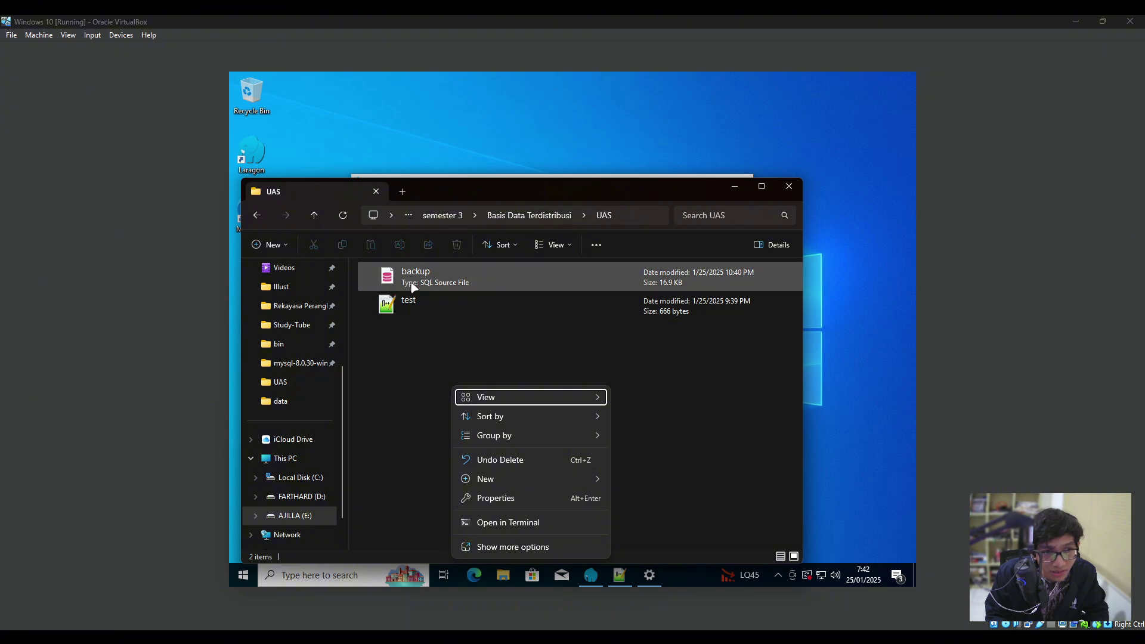
click(482, 522)
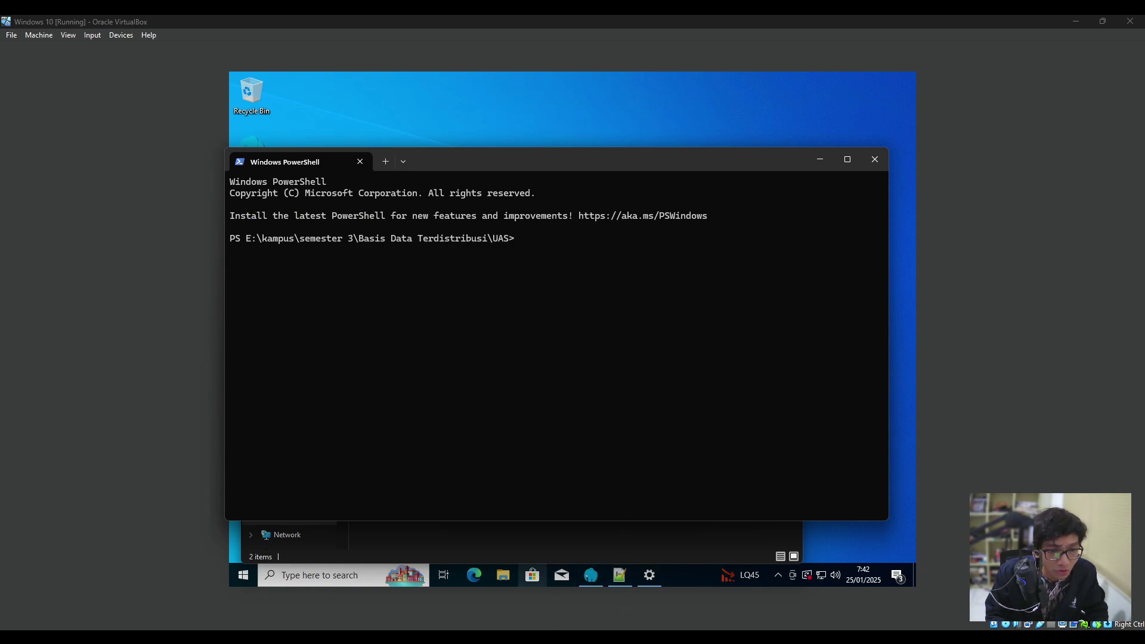
mouse_move(620, 575)
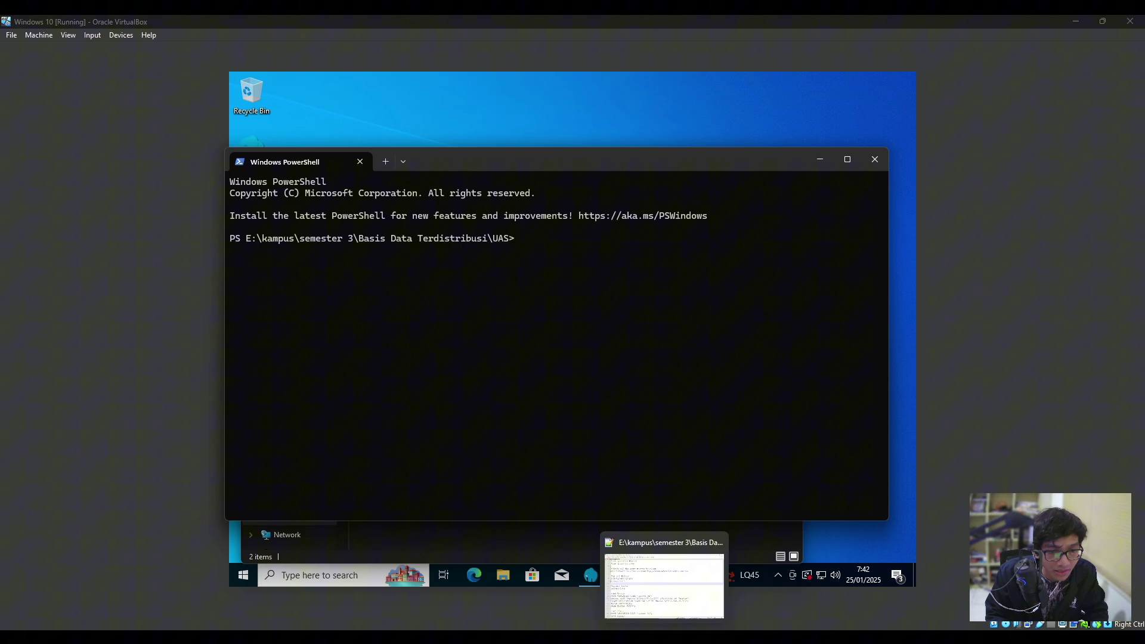
click(670, 591)
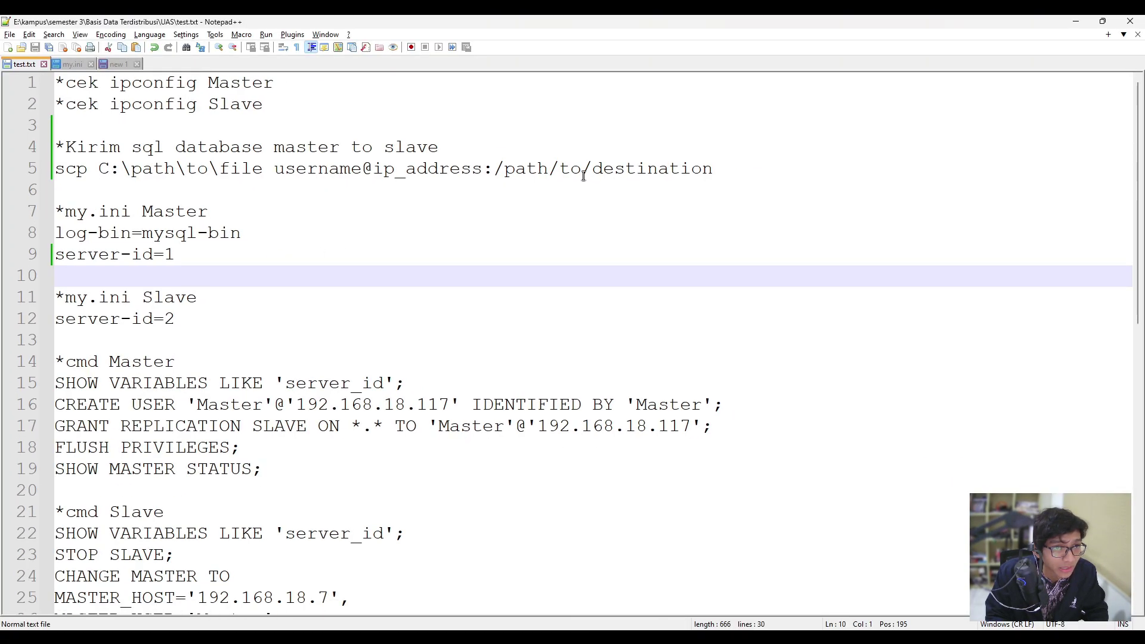
Place Notepad++ beside PowerShell and highlight the username placeholder in the line-5 scp command.
drag(713, 168, 24, 167)
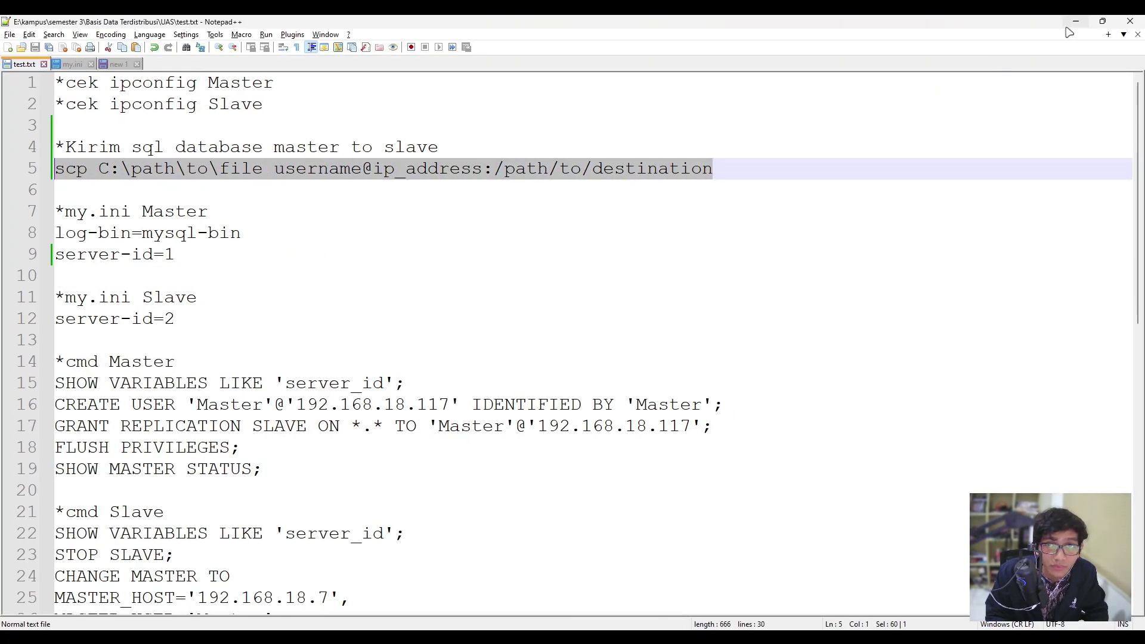
drag(919, 22, 978, 199)
drag(653, 159, 378, 132)
drag(884, 199, 785, 145)
scroll(852, 275, down, 9)
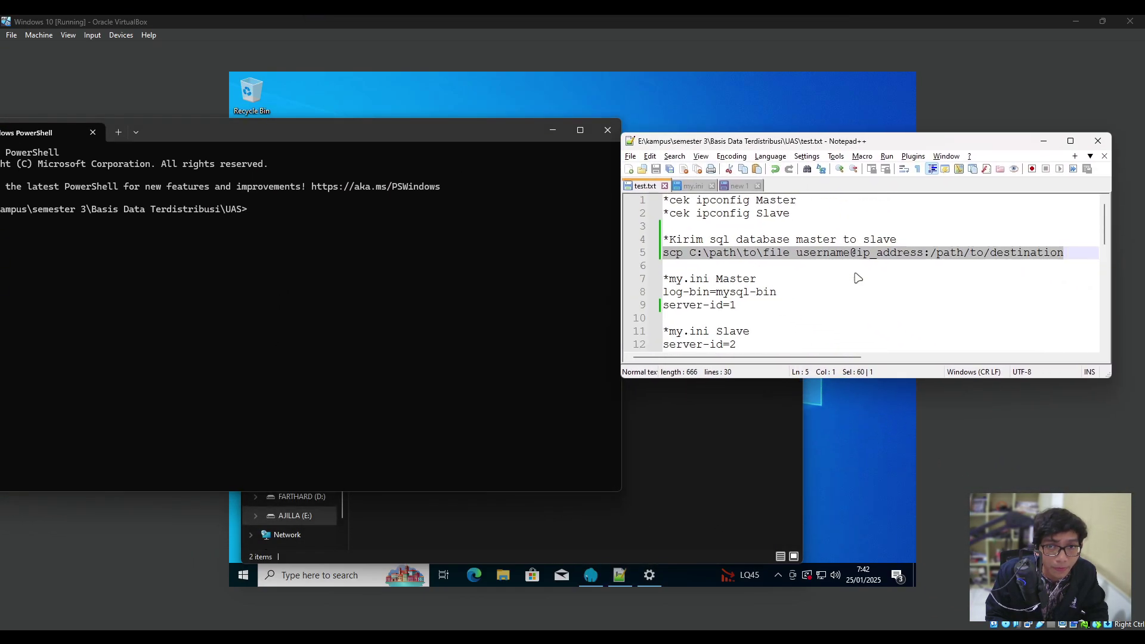
drag(296, 136, 350, 118)
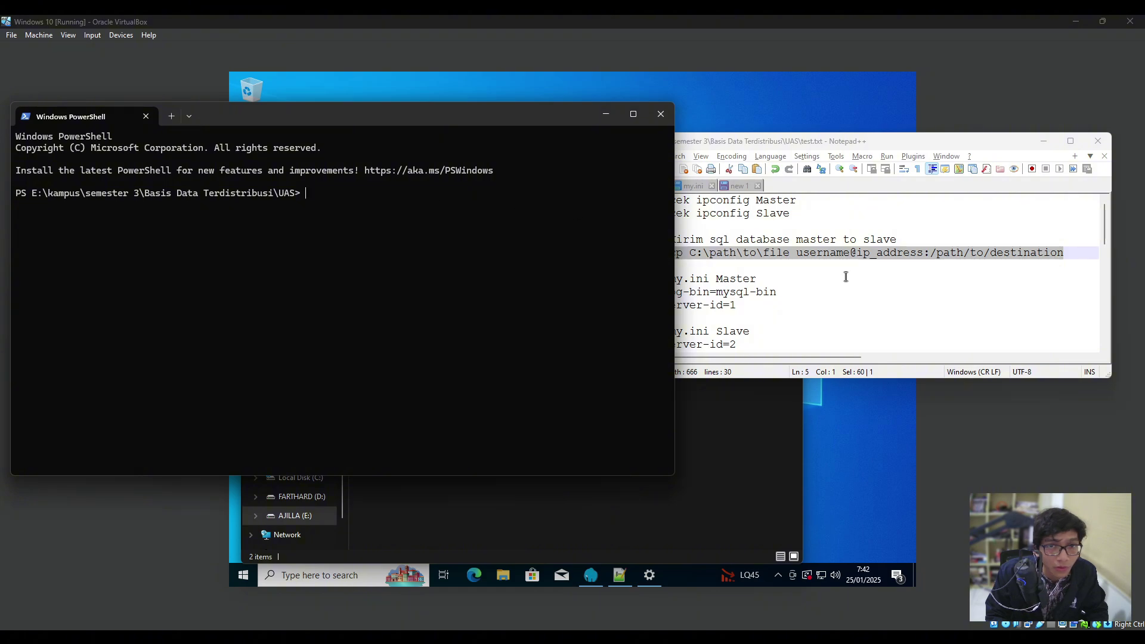
click(859, 263)
drag(797, 253, 923, 255)
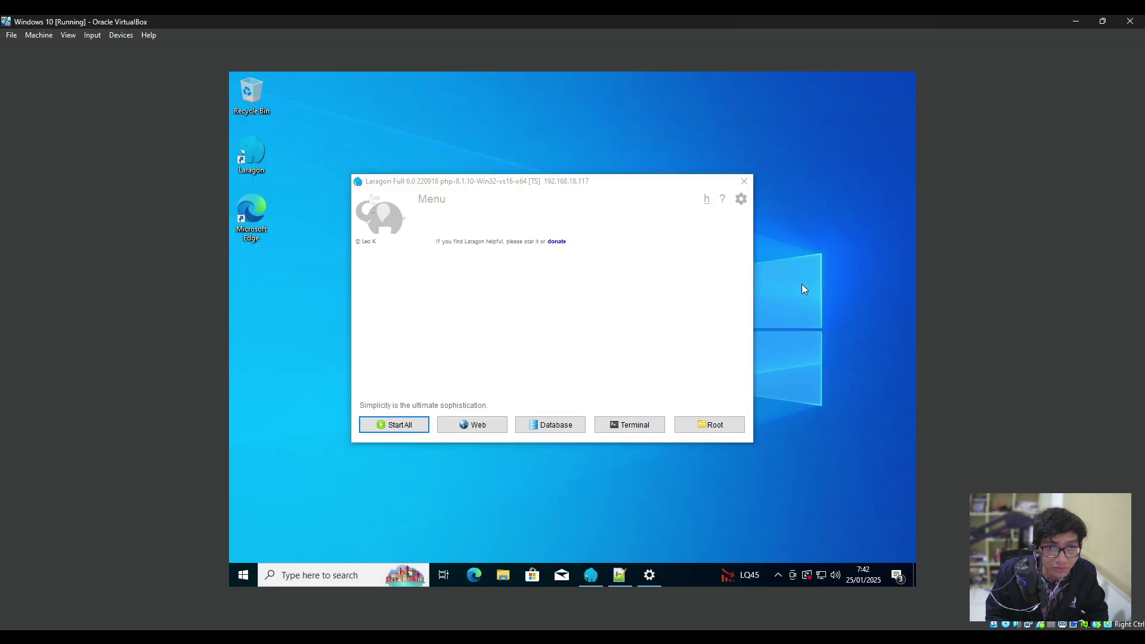
Launch Command Prompt in the guest by searching cmd from Start.
right_click(801, 284)
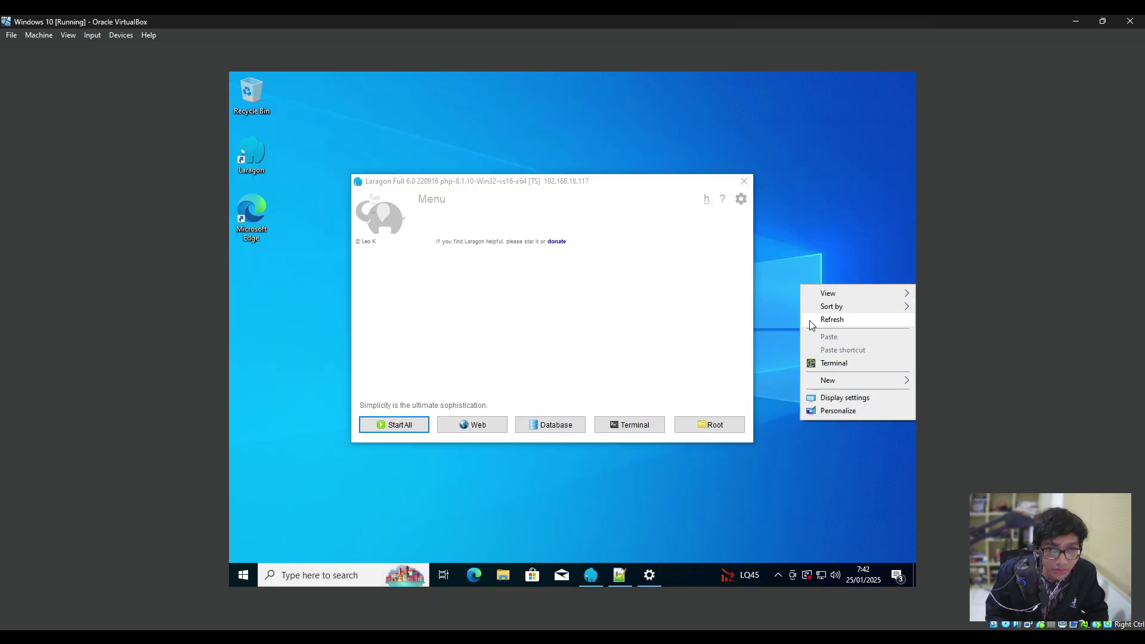
right_click(813, 225)
click(828, 303)
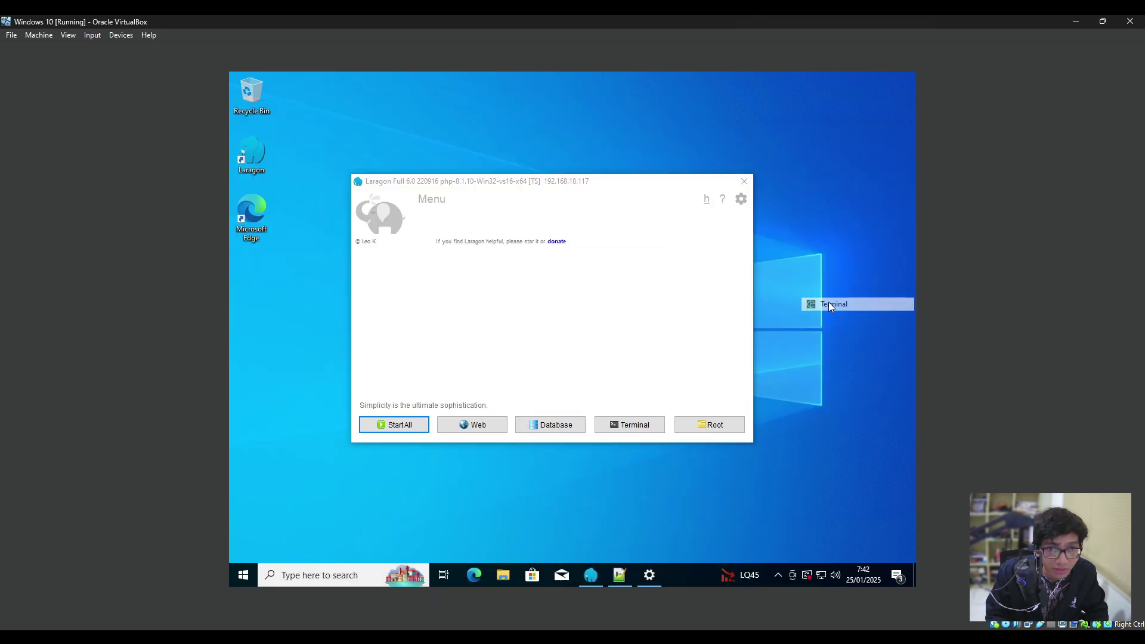
click(646, 333)
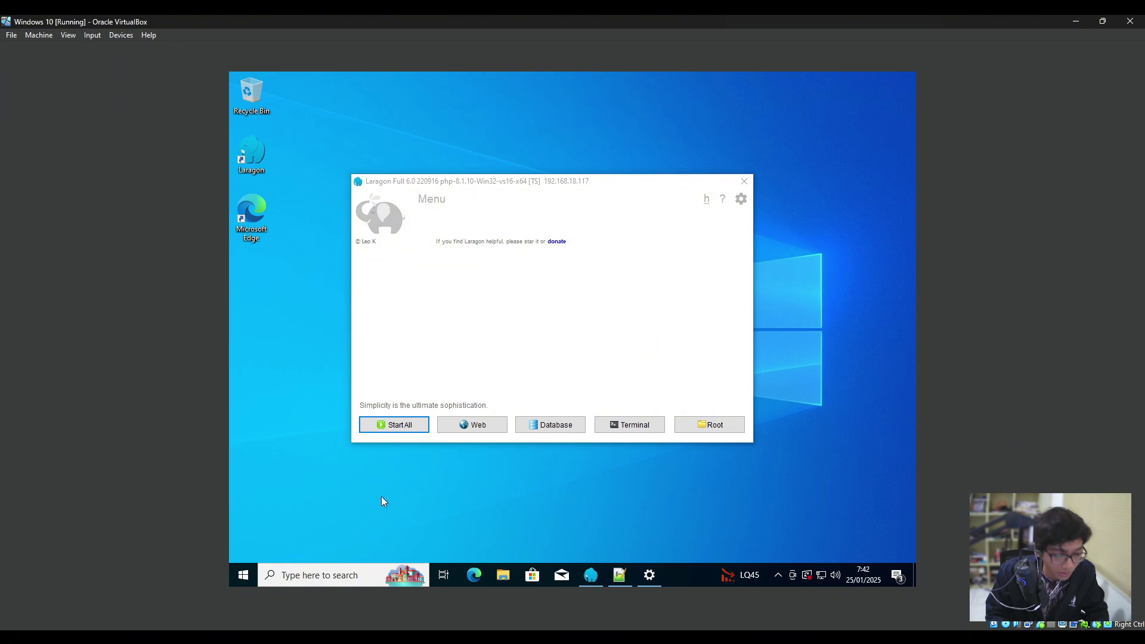
key(super)
key(super+s)
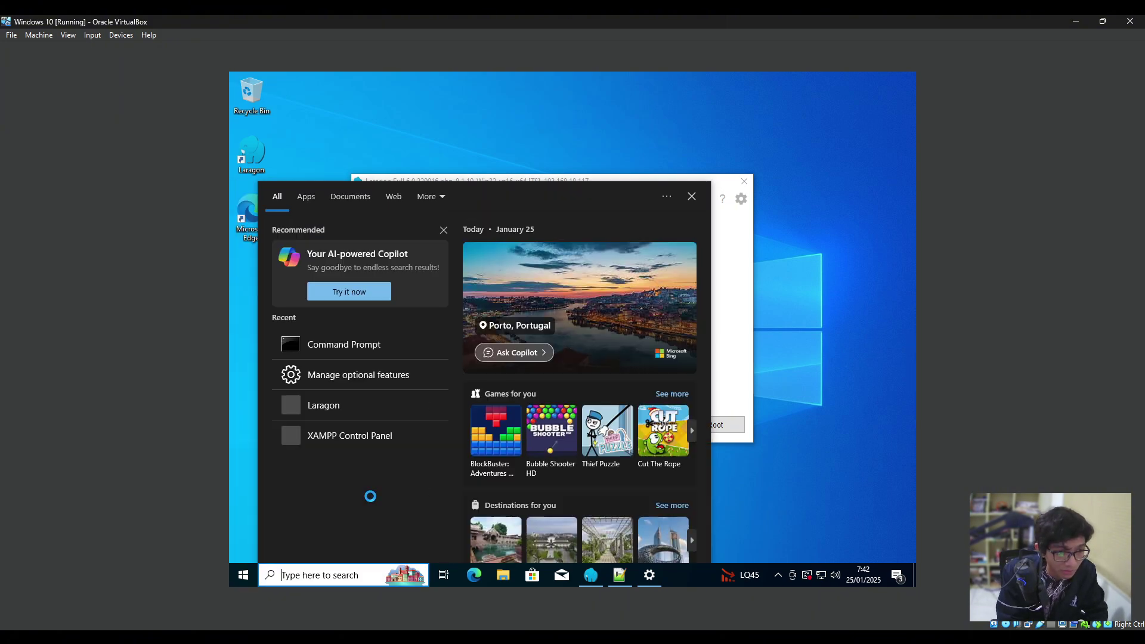
text(cmd)
key(Return)
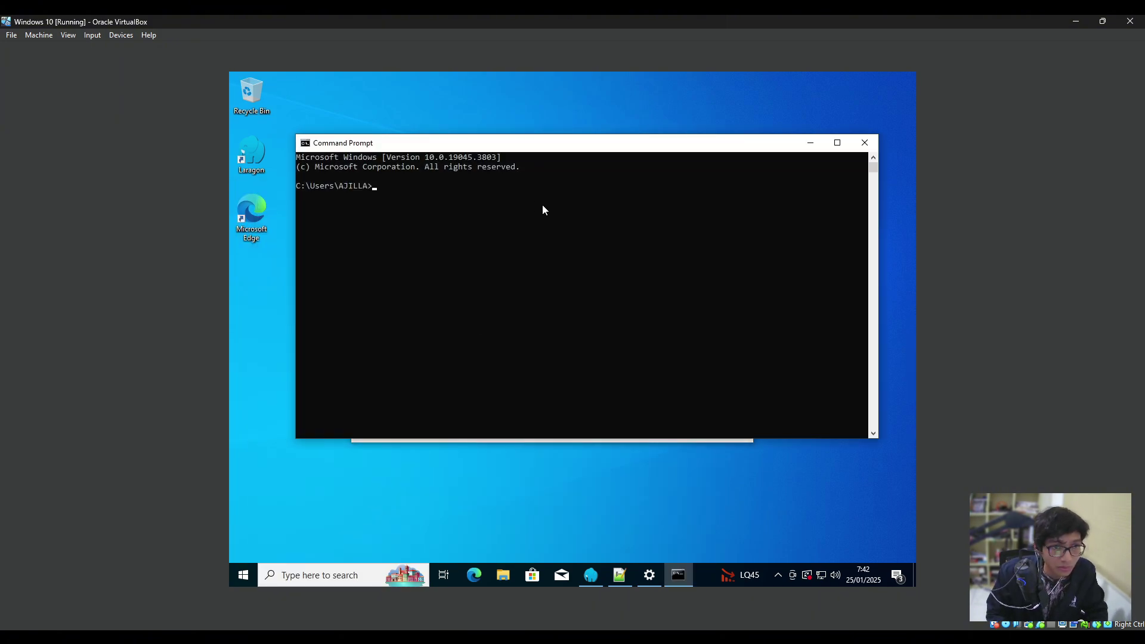
click(480, 187)
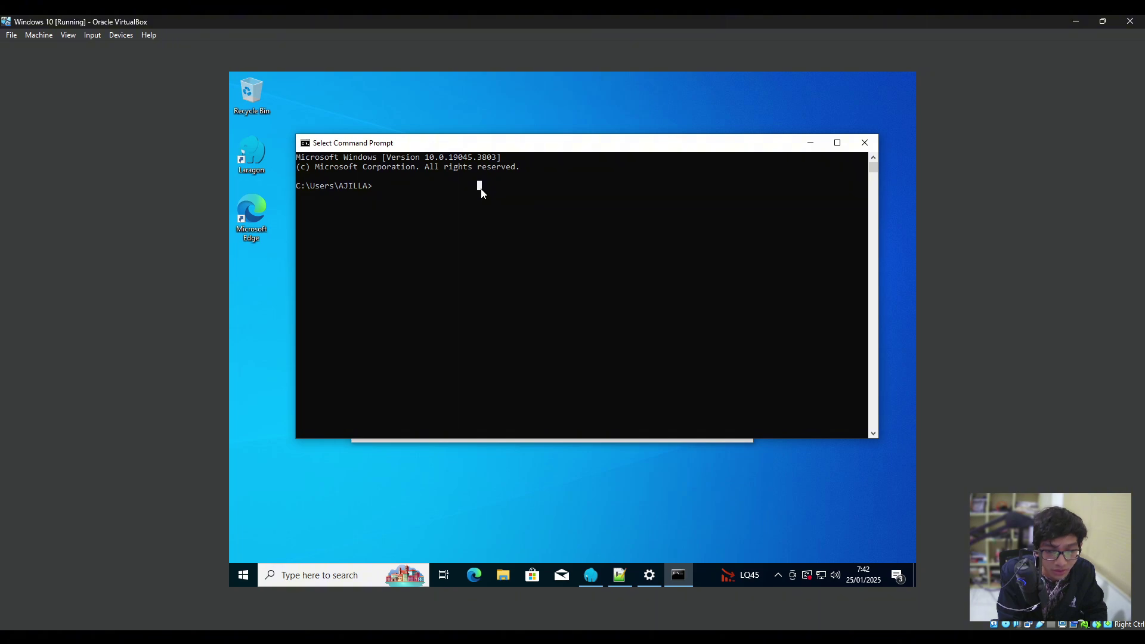
Run echo %USERNAME% to print the guest's user name.
text(echo)
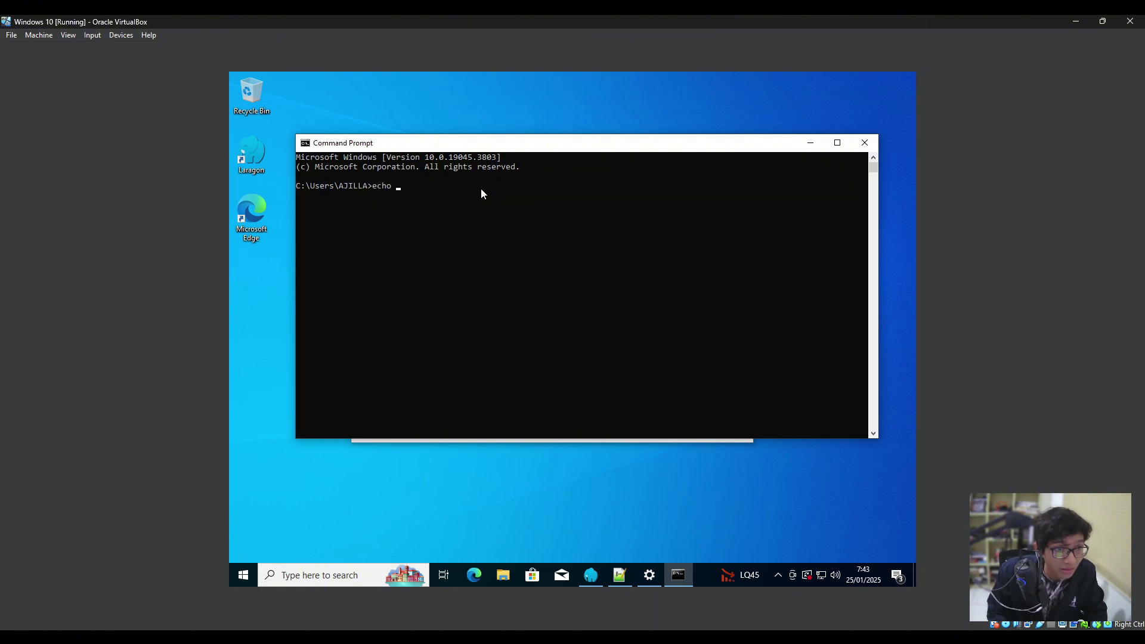
scroll(480, 189, up, 2)
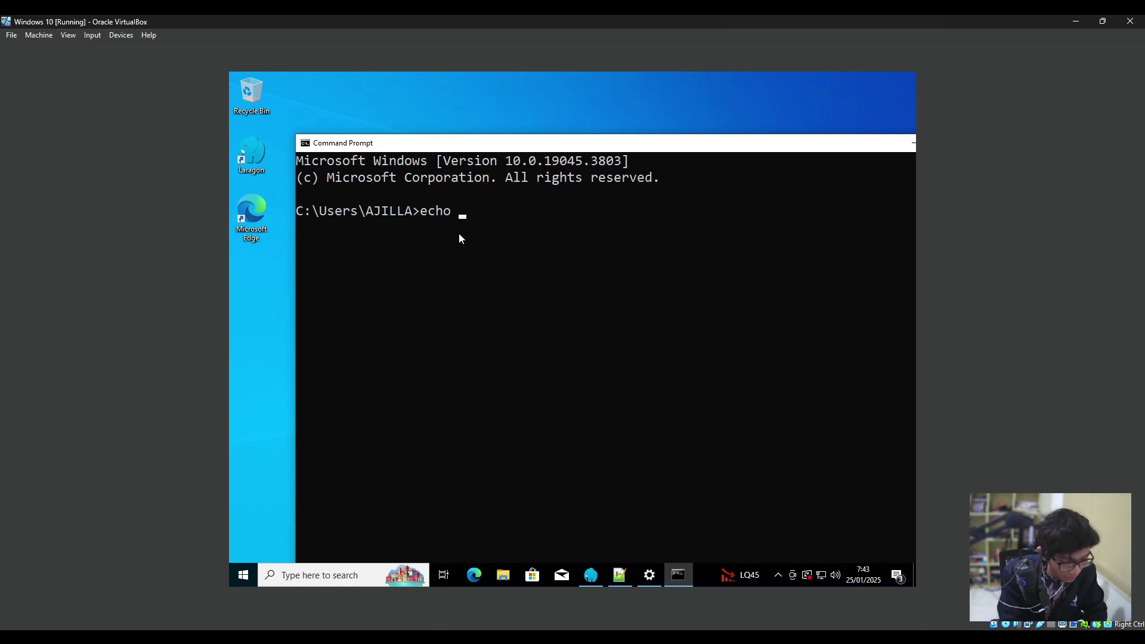
text(%USERNAME)
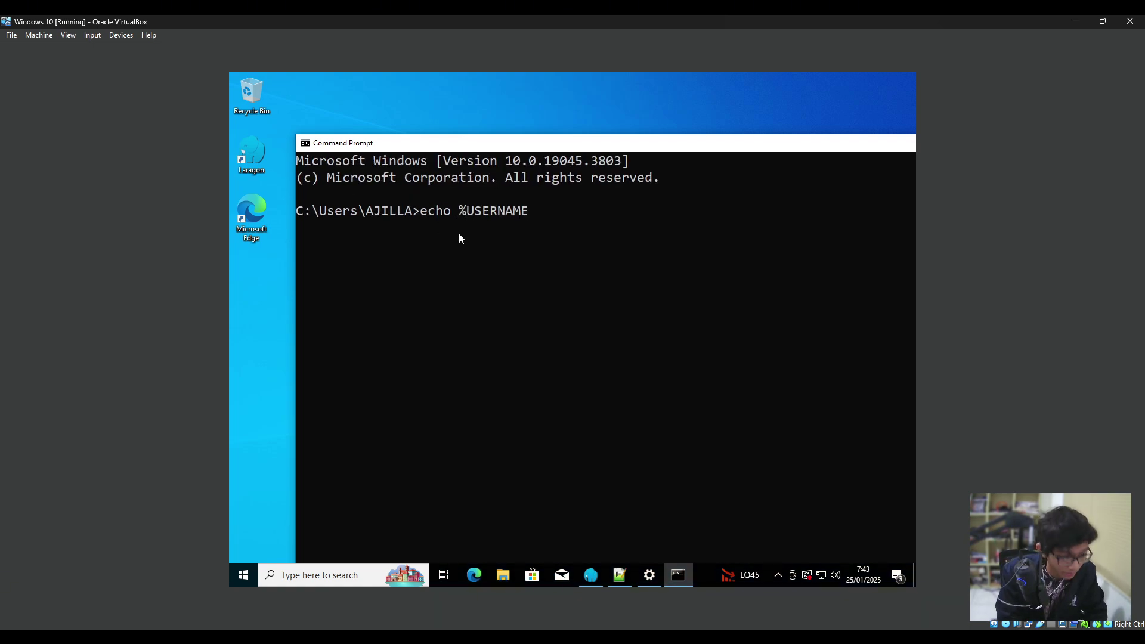
text(%)
key(Return)
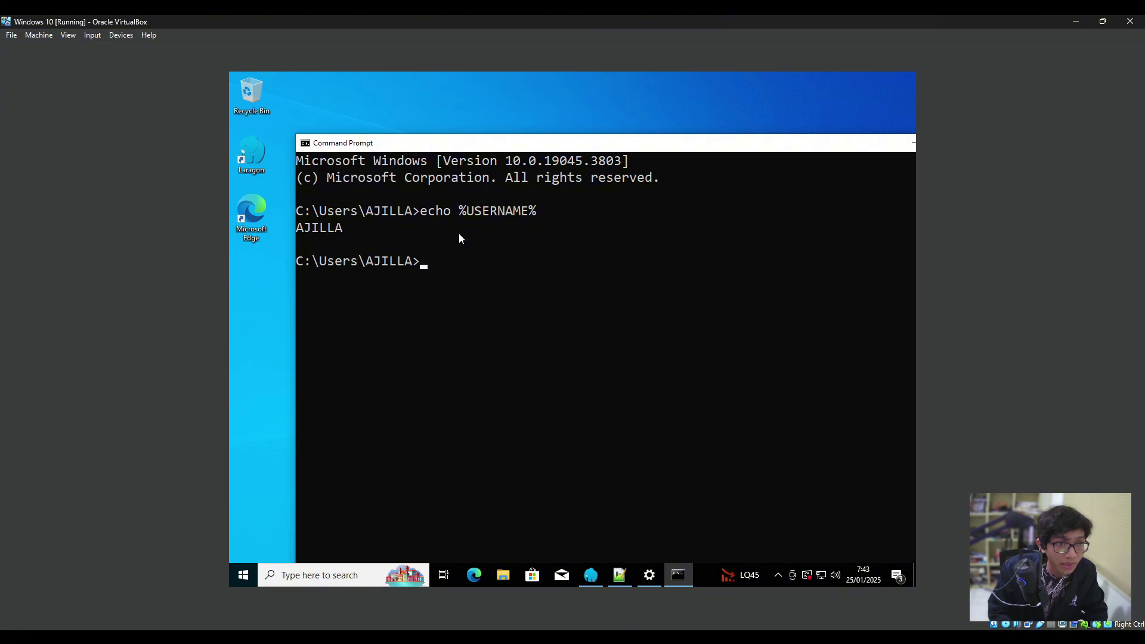
drag(342, 230, 296, 231)
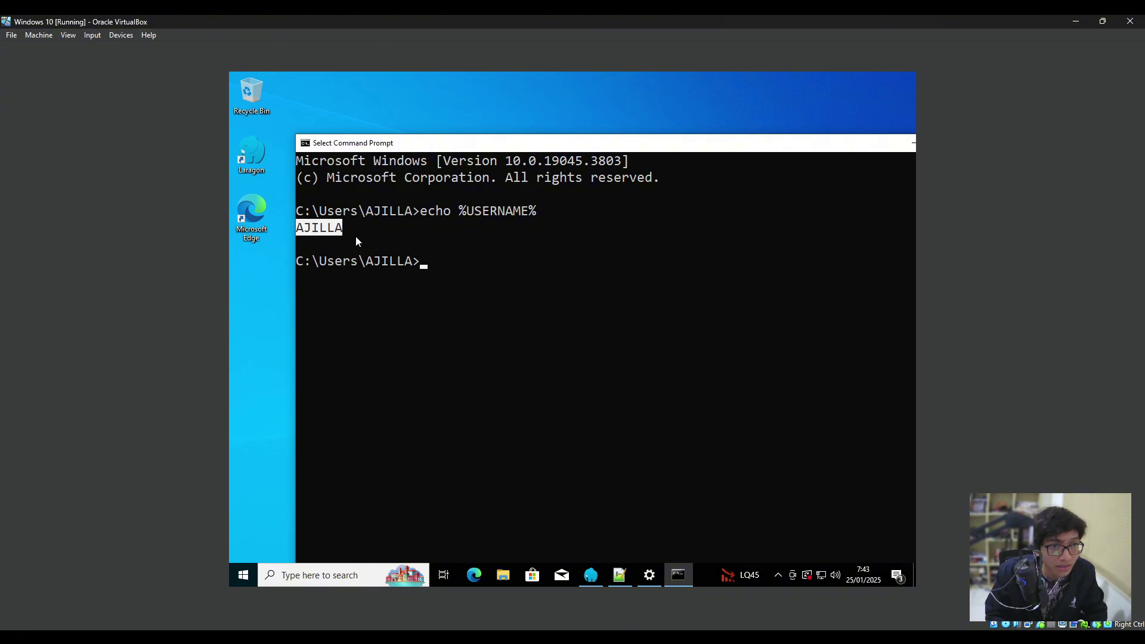
click(377, 278)
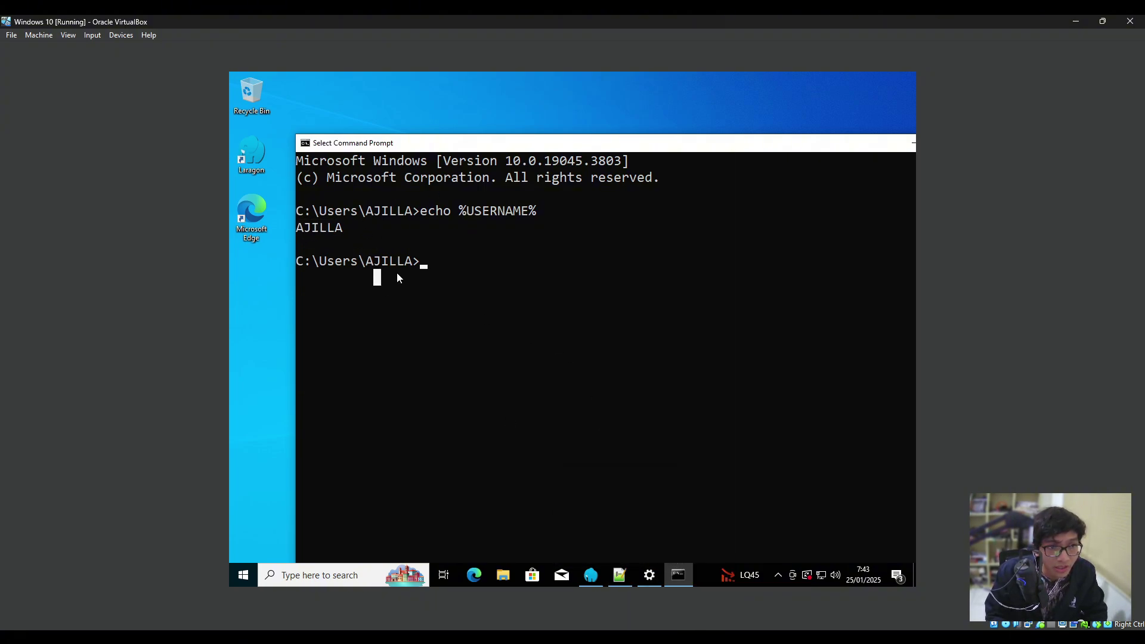
Run ipconfig in the guest and select its IPv4 address 192.168.18.117.
mouse_move(650, 575)
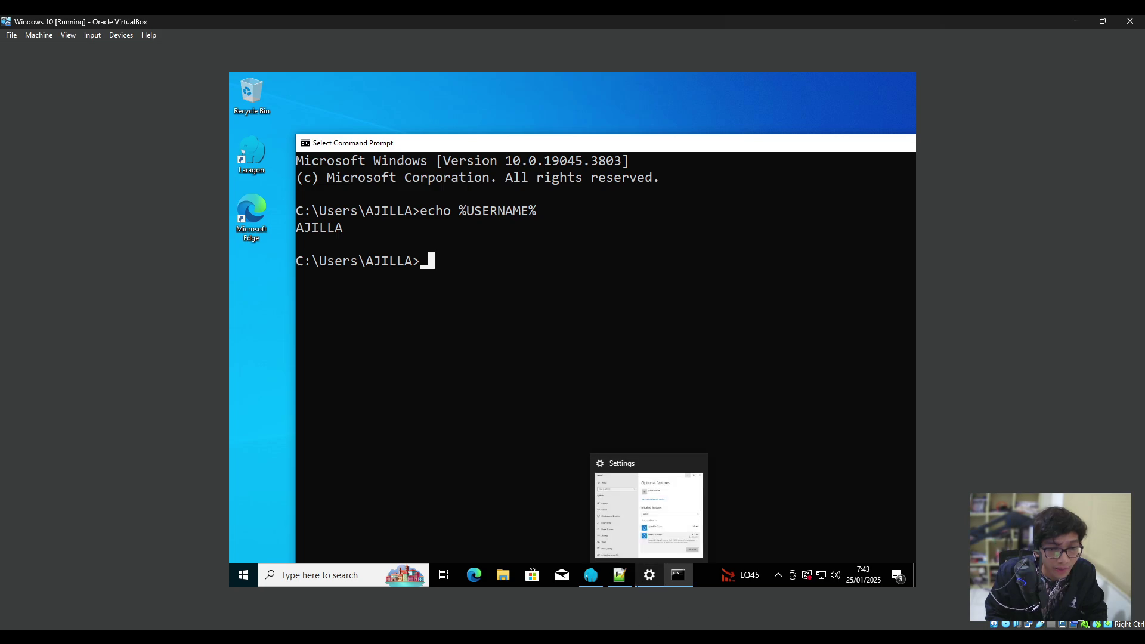
click(796, 643)
click(894, 264)
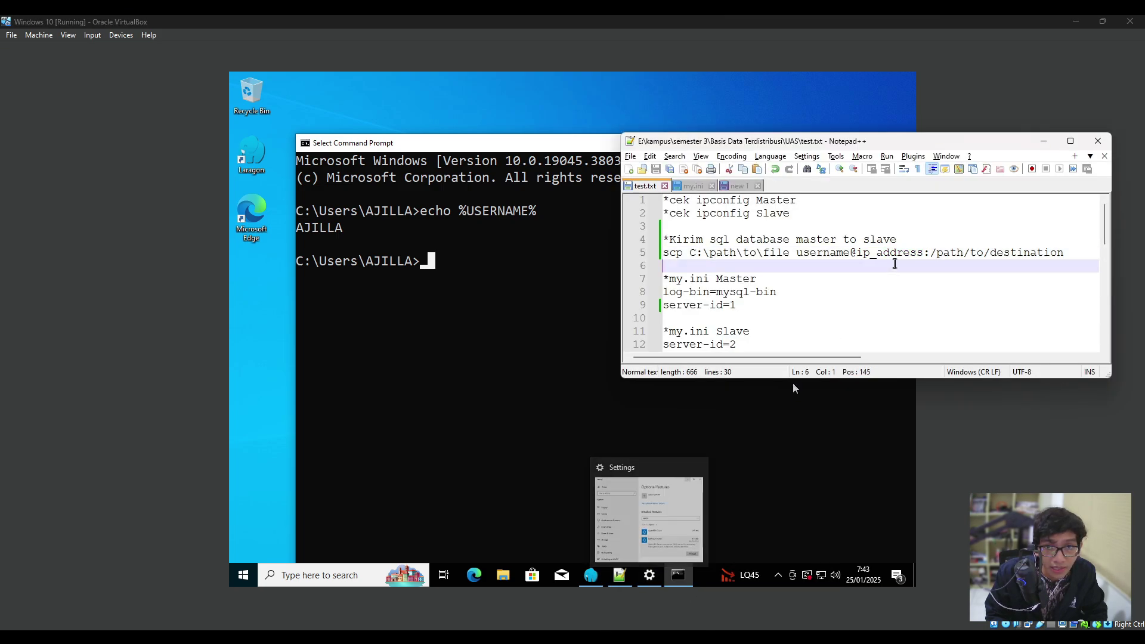
double_click(872, 255)
click(478, 260)
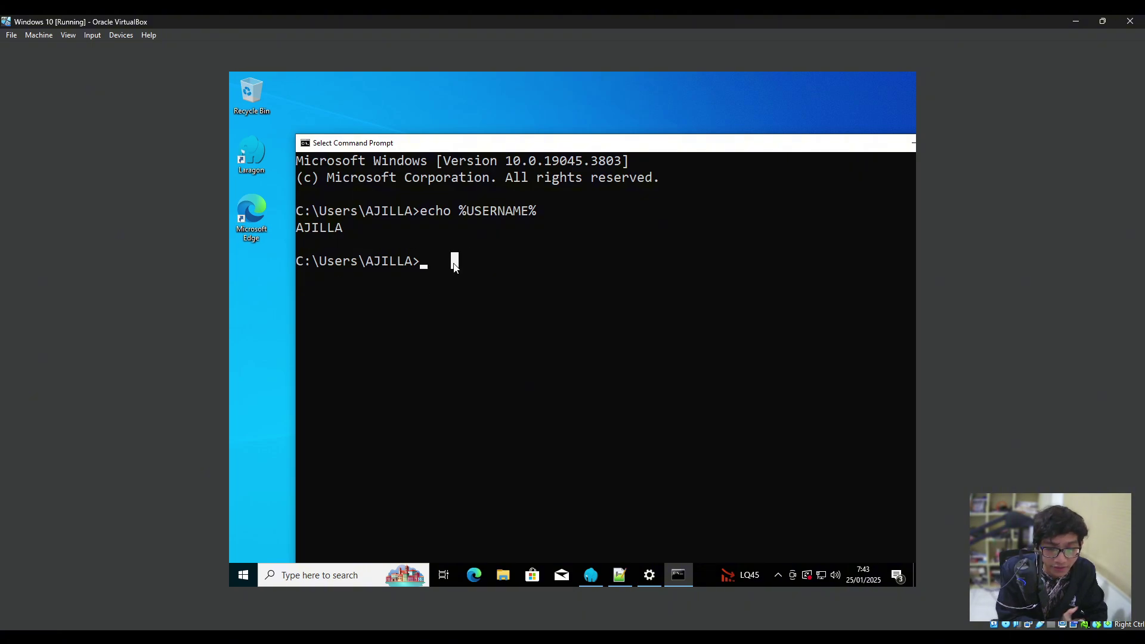
text(ip)
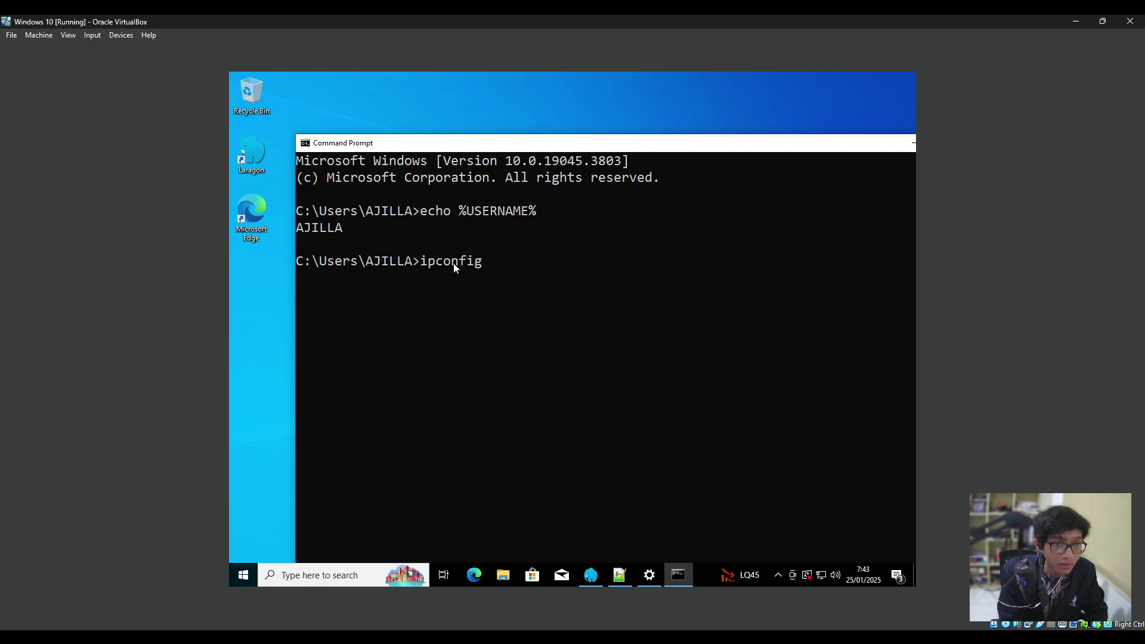
text(config)
key(Return)
scroll(638, 275, down, 4)
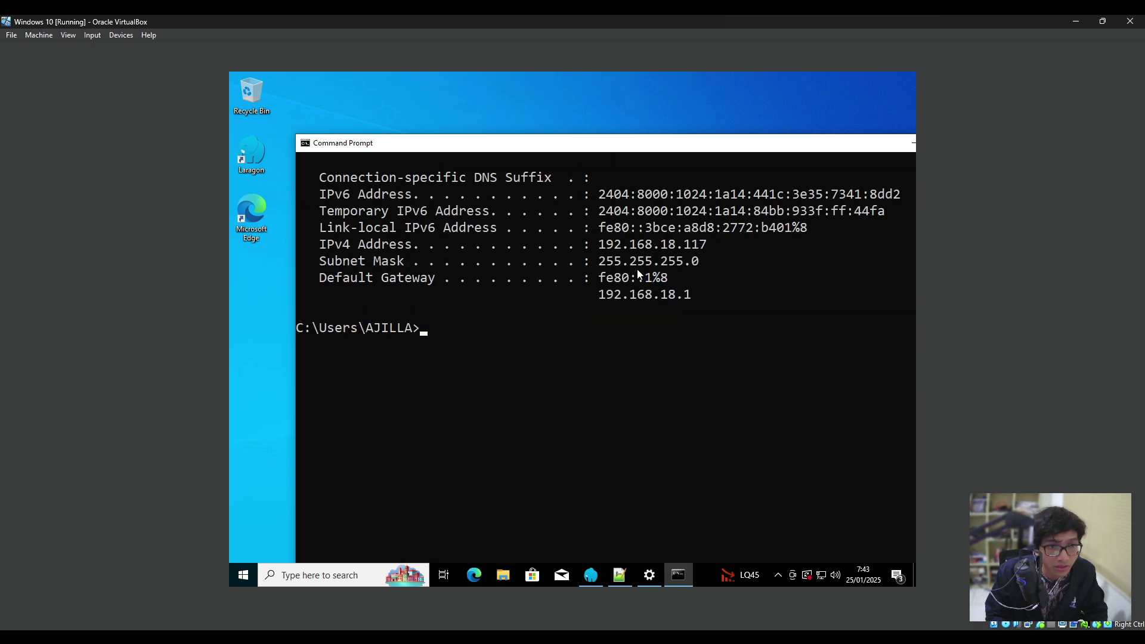
drag(721, 241, 586, 245)
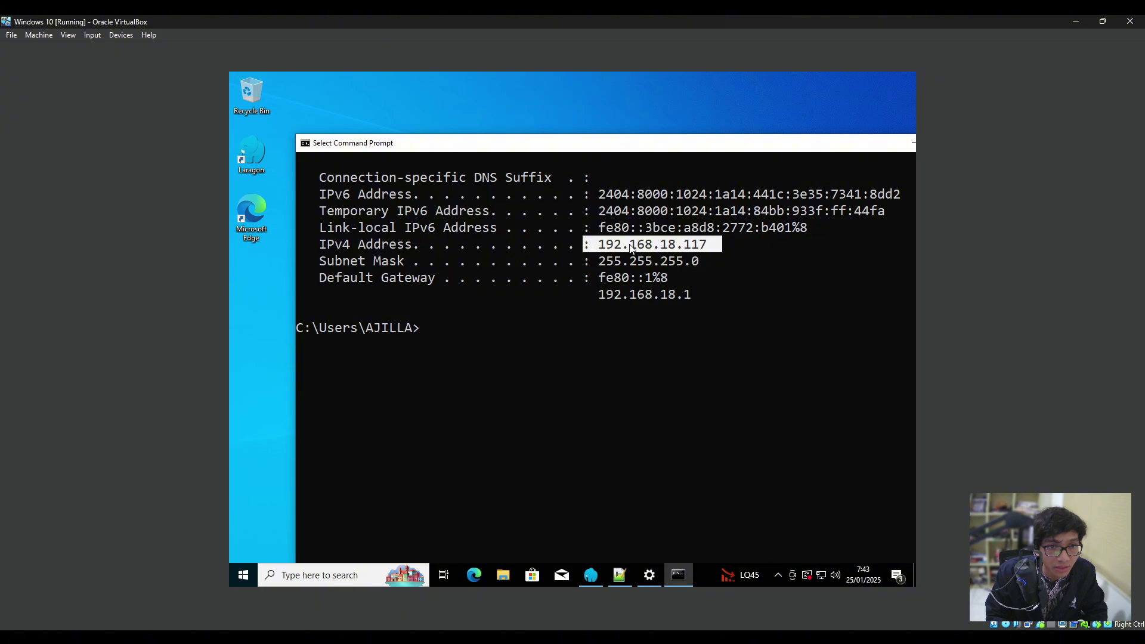
Start the PowerShell command with 'scp backup.sql'.
key(alt+Tab)
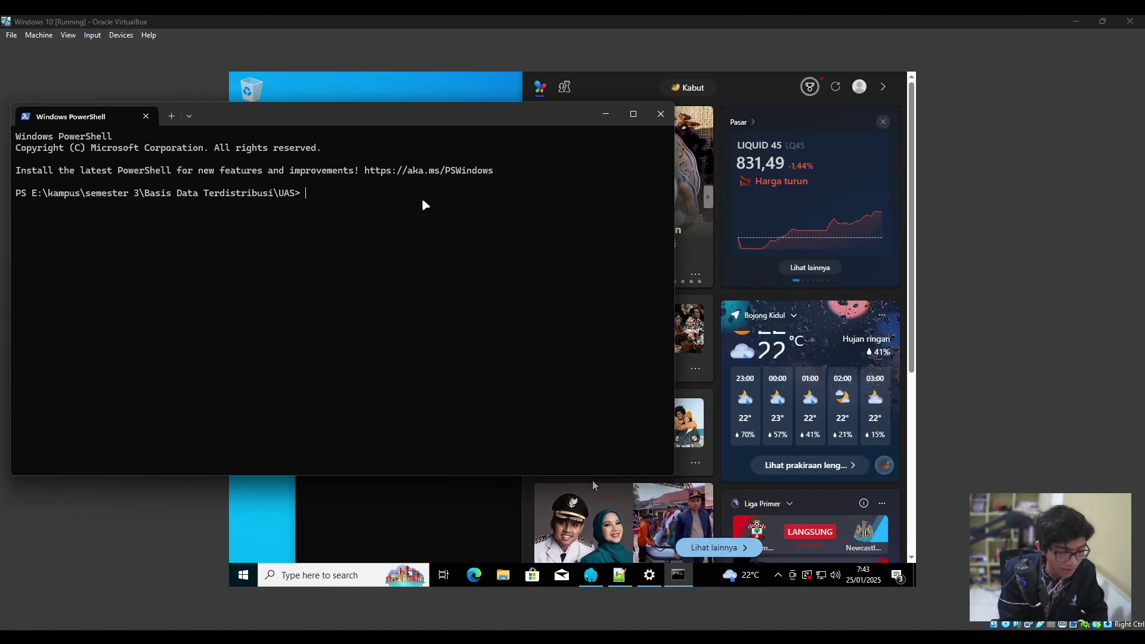
text(scp)
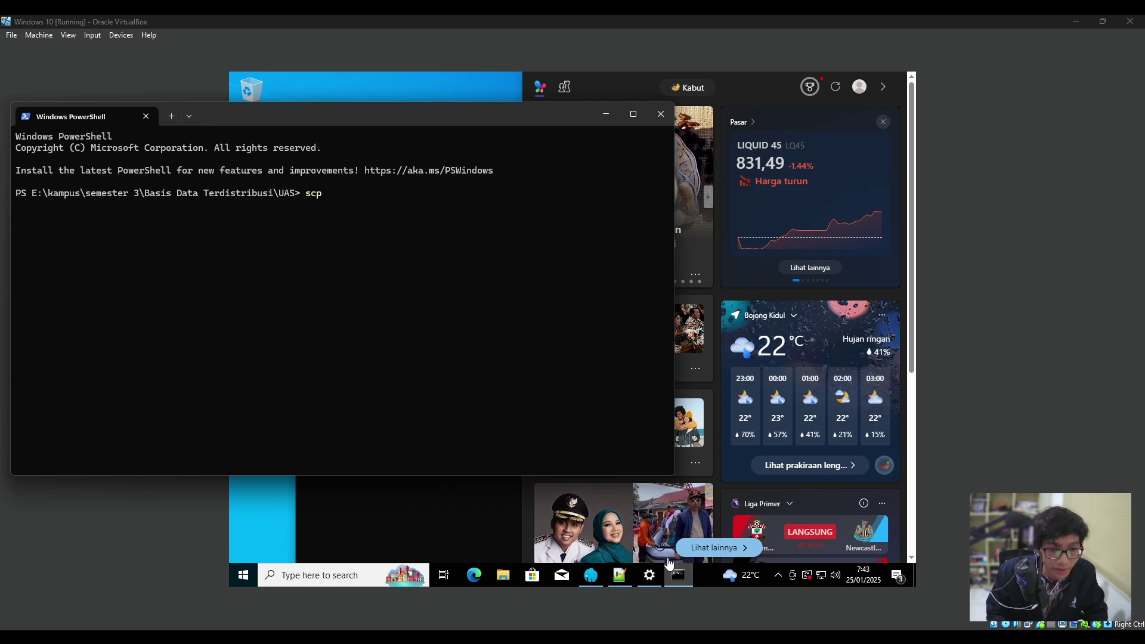
key(alt+Tab)
click(795, 272)
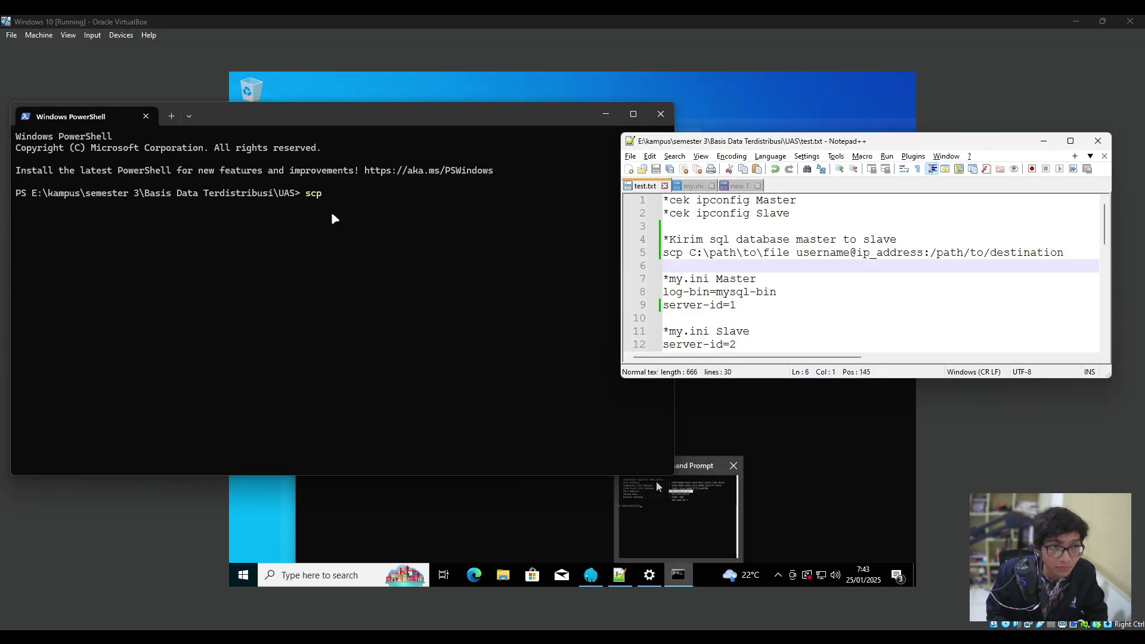
click(360, 206)
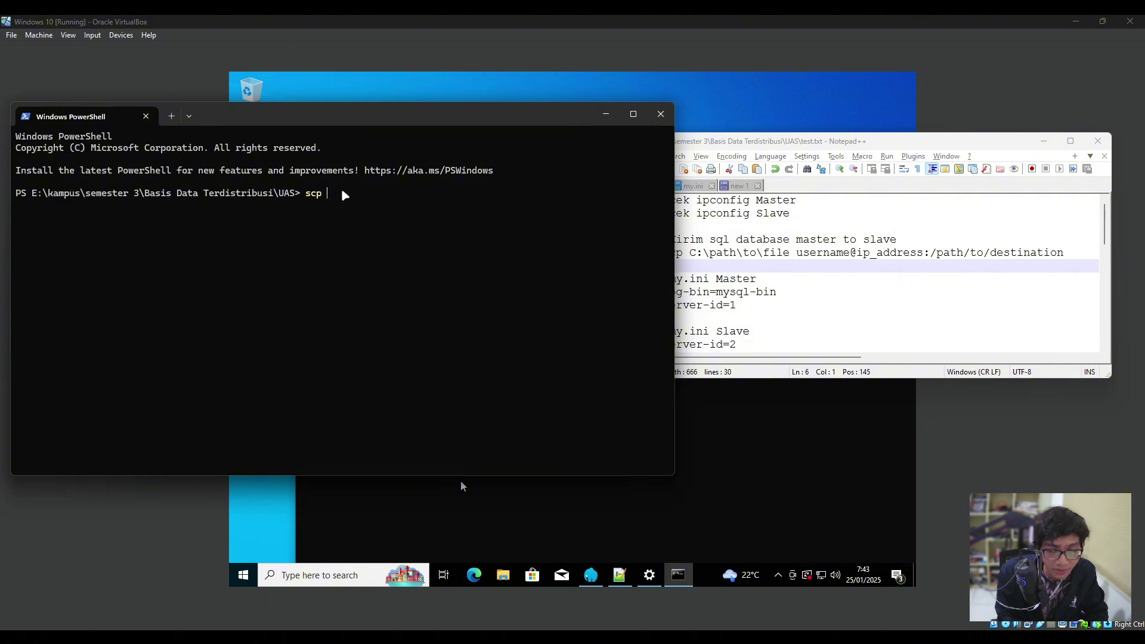
text(bakcup)
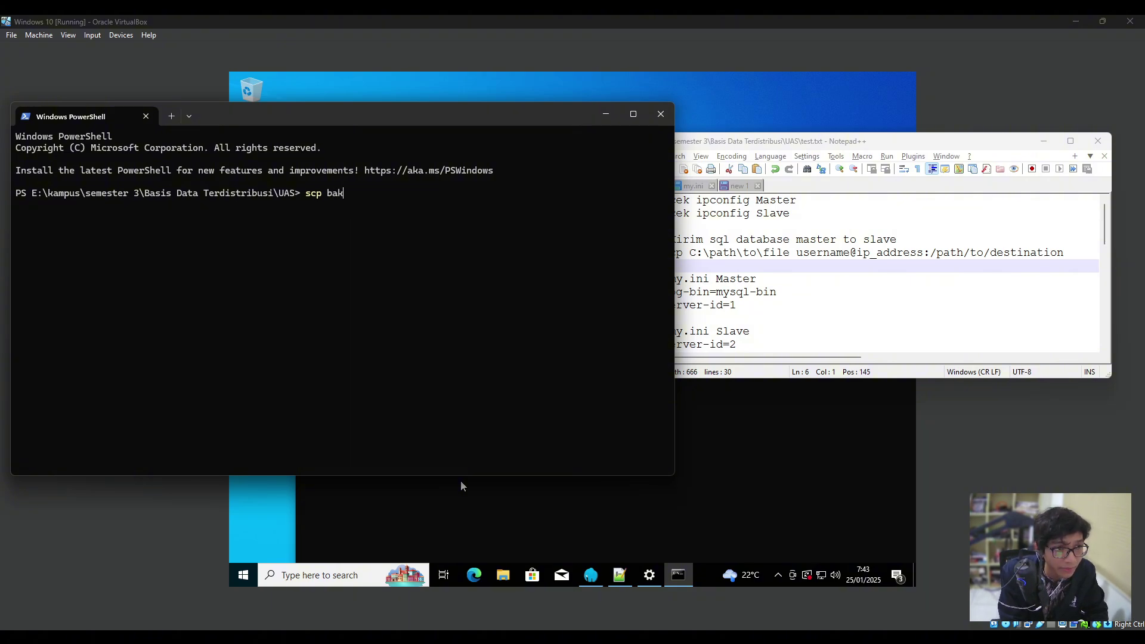
key(BackSpace)
key(BackSpace)
key(BackSpace)
text(cuo)
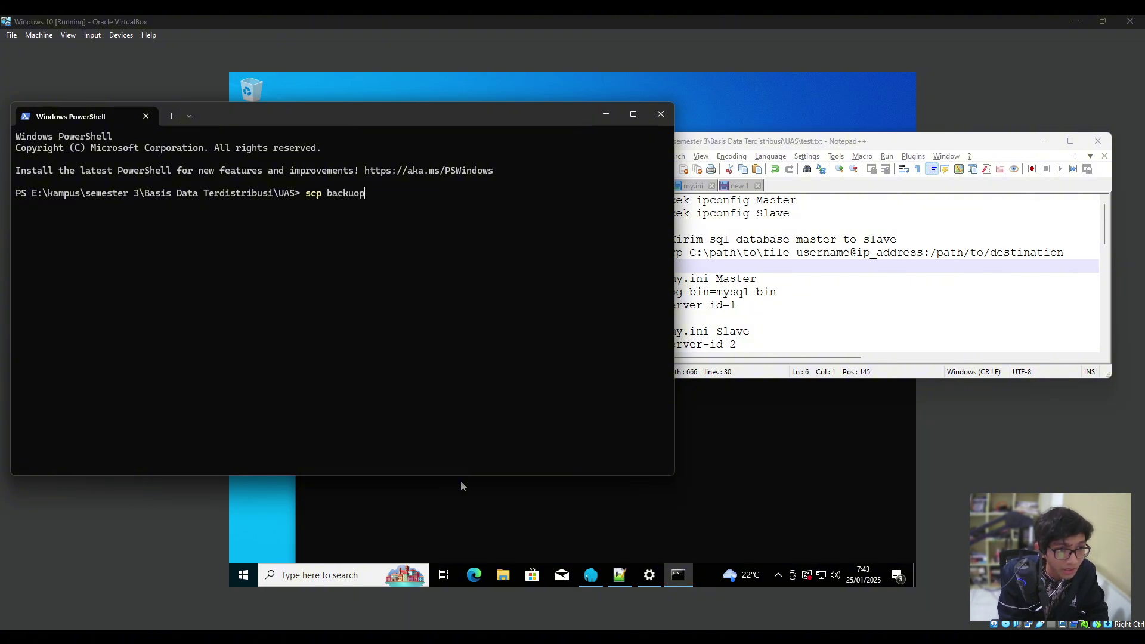
text(p.sql)
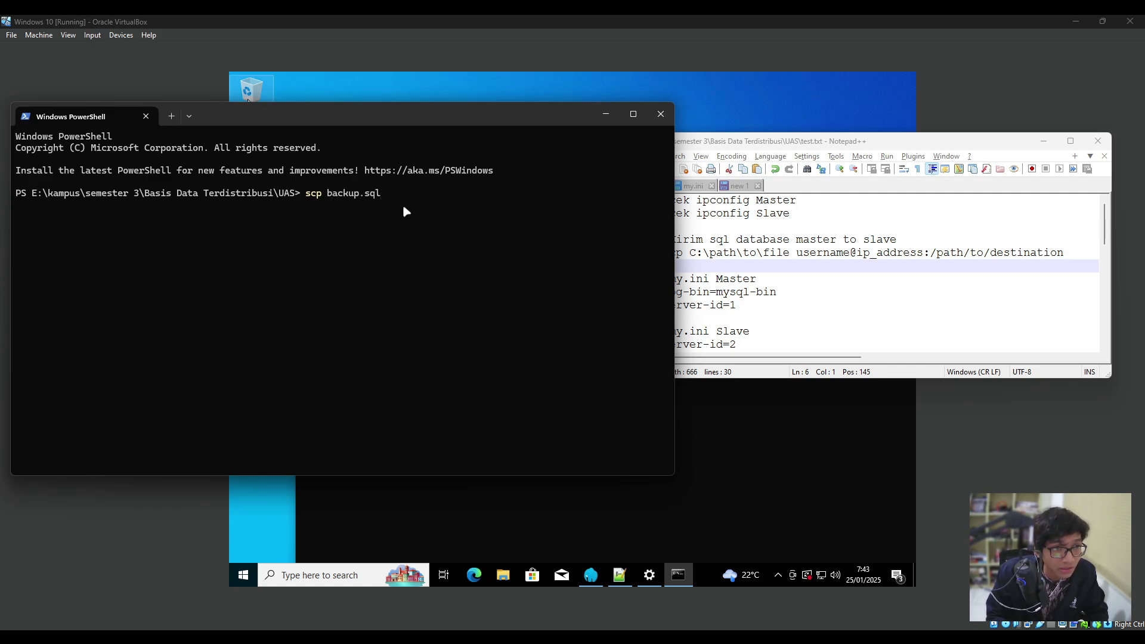
click(596, 579)
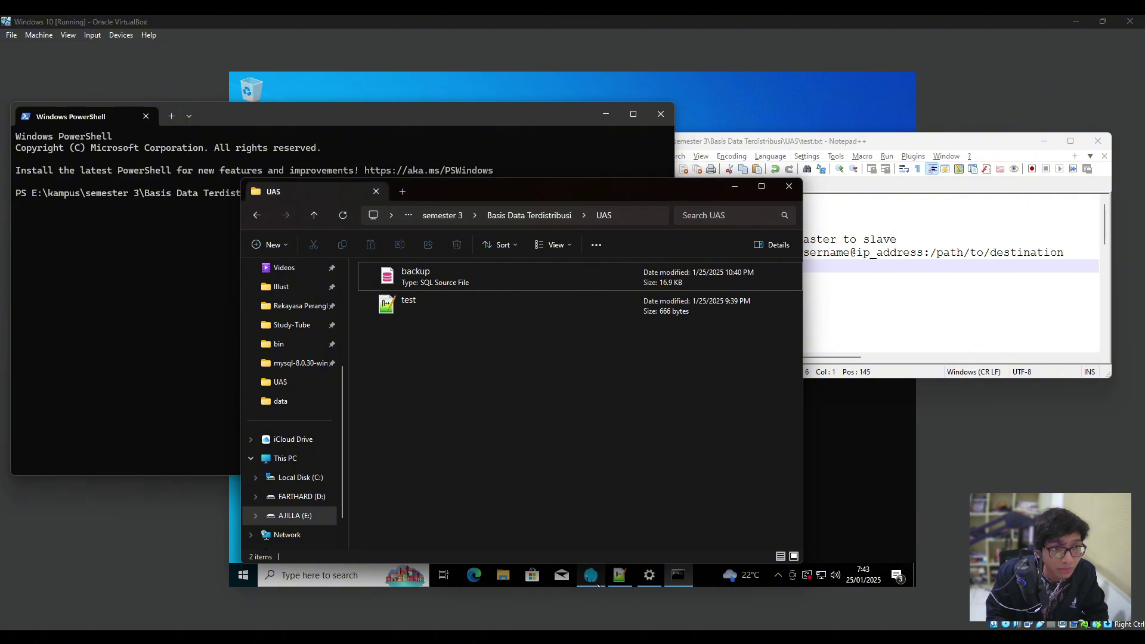
click(598, 585)
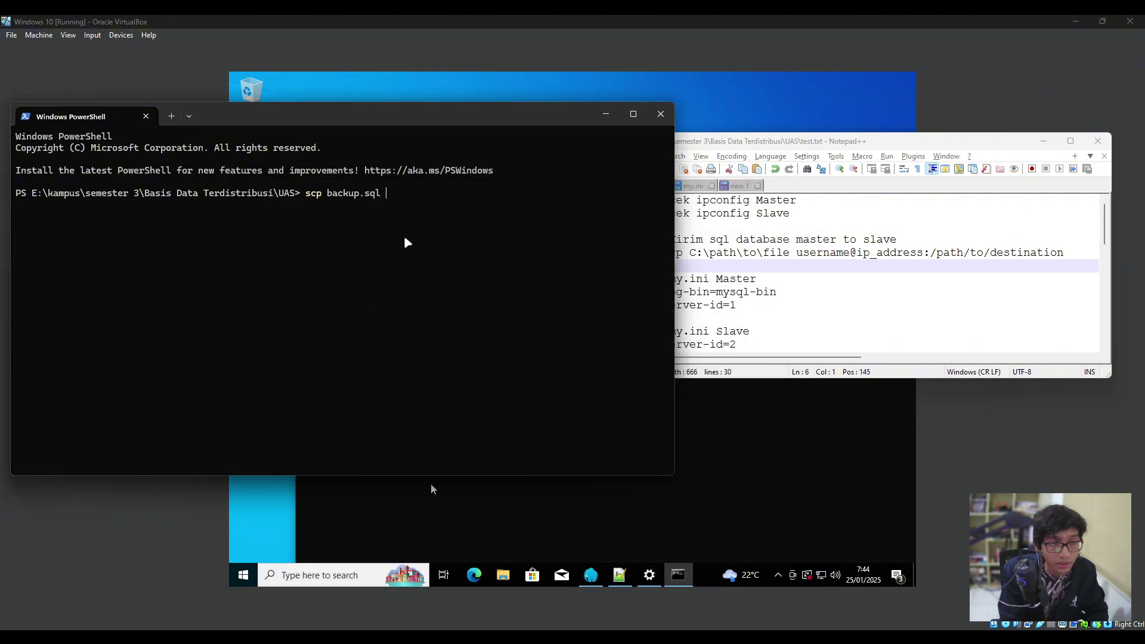
text(AJILLA)
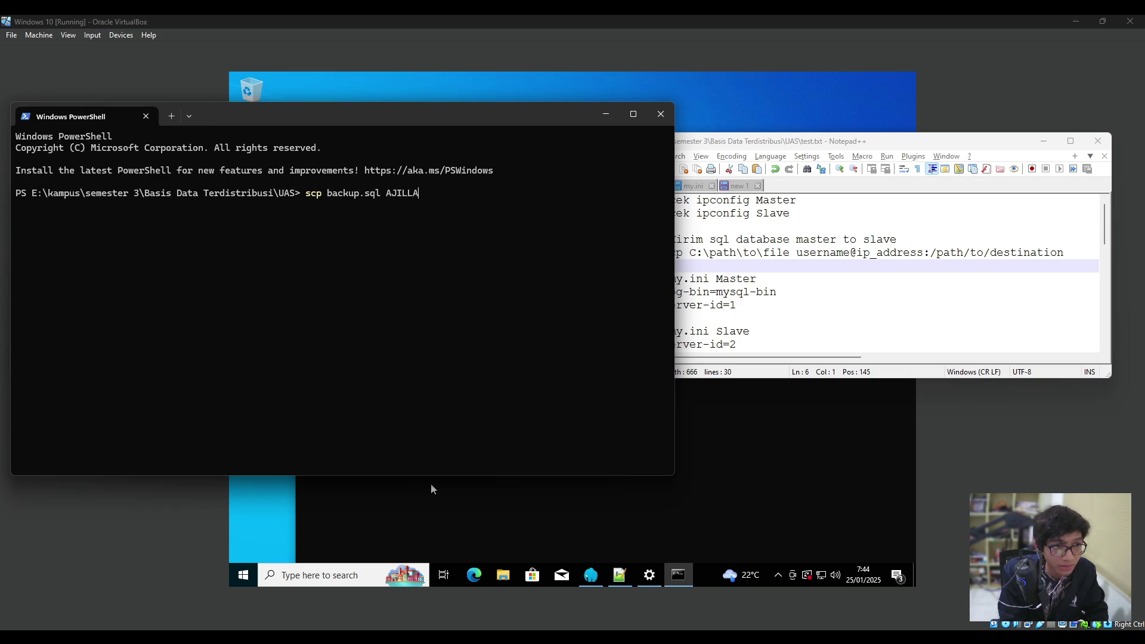
text(@)
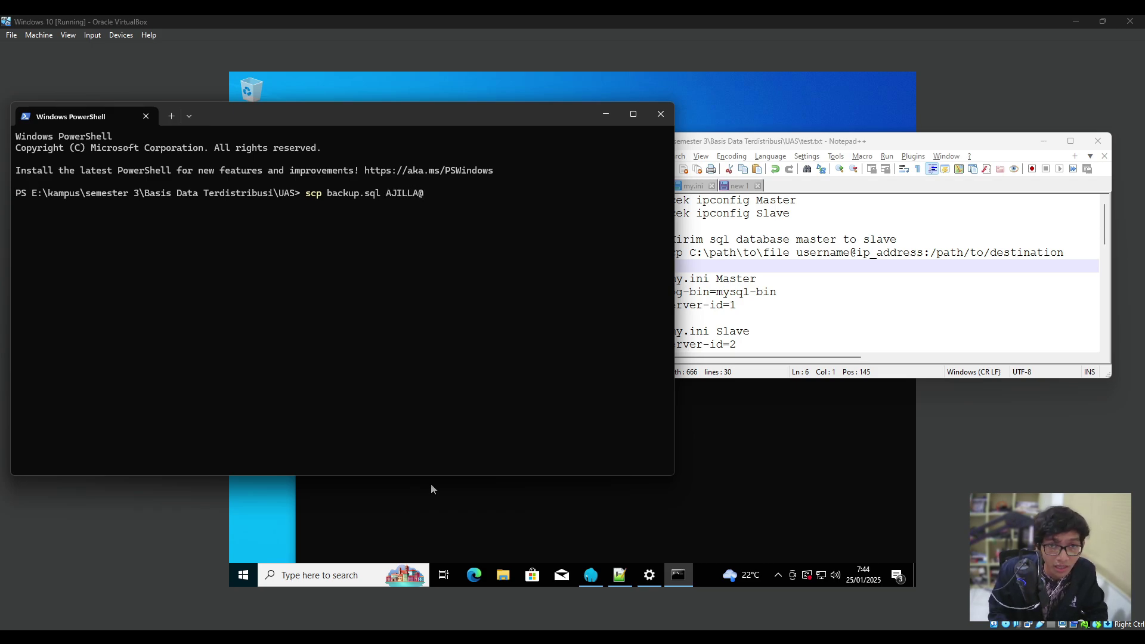
text(192.)
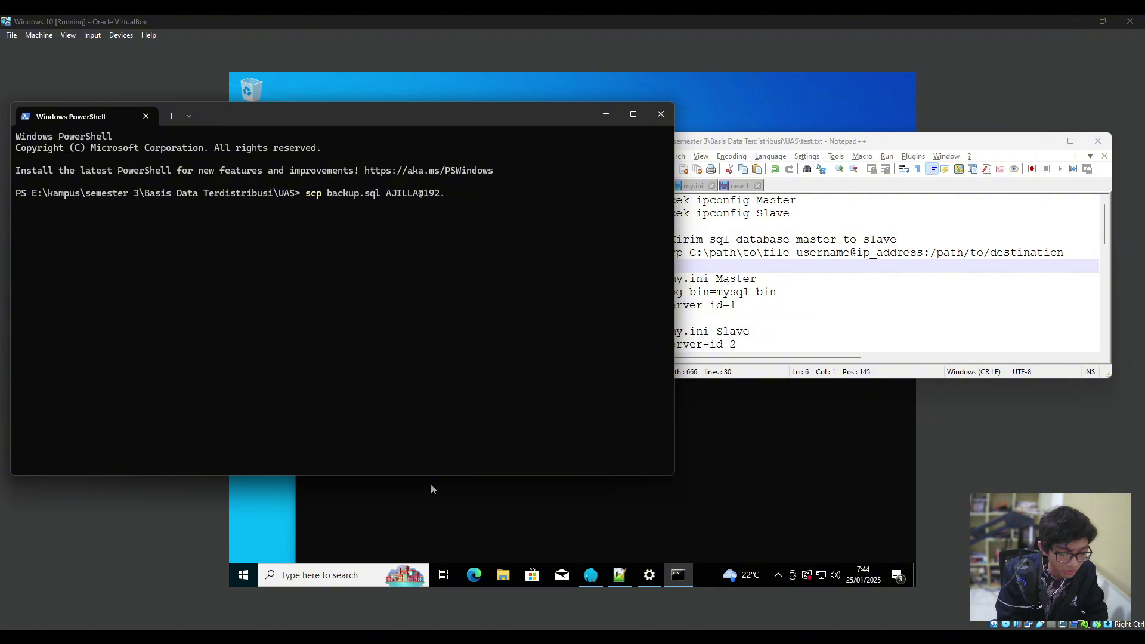
text(168.1)
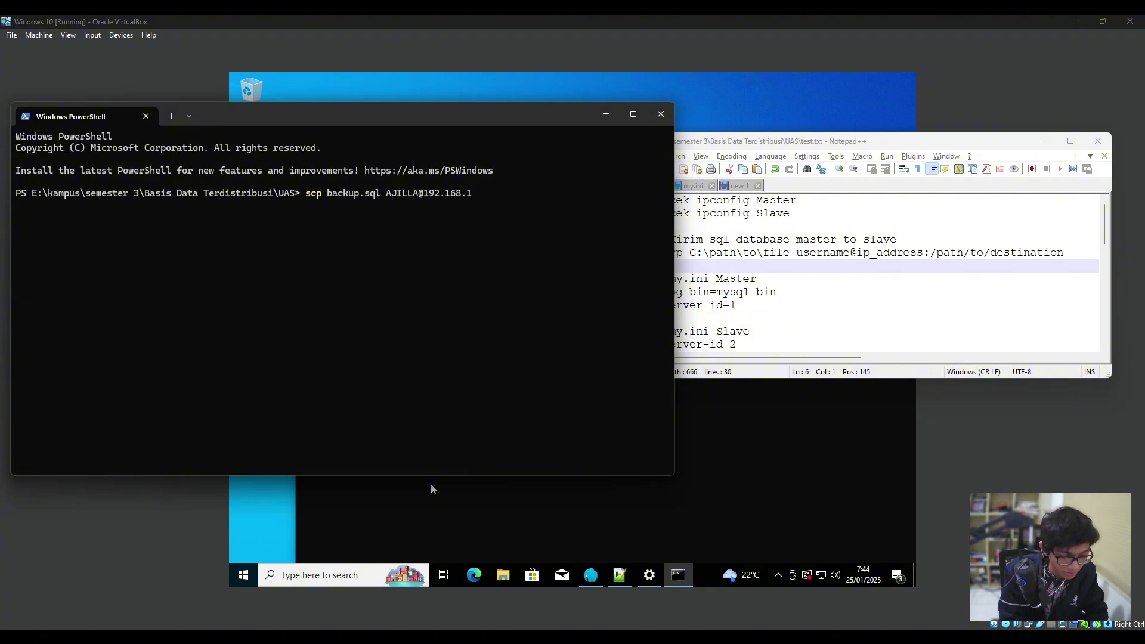
text(8.117)
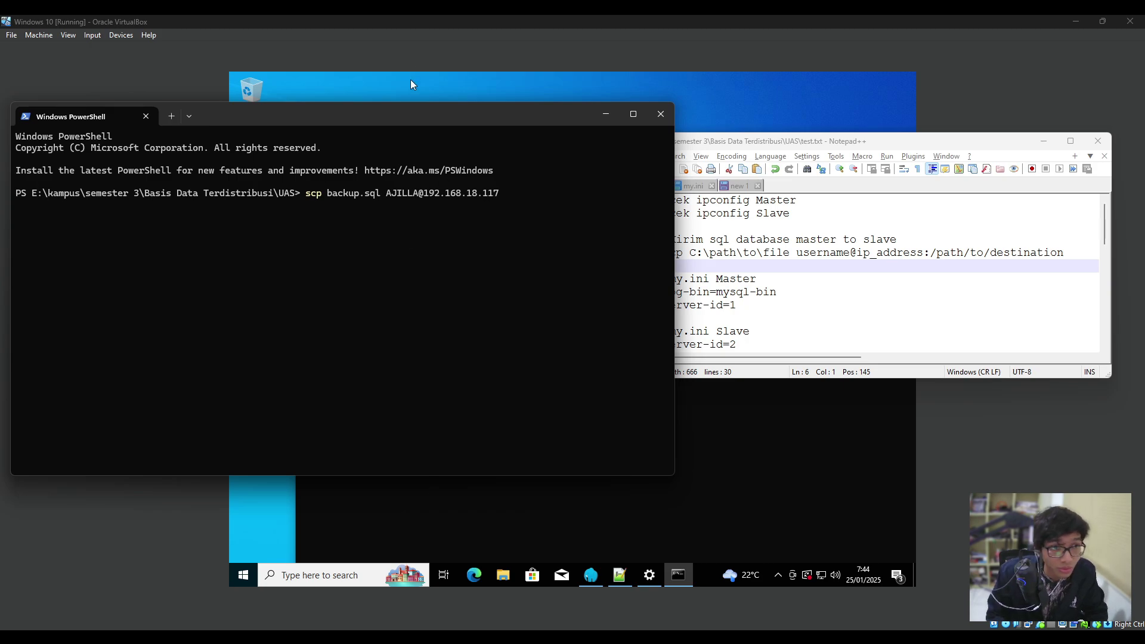
drag(402, 119, 558, 325)
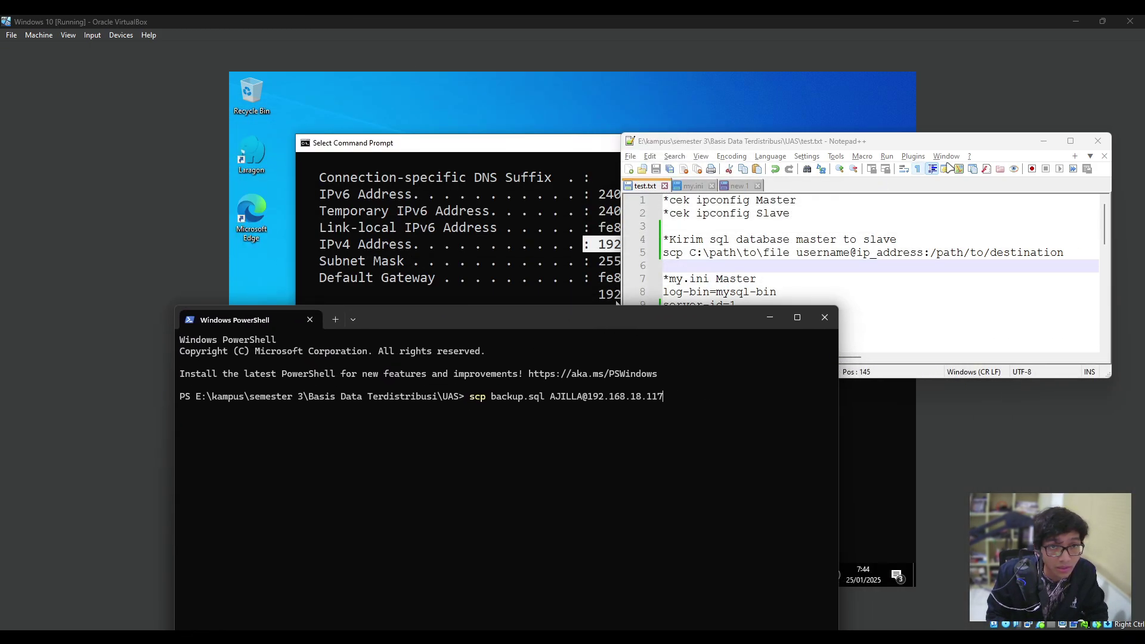
click(1044, 141)
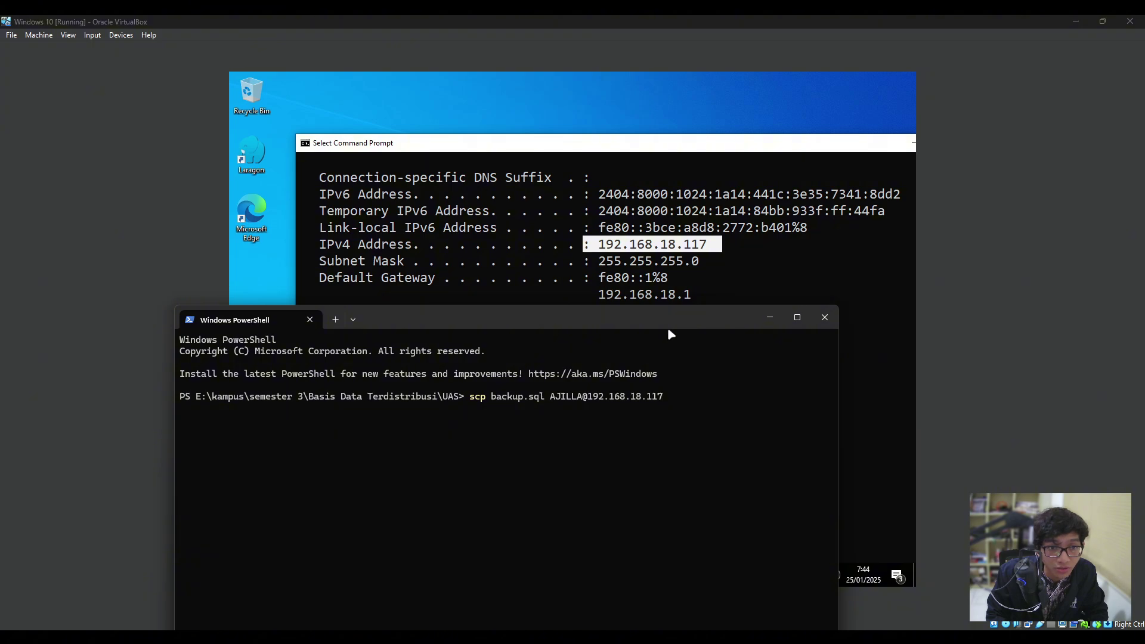
drag(660, 325, 646, 190)
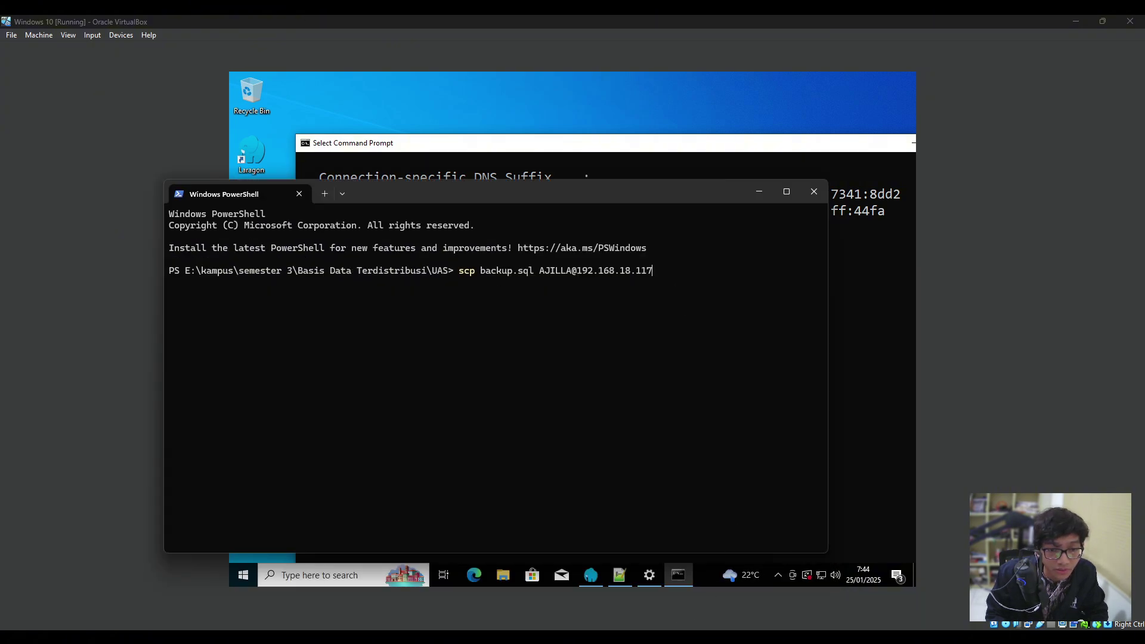
key(alt+Tab)
drag(542, 195, 408, 160)
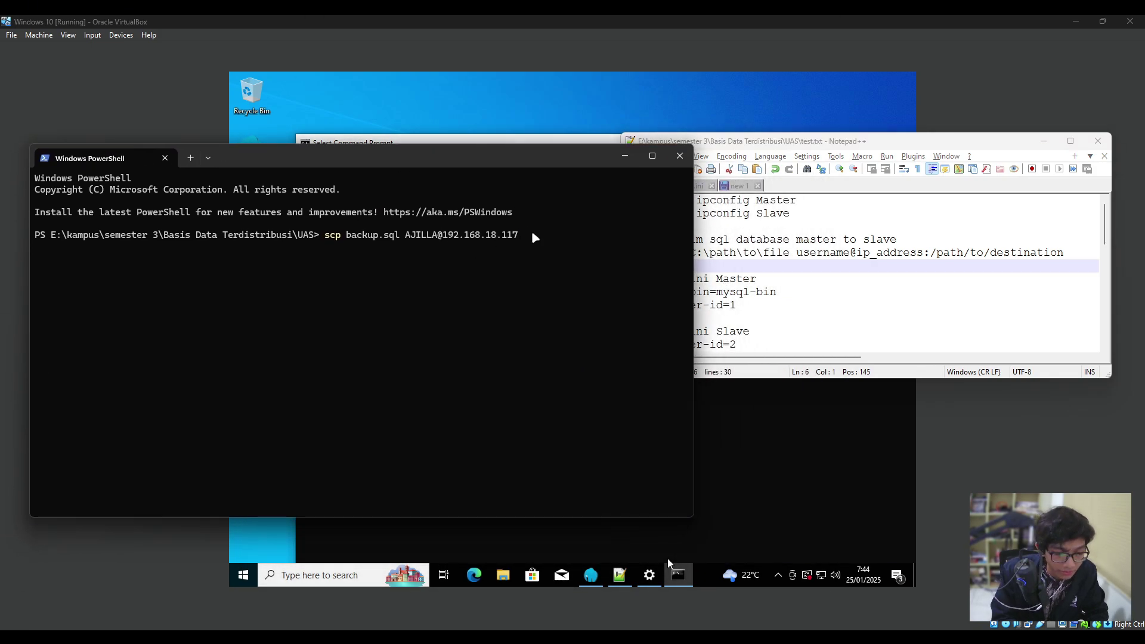
text(:)
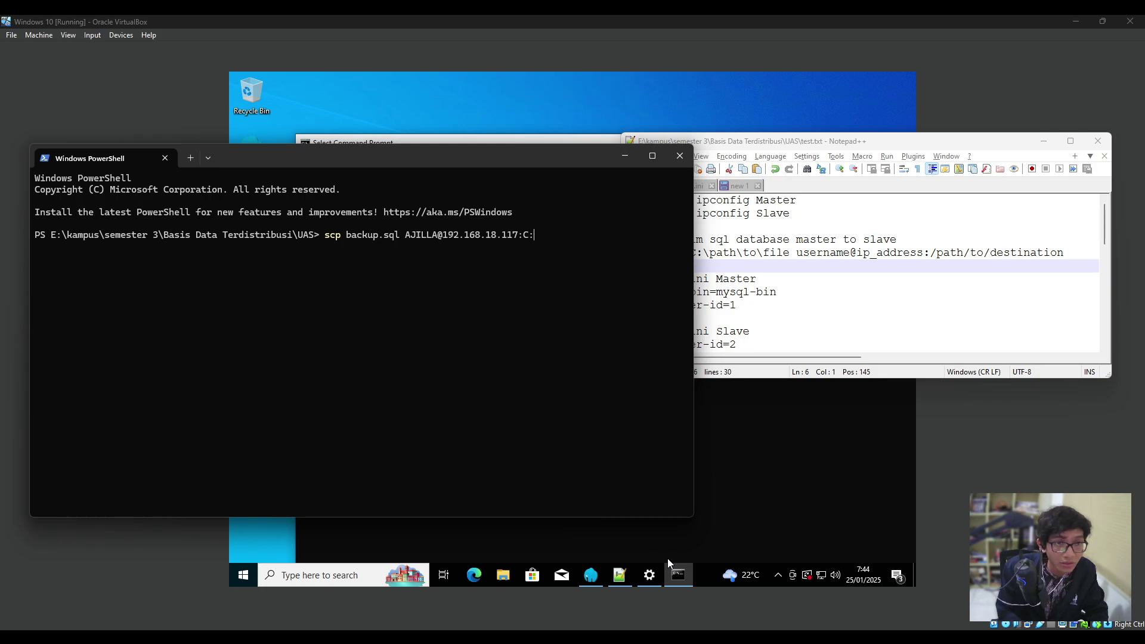
text(C:)
click(513, 102)
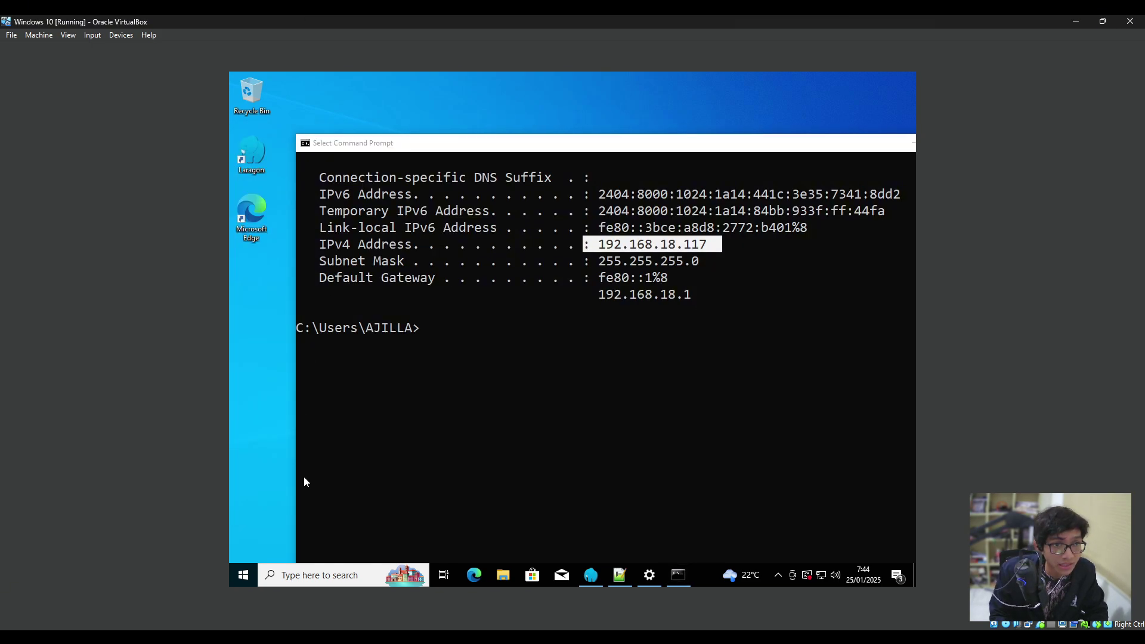
Delete the old backup.sql from the guest's Local Disk (C:) in File Explorer.
click(243, 582)
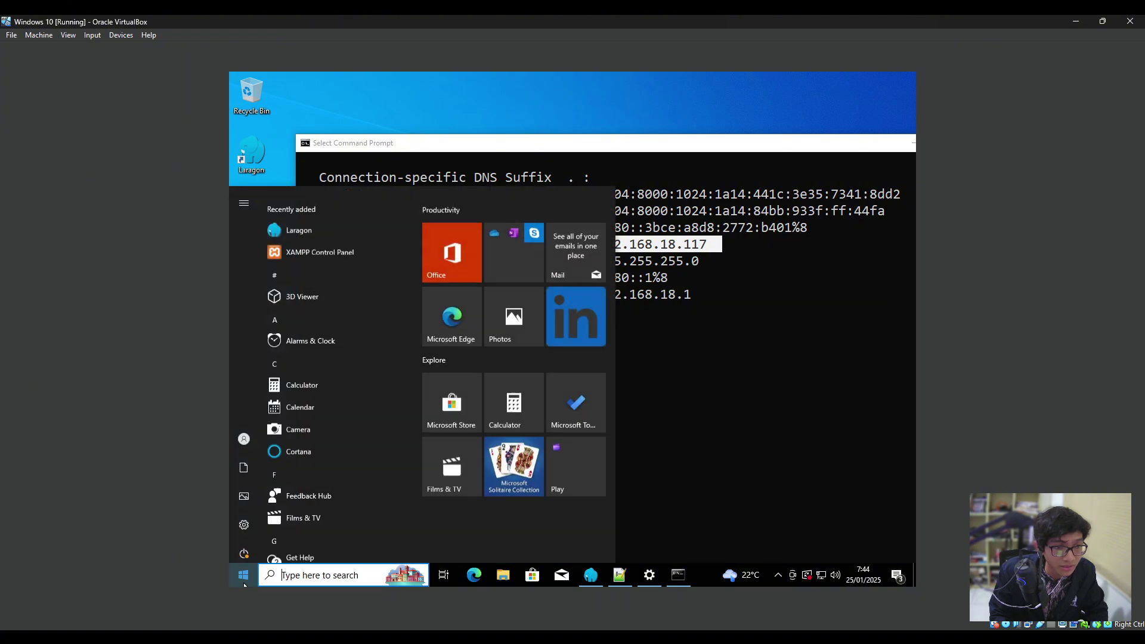
click(243, 582)
click(504, 581)
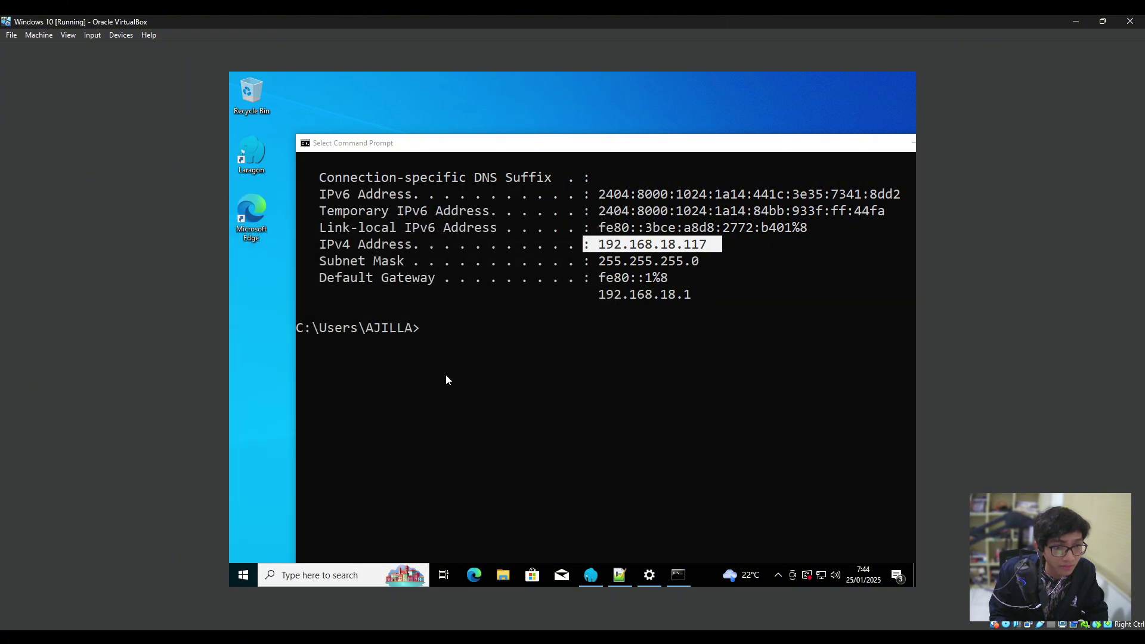
scroll(415, 384, down, 1)
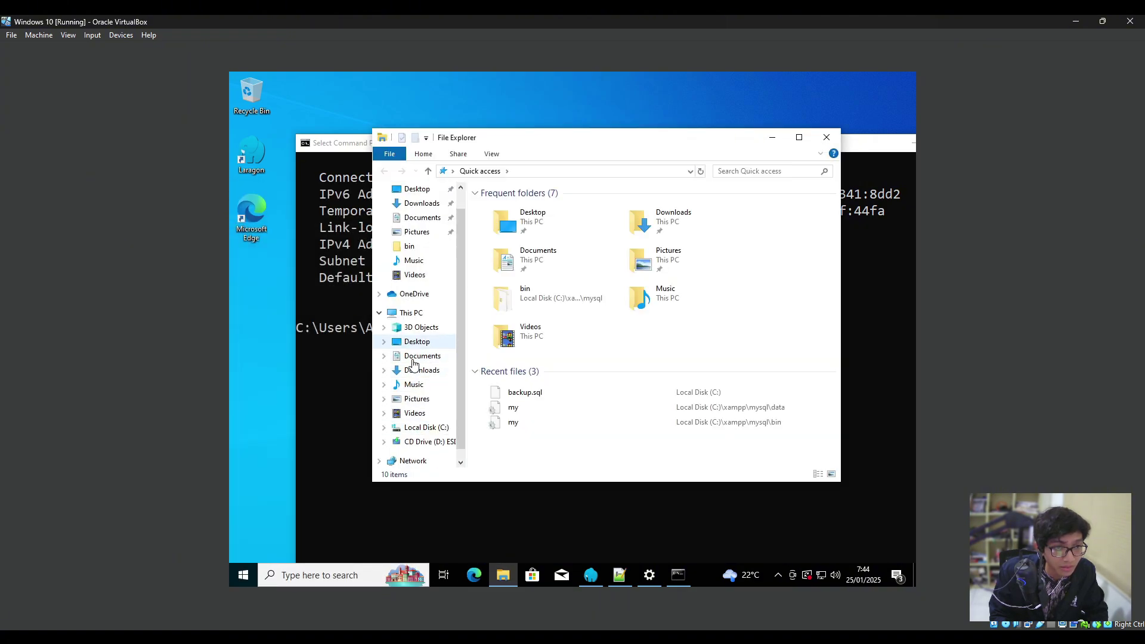
click(424, 413)
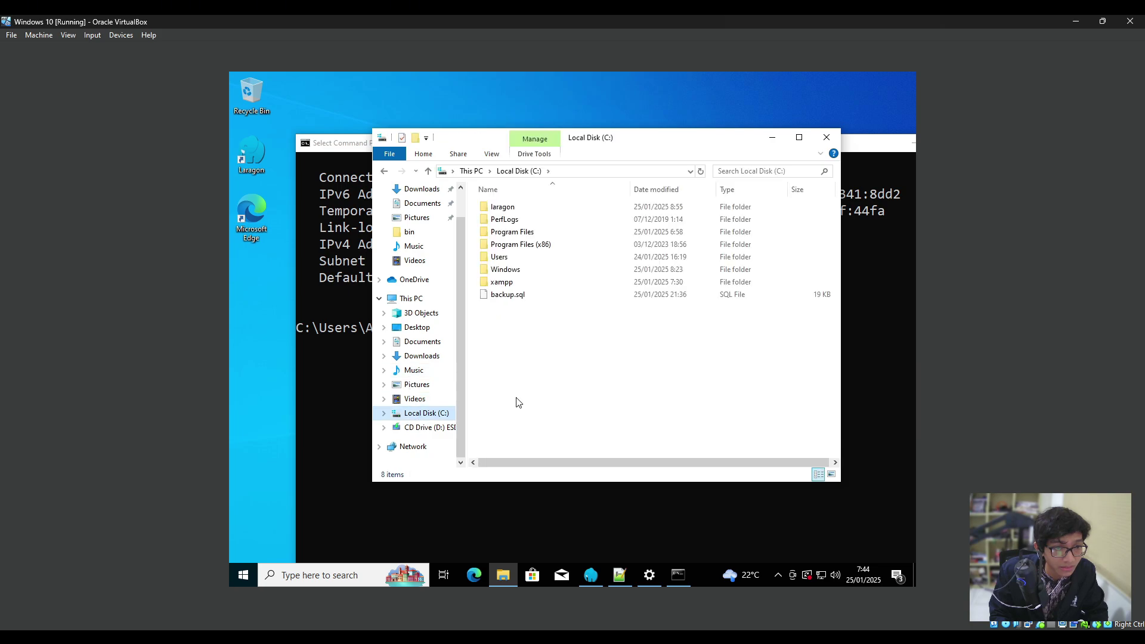
click(517, 296)
key(Delete)
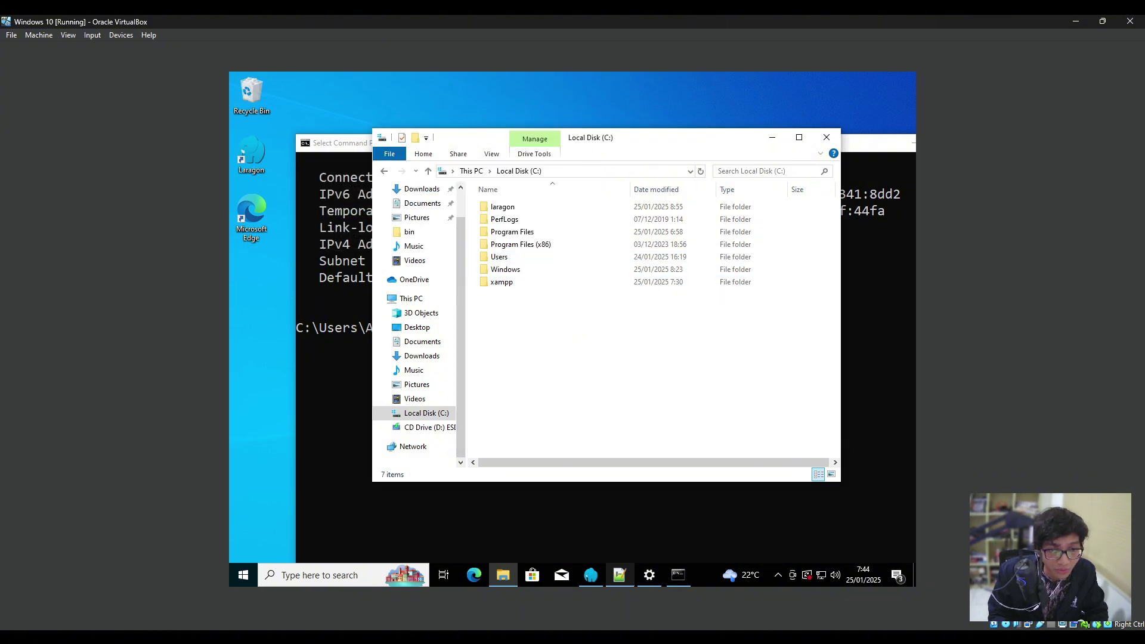
key(alt+Tab)
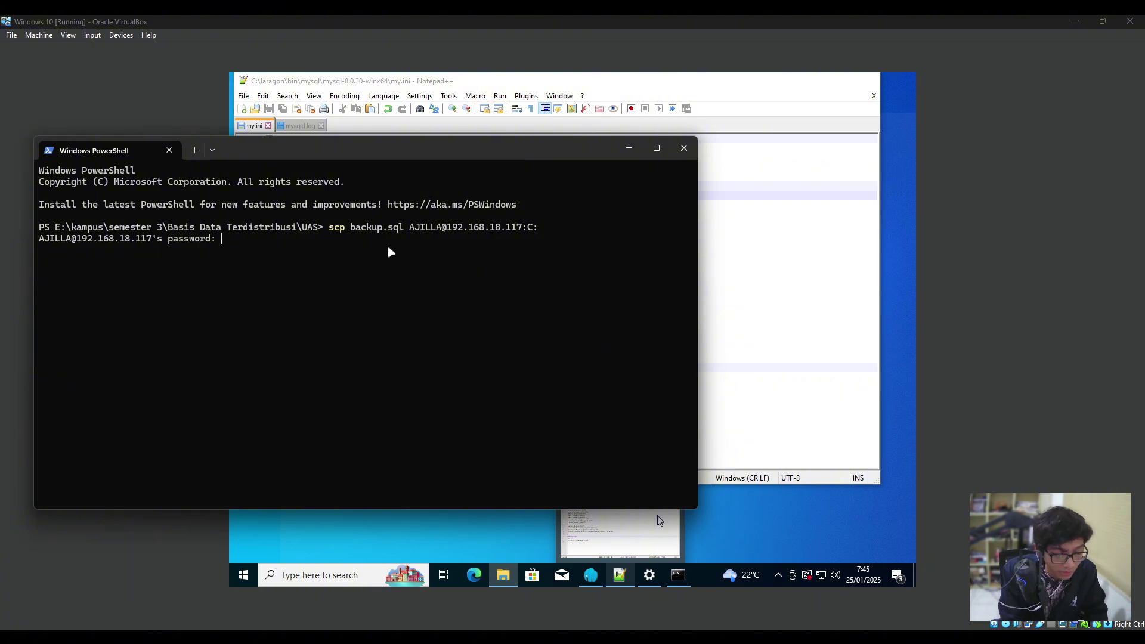
Submit the VM account password so scp copies backup.sql at 100% (17KB).
key(Return)
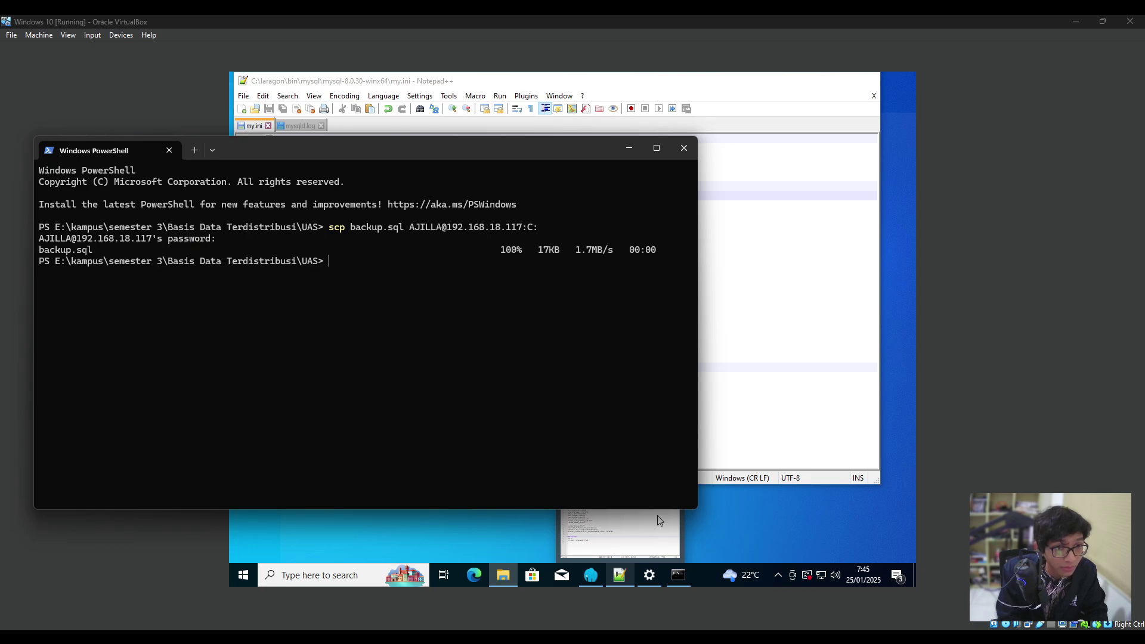
double_click(507, 251)
click(502, 266)
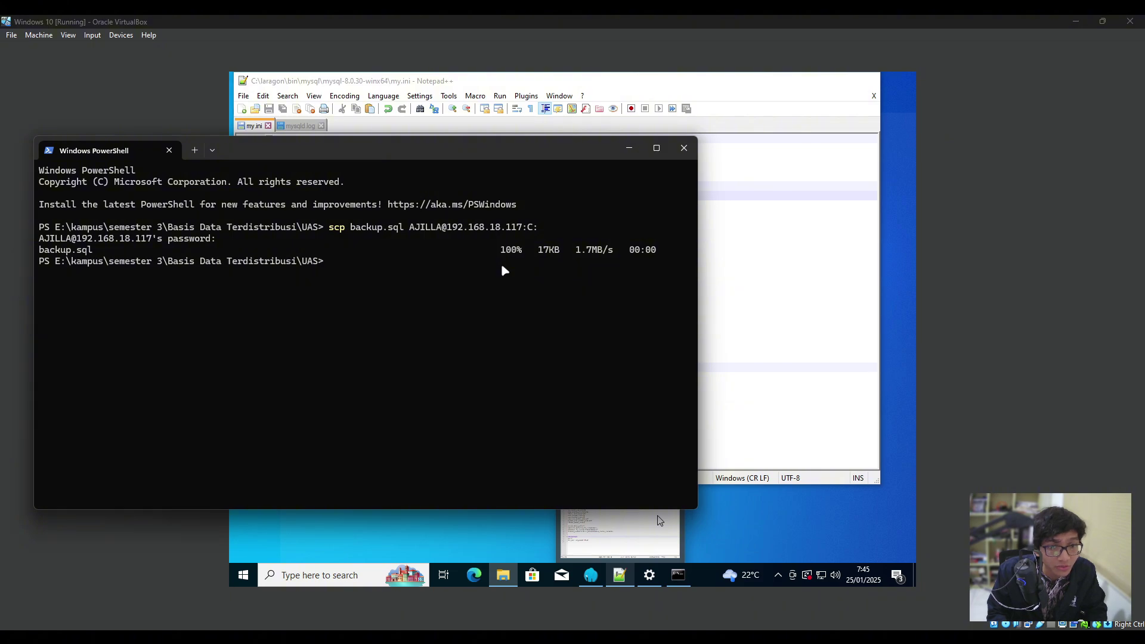
Confirm backup.sql, 17 KB and modified 7:45, now sits on the guest's Local Disk (C:).
click(456, 541)
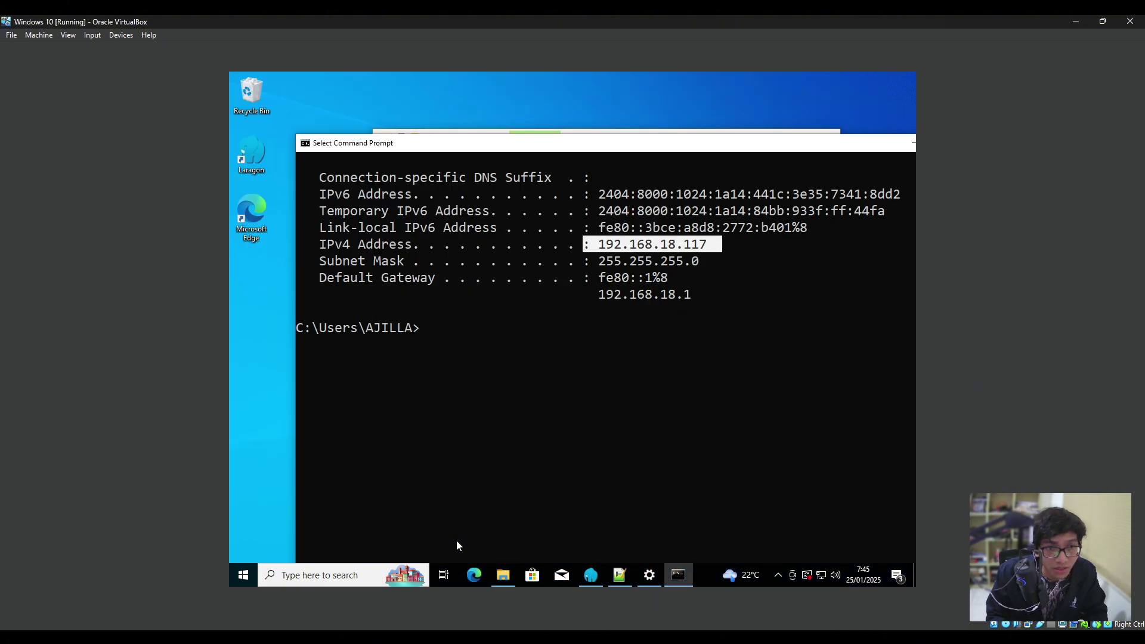
drag(558, 149, 658, 460)
click(529, 348)
click(558, 296)
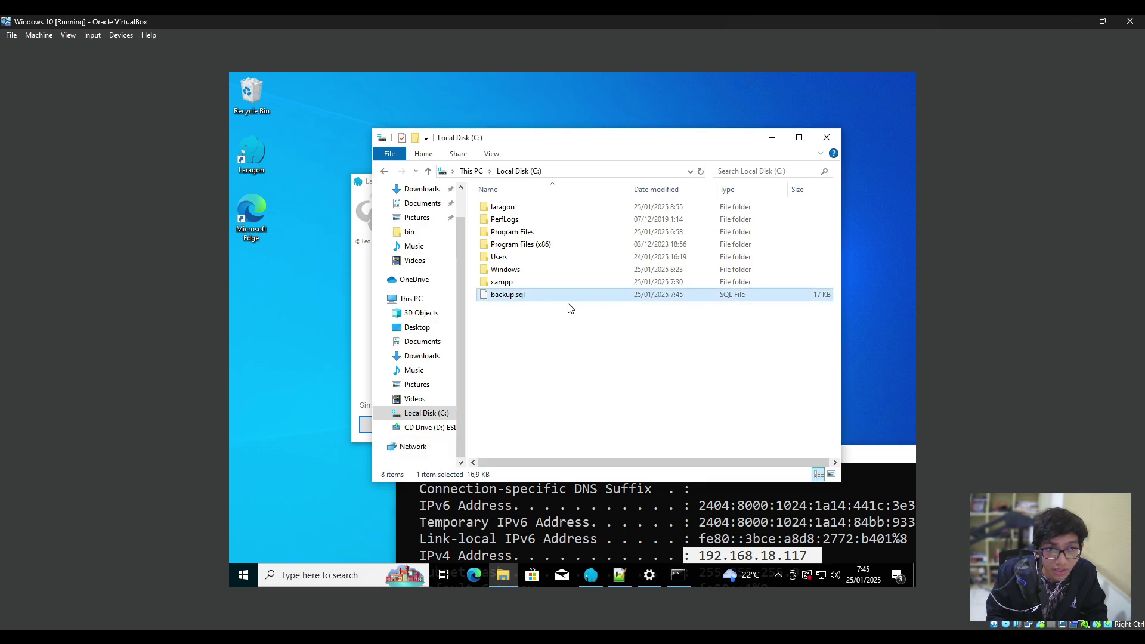
click(568, 326)
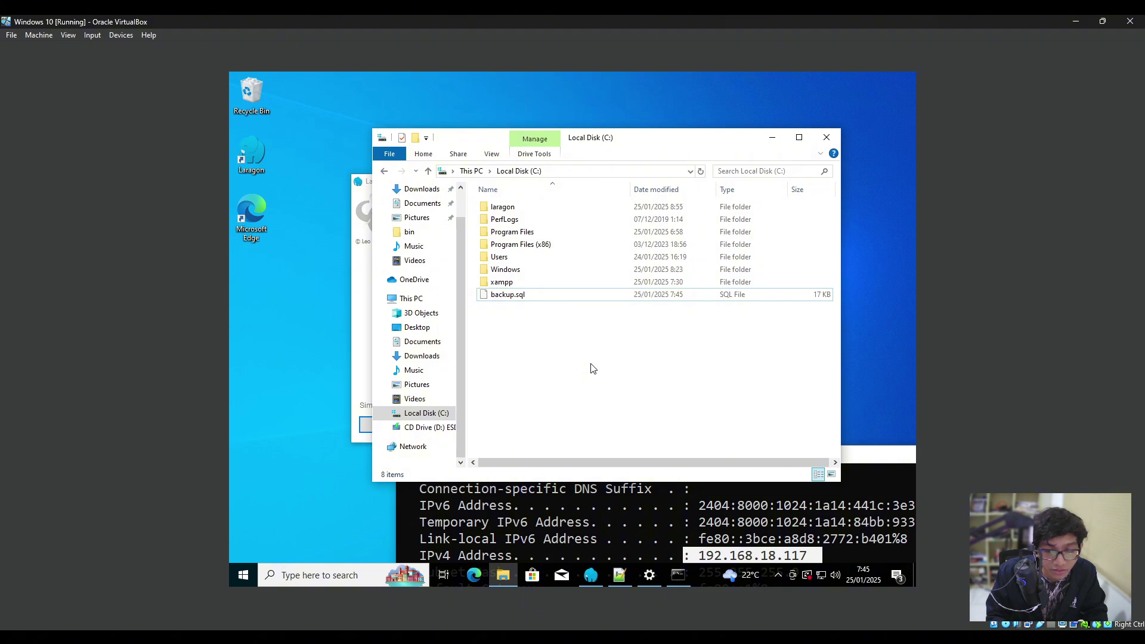
click(544, 303)
Start Apache and MySQL in Laragon and open the Laragon.MySQL session in HeidiSQL.
click(548, 340)
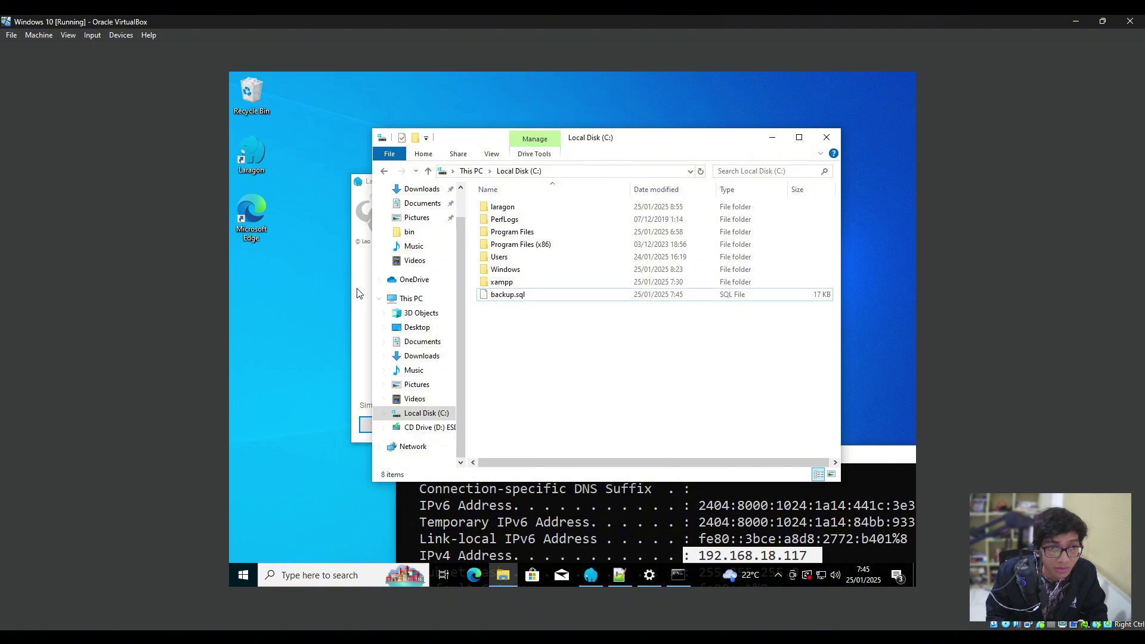
click(360, 266)
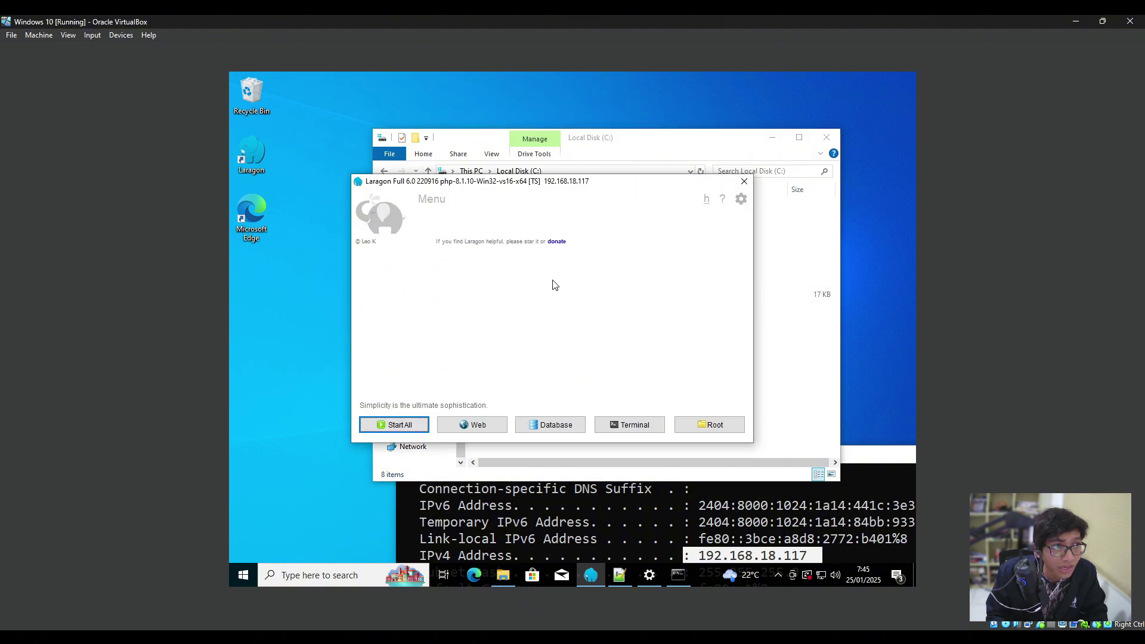
drag(548, 180, 515, 182)
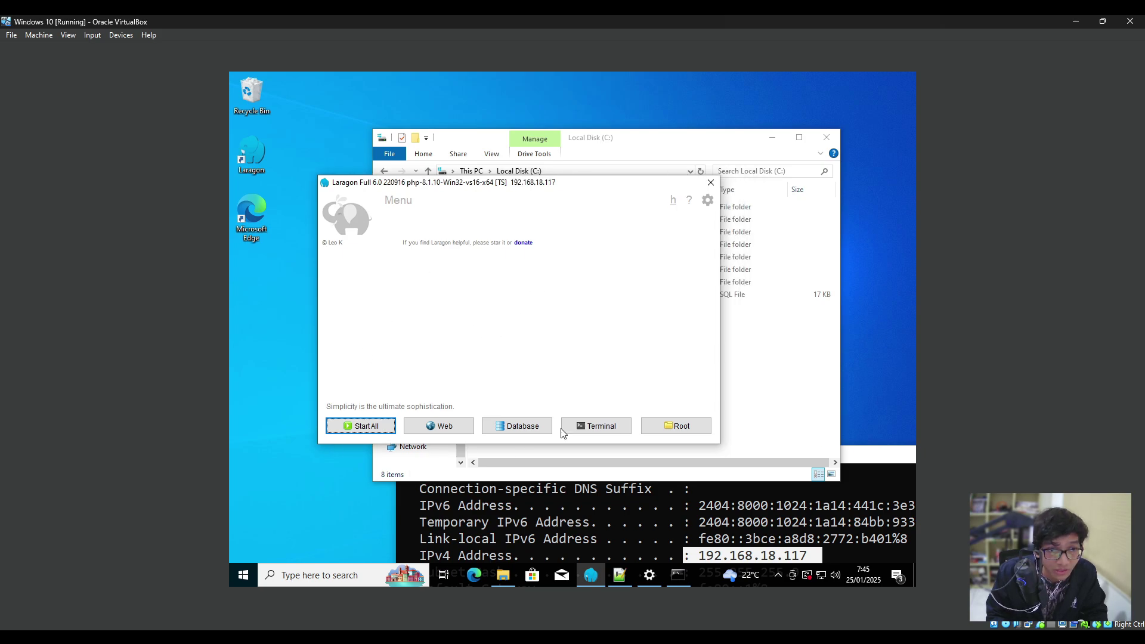
click(518, 427)
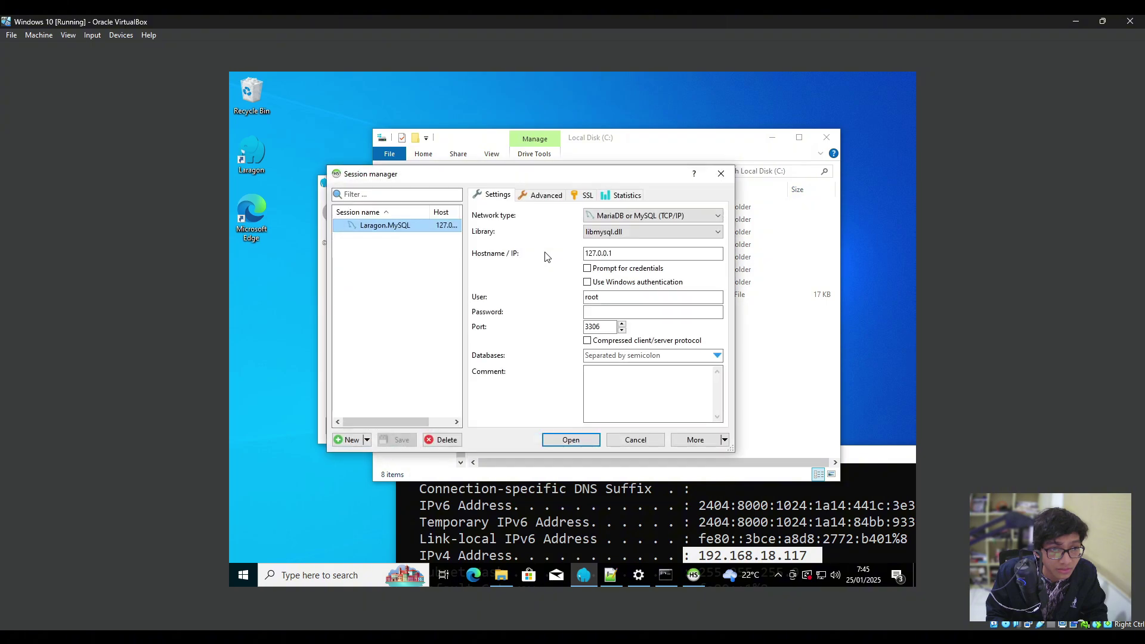
click(716, 177)
click(353, 433)
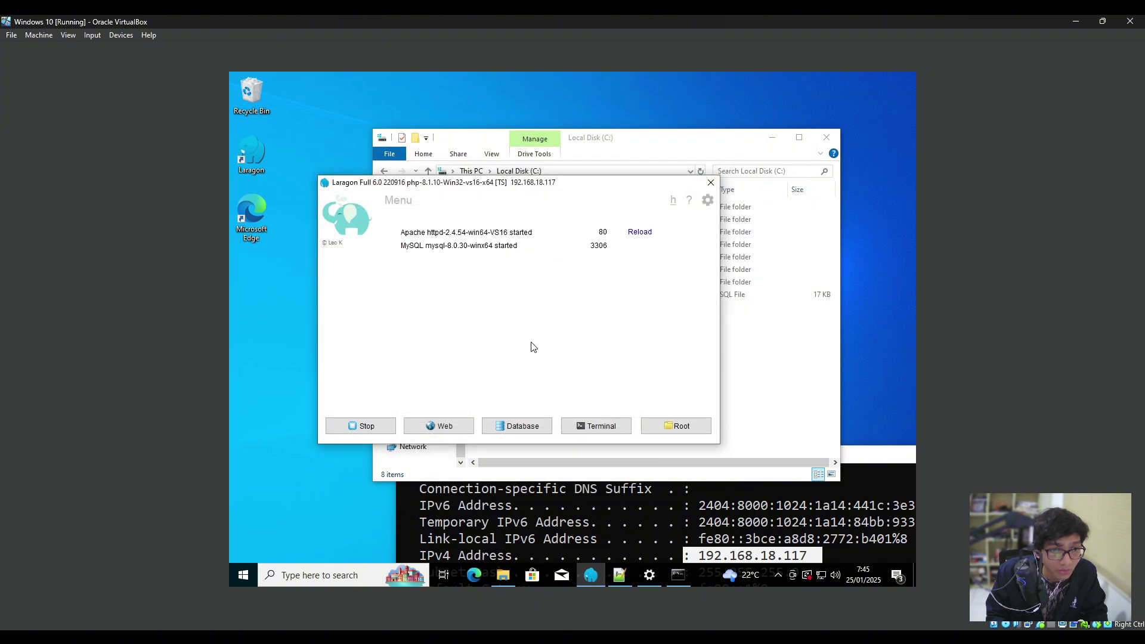
click(513, 427)
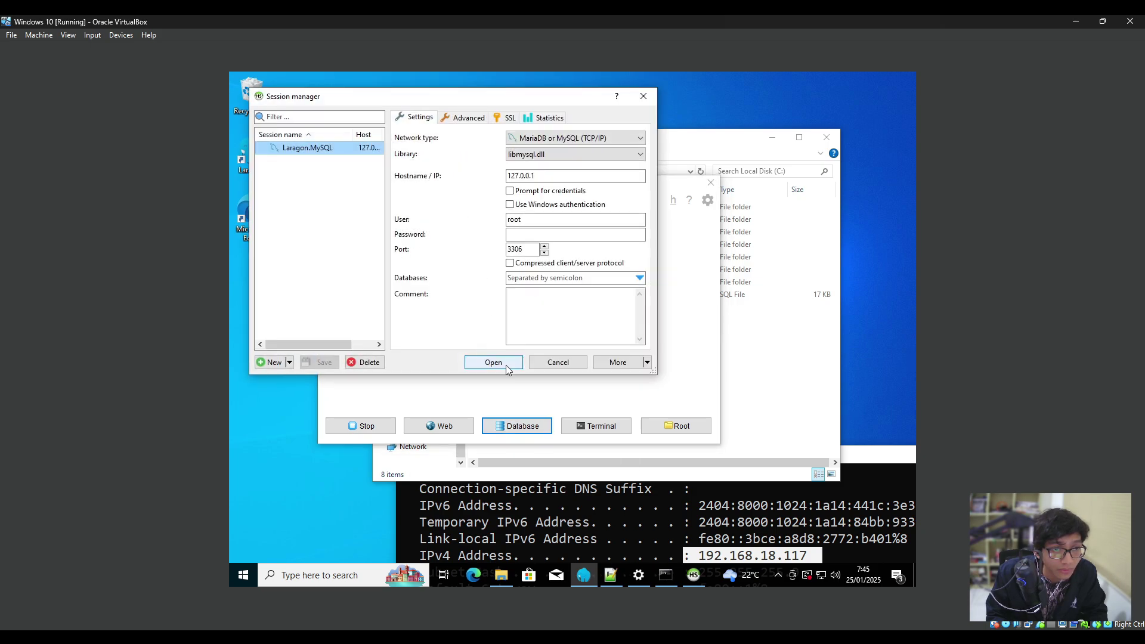
click(505, 364)
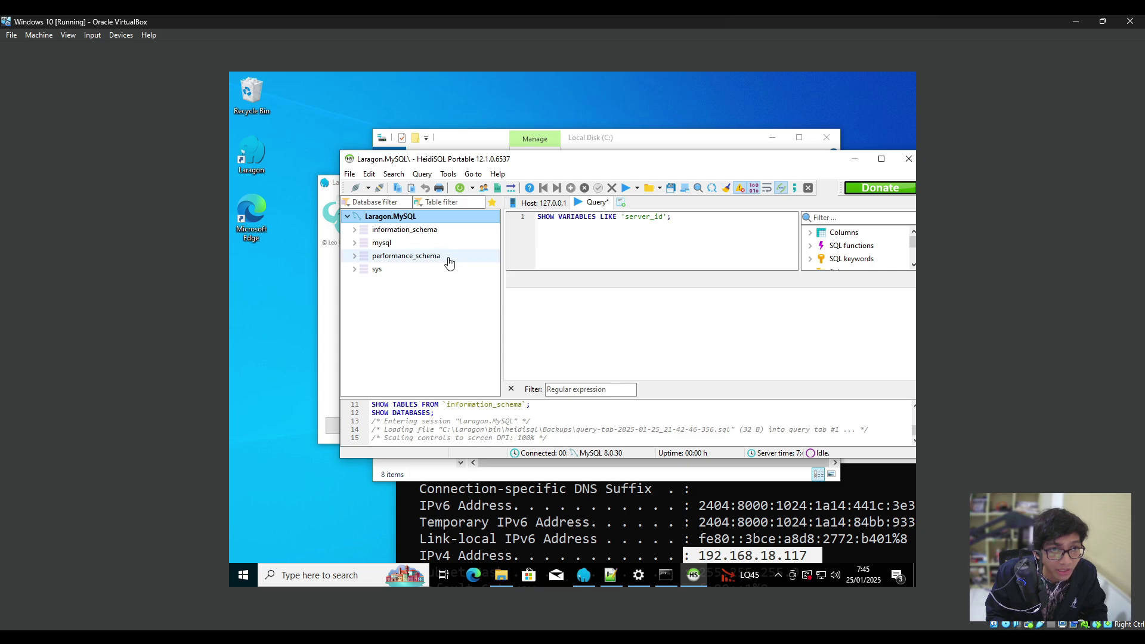
Run C:\backup.sql through File > Run SQL file, executing 33 queries.
right_click(411, 321)
click(411, 296)
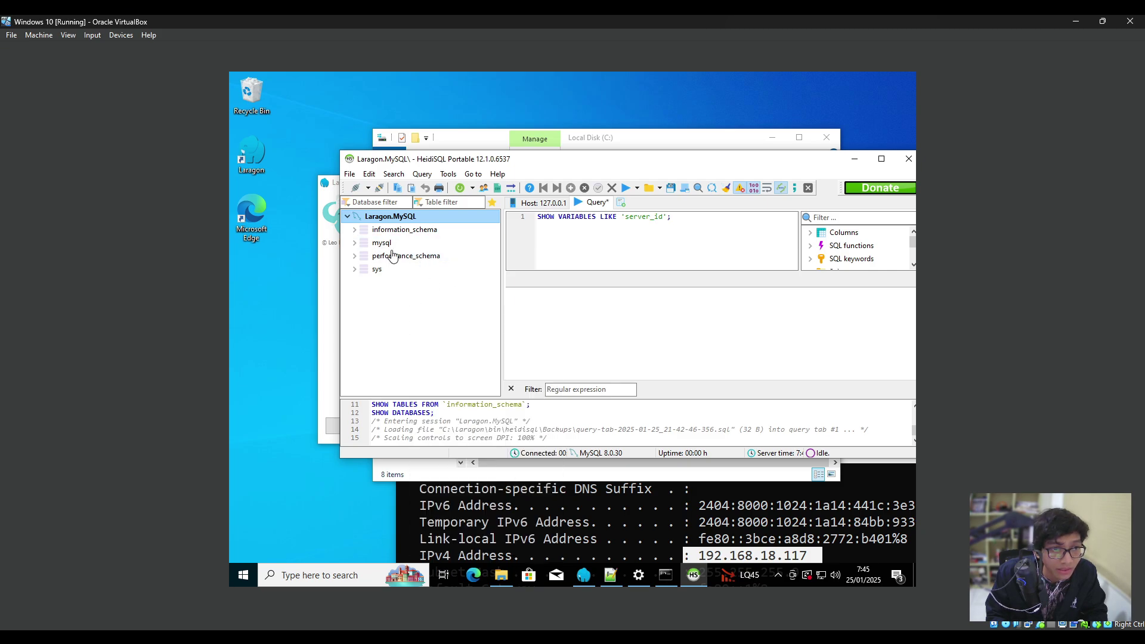
click(349, 173)
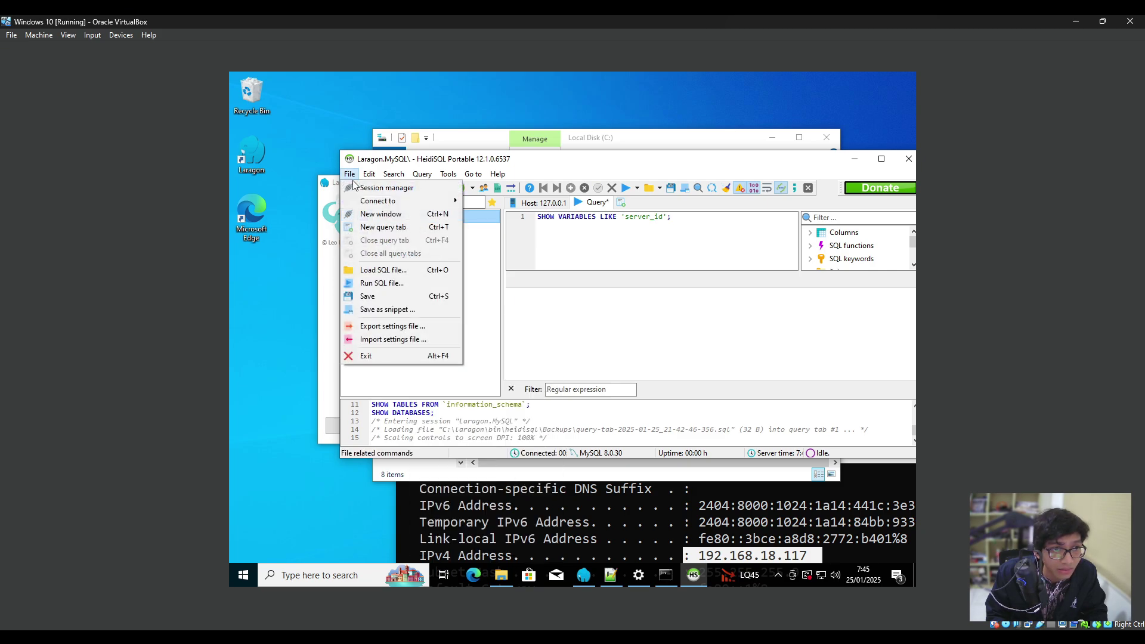
click(393, 270)
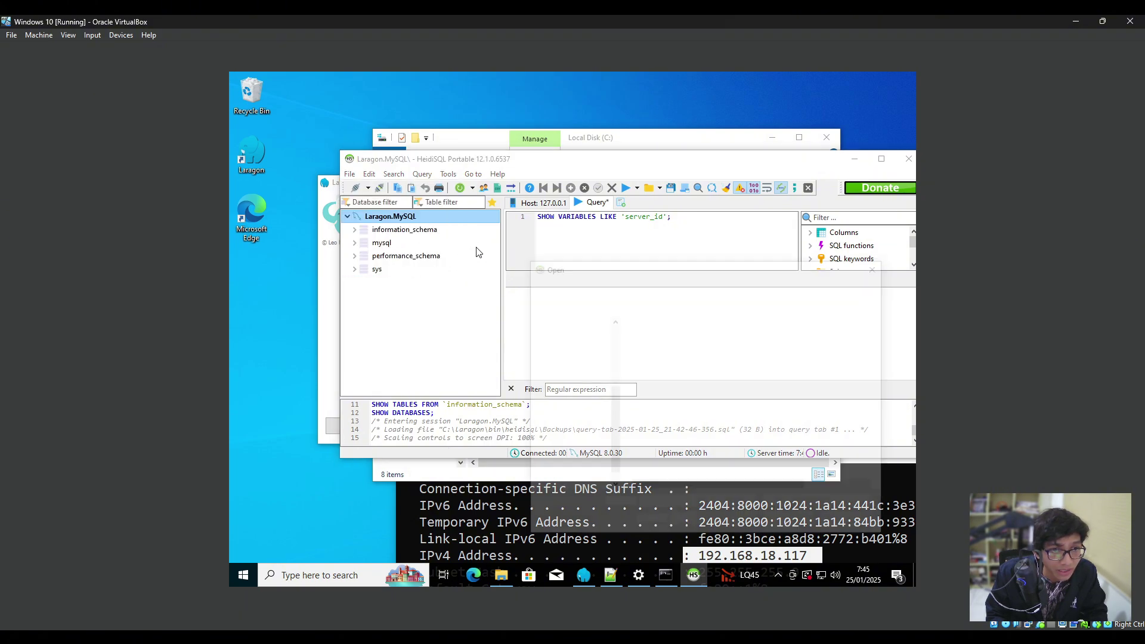
double_click(680, 429)
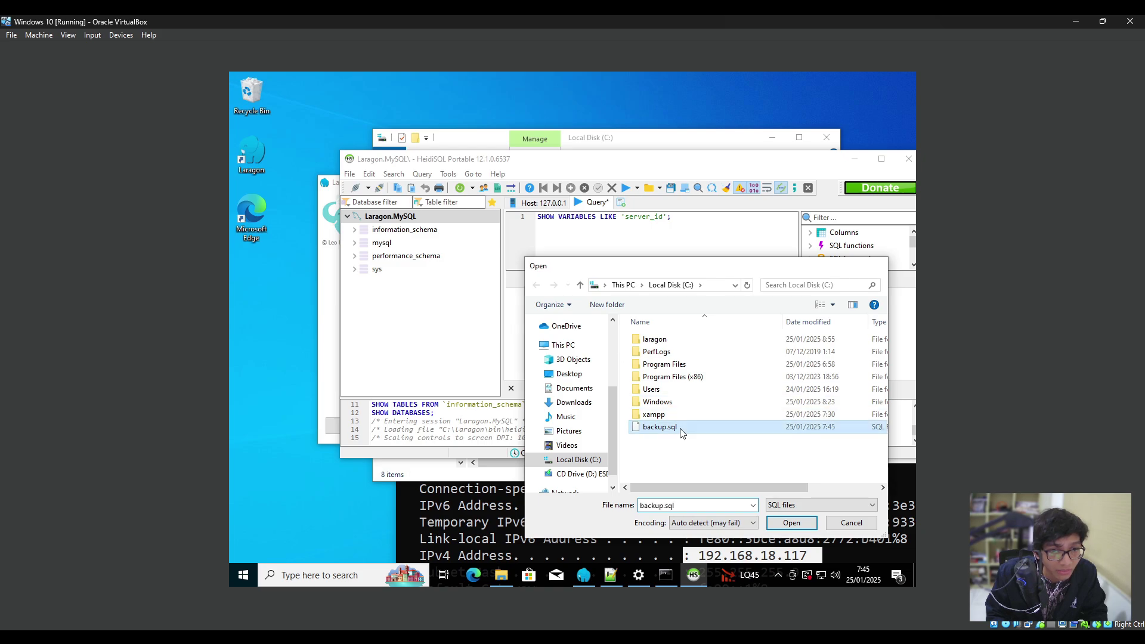
click(598, 351)
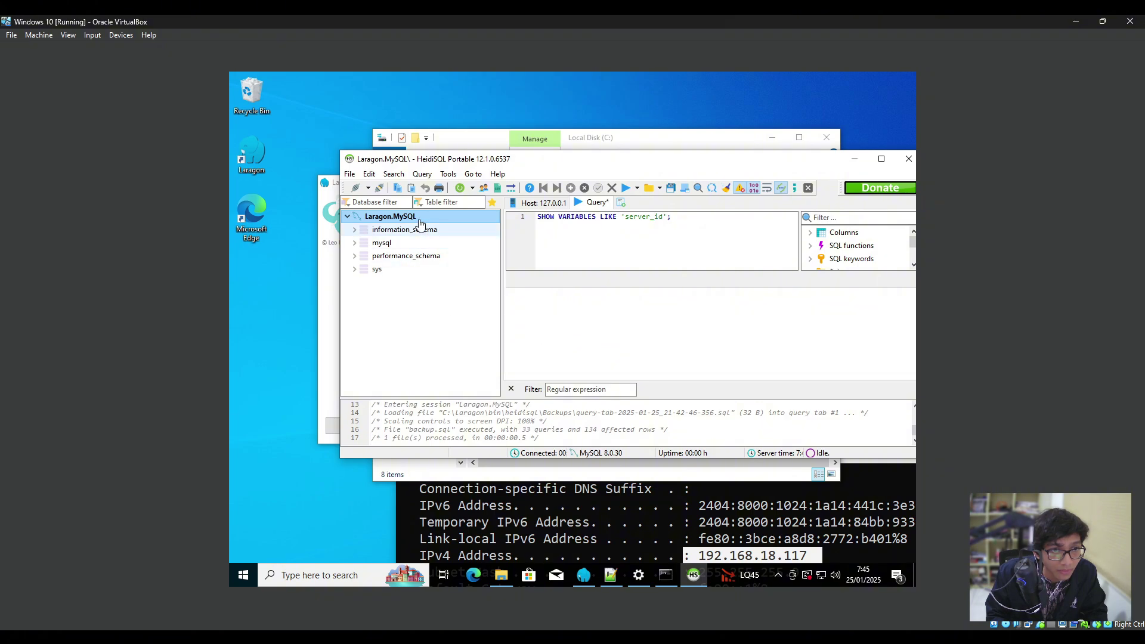
drag(539, 168, 508, 184)
Refresh the database list and expand obat_apotek to show its tables.
key(F5)
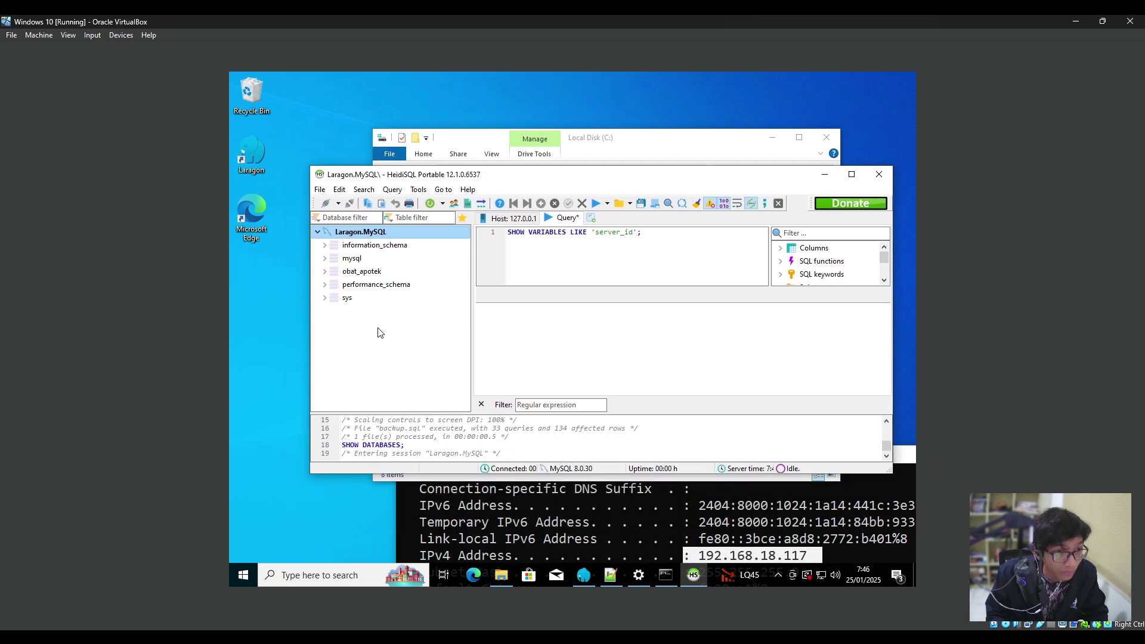
click(381, 272)
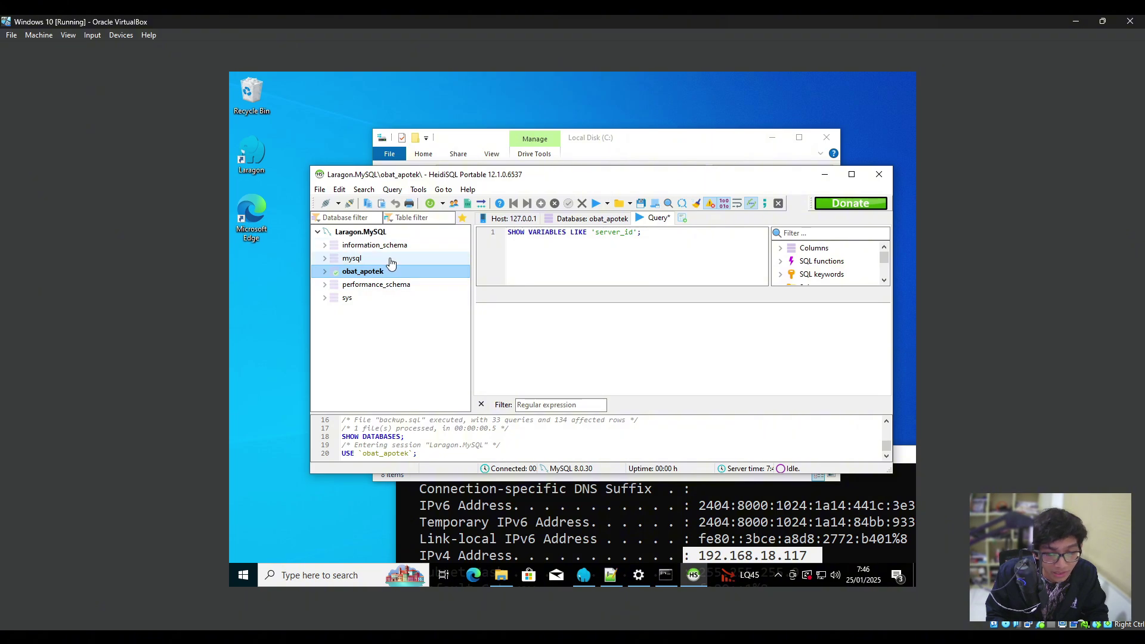
right_click(360, 349)
click(397, 309)
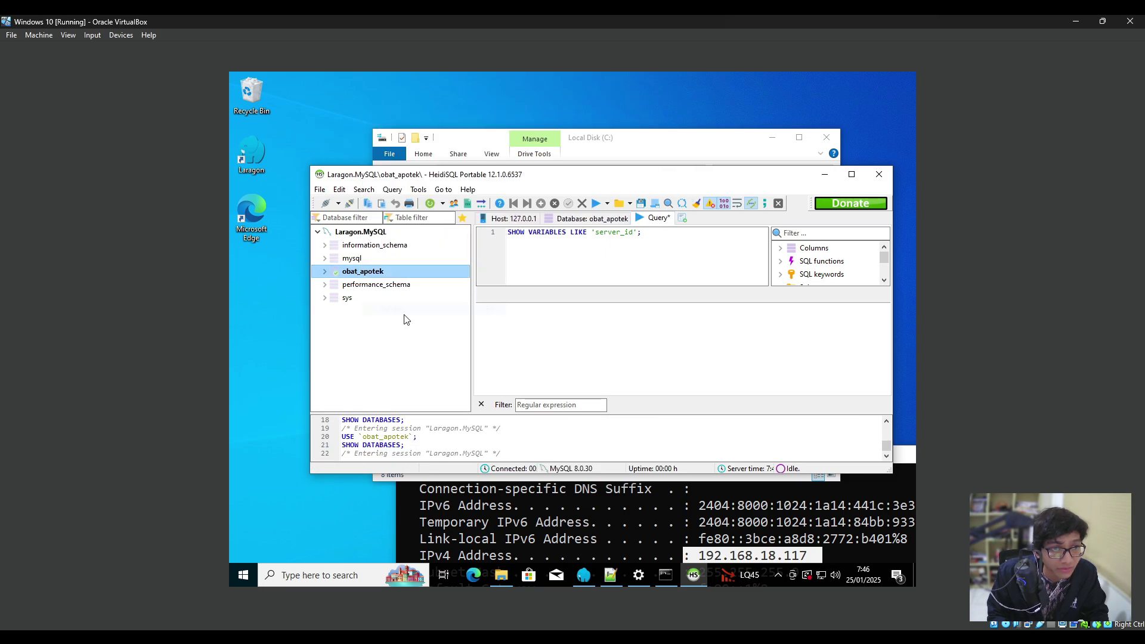
click(325, 272)
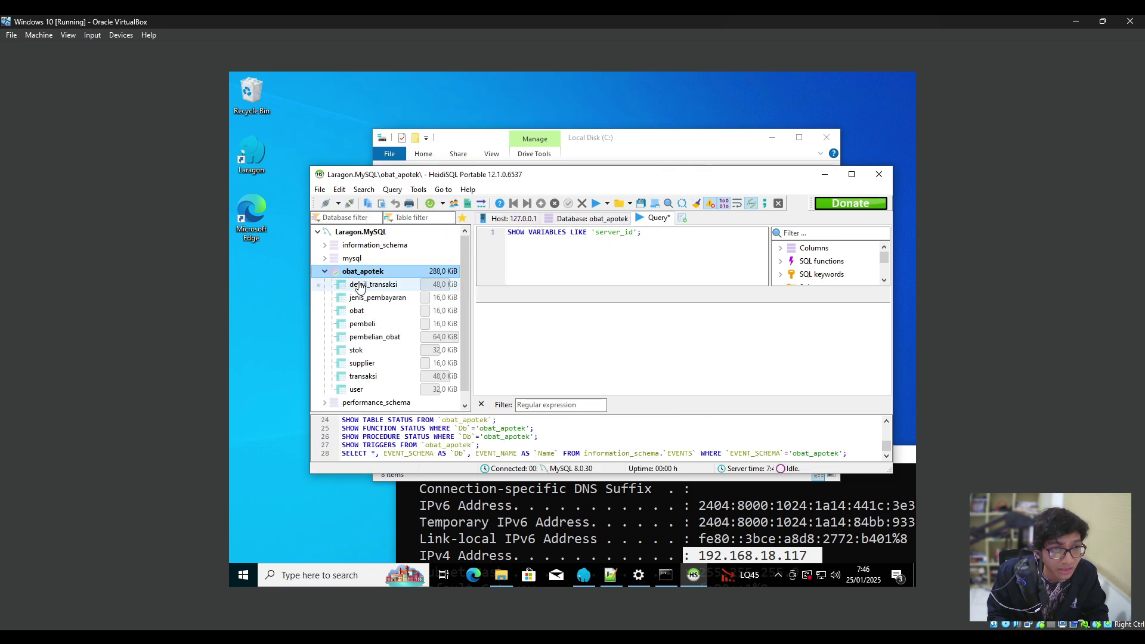
Browse the detail_transaksi, jenis_pembayaran and obat data, with obat holding 30 rows.
click(359, 285)
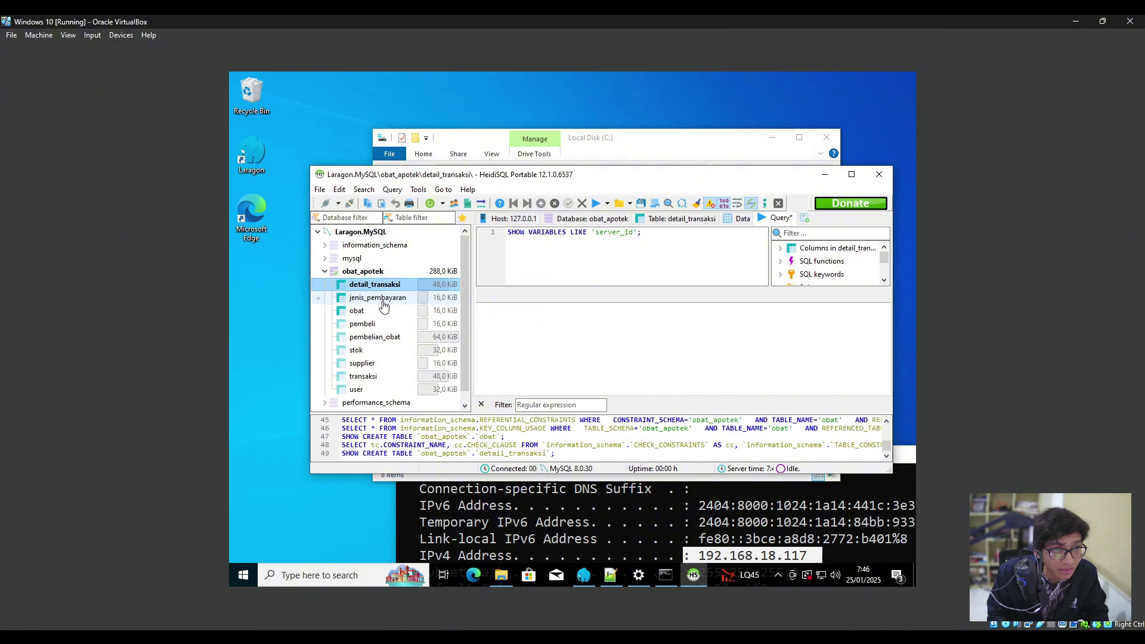
click(383, 301)
click(383, 311)
click(701, 221)
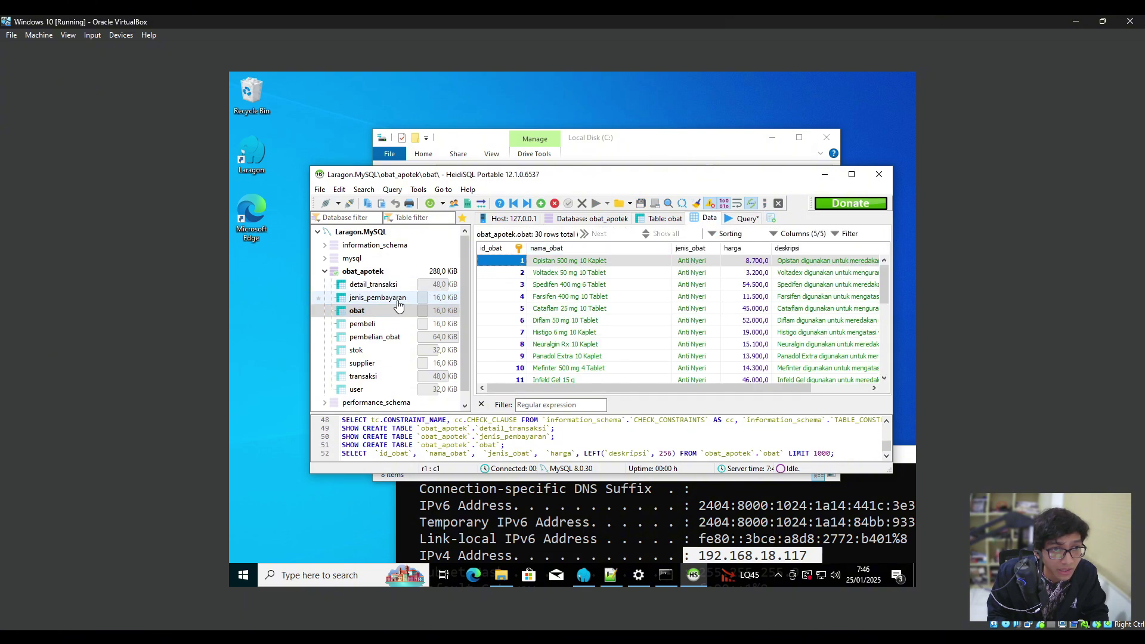
click(394, 300)
click(388, 287)
click(391, 312)
Check pembelian_obat, supplier, stok and transaksi (10 rows), then collapse obat_apotek.
click(392, 337)
click(390, 361)
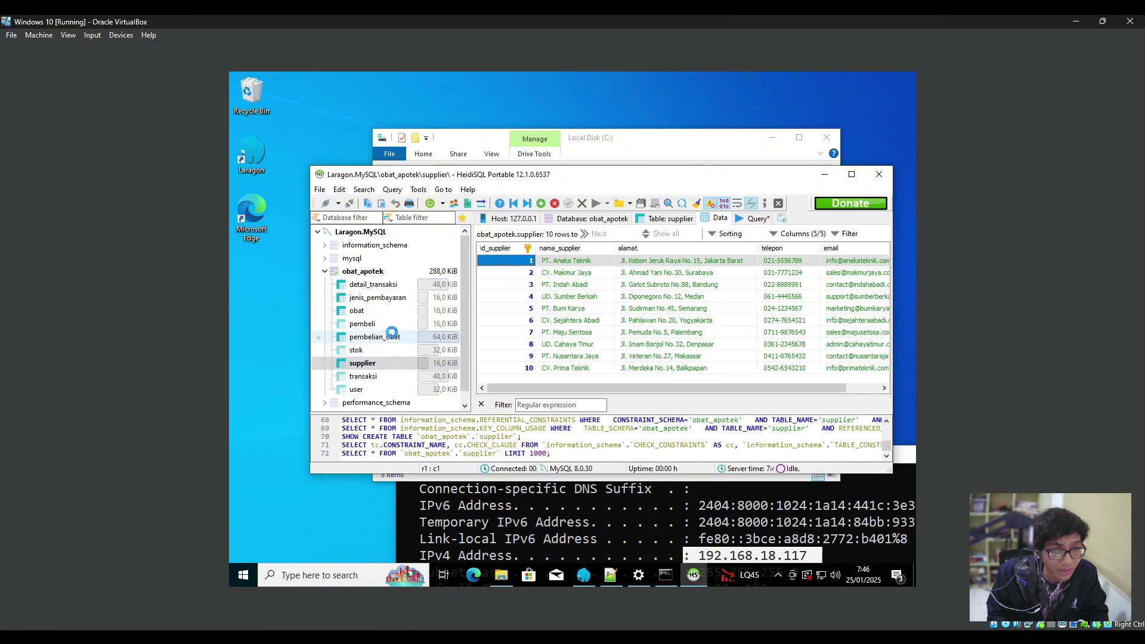
click(392, 336)
click(390, 350)
click(389, 377)
click(324, 272)
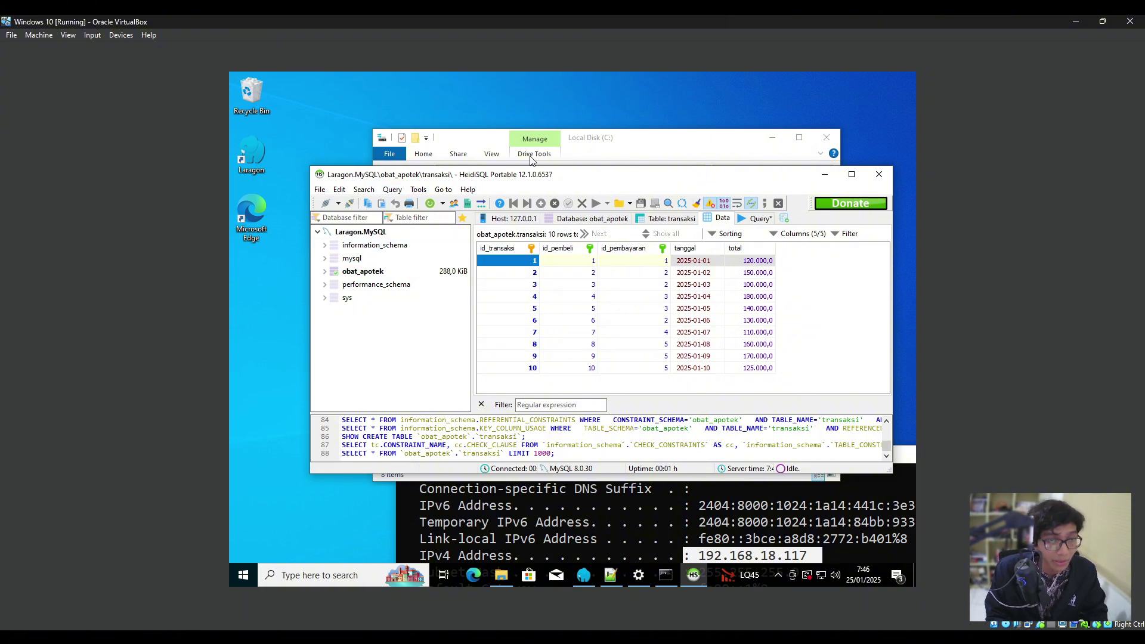
click(656, 641)
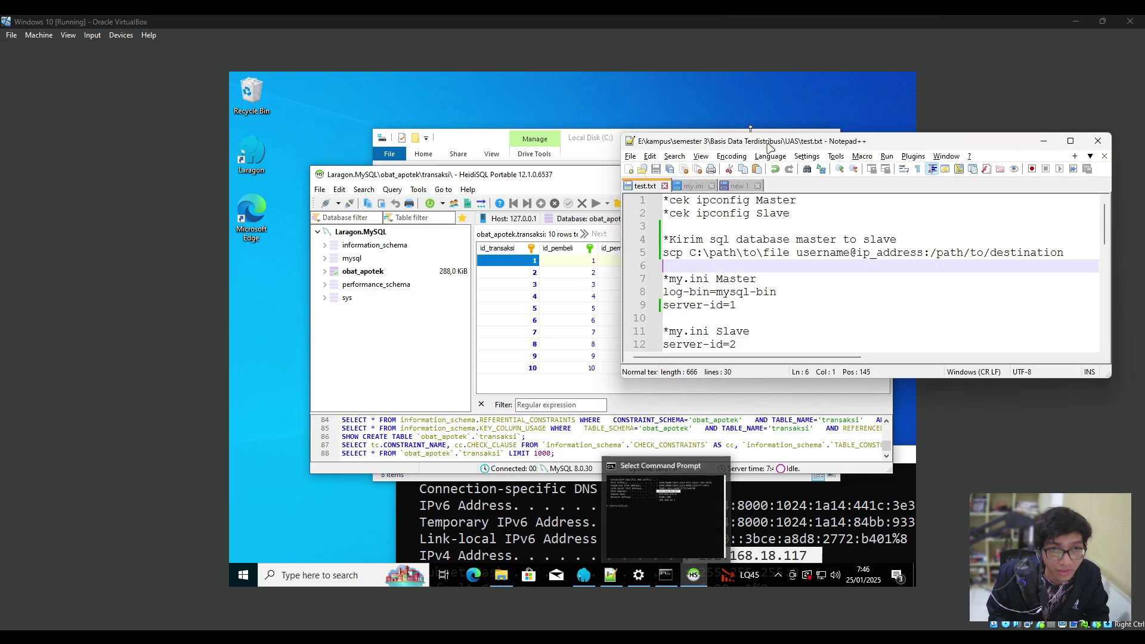
Resize the test.txt notes window and check its master server-id=1 entry.
drag(799, 142, 612, 120)
drag(563, 357, 570, 533)
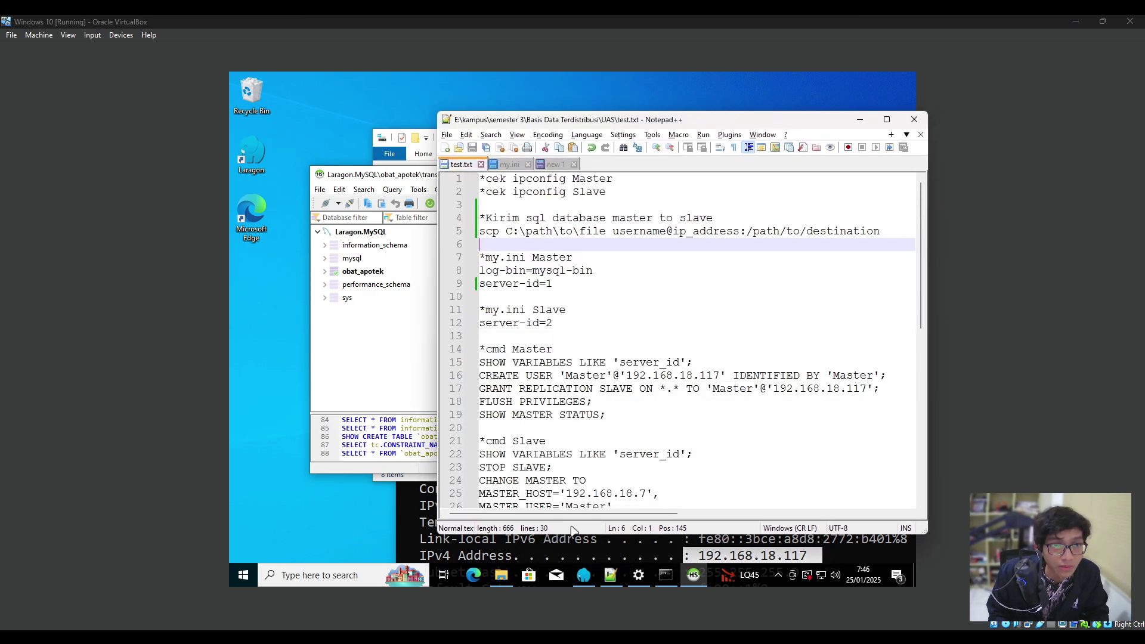
click(564, 297)
click(566, 284)
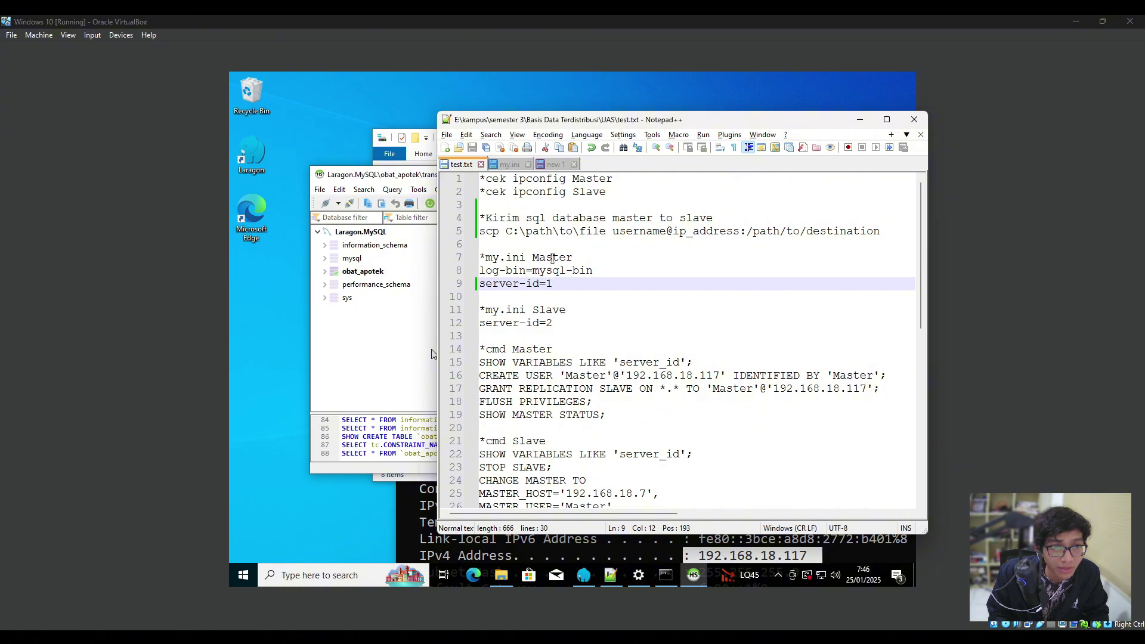
click(860, 119)
Stop Apache and MySQL in Laragon and close HeidiSQL without saving the query.
mouse_move(693, 574)
key(alt+Tab)
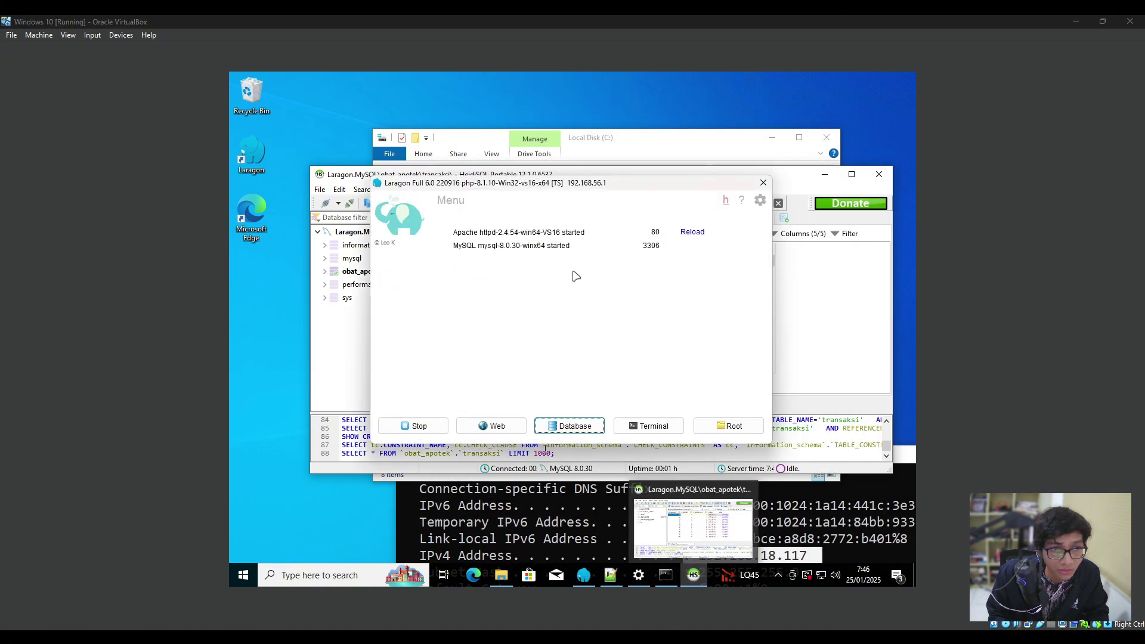
drag(567, 187, 659, 158)
click(514, 402)
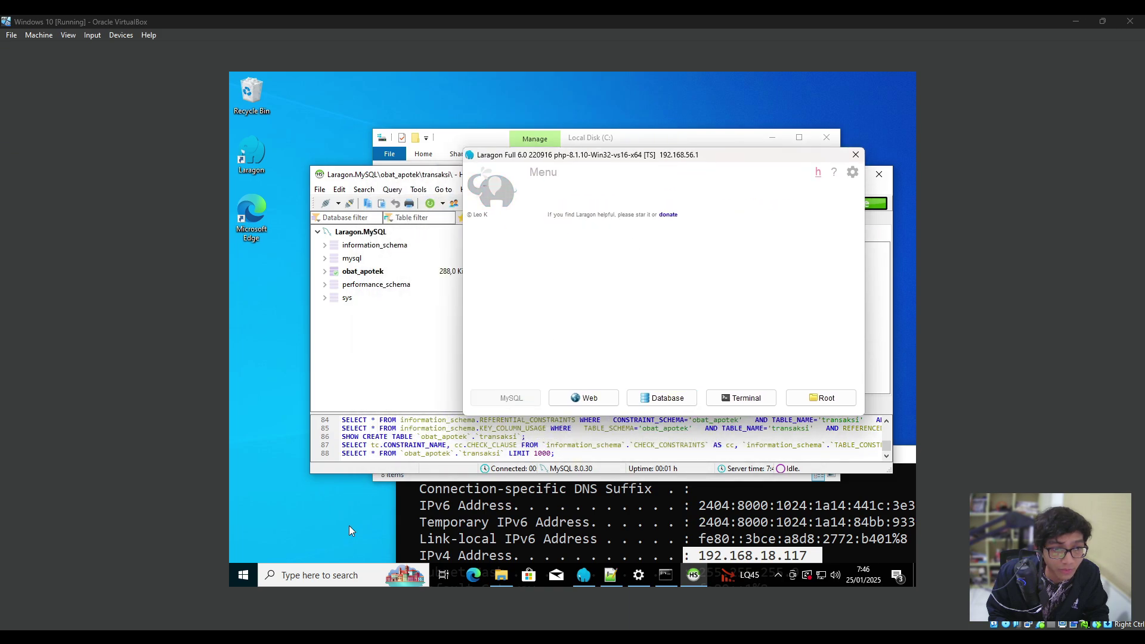
key(alt+Tab)
click(879, 173)
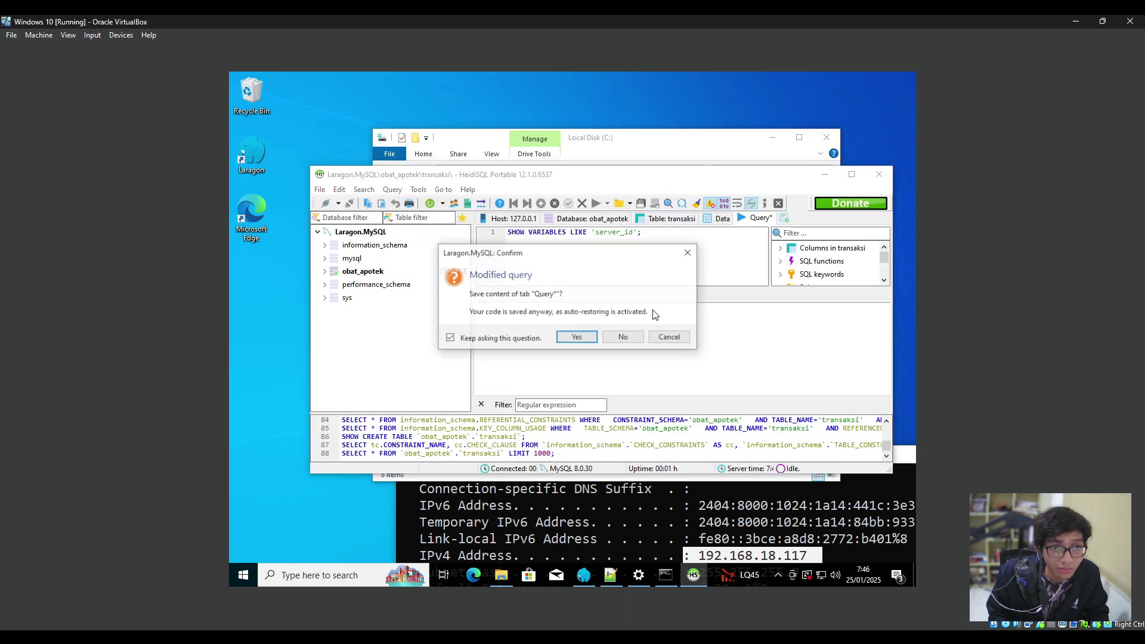
click(617, 342)
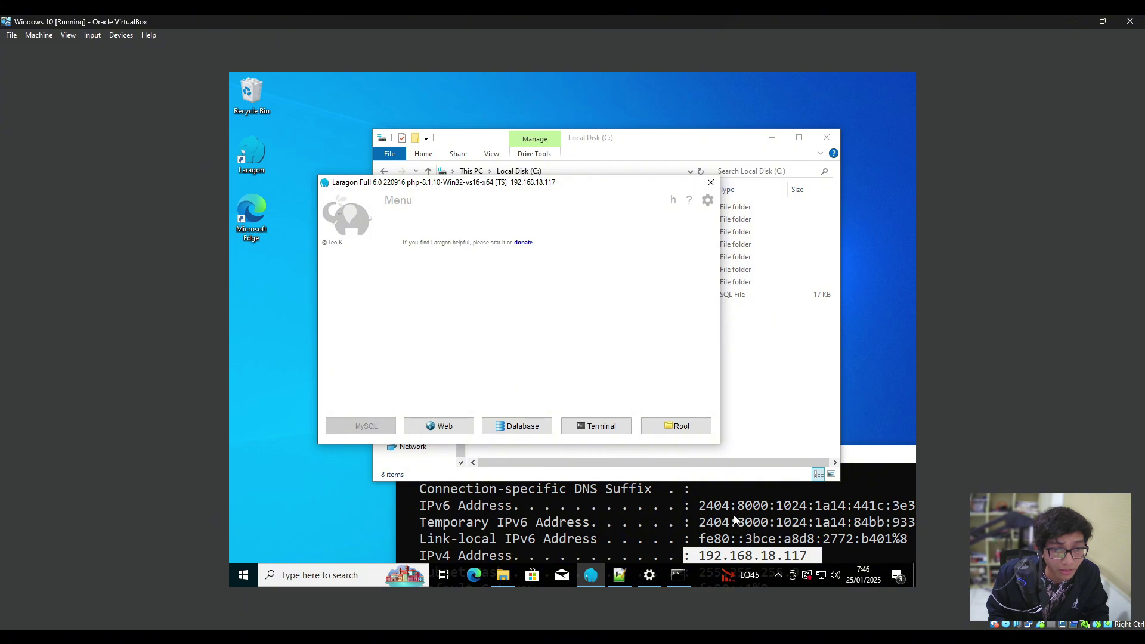
Open MySQL's my.ini from Laragon's Menu > MySQL.
click(591, 575)
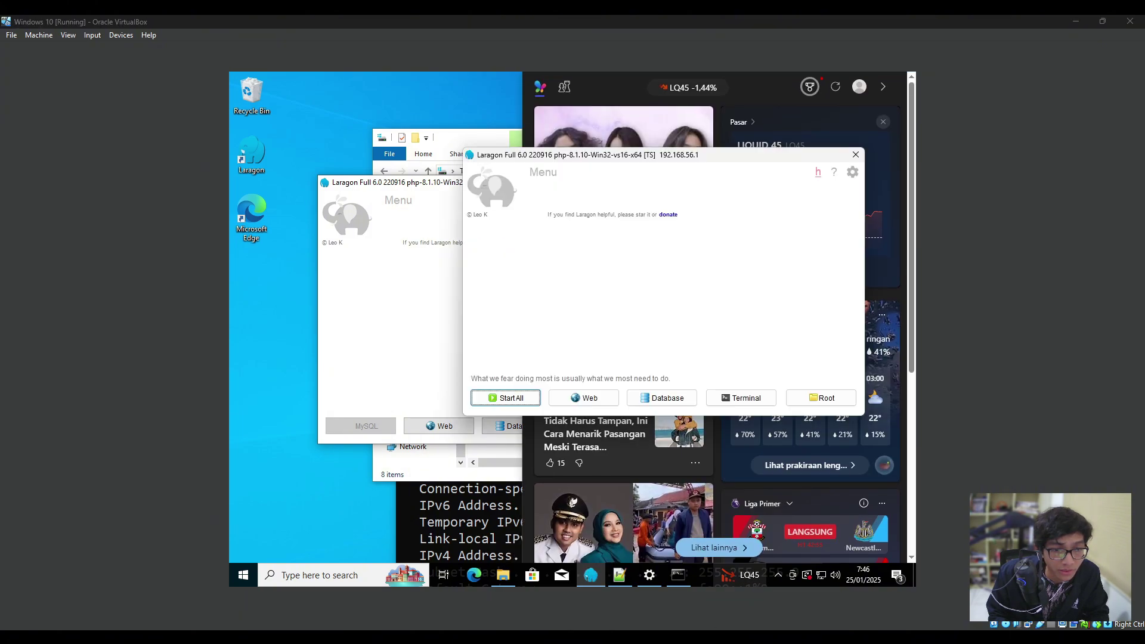
click(378, 322)
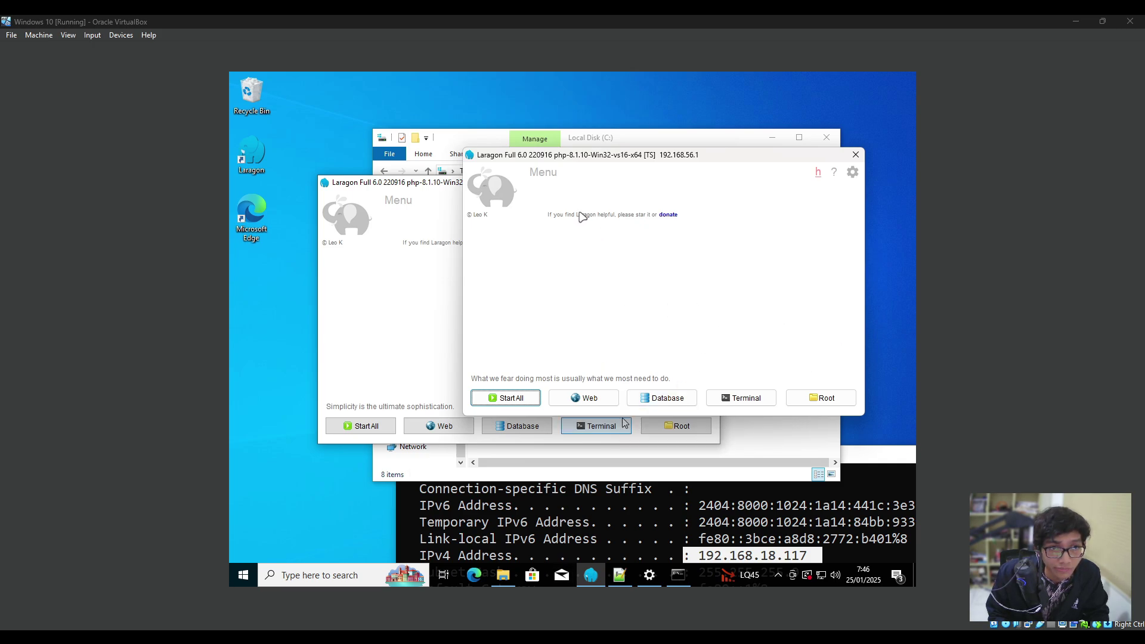
click(539, 172)
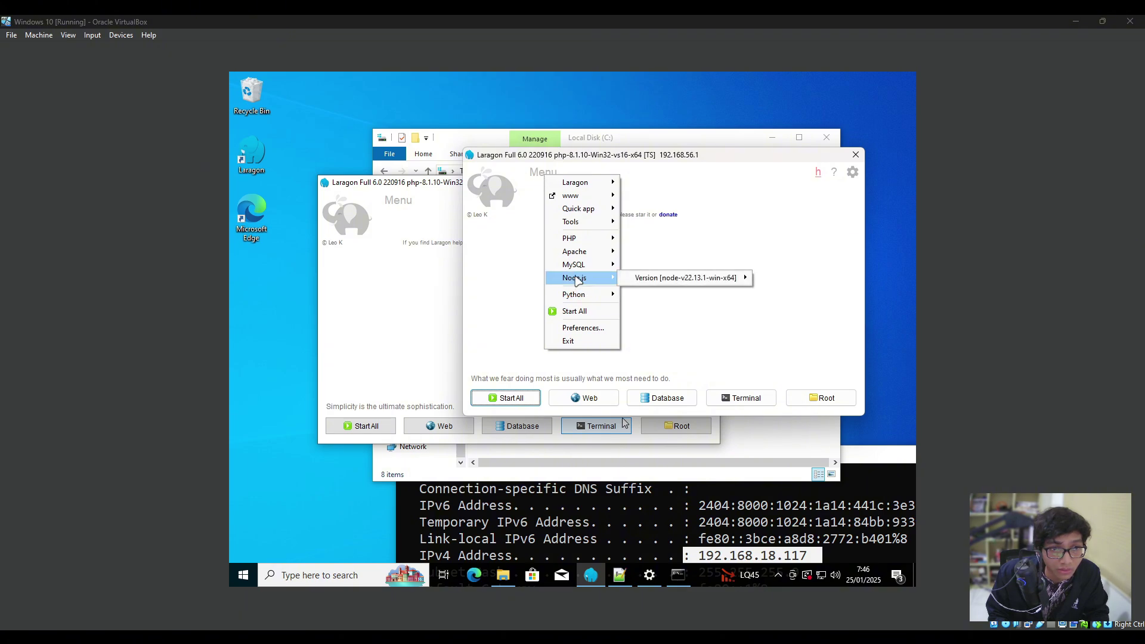
mouse_move(585, 267)
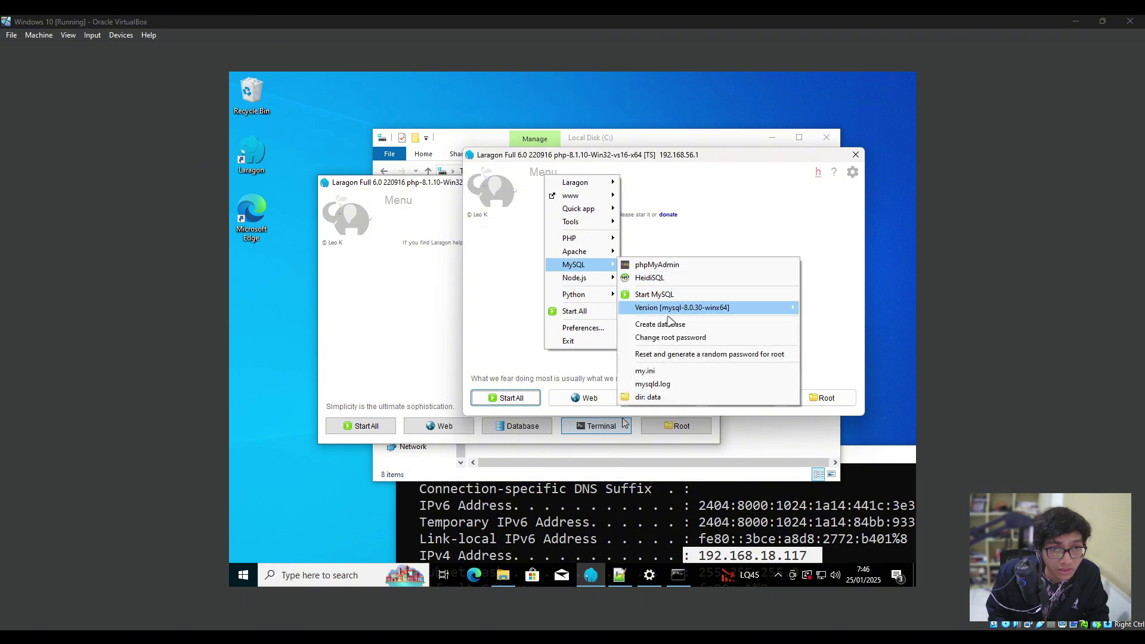
click(656, 372)
Inspect the [mysqld] replication lines in my.ini, starting with log-bin = mysql-bin.
click(583, 289)
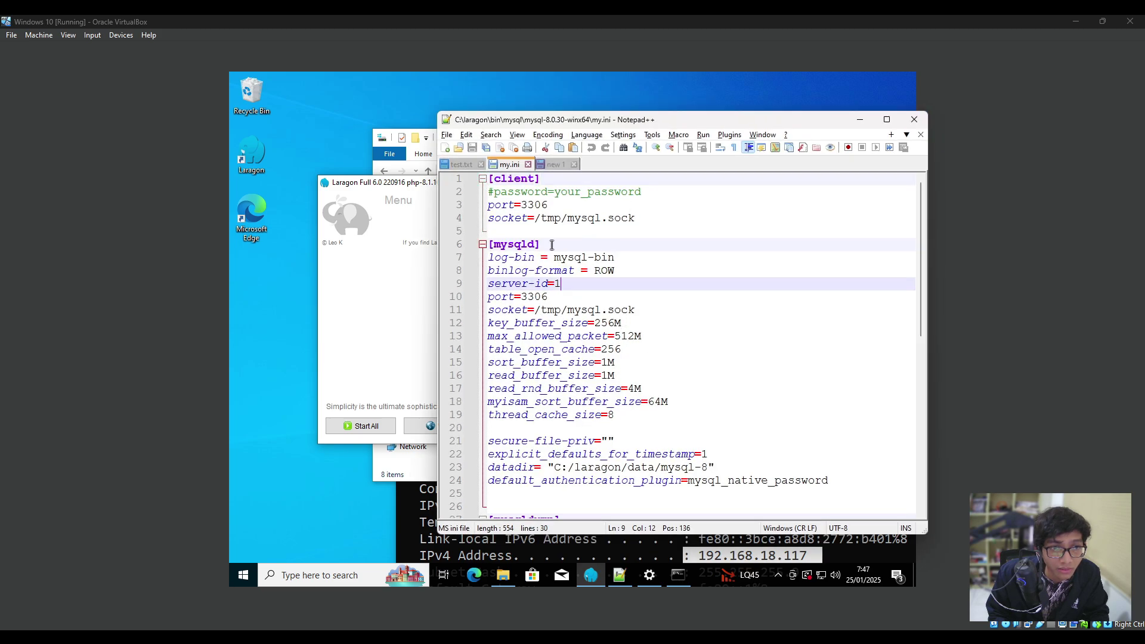
drag(586, 285, 485, 257)
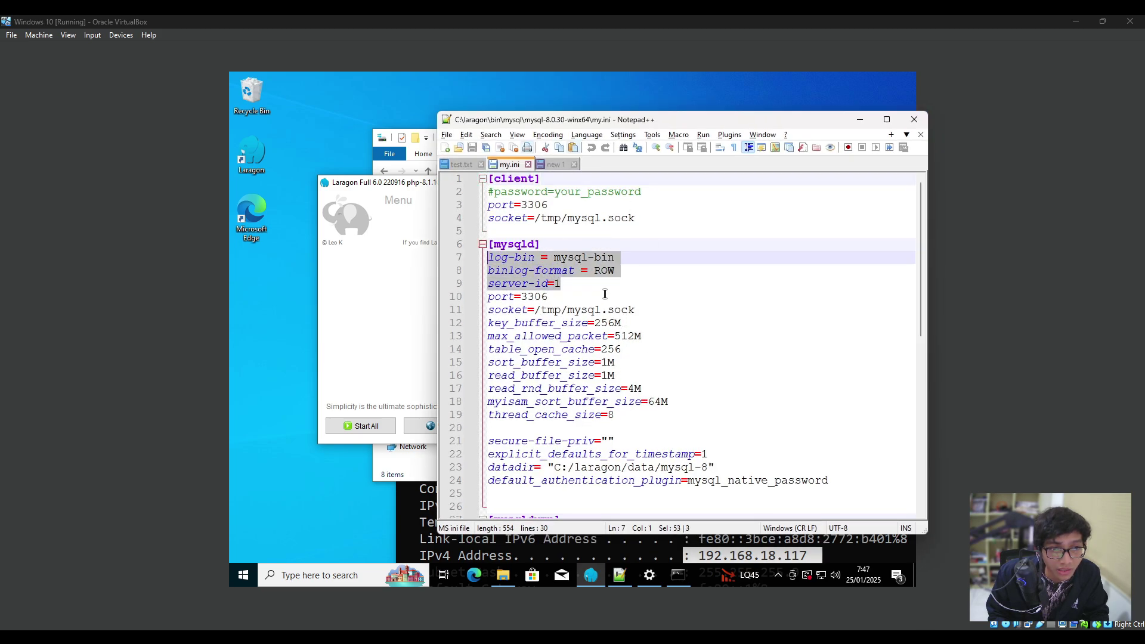
scroll(537, 274, up, 5)
click(531, 312)
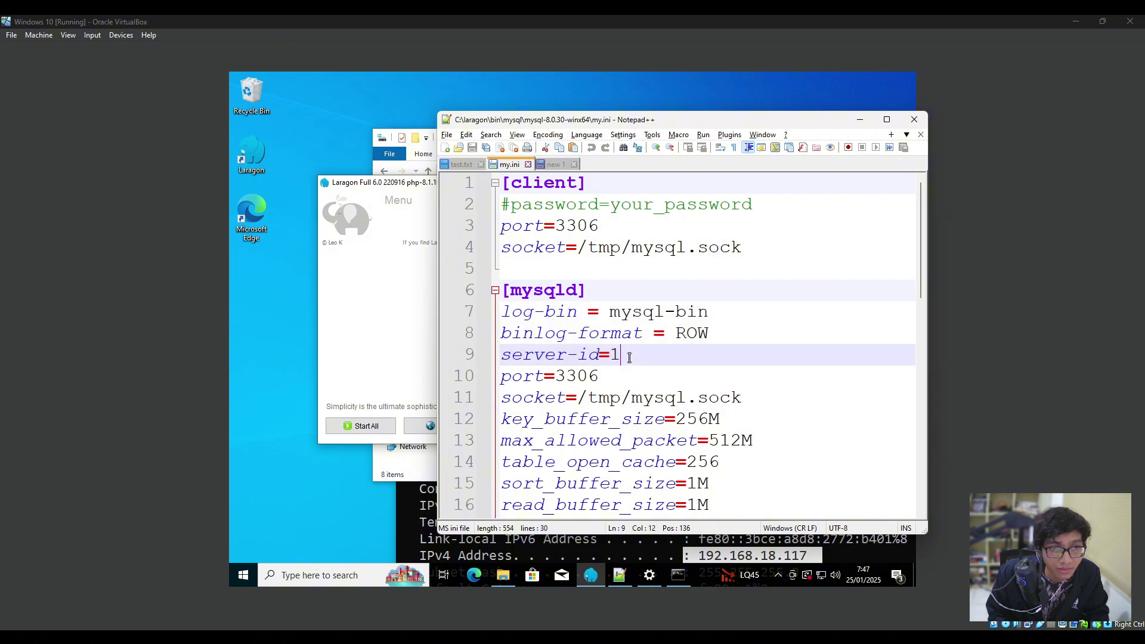
drag(531, 312, 500, 310)
click(712, 311)
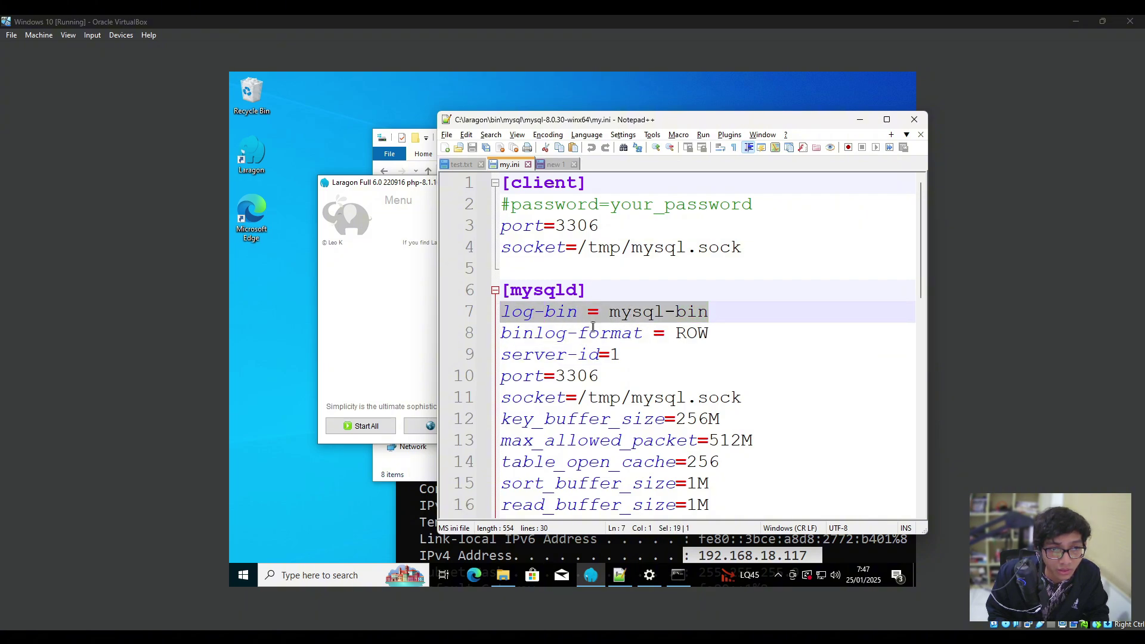
click(668, 379)
Verify the binlog-format = ROW and server-id=1 lines in my.ini.
click(640, 359)
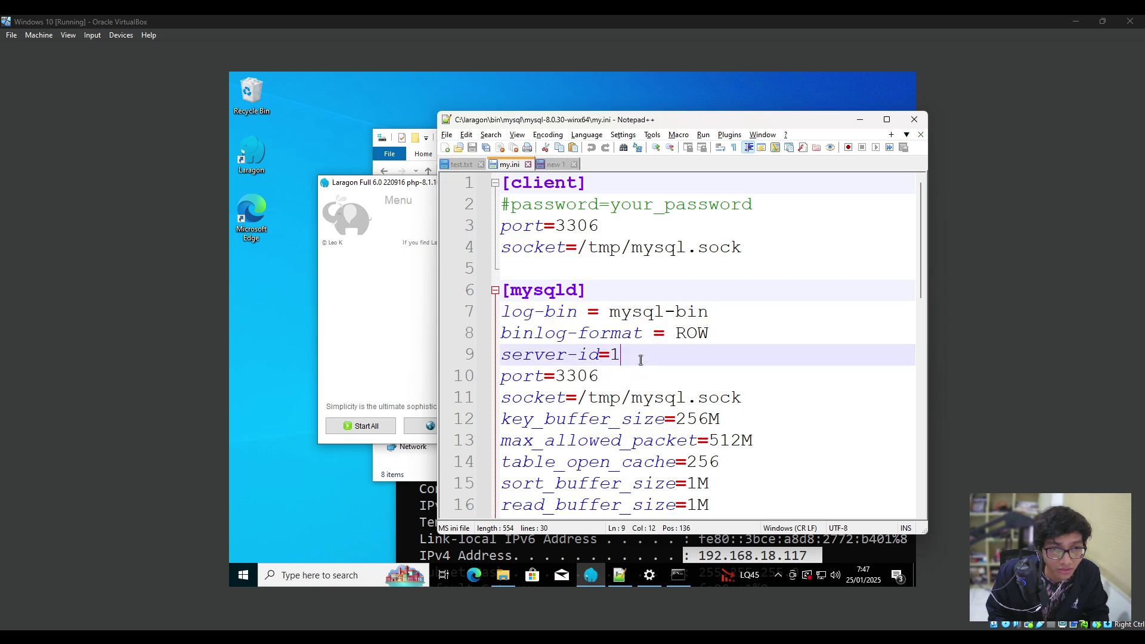
click(727, 332)
click(637, 355)
click(713, 336)
drag(713, 336, 507, 332)
click(634, 356)
drag(633, 356, 501, 355)
click(650, 356)
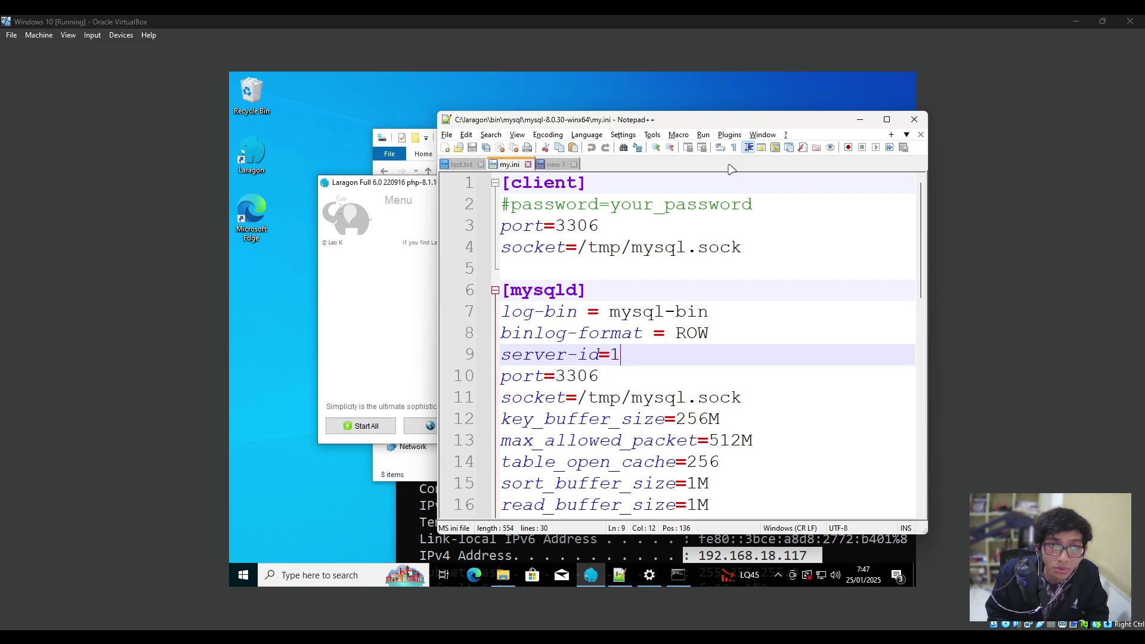
Compare with the test.txt notes, where the slave entry reads server-id=2.
drag(726, 126, 580, 155)
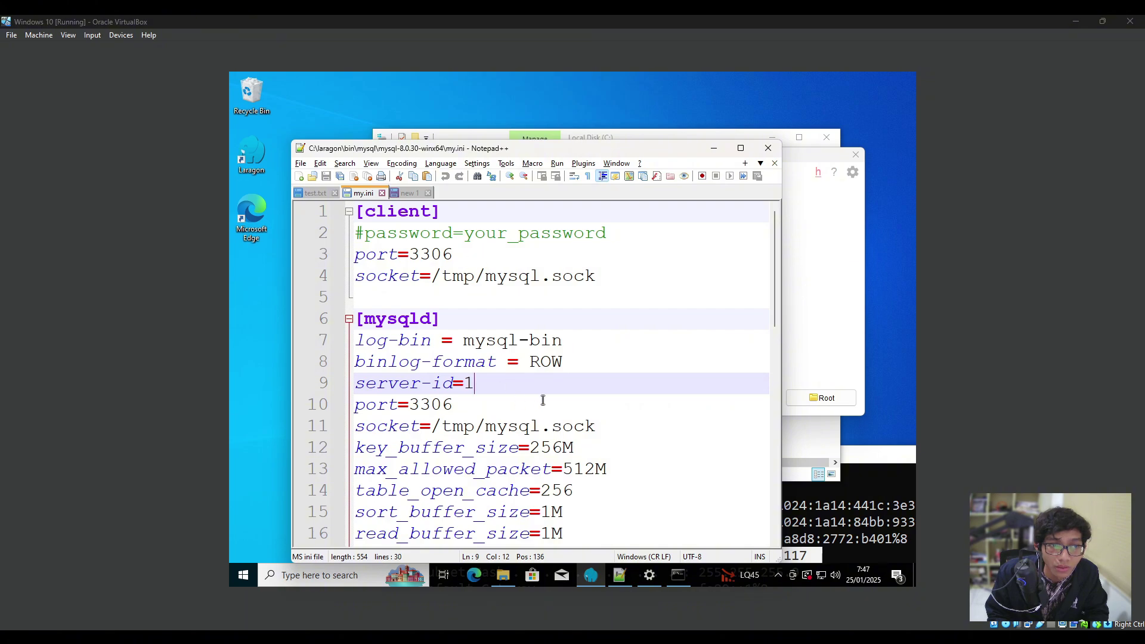
click(485, 401)
click(502, 385)
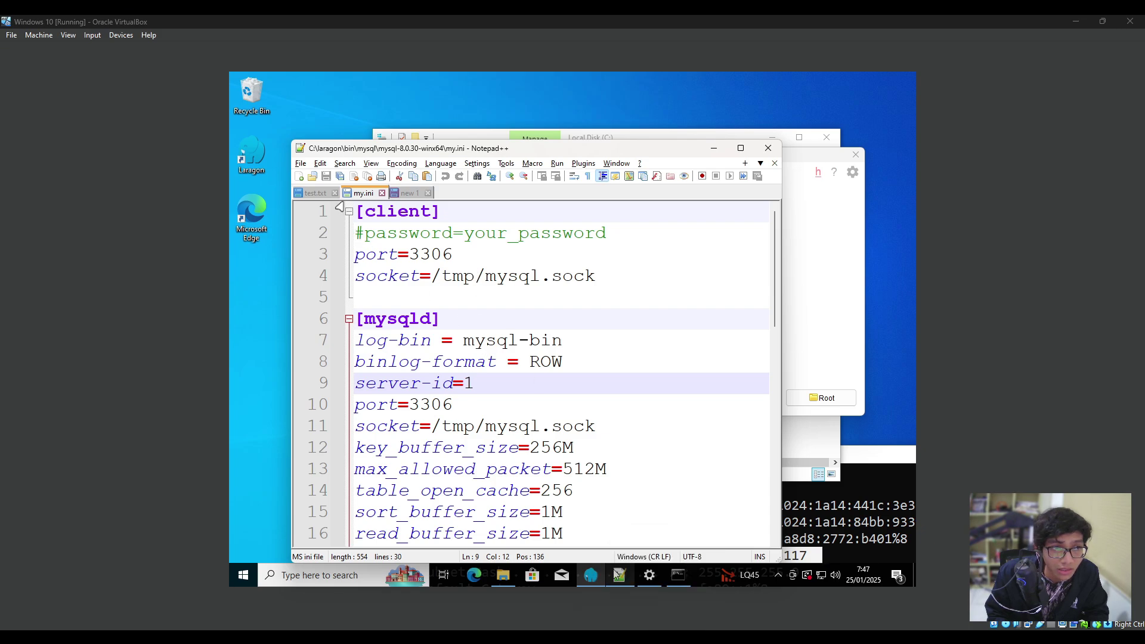
click(315, 192)
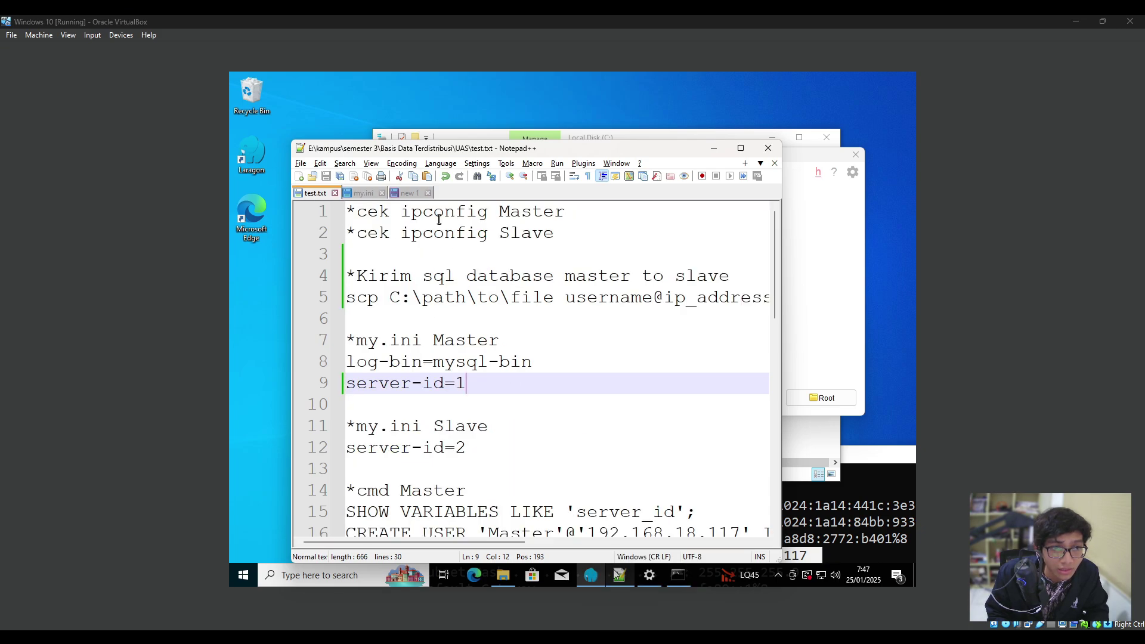
click(460, 404)
drag(481, 451, 347, 447)
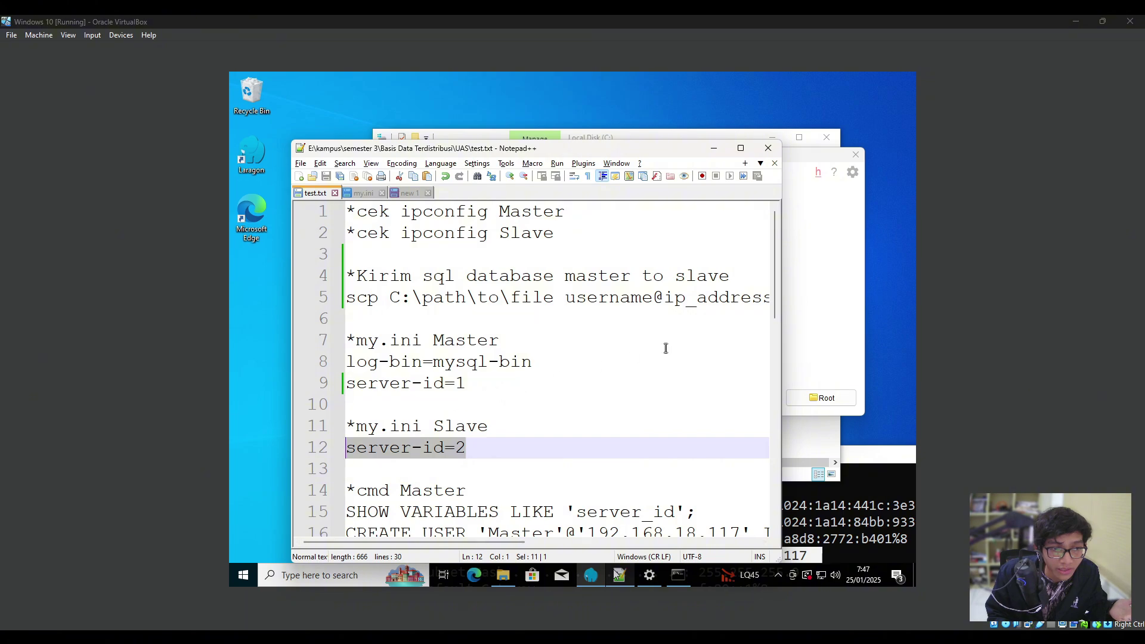
Reopen MySQL's my.ini via Laragon's menu and reload the changed files from disk.
click(714, 148)
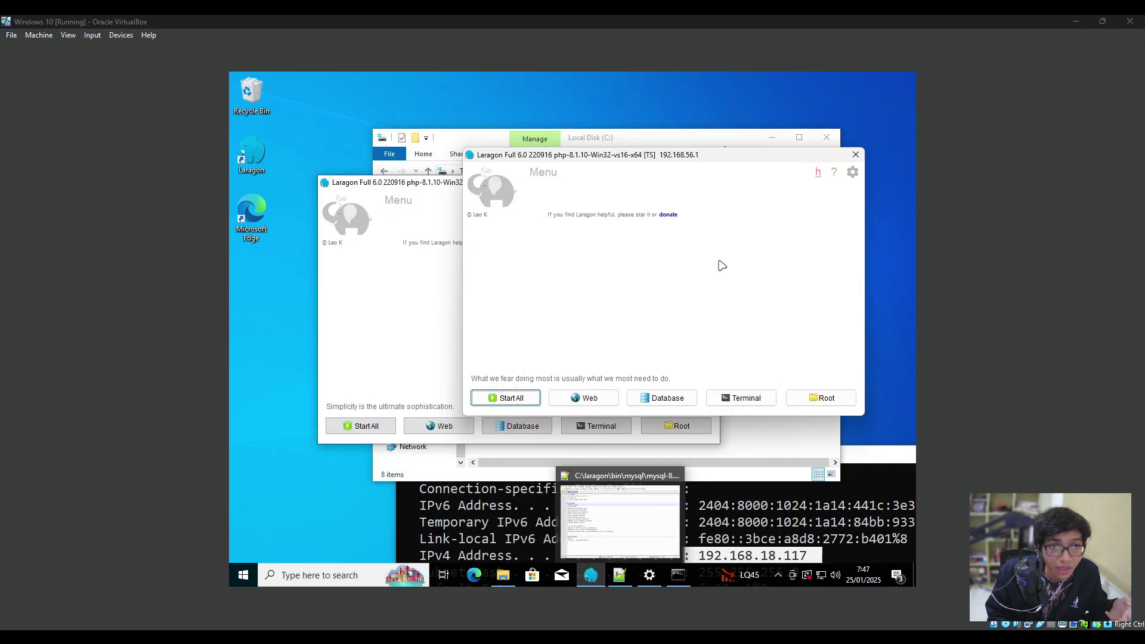
click(856, 154)
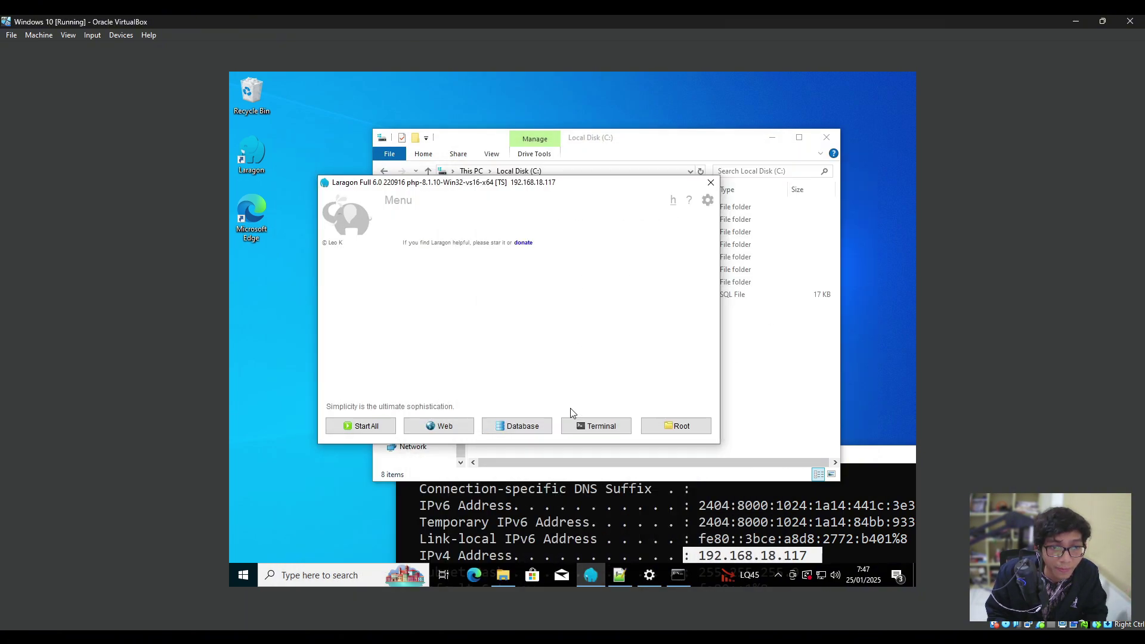
click(399, 201)
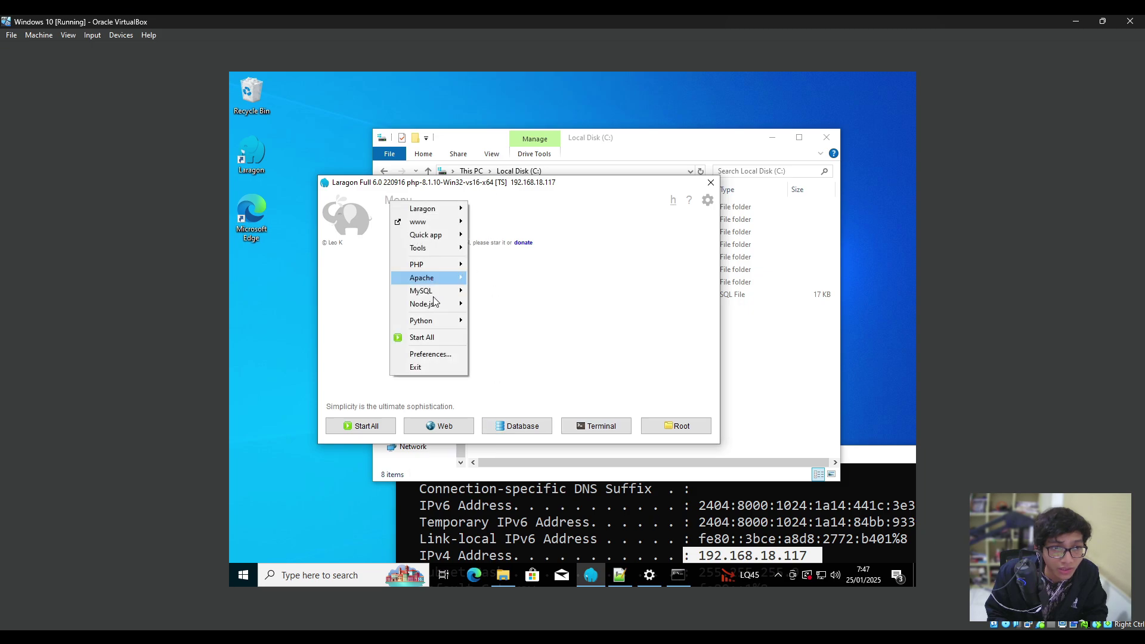
mouse_move(432, 297)
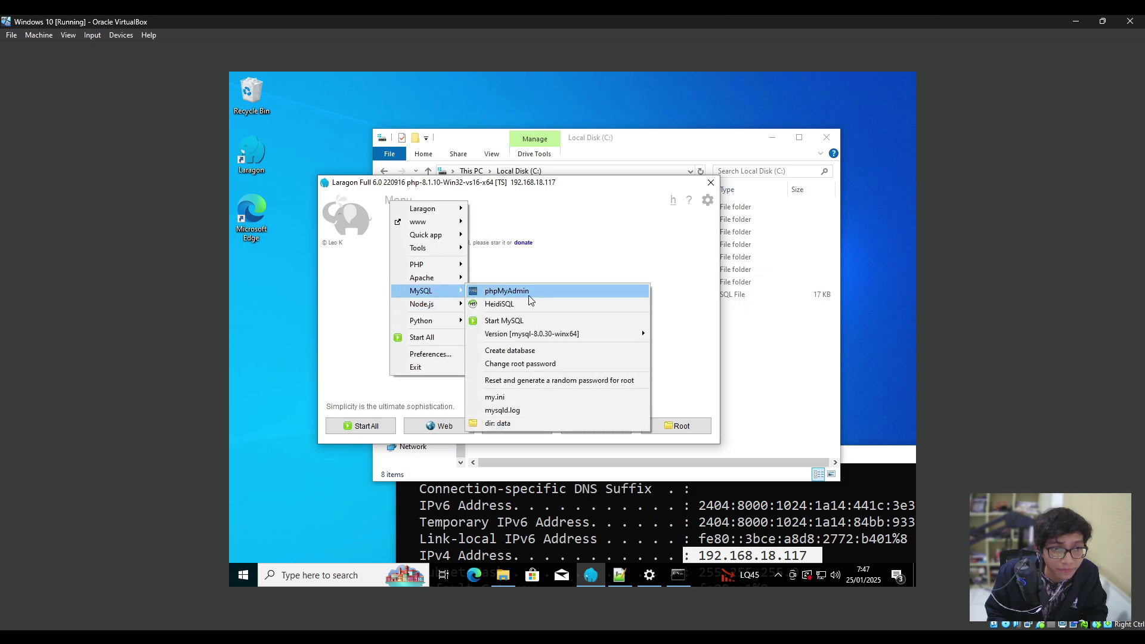
click(516, 401)
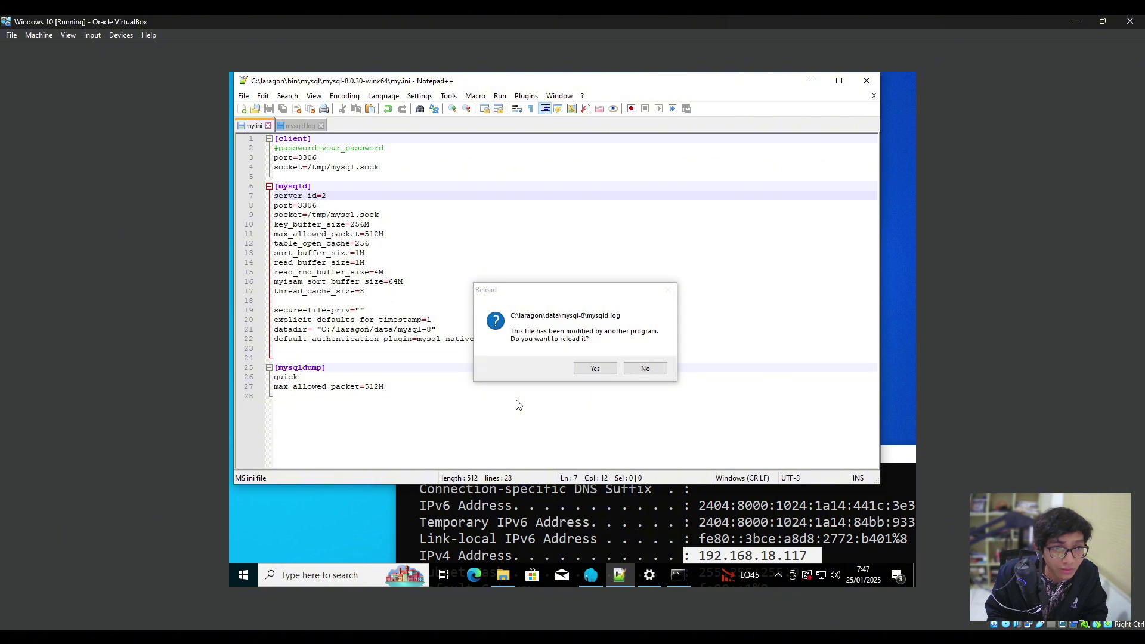
click(594, 369)
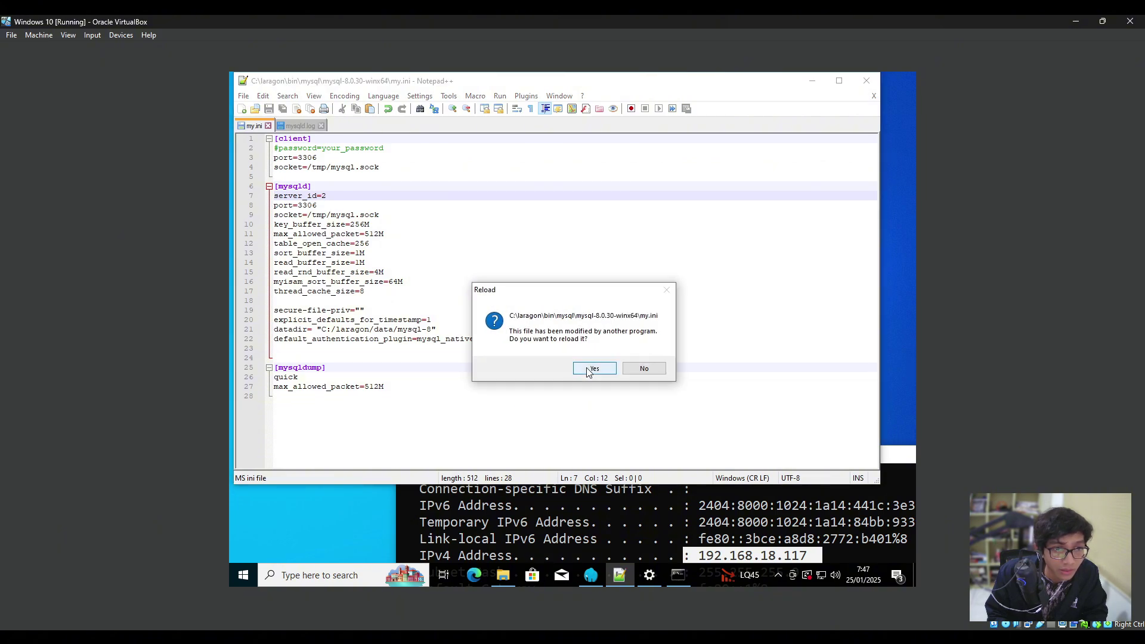
click(593, 368)
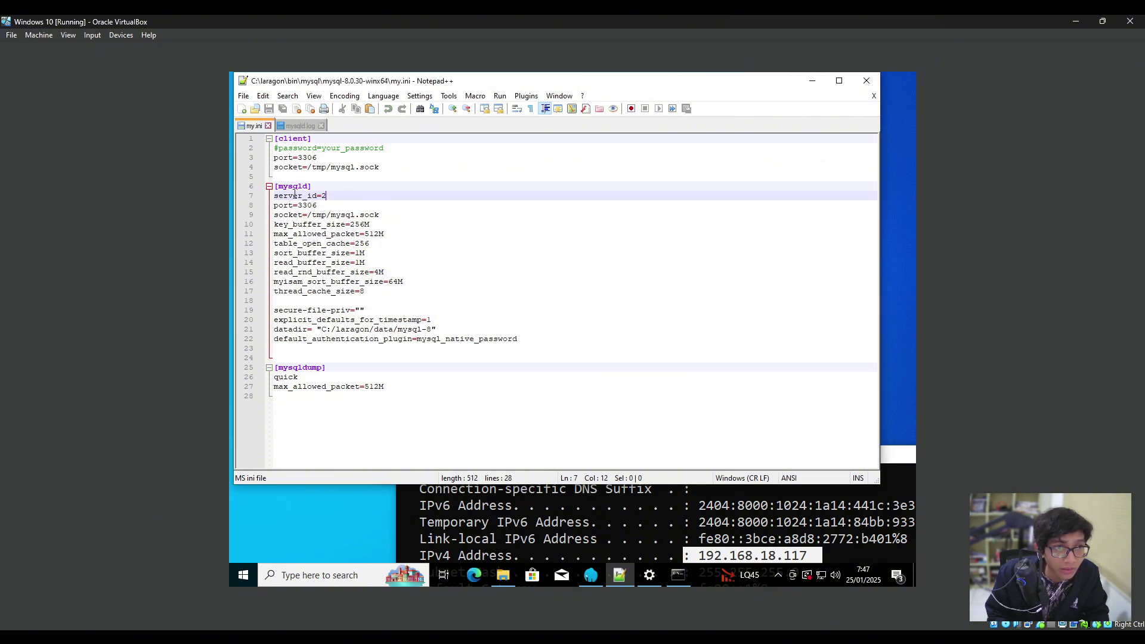
Check that server_id=2 appears under the [mysqld] heading in my.ini.
scroll(294, 194, up, 8)
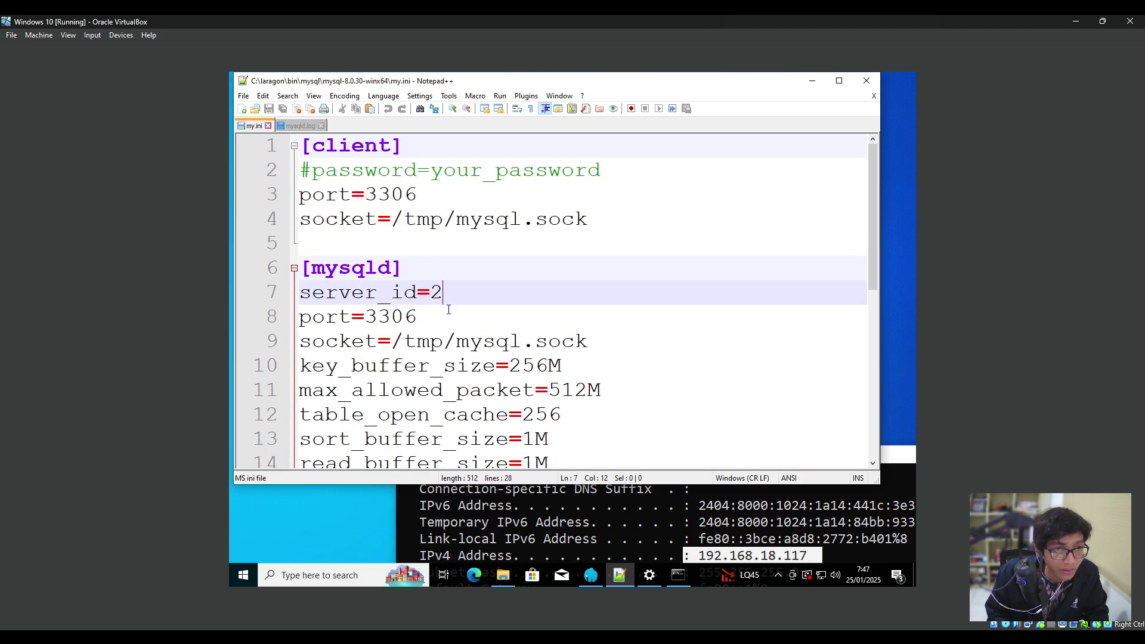
drag(443, 292, 278, 290)
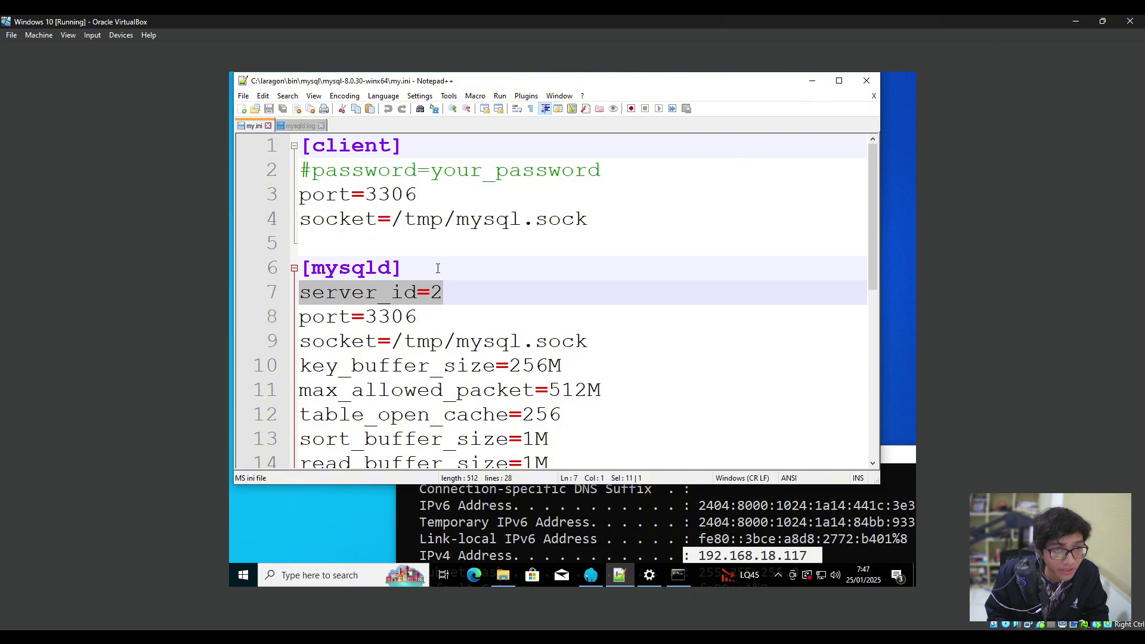
click(453, 291)
drag(453, 292, 278, 290)
click(450, 293)
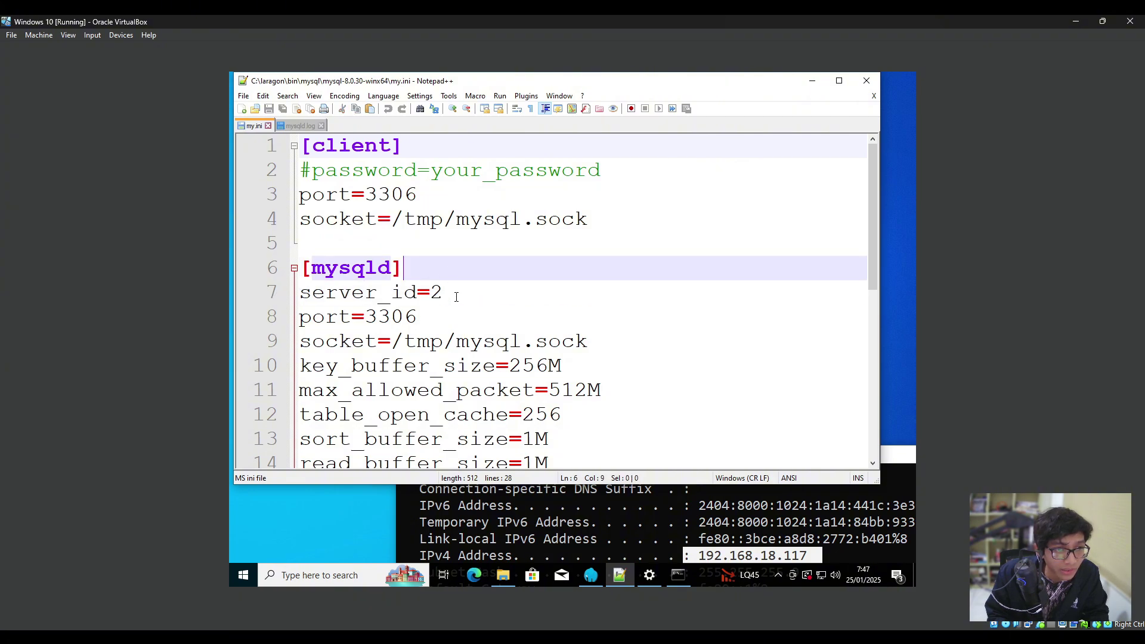
click(444, 271)
click(454, 291)
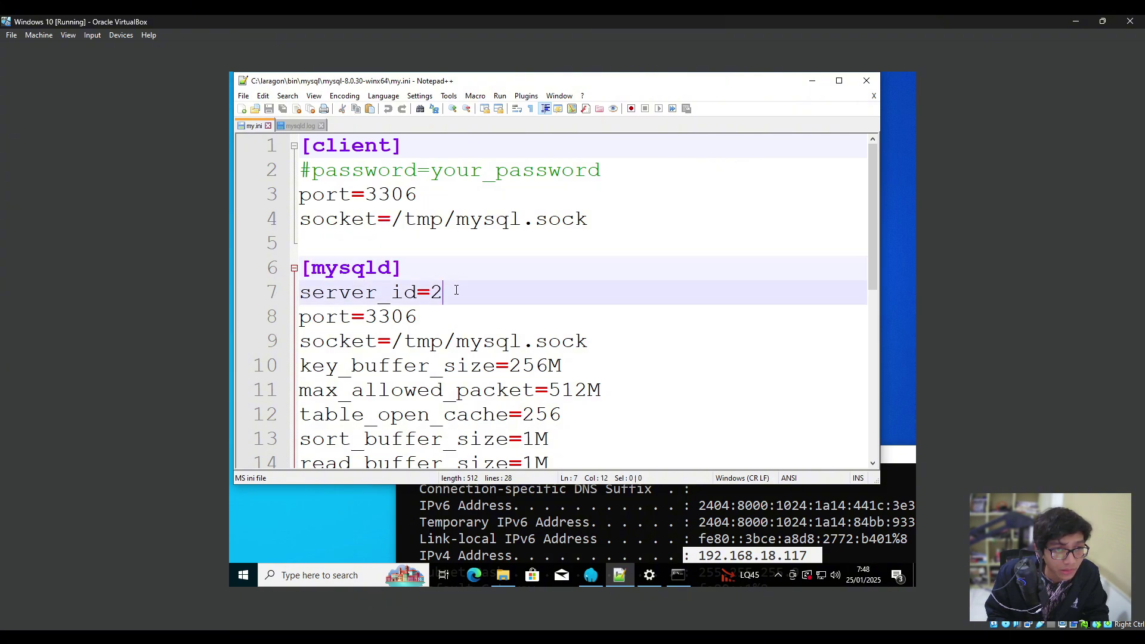
drag(454, 291, 285, 292)
click(459, 293)
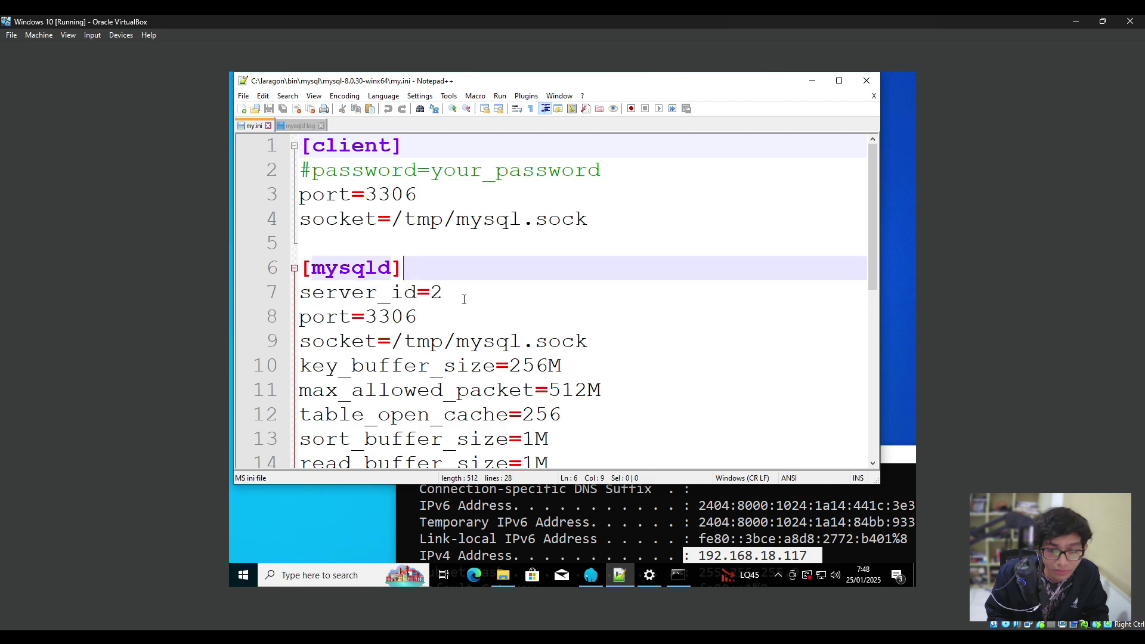
Close the my.ini editor and return to the test.txt replication notes.
click(459, 269)
scroll(477, 315, down, 4)
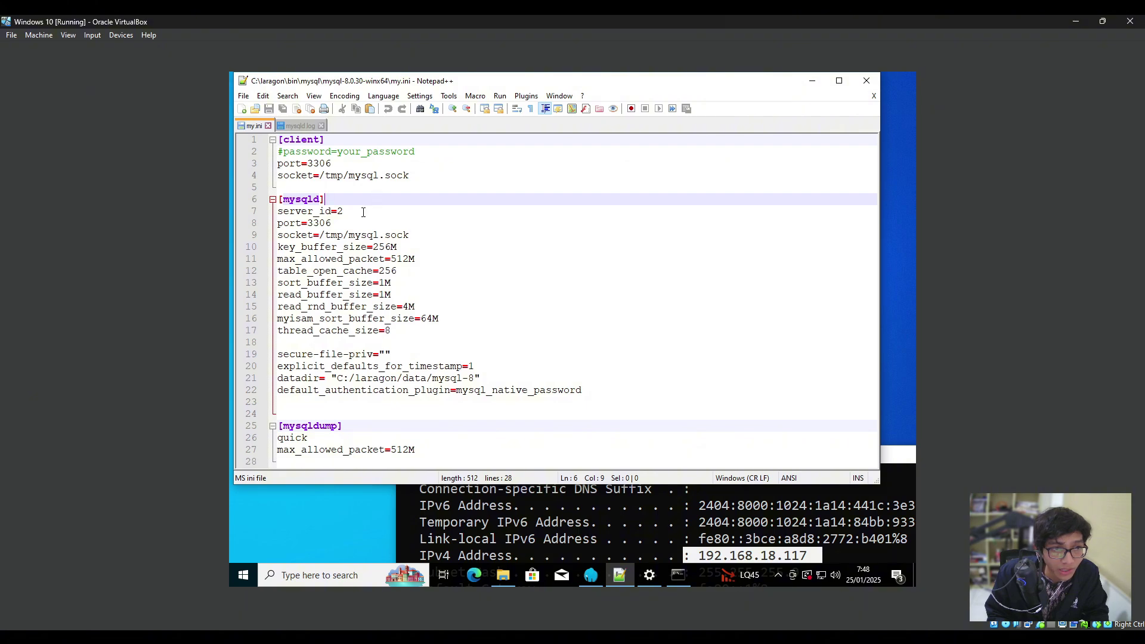
click(362, 213)
click(404, 342)
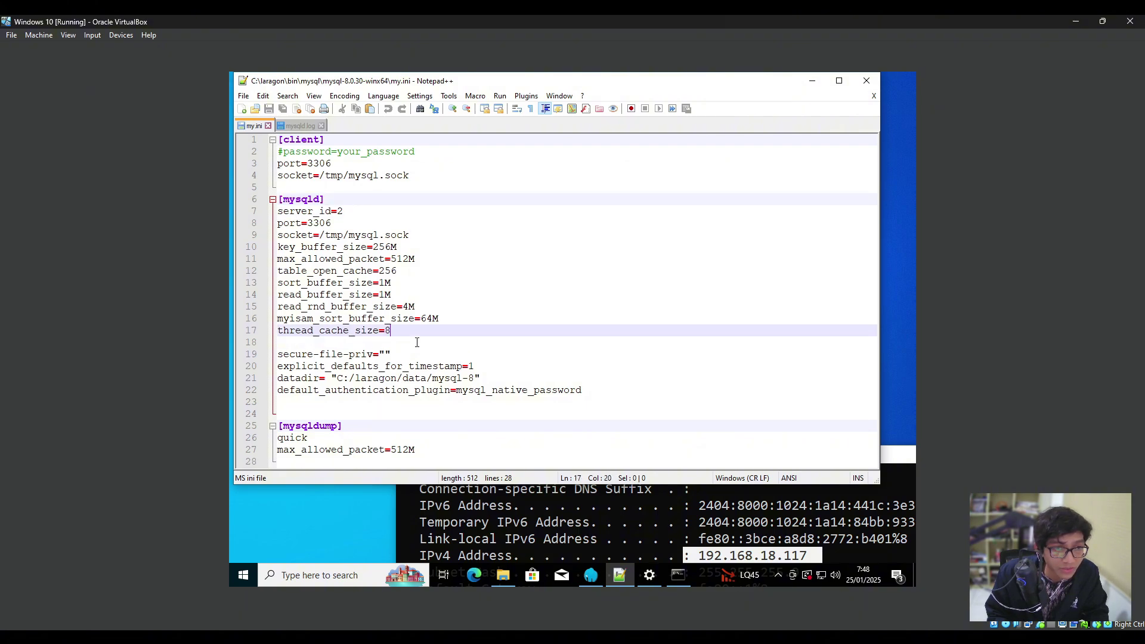
click(866, 80)
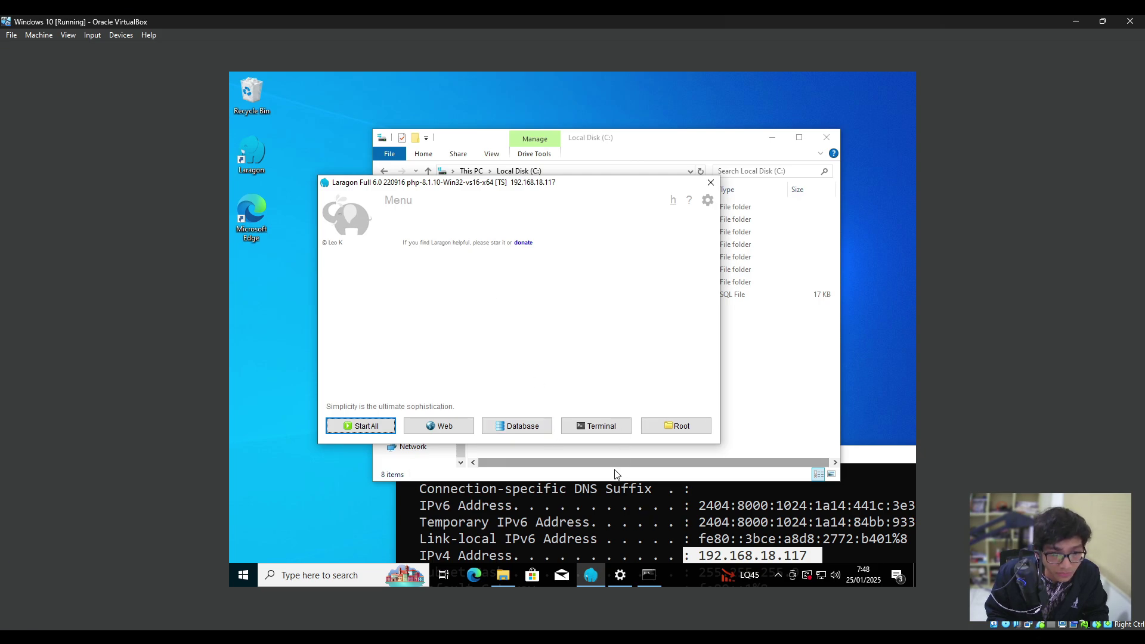
click(649, 575)
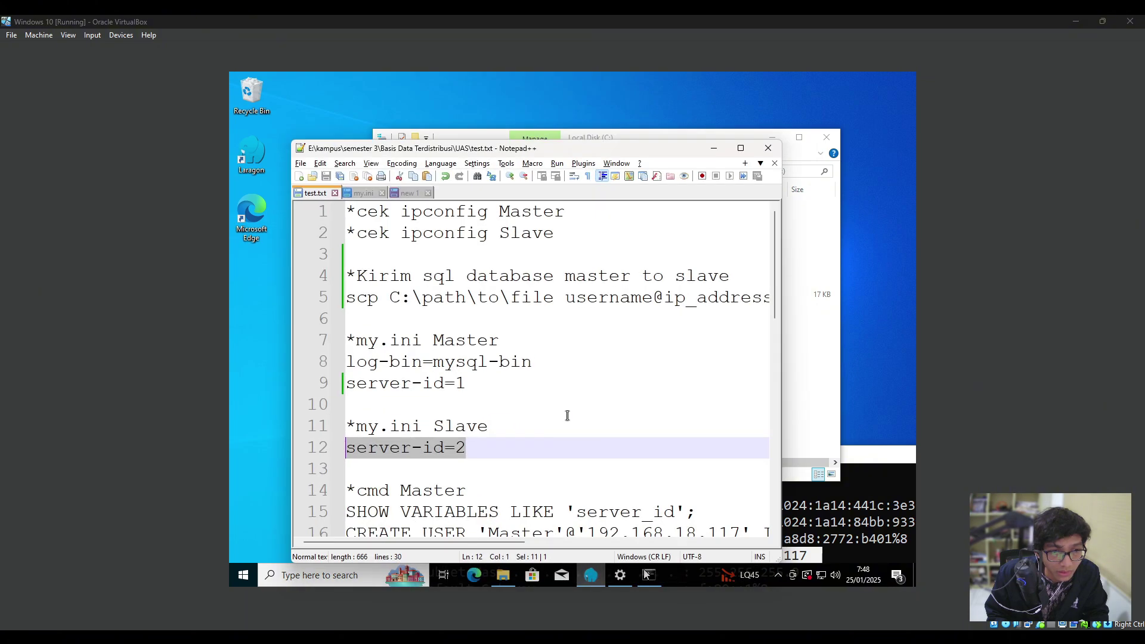
Scroll test.txt down to the *cmd Master and Slave command notes.
scroll(567, 416, down, 3)
ctrl+scroll(525, 377, down, 3)
click(444, 364)
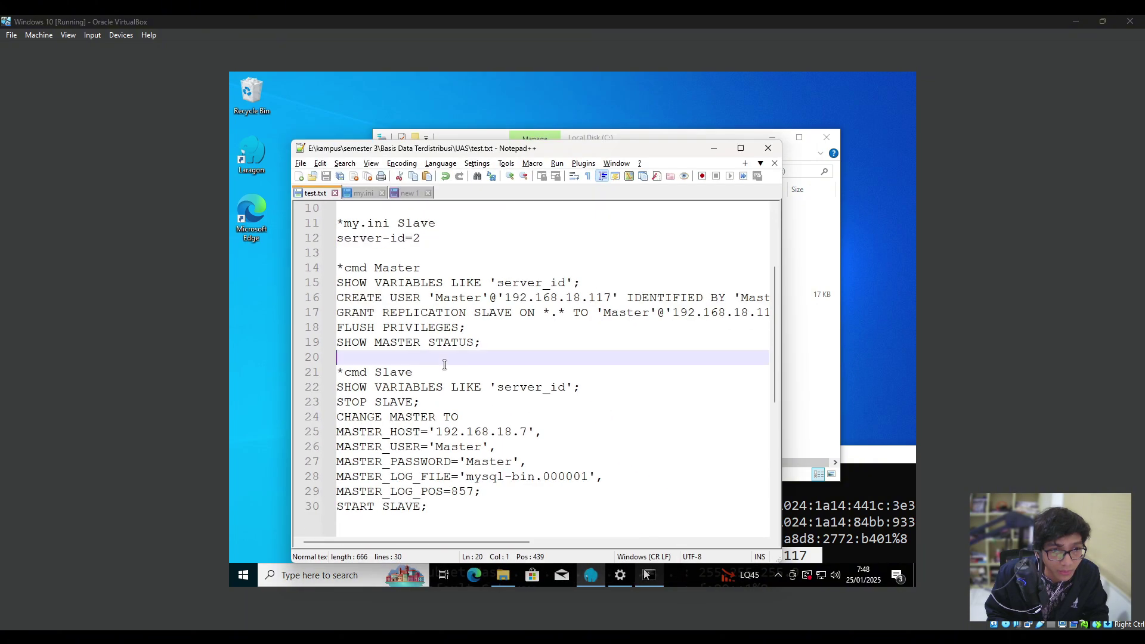
click(399, 270)
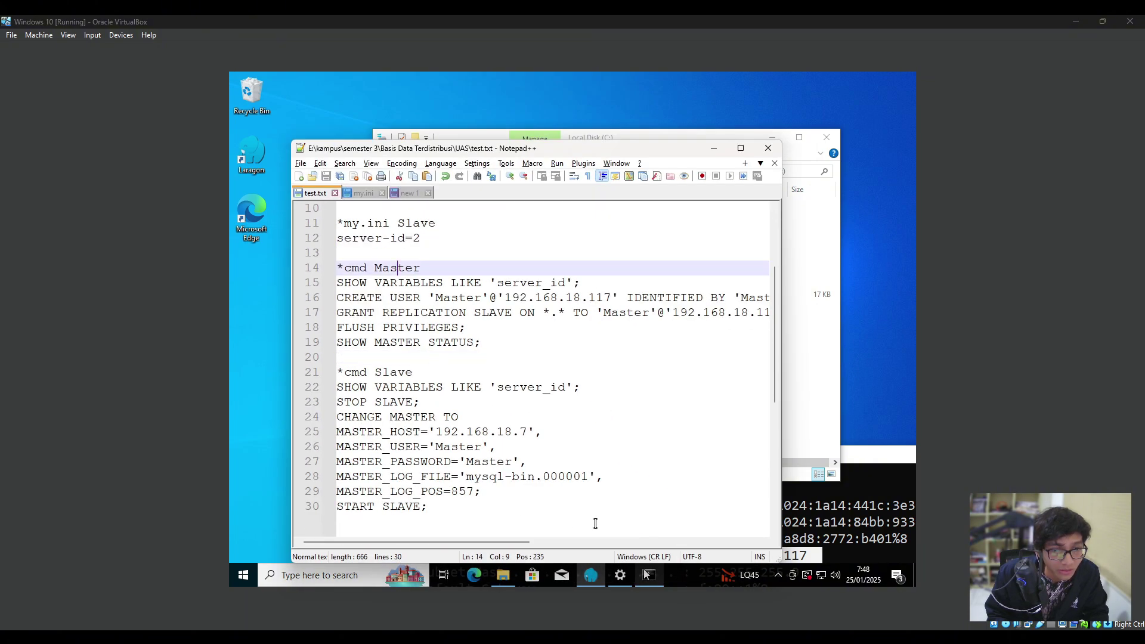
Close the PowerShell window and bring up Laragon showing Apache (80) and MySQL (3306) running.
click(649, 575)
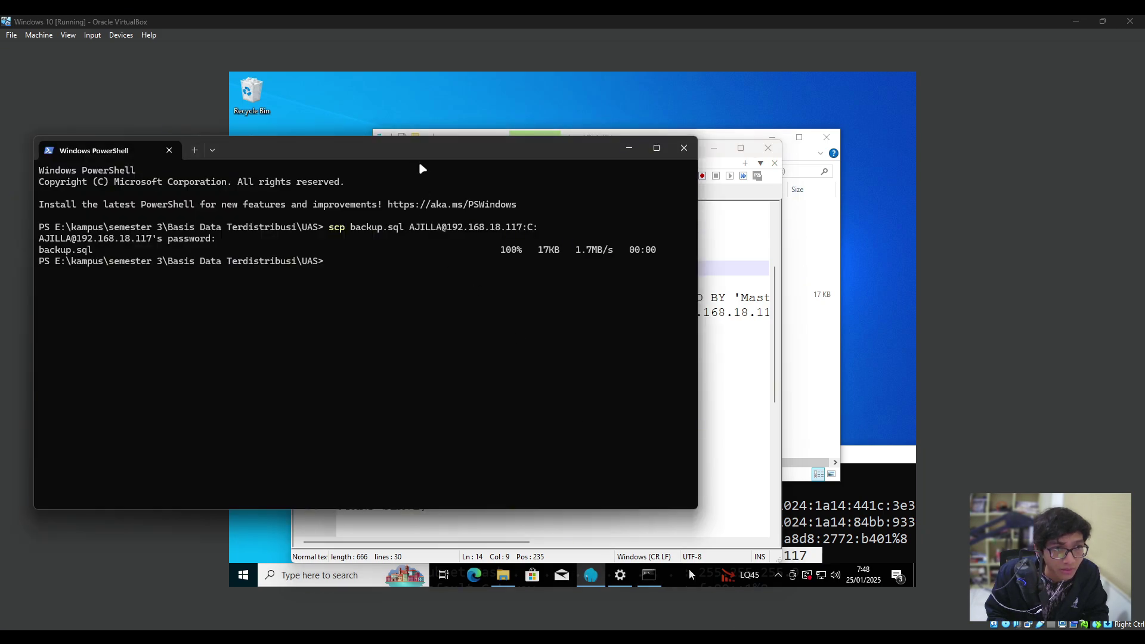
drag(421, 169, 650, 165)
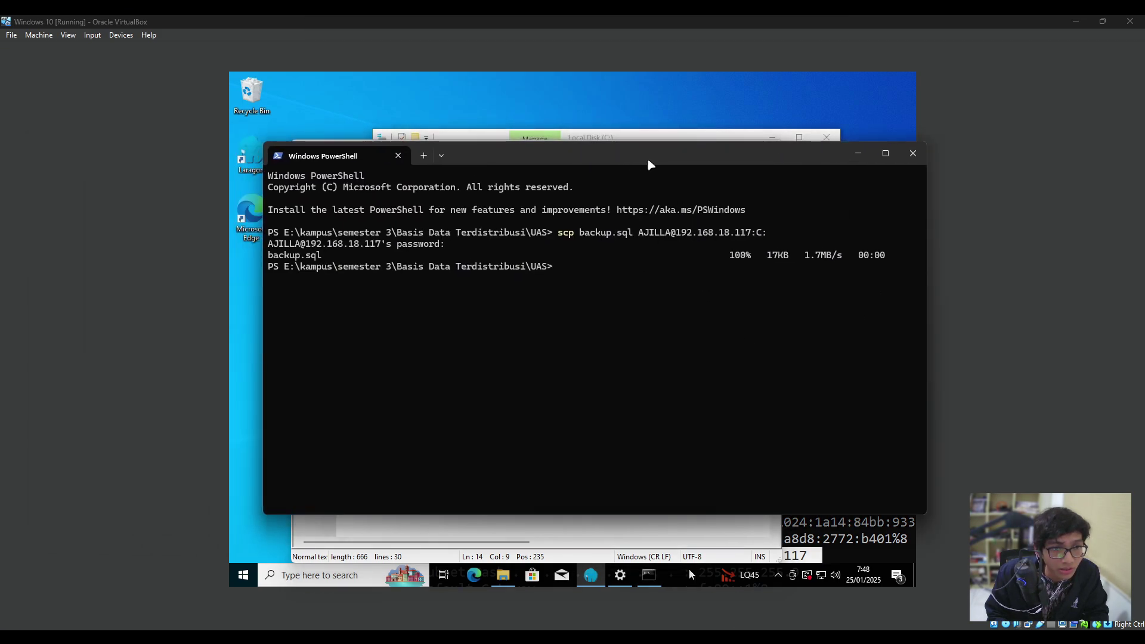
click(912, 154)
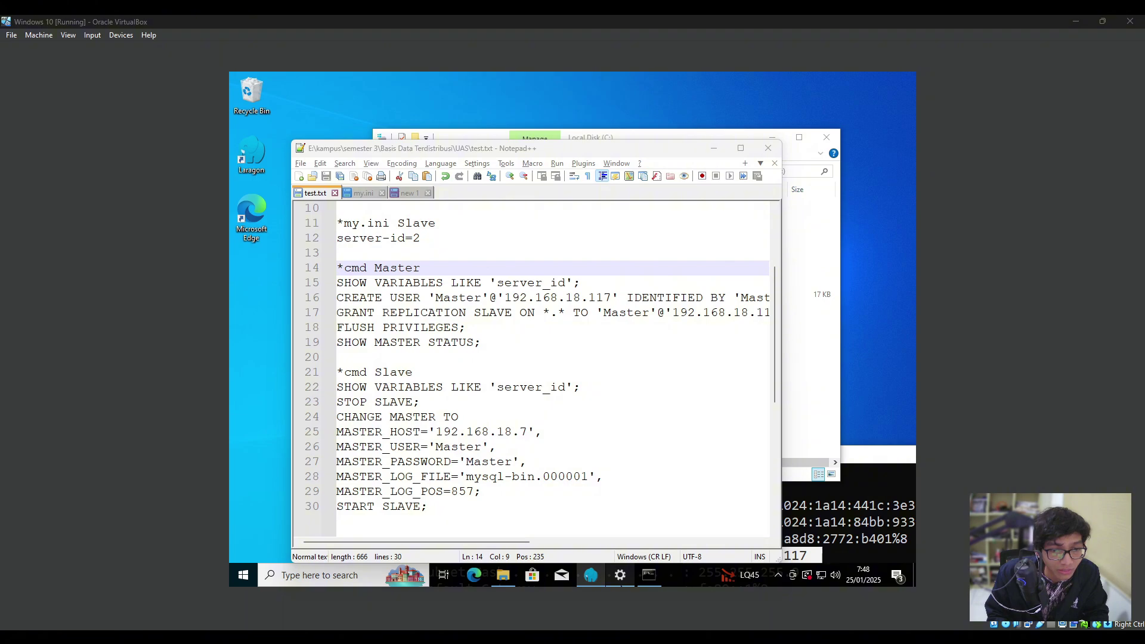
click(591, 575)
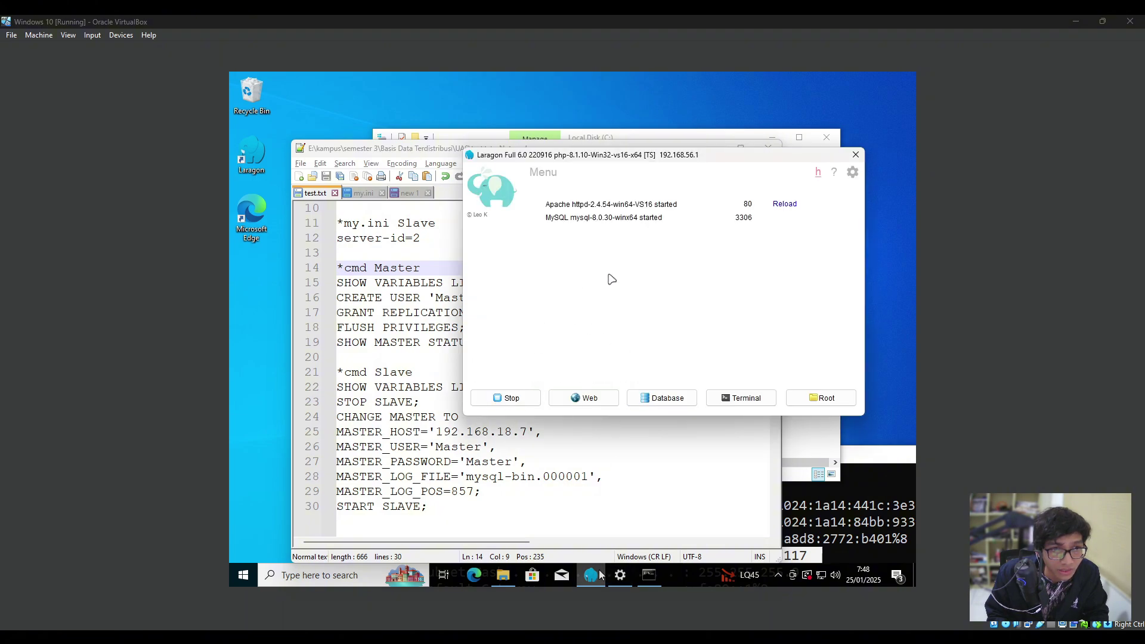
Open the Laragon.MySQL session in HeidiSQL and close the old window, discarding both unsaved queries.
click(658, 401)
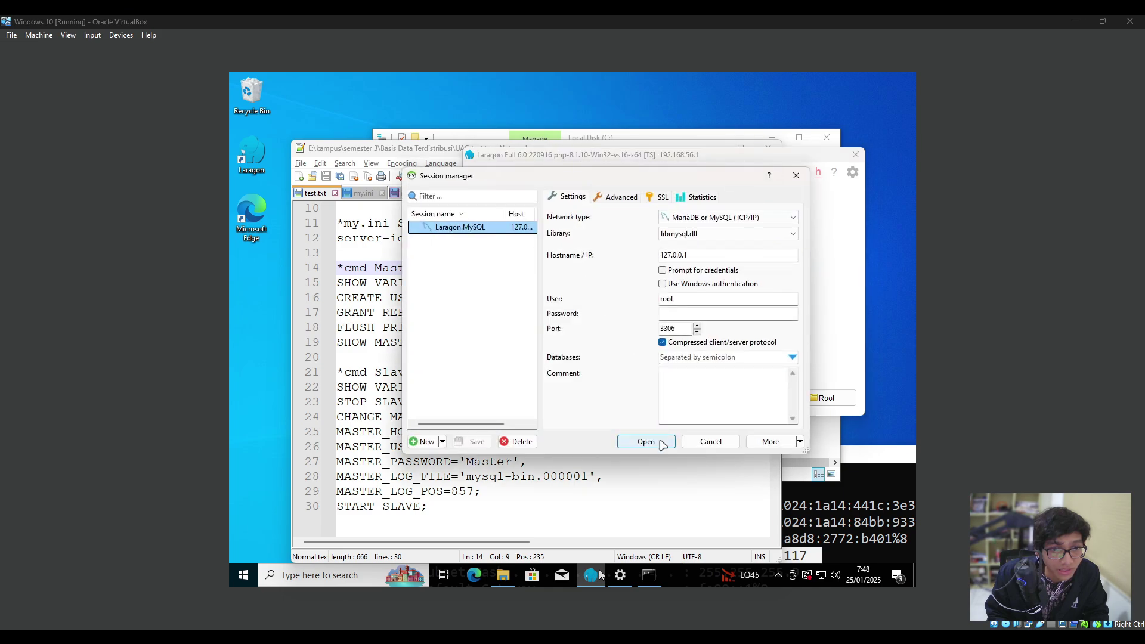
click(661, 443)
mouse_move(753, 574)
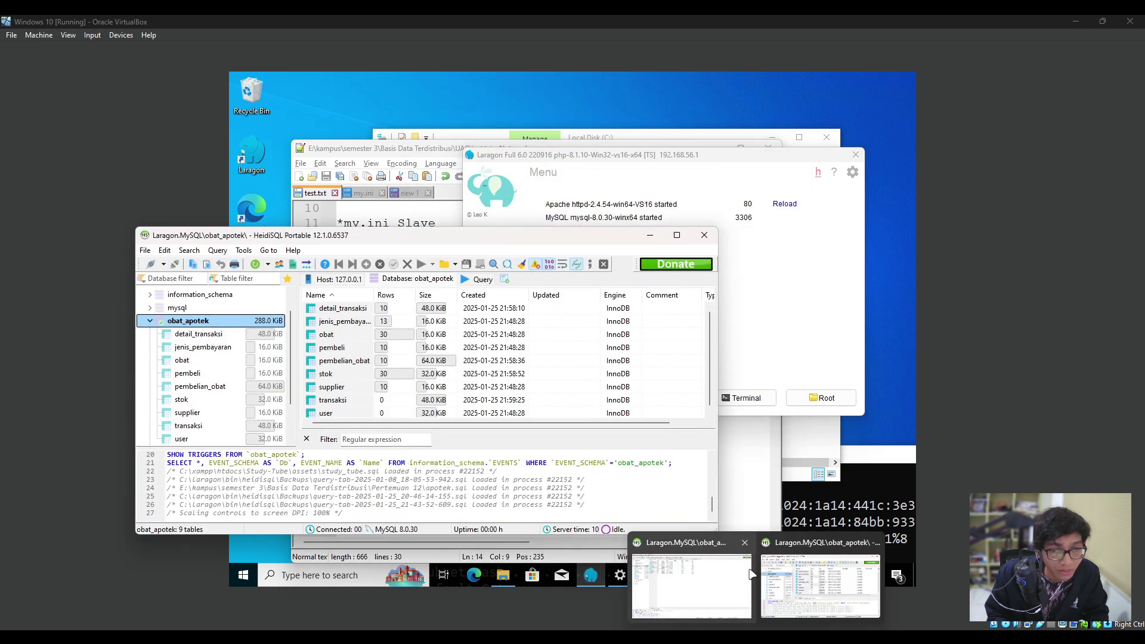
click(745, 542)
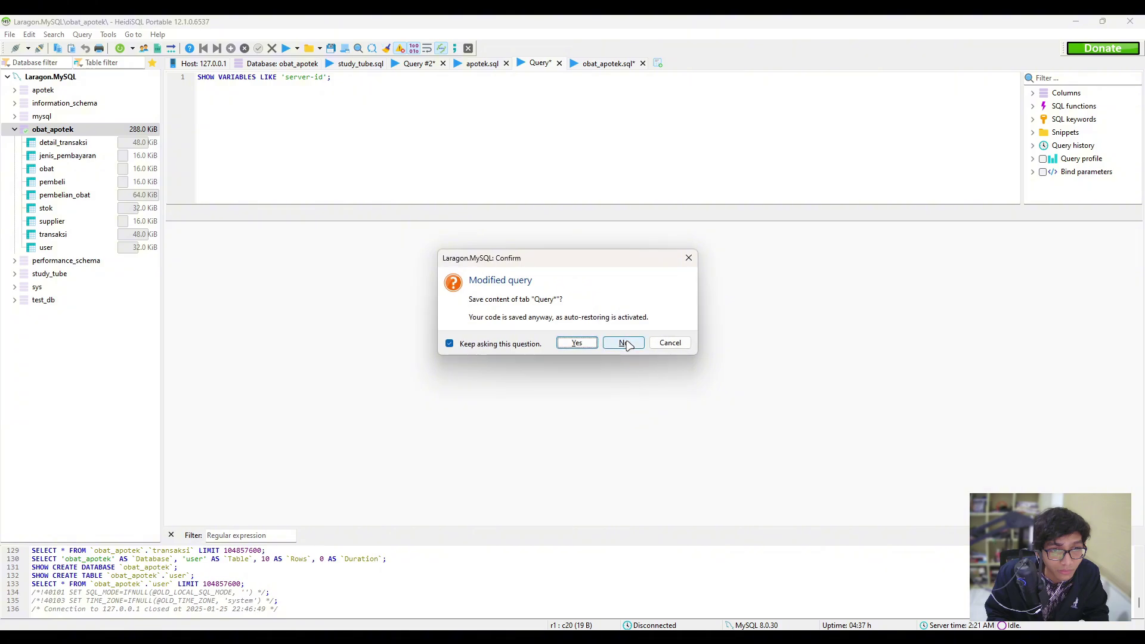
click(625, 343)
click(623, 343)
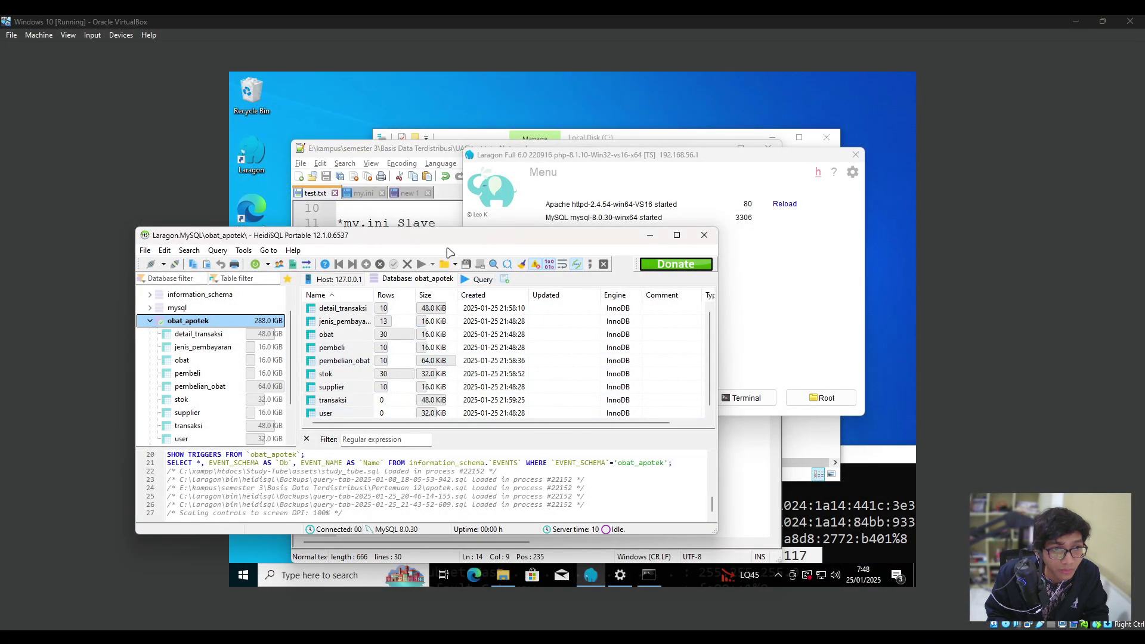
Maximize HeidiSQL and open a blank query tab for obat_apotek.
double_click(470, 236)
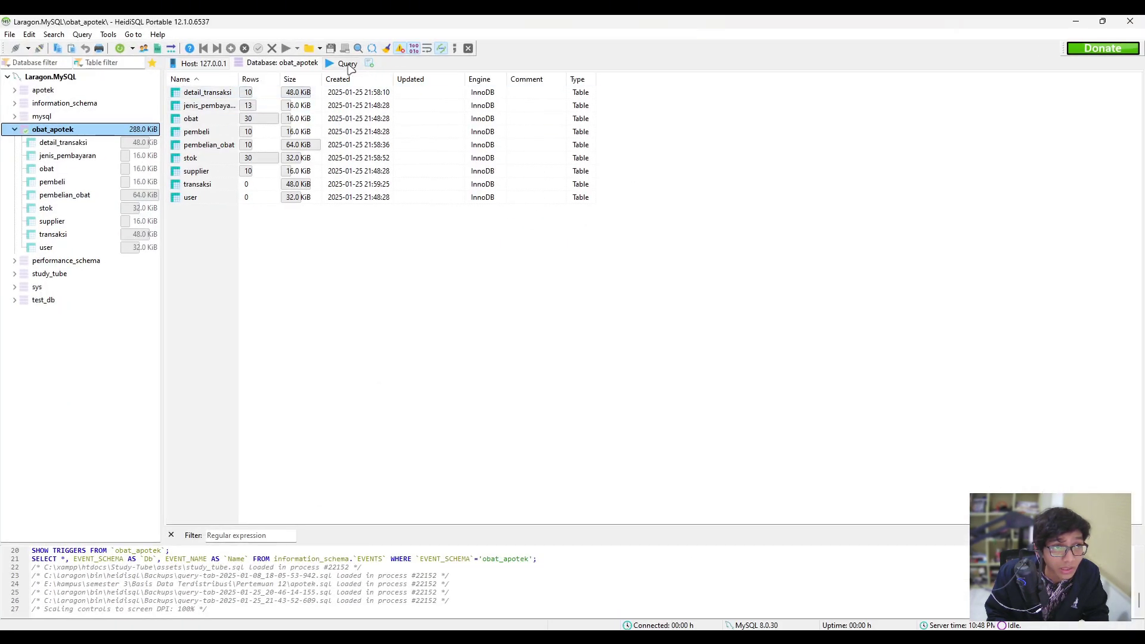
click(347, 63)
scroll(242, 105, up, 10)
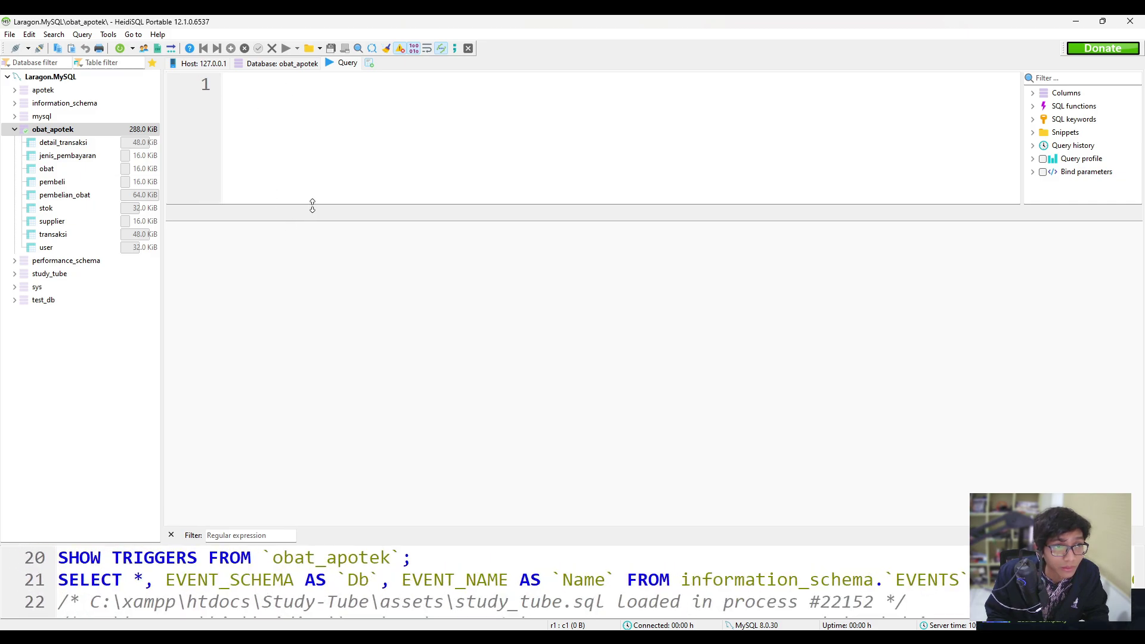
Write the query SHOW VARIABLES LIKE 'server_id'; in the query editor.
drag(313, 204, 319, 468)
click(271, 86)
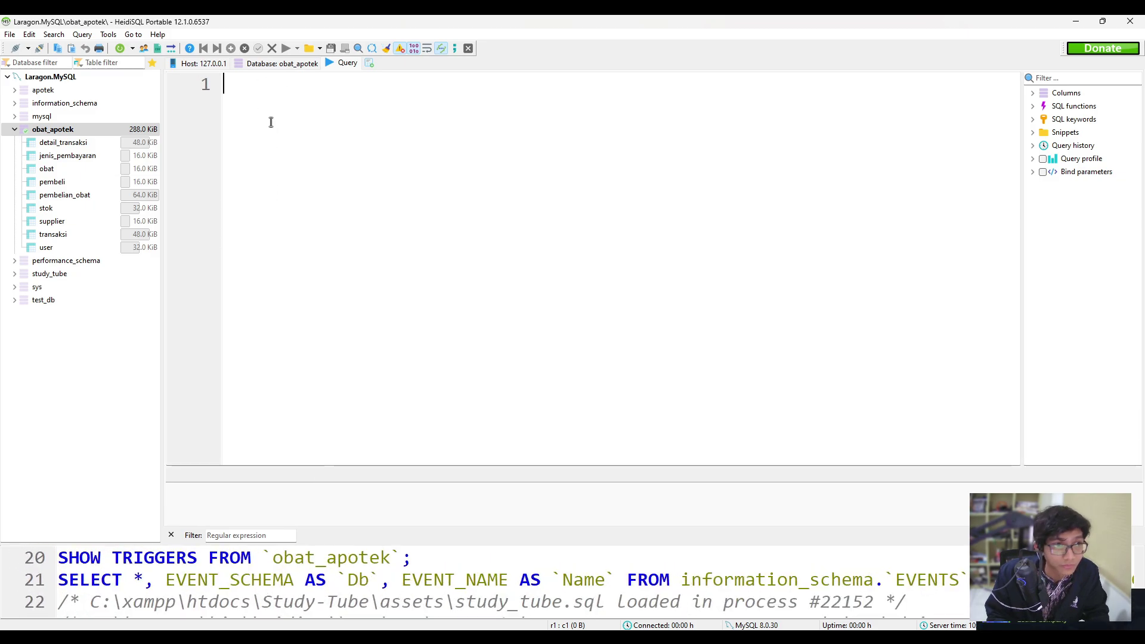
text(show vaa)
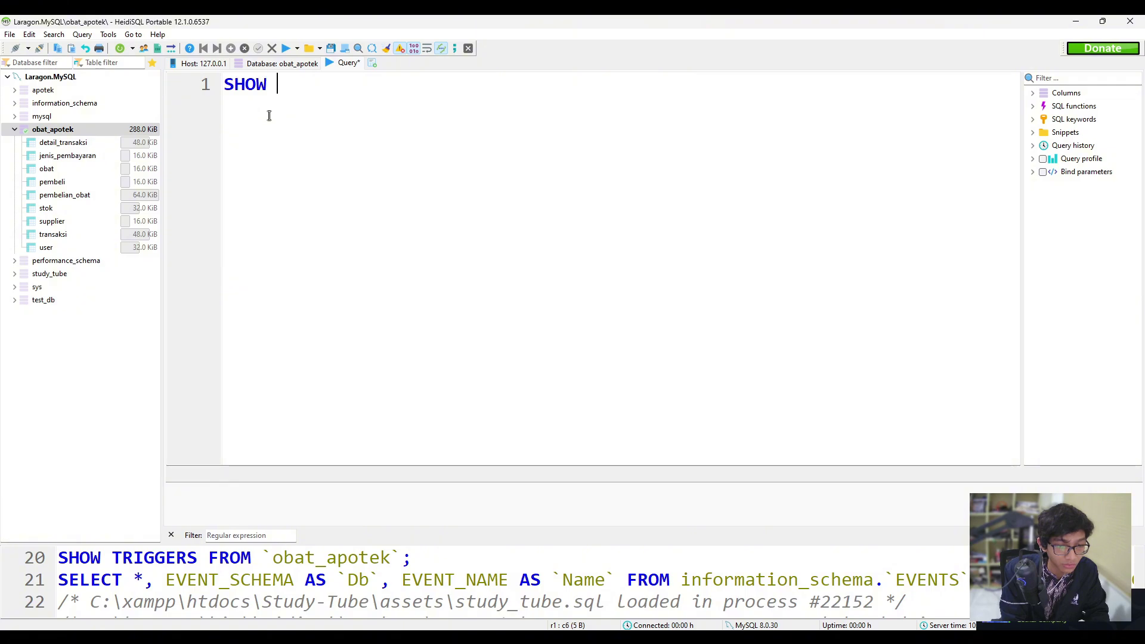
key(BackSpace)
text(rabl)
key(BackSpace)
key(BackSpace)
key(BackSpace)
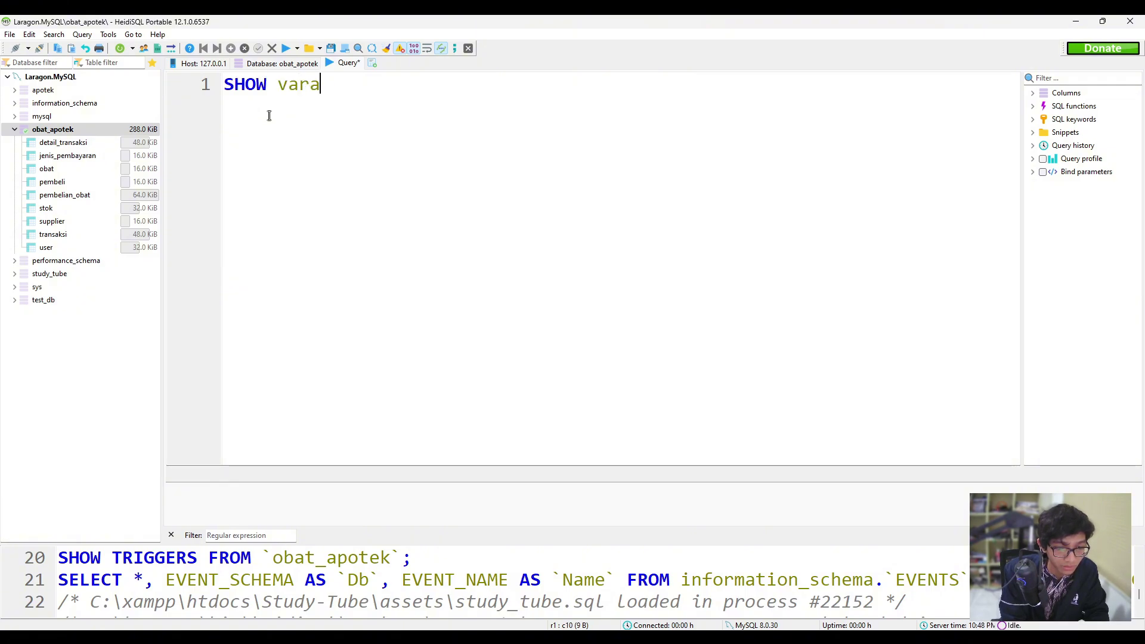
text(iables)
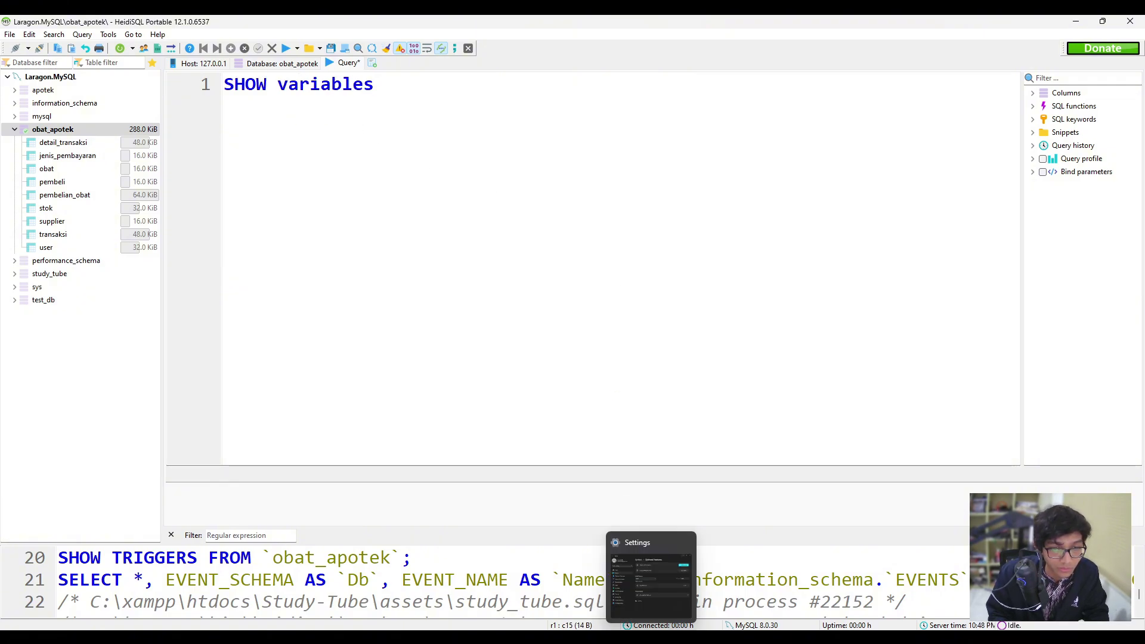
click(656, 636)
click(423, 97)
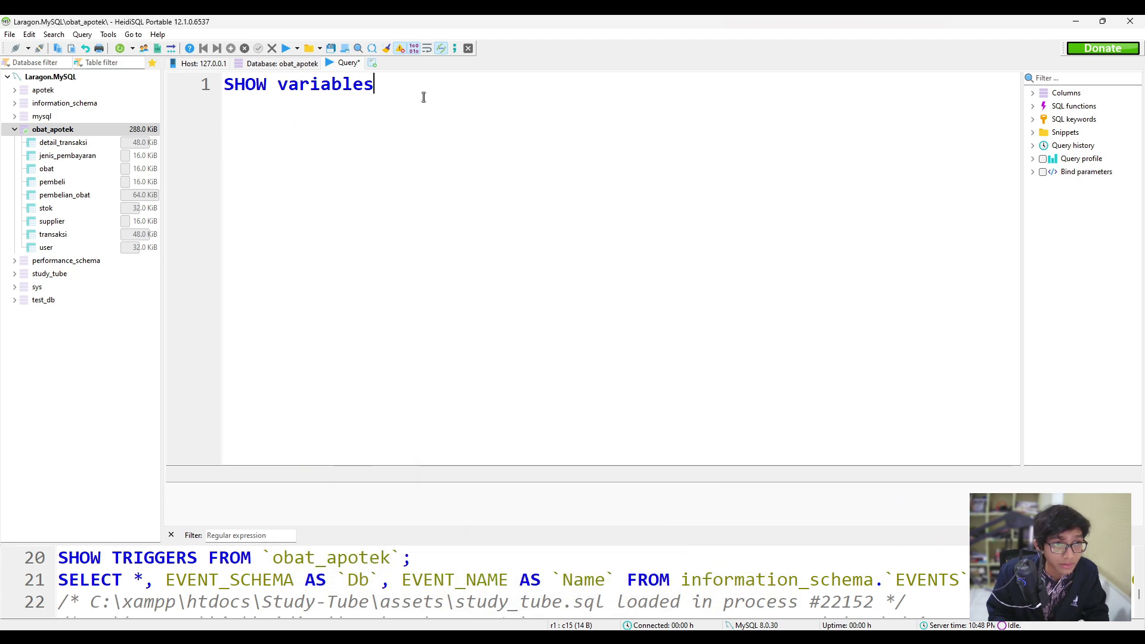
text(like ')
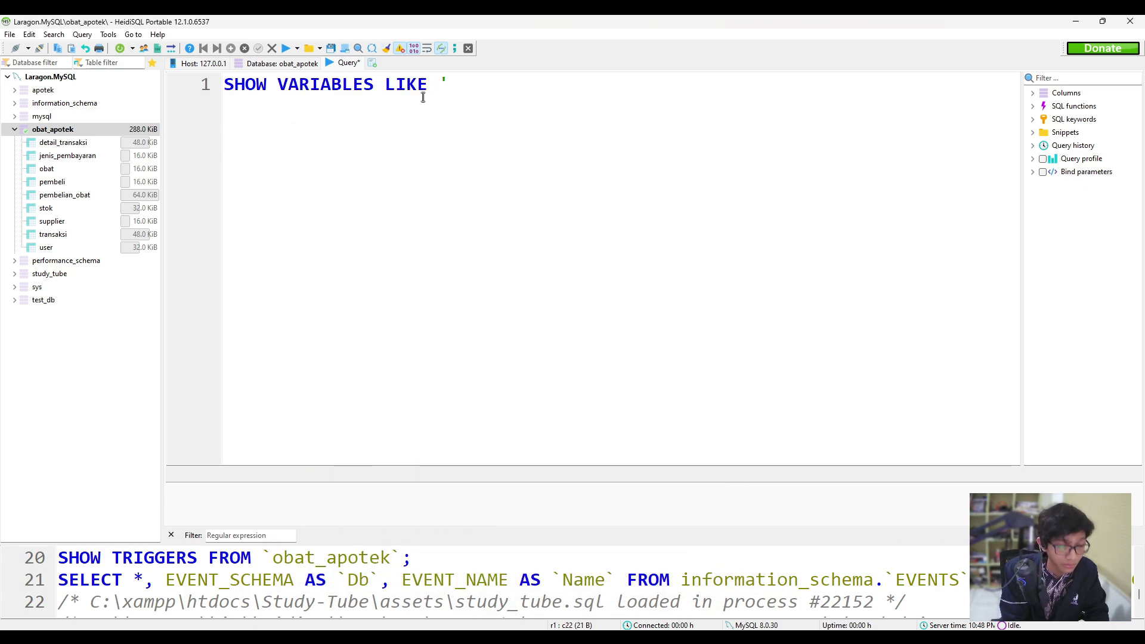
text(server)
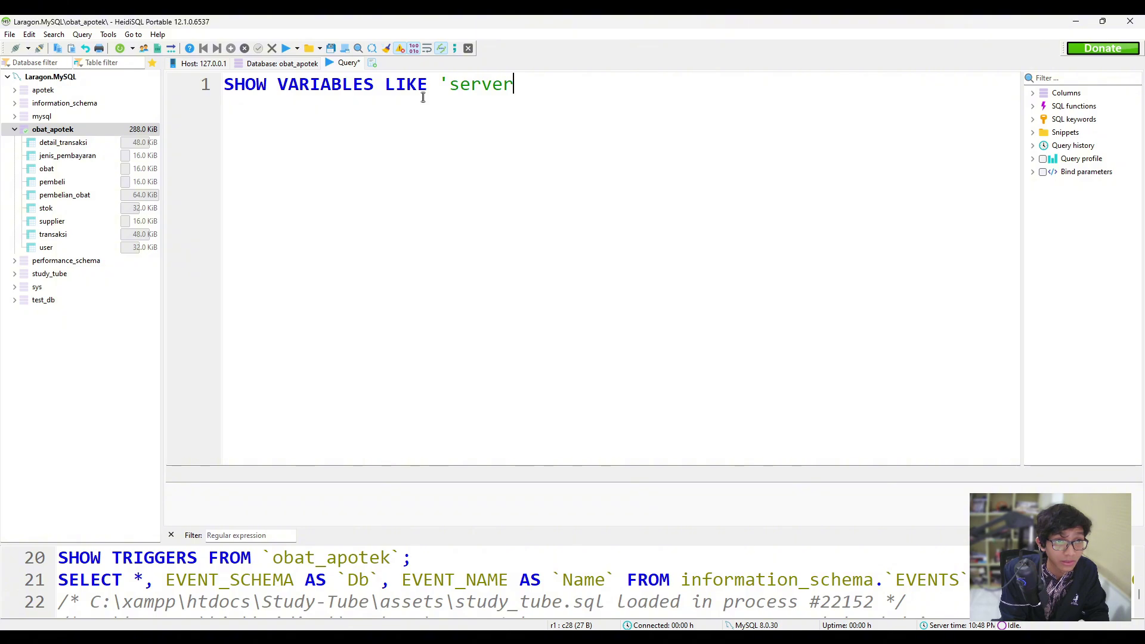
text(-)
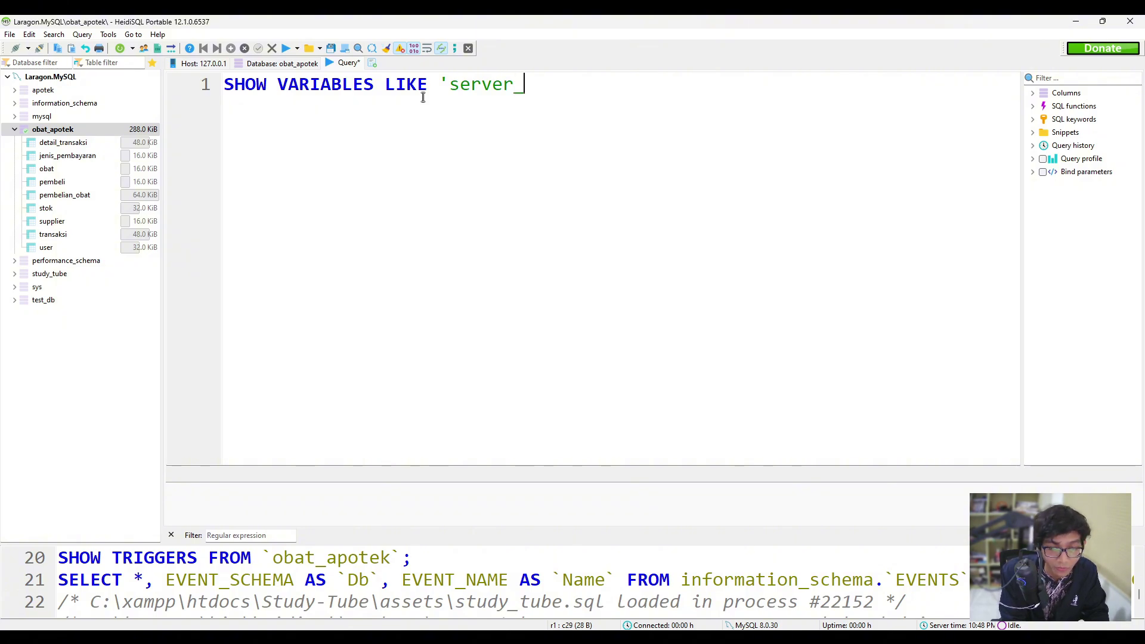
key(BackSpace)
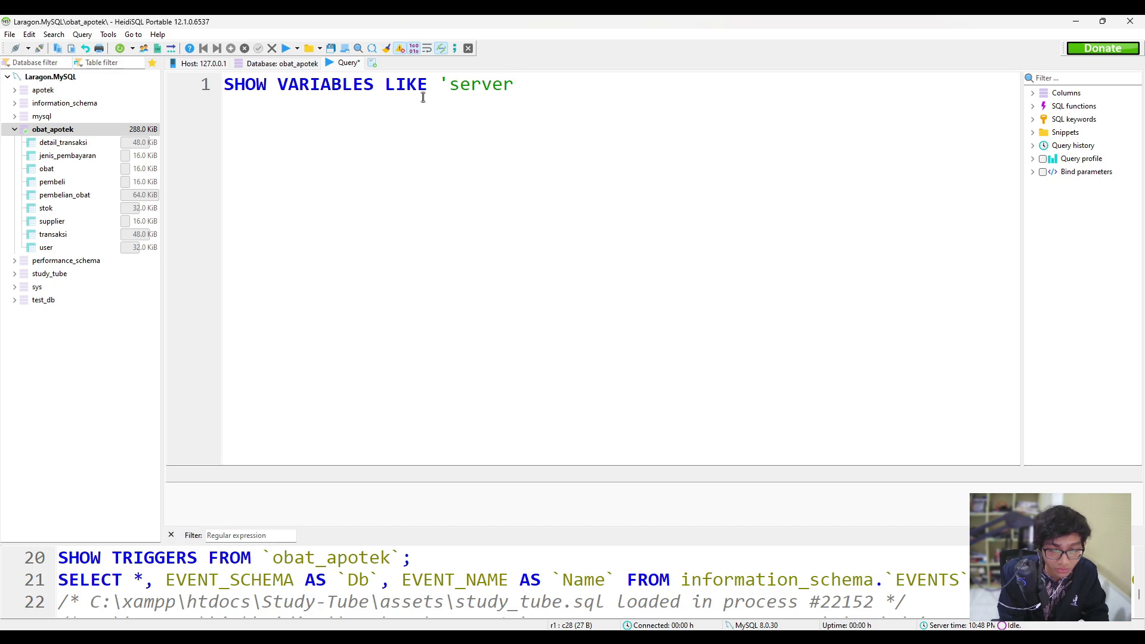
text(_)
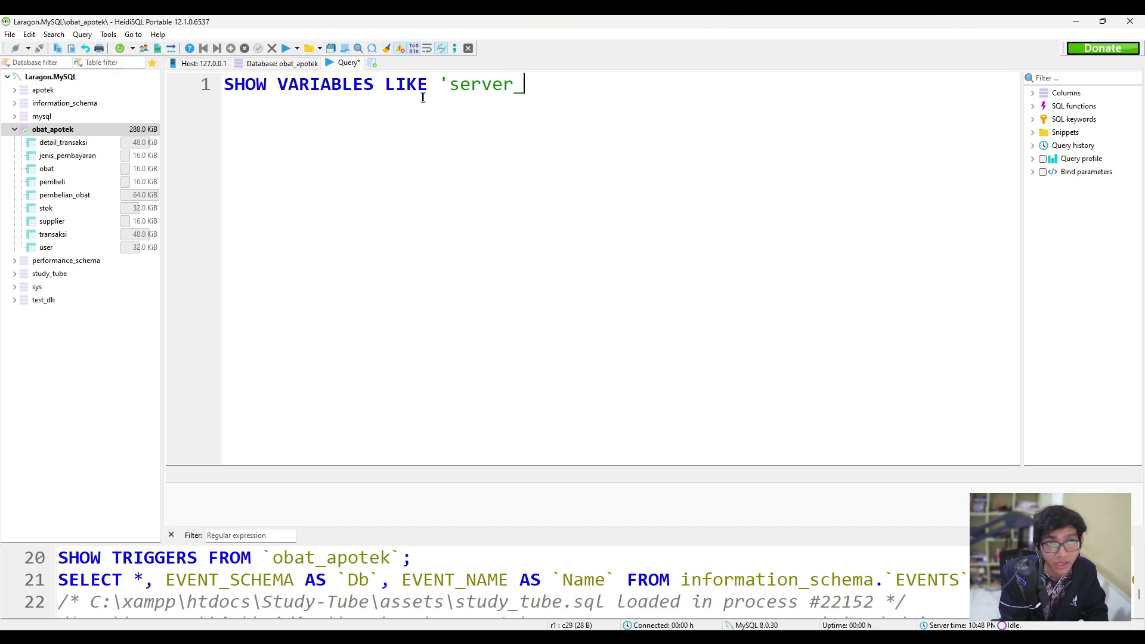
text(id';)
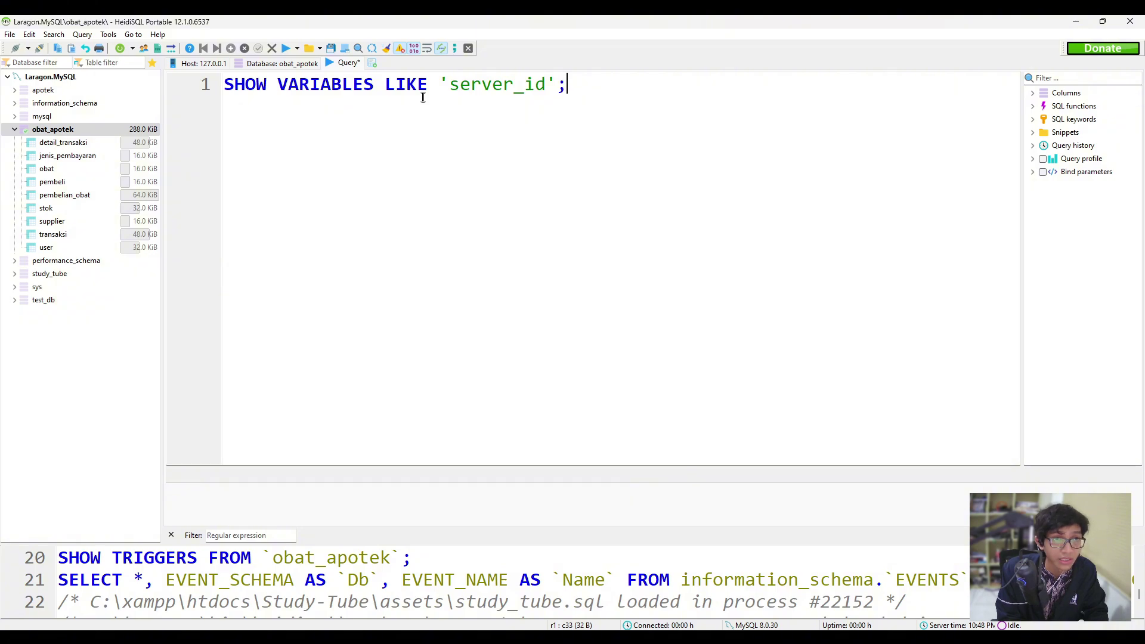
Execute the query and enlarge the result grid showing server_id = 1.
scroll(423, 97, down, 3)
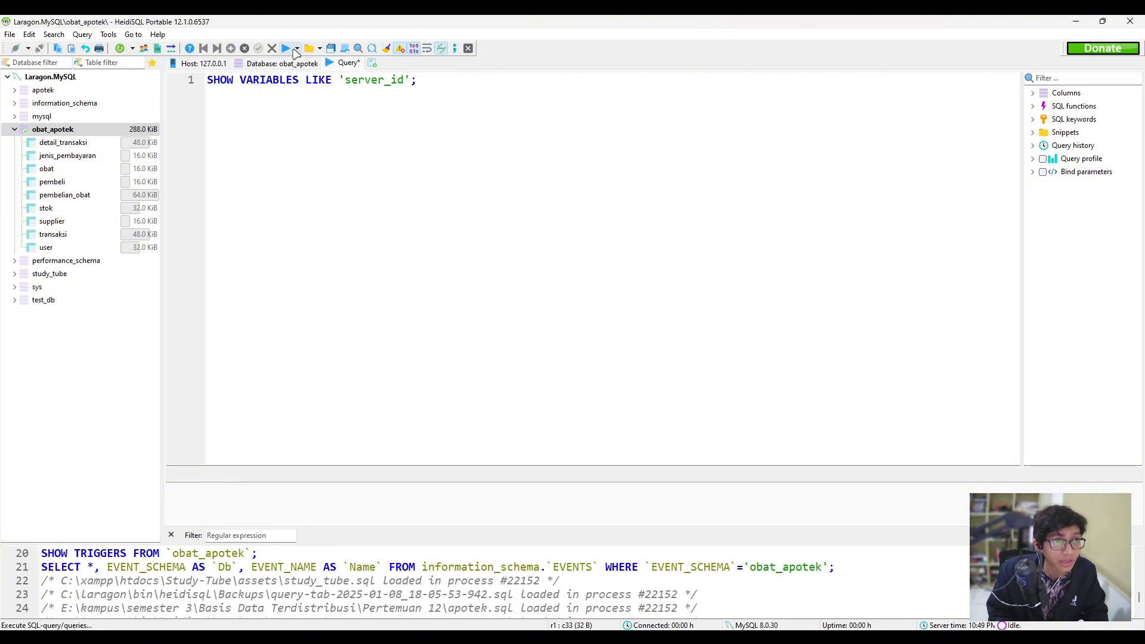
click(286, 49)
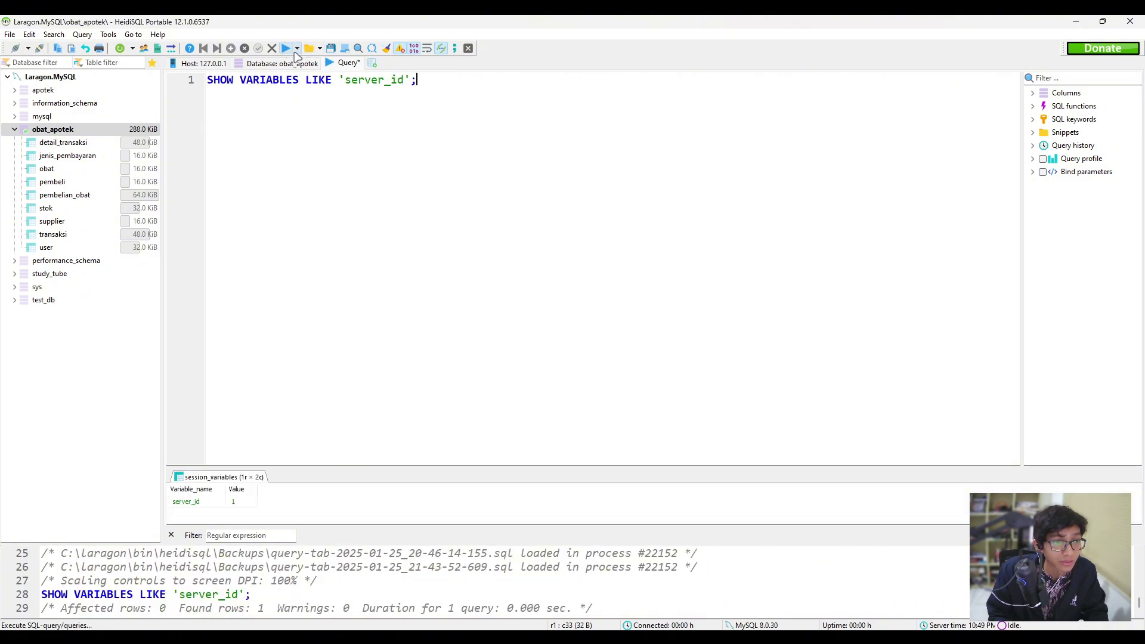
drag(298, 466, 312, 294)
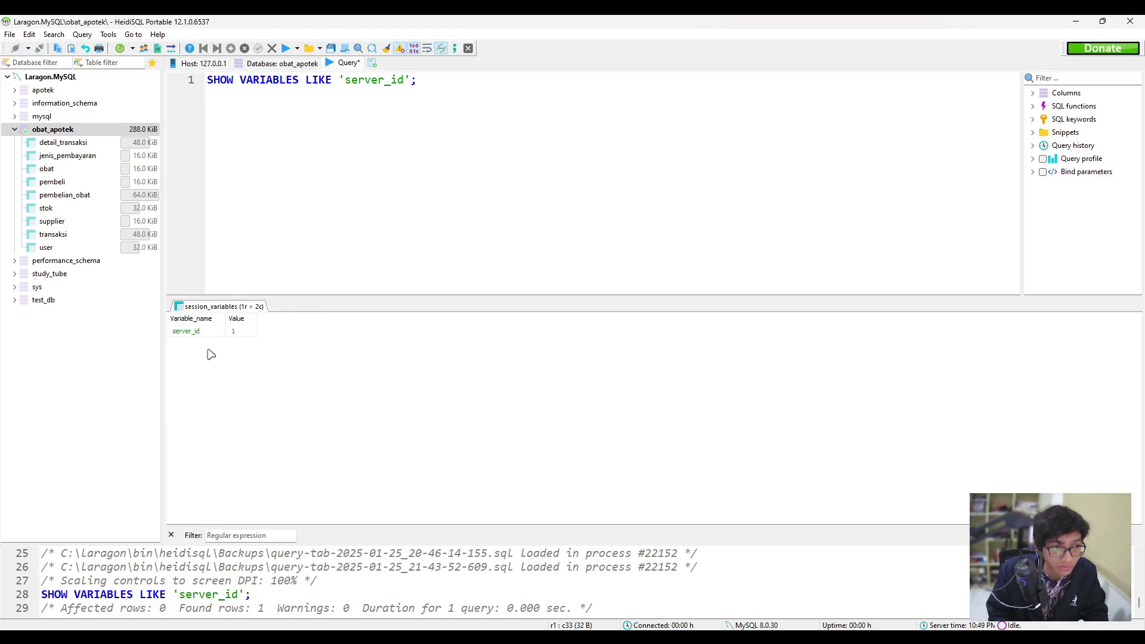
click(248, 344)
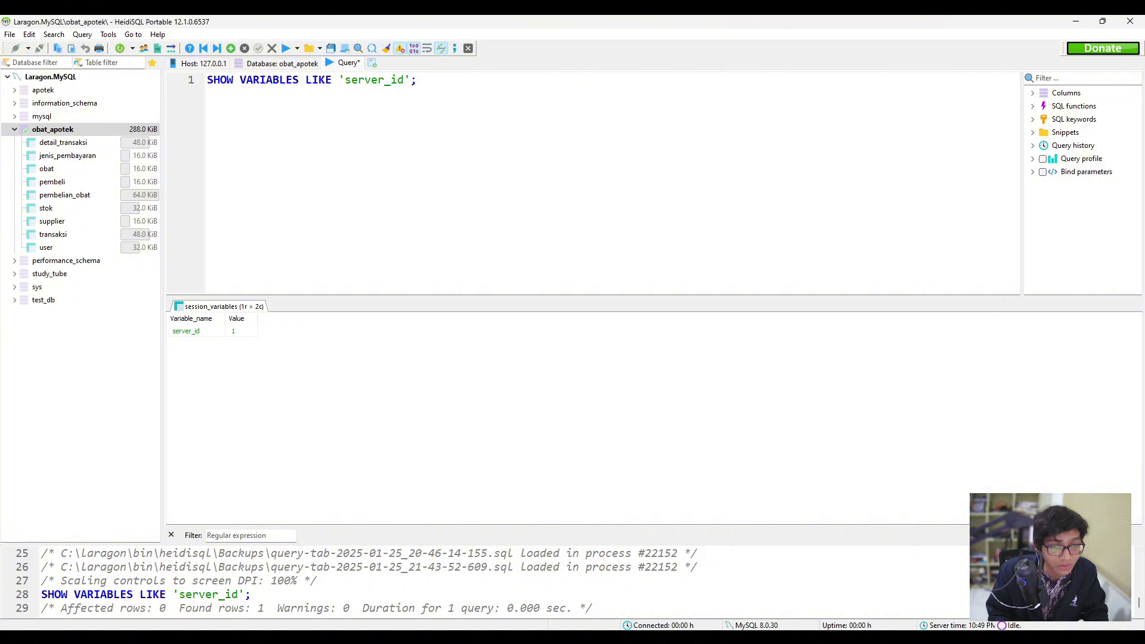
Review the test.txt notes around server-id=1 and reload my.ini with its external changes.
mouse_move(676, 637)
click(680, 606)
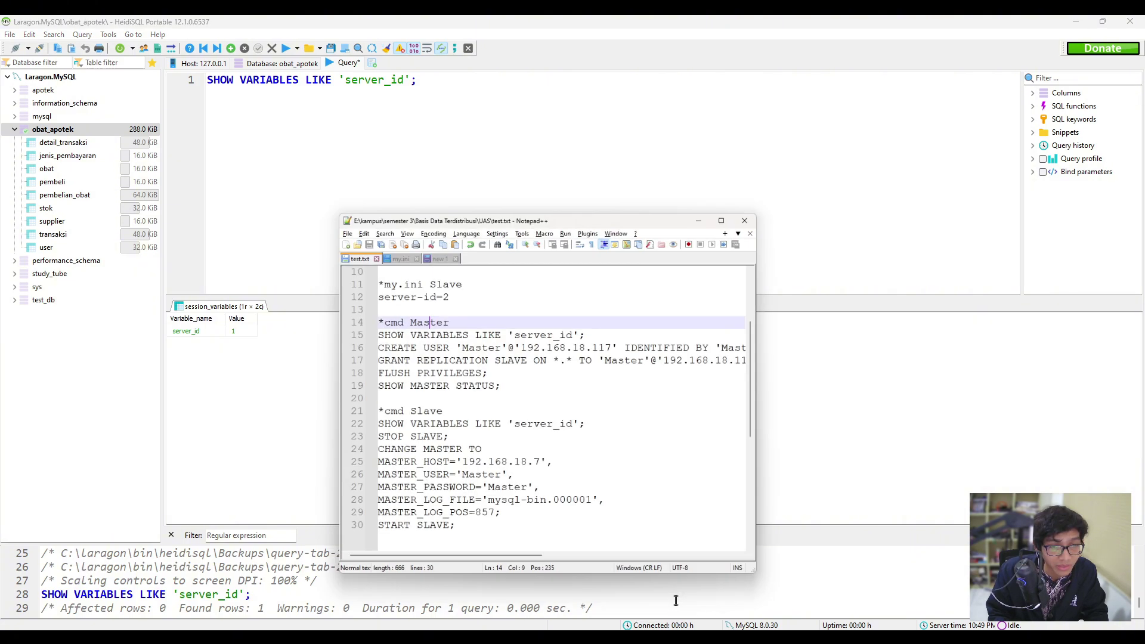
click(430, 251)
drag(473, 157, 600, 147)
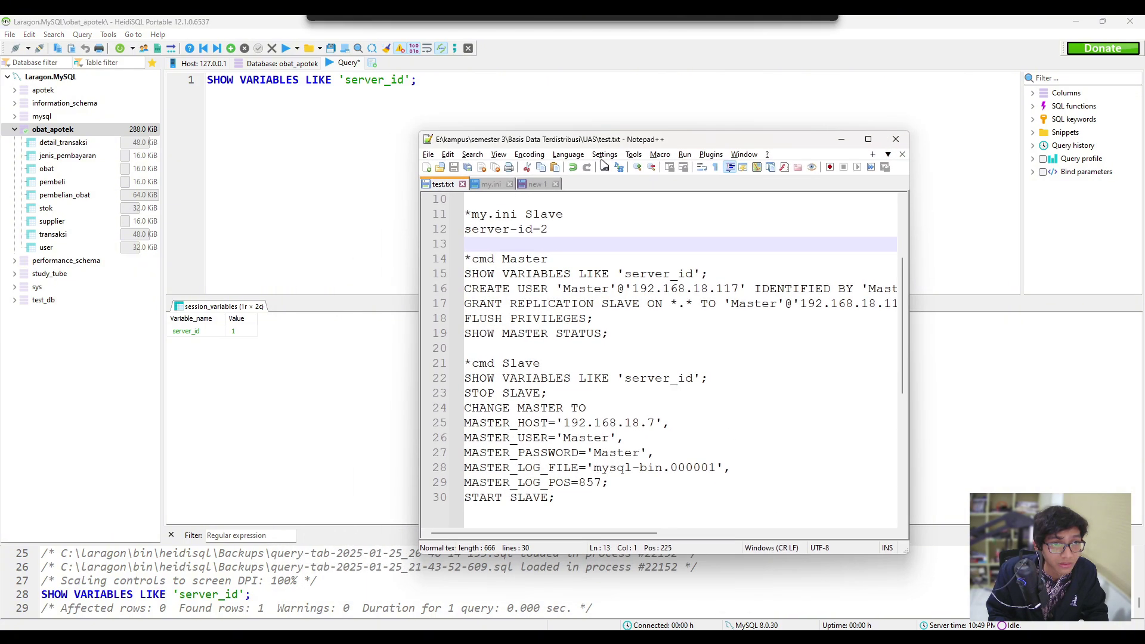
scroll(562, 320, up, 3)
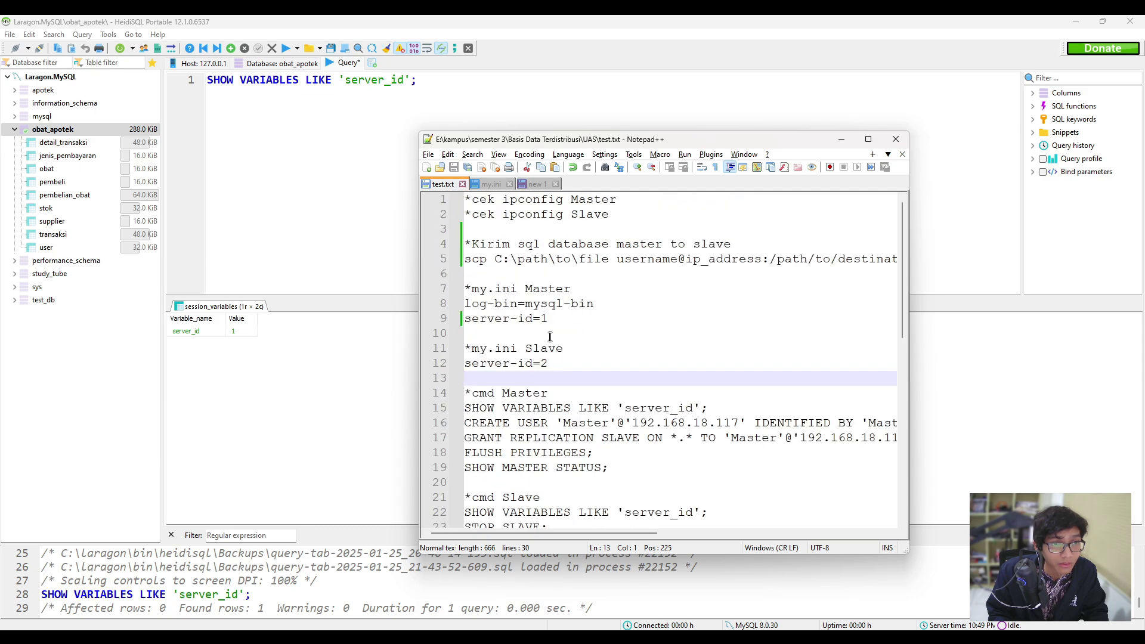
click(550, 337)
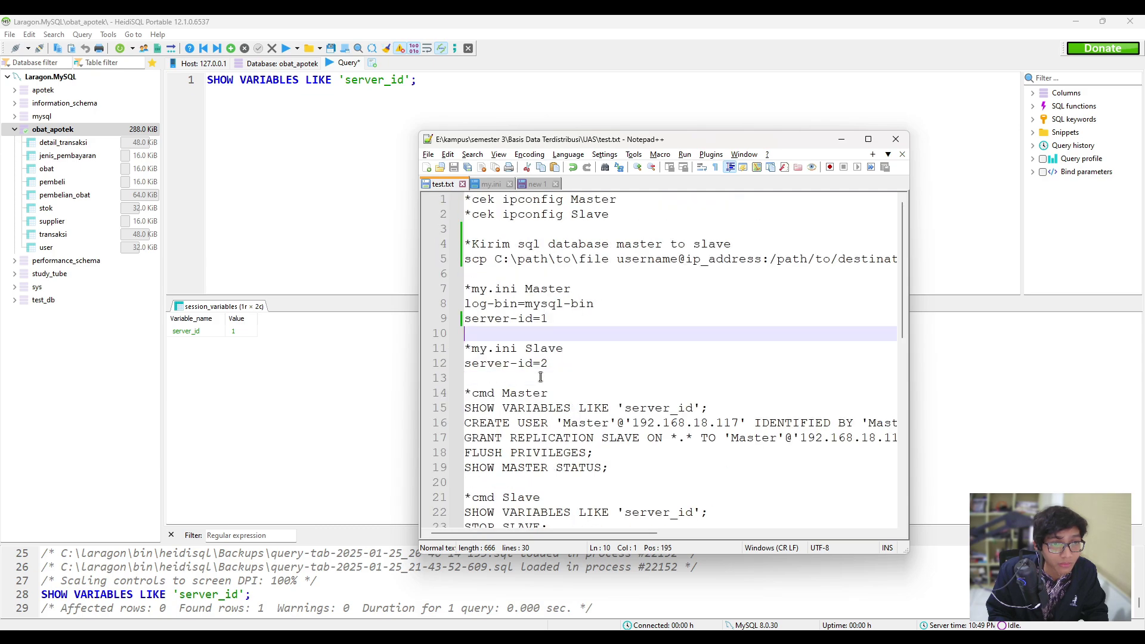
click(504, 184)
click(614, 378)
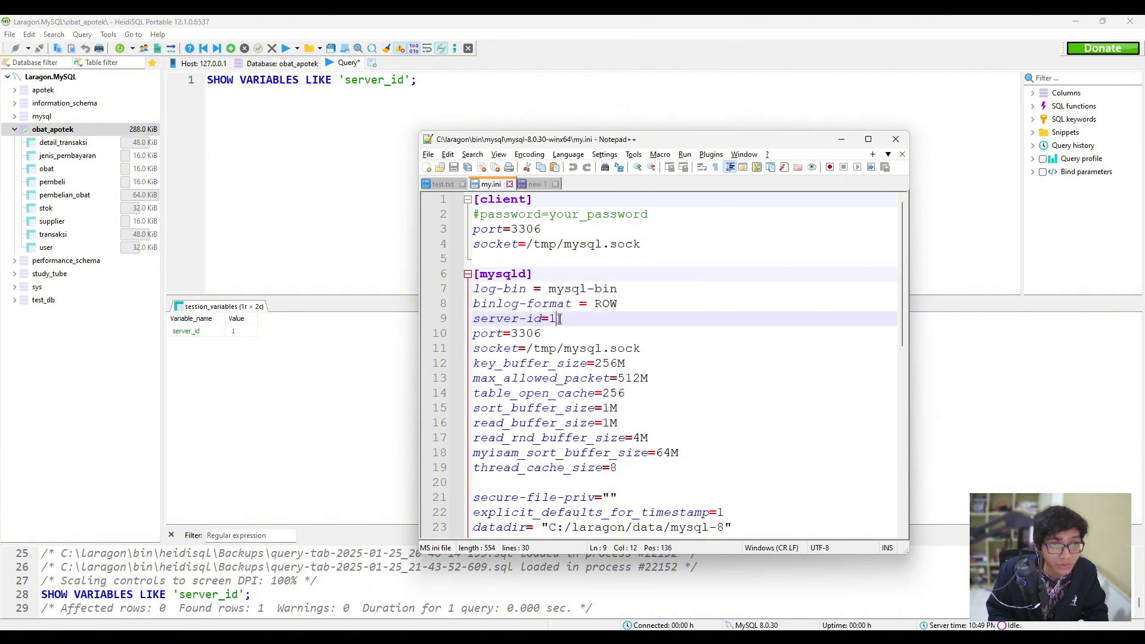
Close Notepad++, minimize HeidiSQL and move Laragon aside to reveal the VirtualBox VM.
click(896, 138)
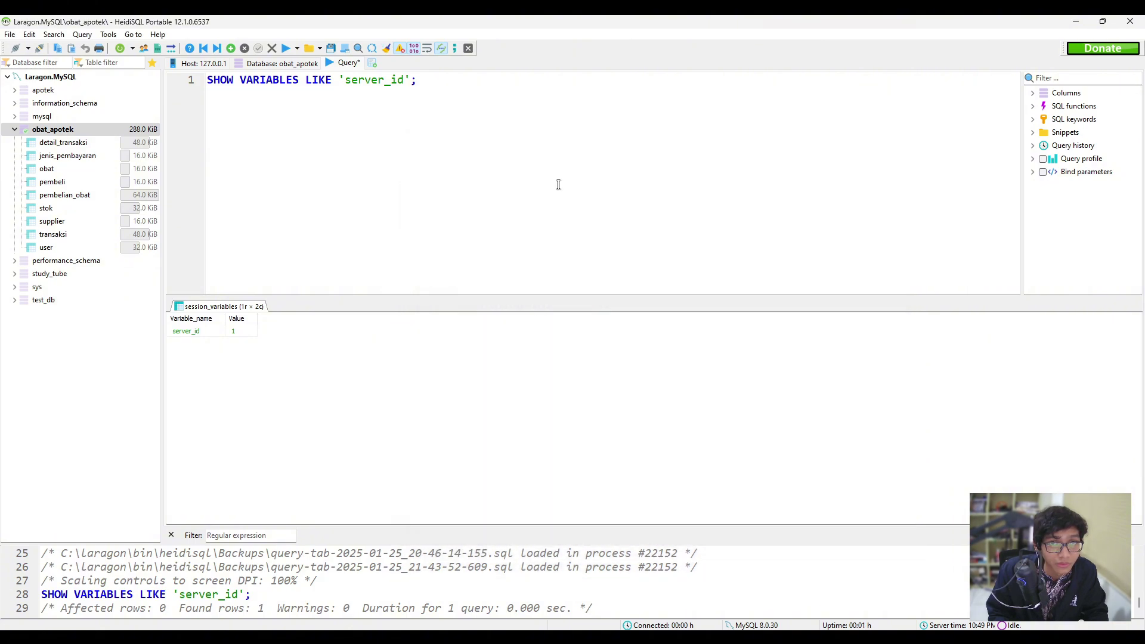
click(1075, 20)
drag(600, 158, 459, 643)
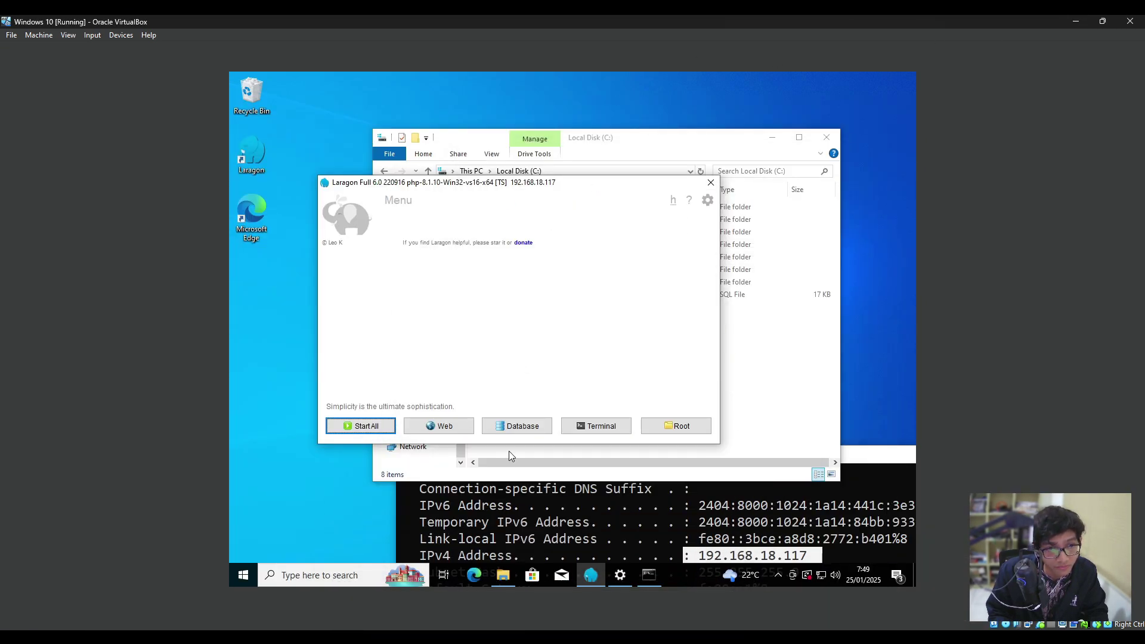
Start the VM's Apache and MySQL, open the Laragon.MySQL session and confirm server_id is 2.
click(365, 426)
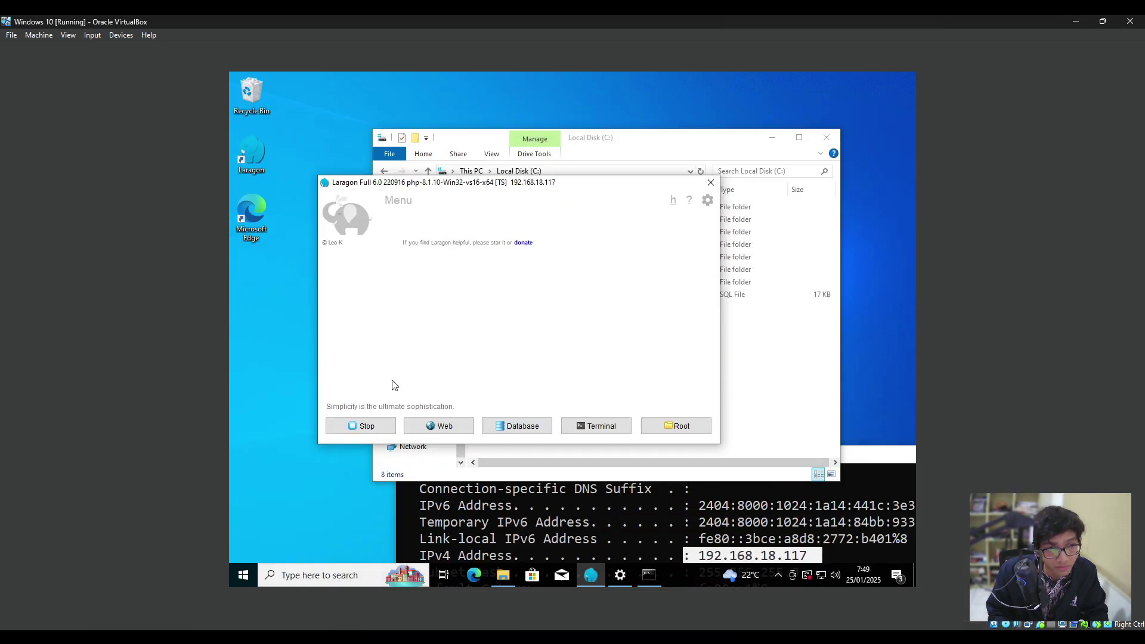
click(516, 423)
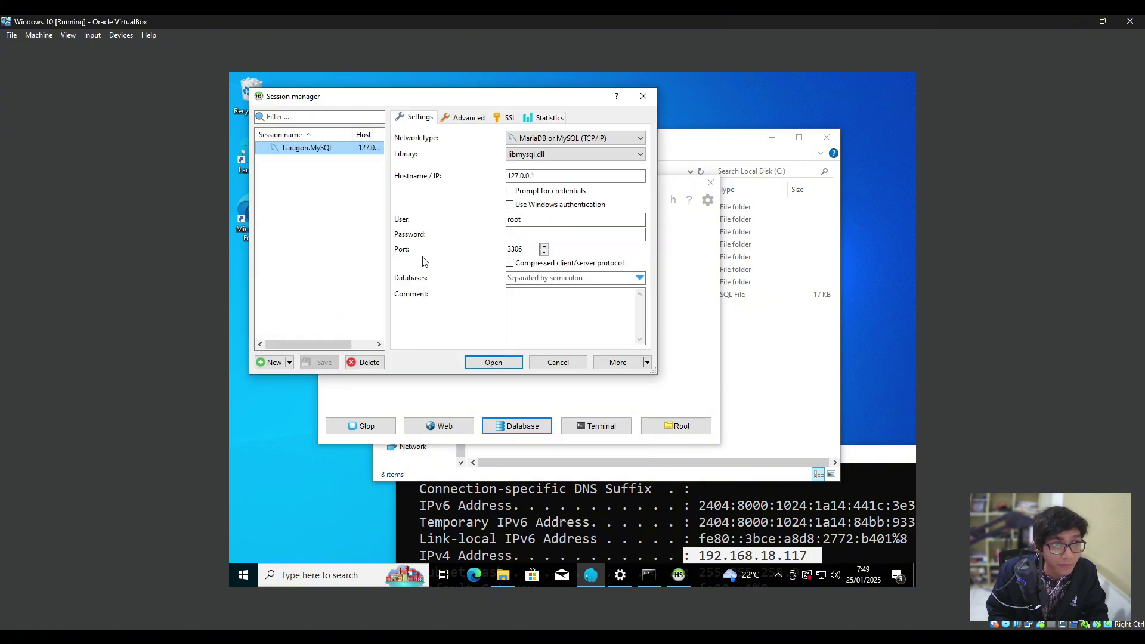
click(506, 362)
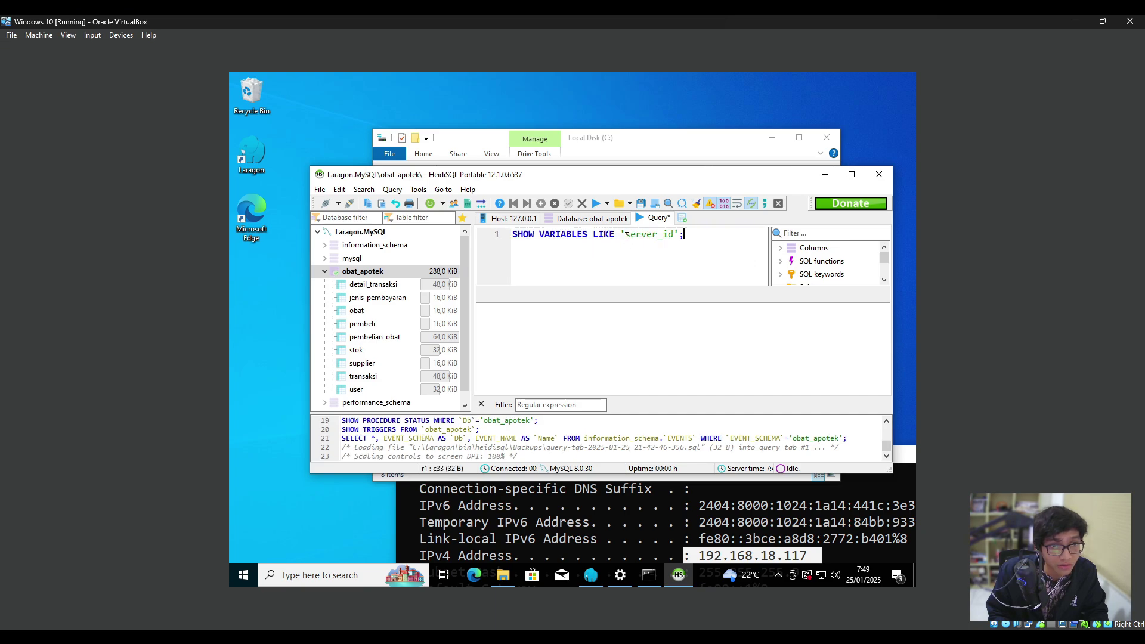
click(596, 204)
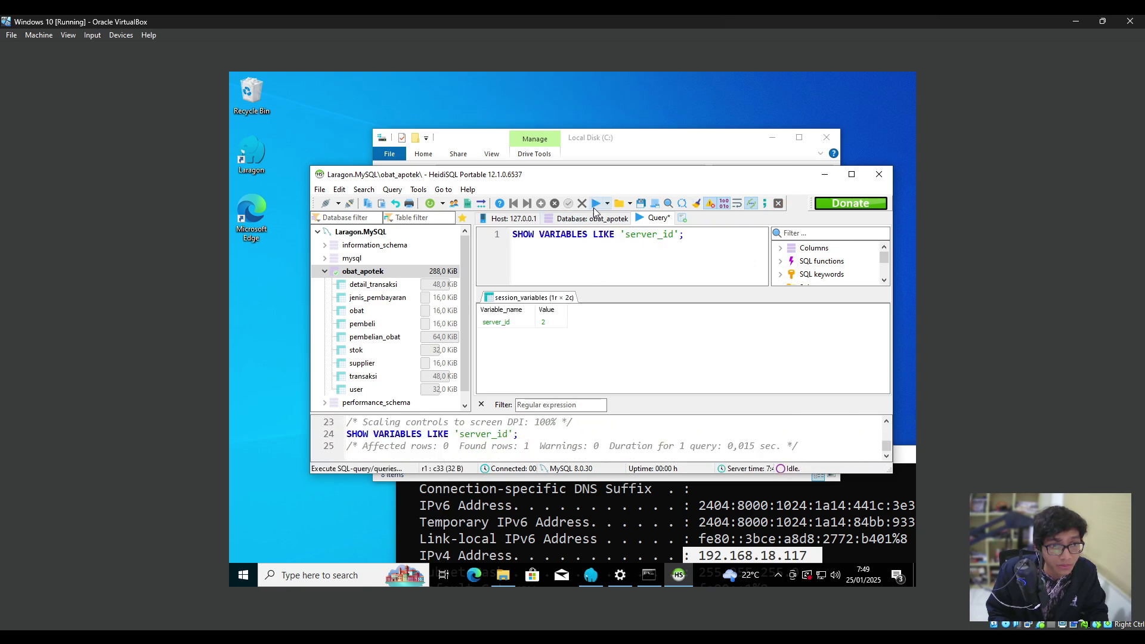
click(548, 325)
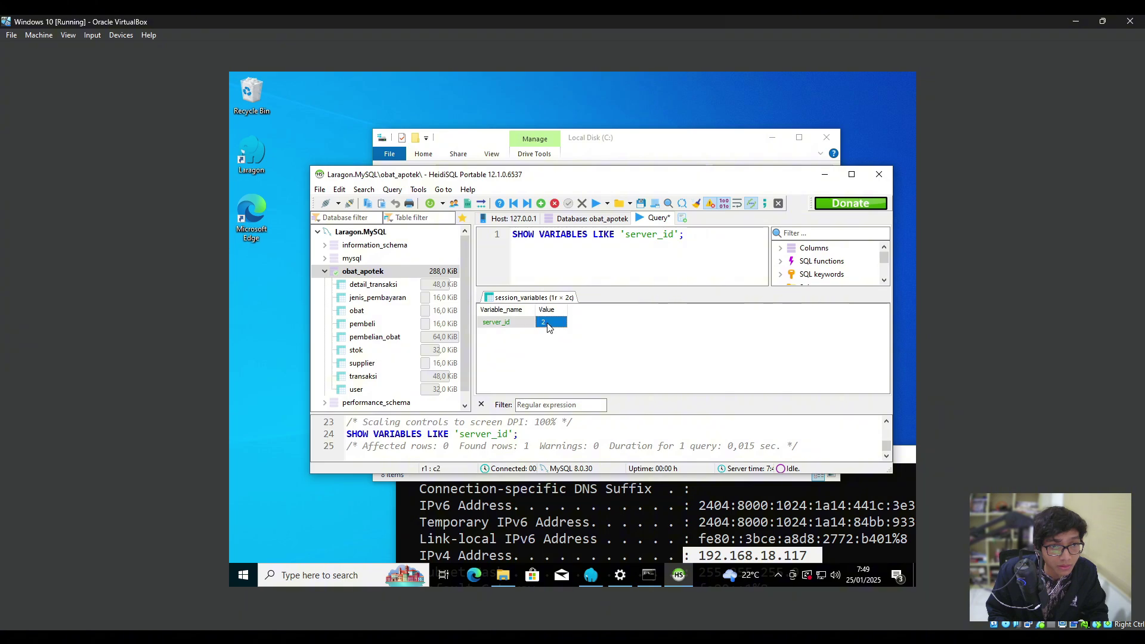
Minimize the VM's HeidiSQL and bring back the host's HeidiSQL showing server_id 1.
click(749, 536)
click(614, 335)
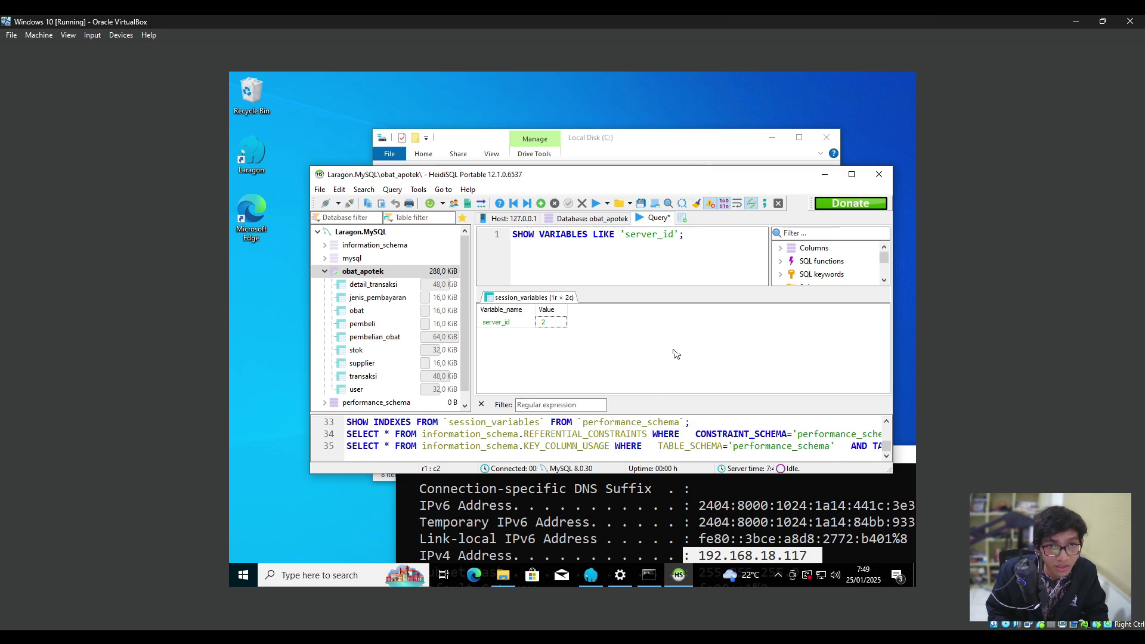
click(825, 174)
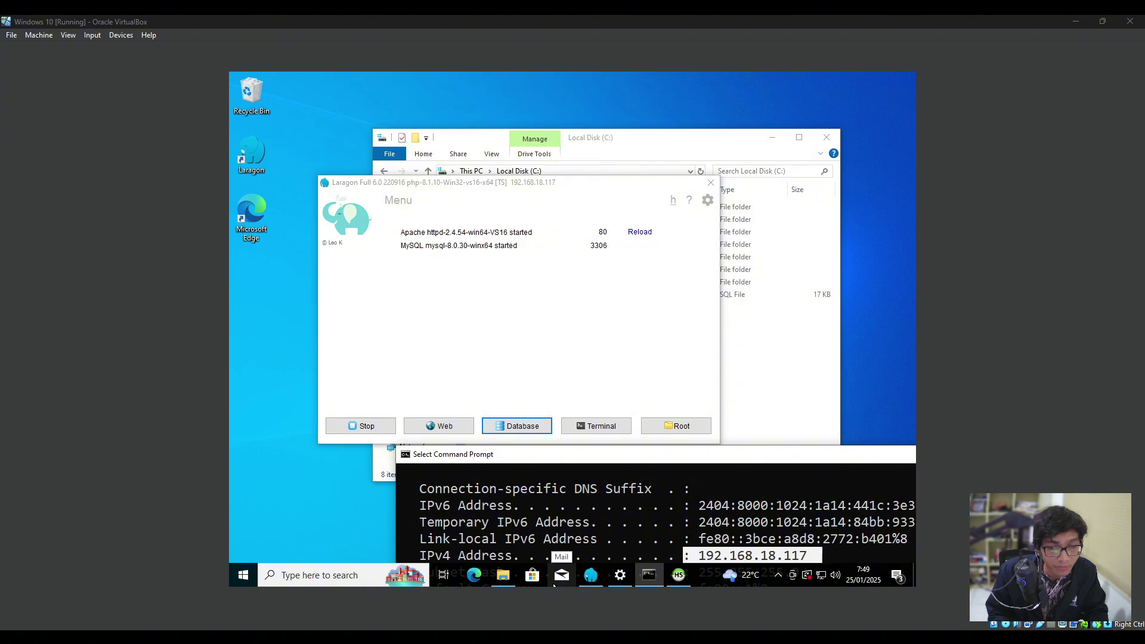
click(527, 322)
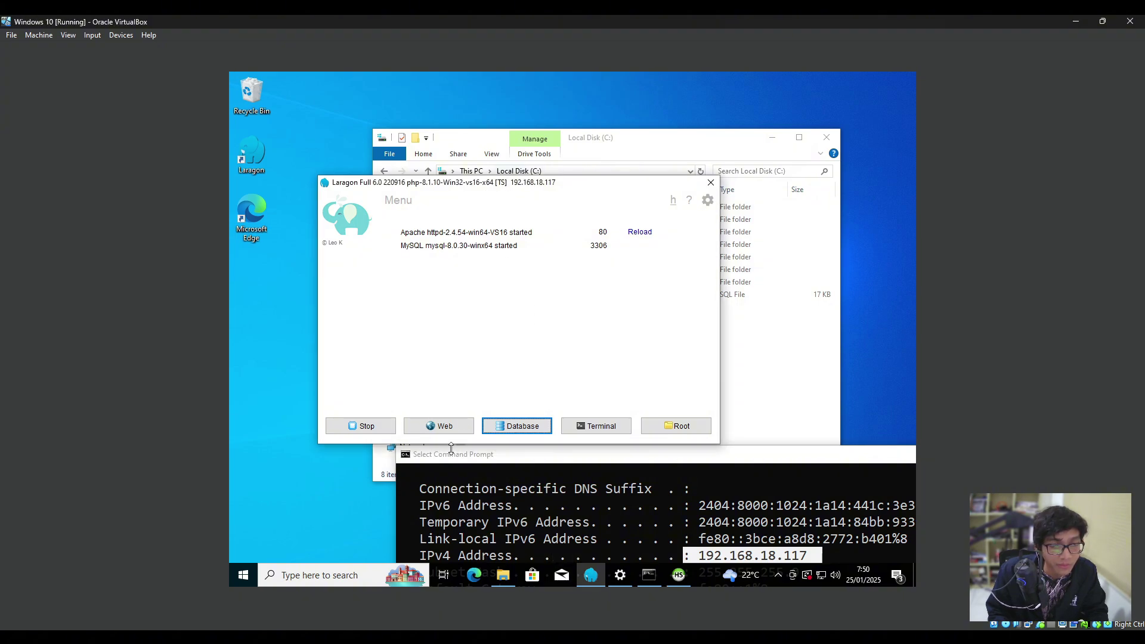
drag(525, 643, 613, 199)
click(576, 442)
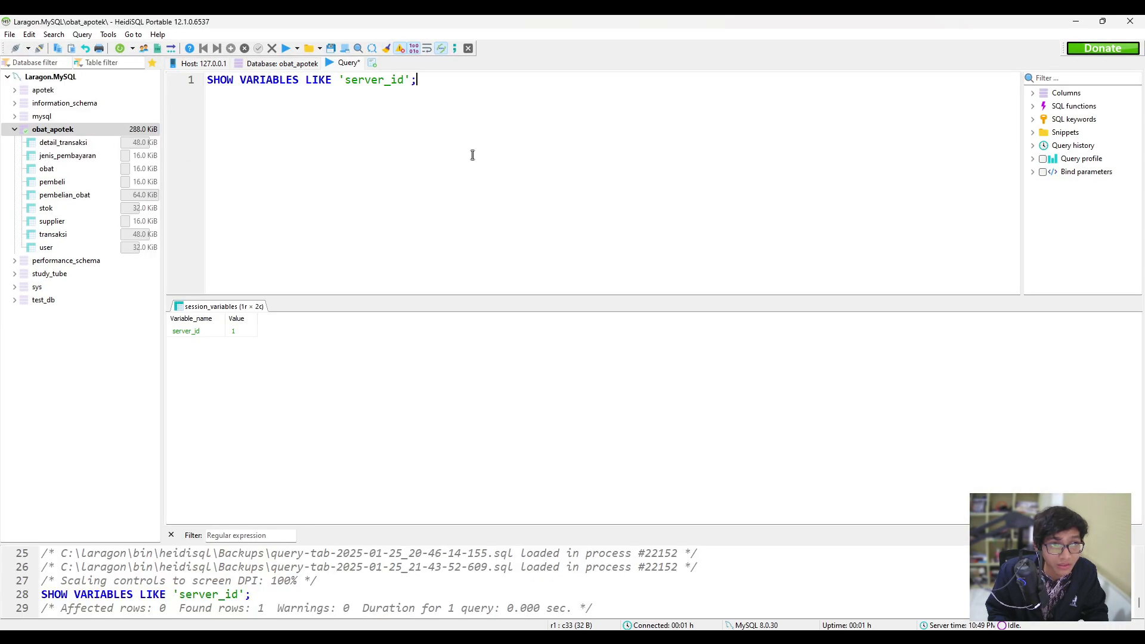
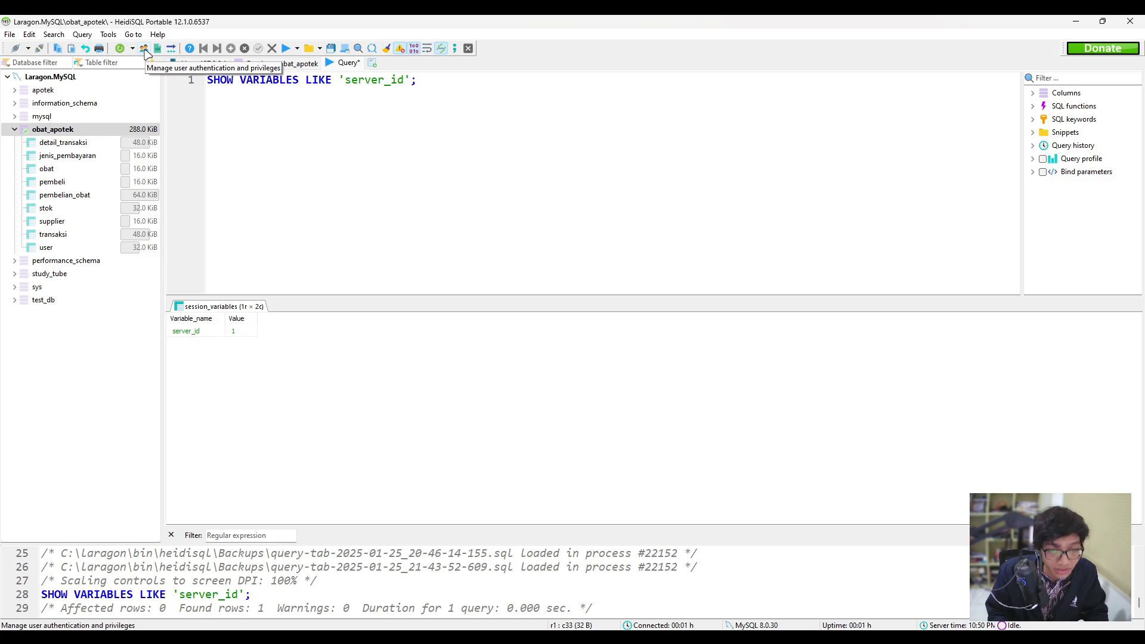
In User manager, add a new user account named Master.
click(144, 50)
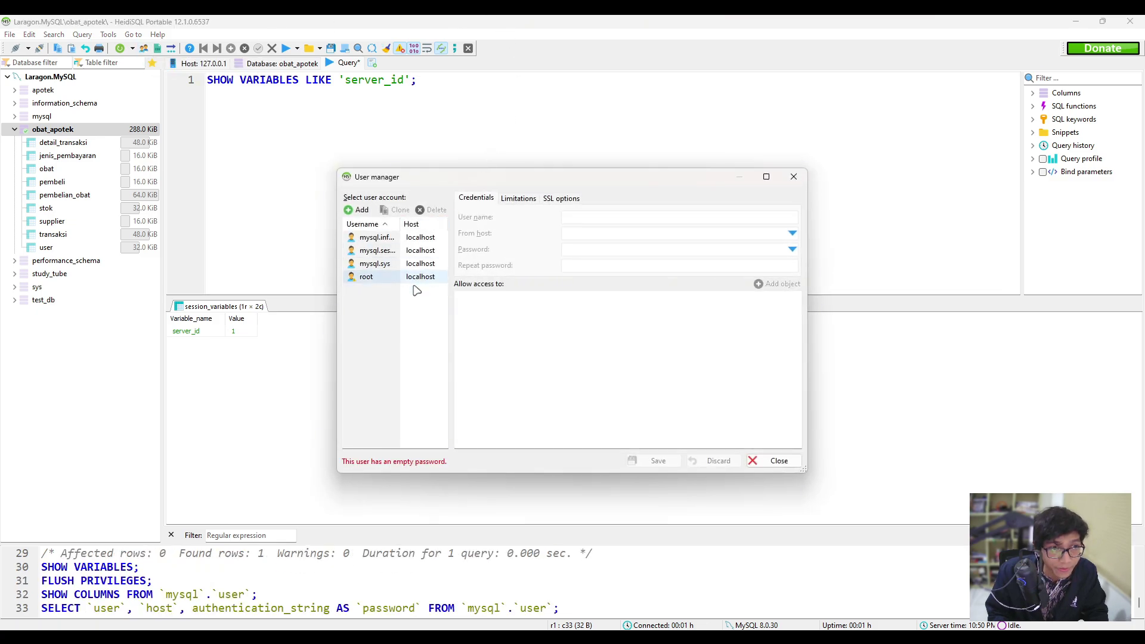
click(357, 210)
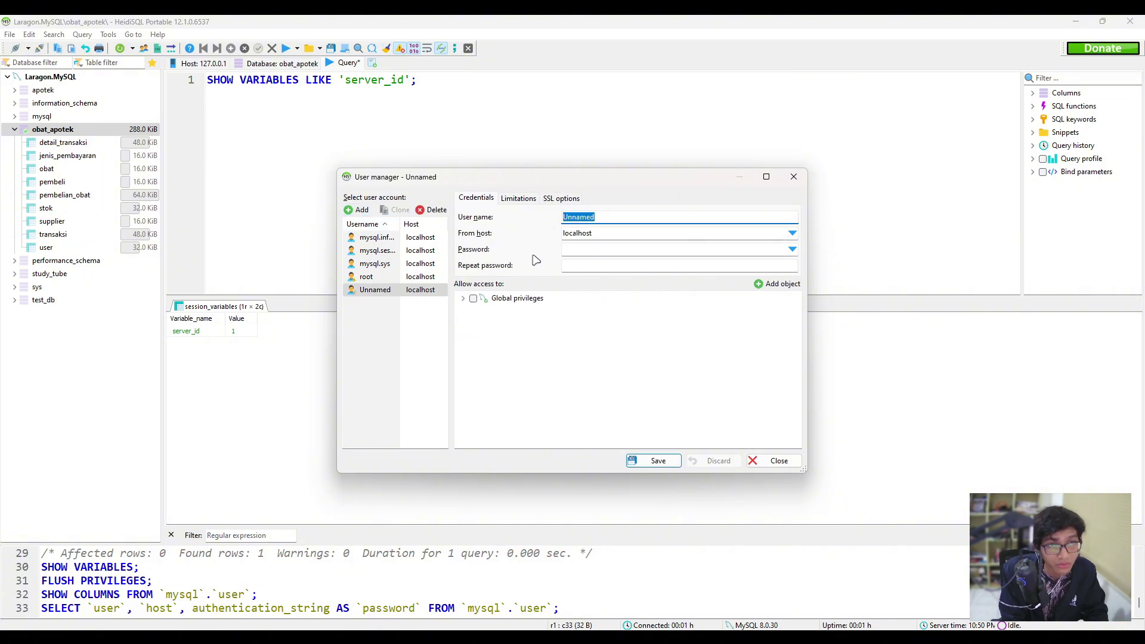
text(Master)
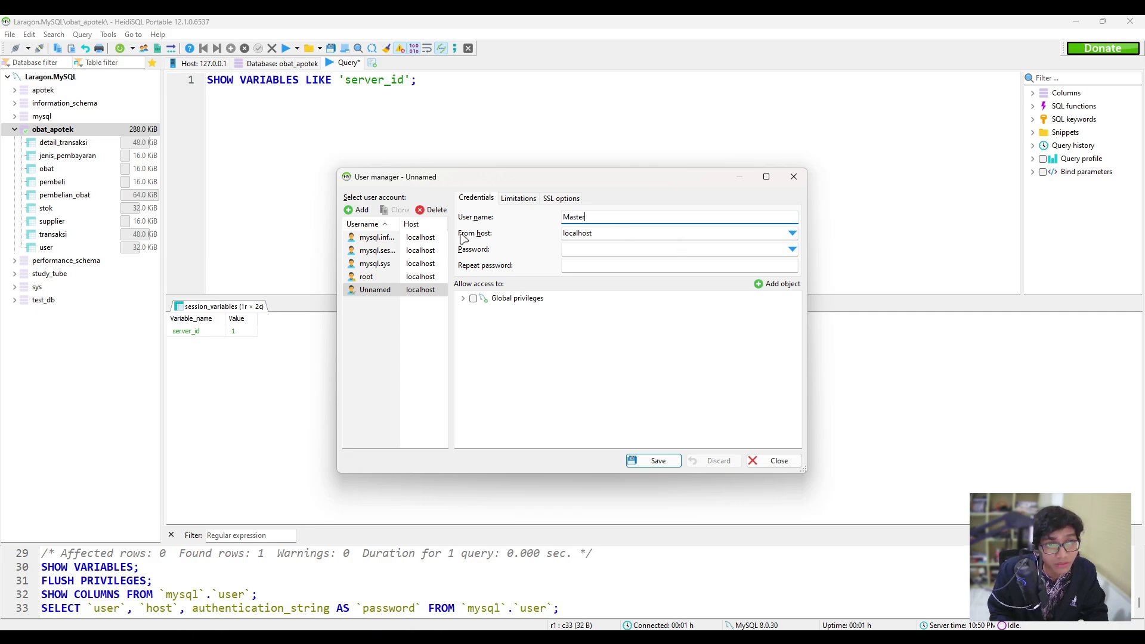
click(607, 230)
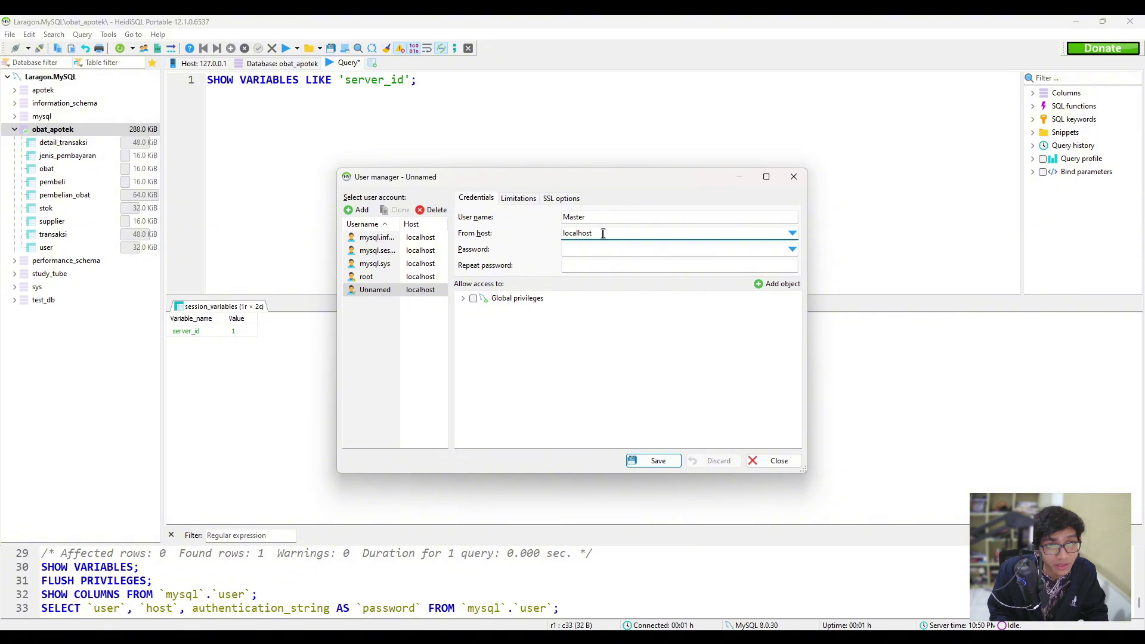
drag(604, 233, 546, 233)
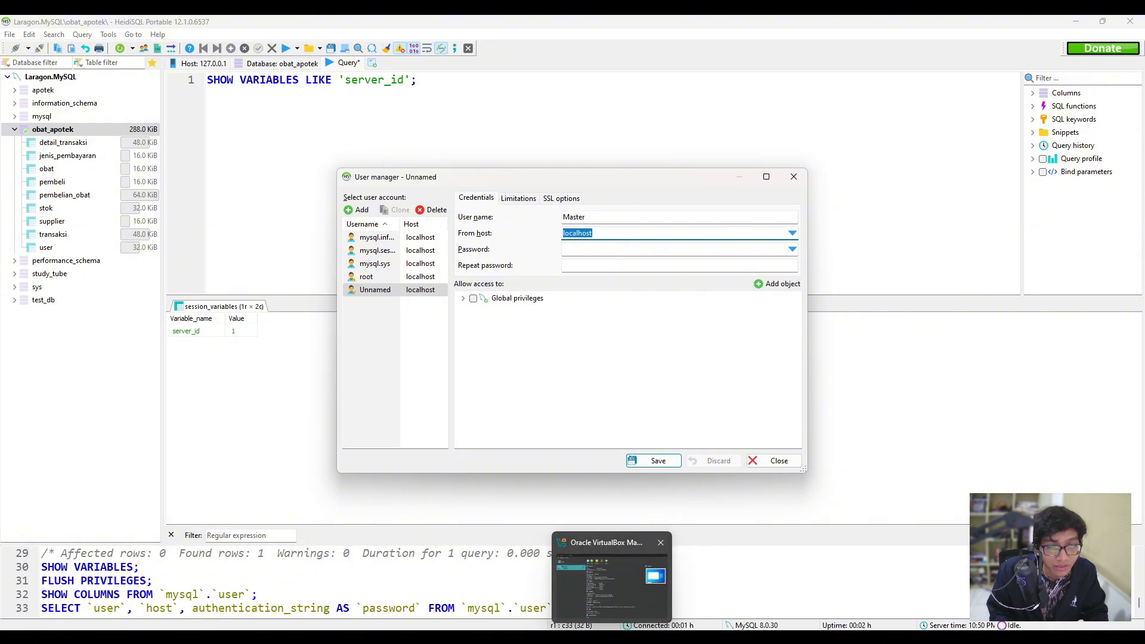
Look up the VM's IP and set the account's From host to 192.168.18.117.
click(617, 591)
drag(740, 417, 616, 203)
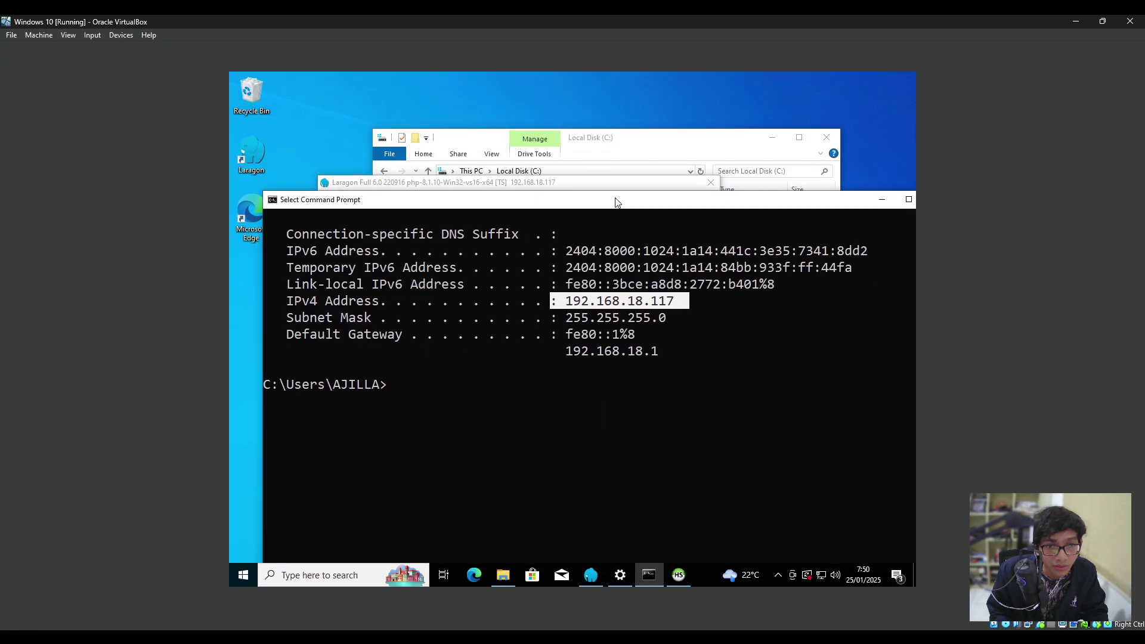
click(616, 317)
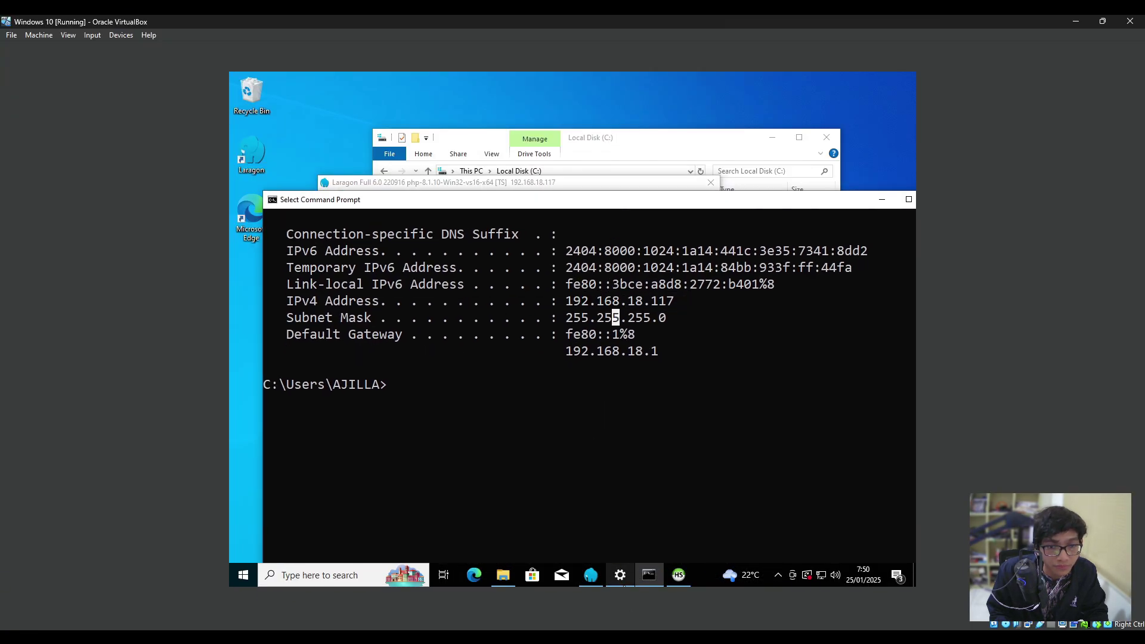
key(alt+Tab)
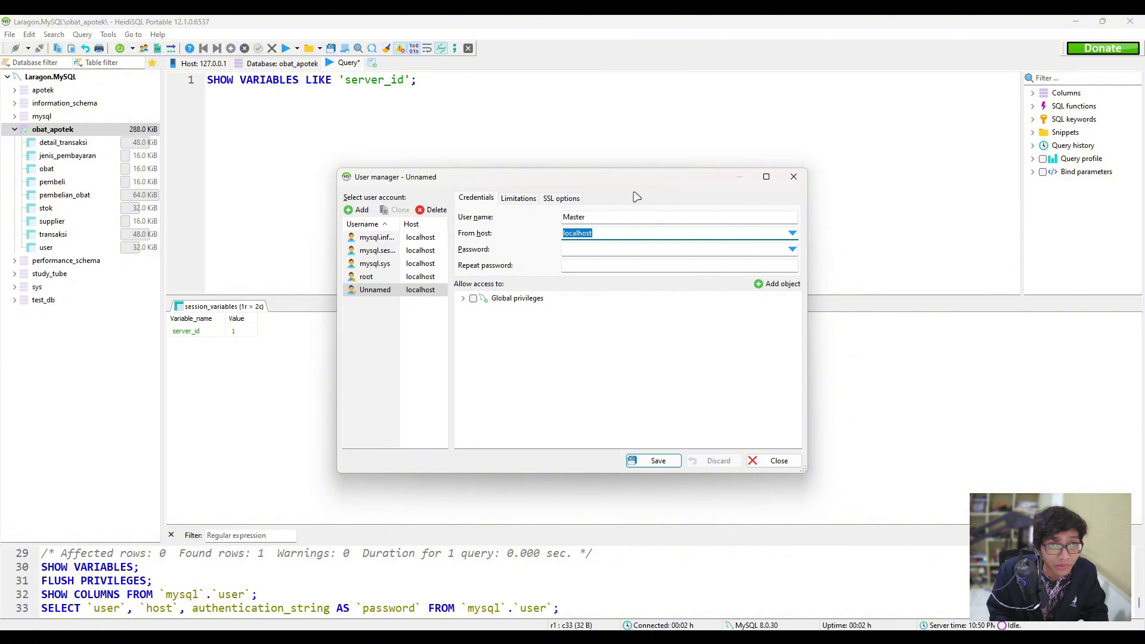
text(192.168.18.1)
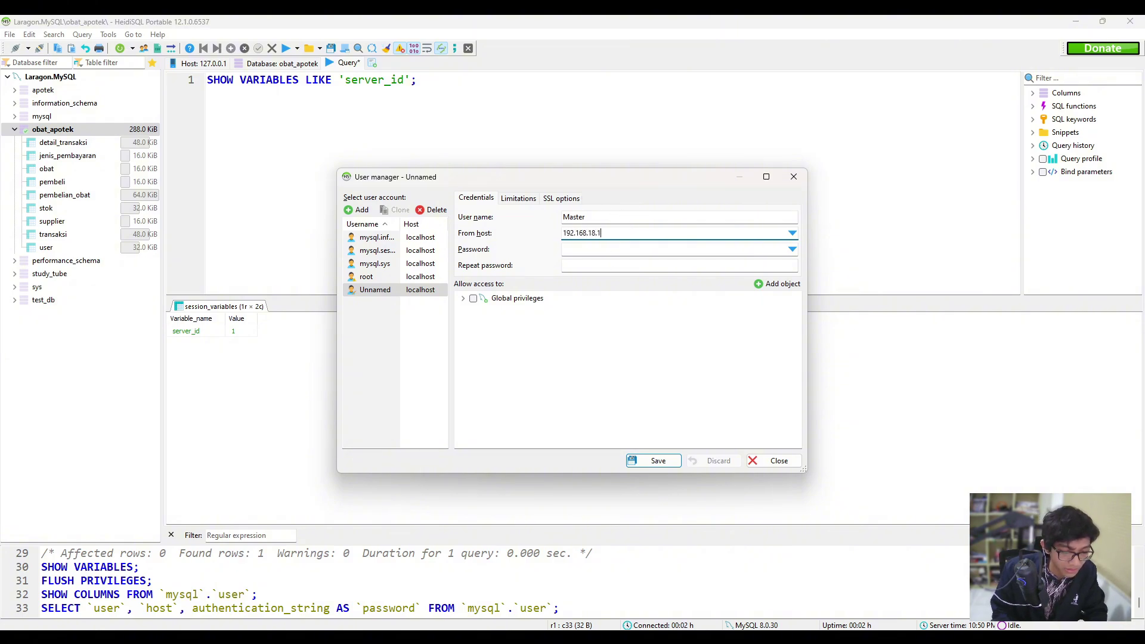
key(BackSpace)
key(BackSpace)
text(17)
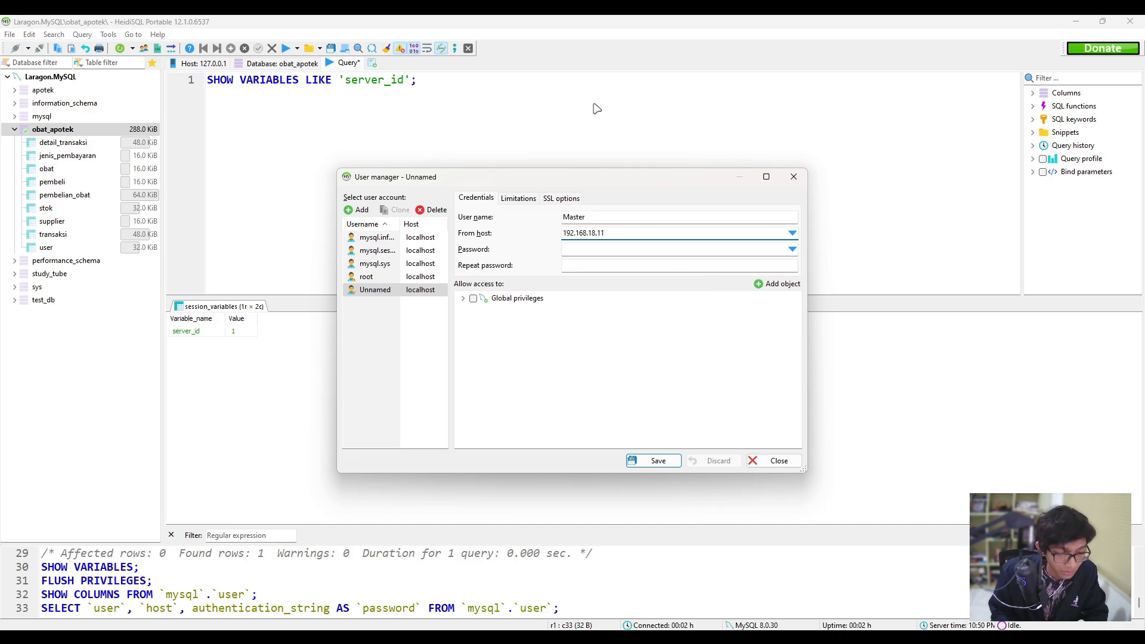
Enter the account password and confirm it in Repeat password.
click(607, 250)
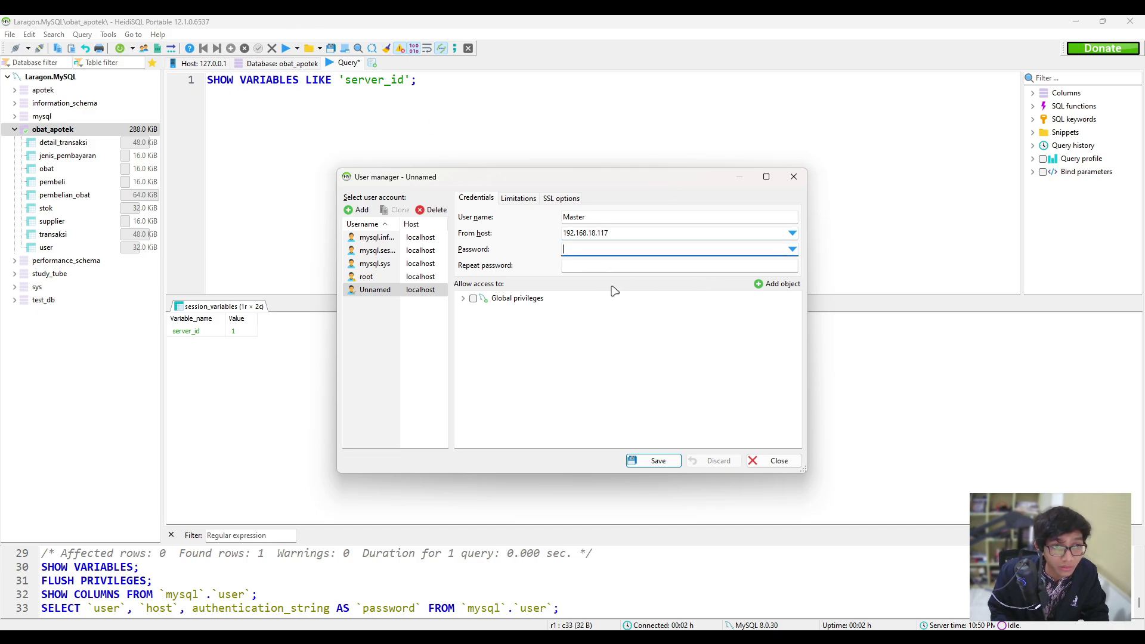
text(1)
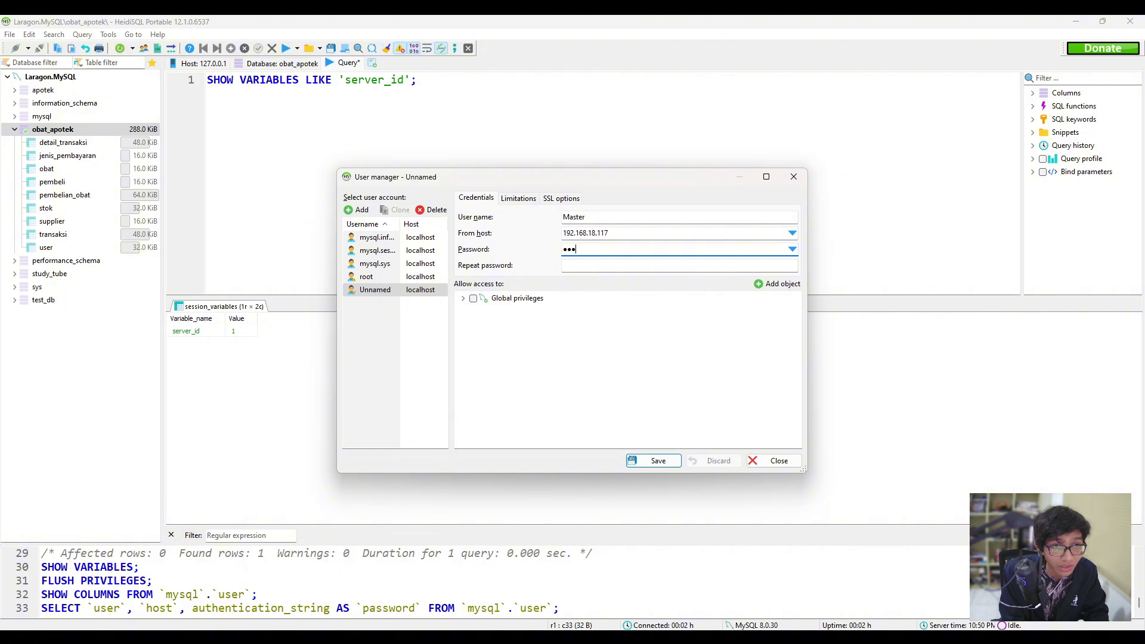
click(627, 267)
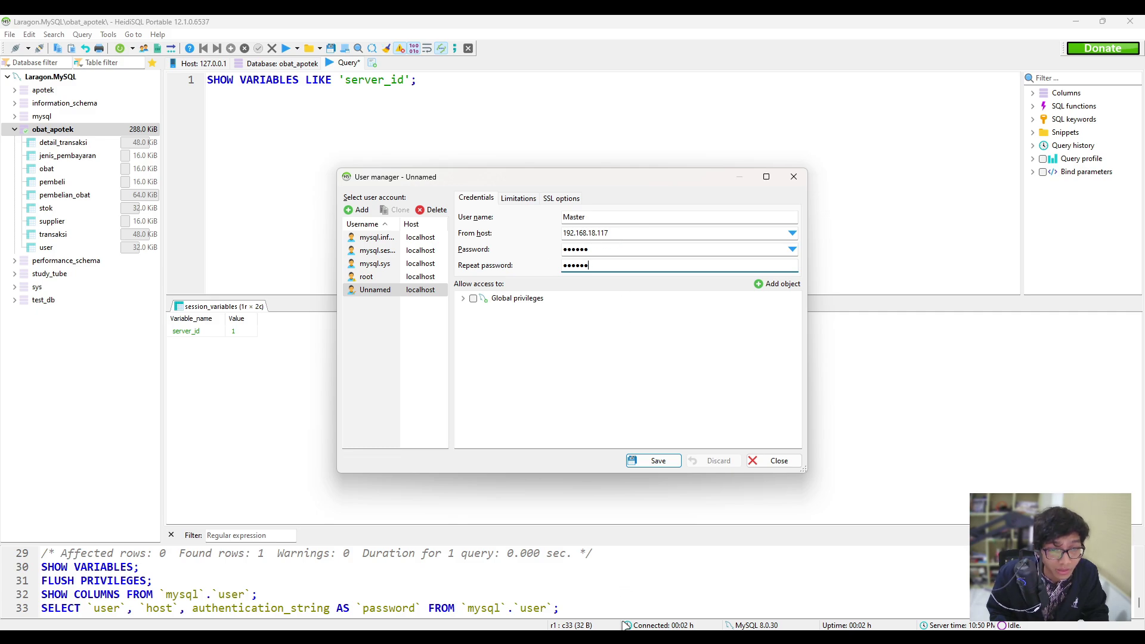
mouse_move(643, 572)
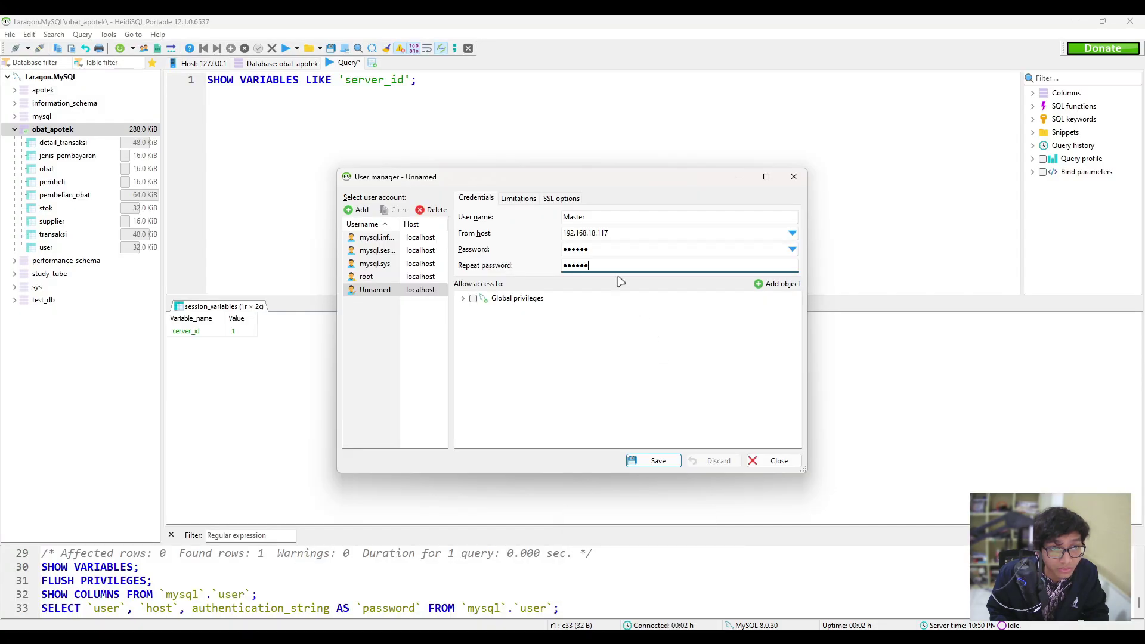
click(610, 254)
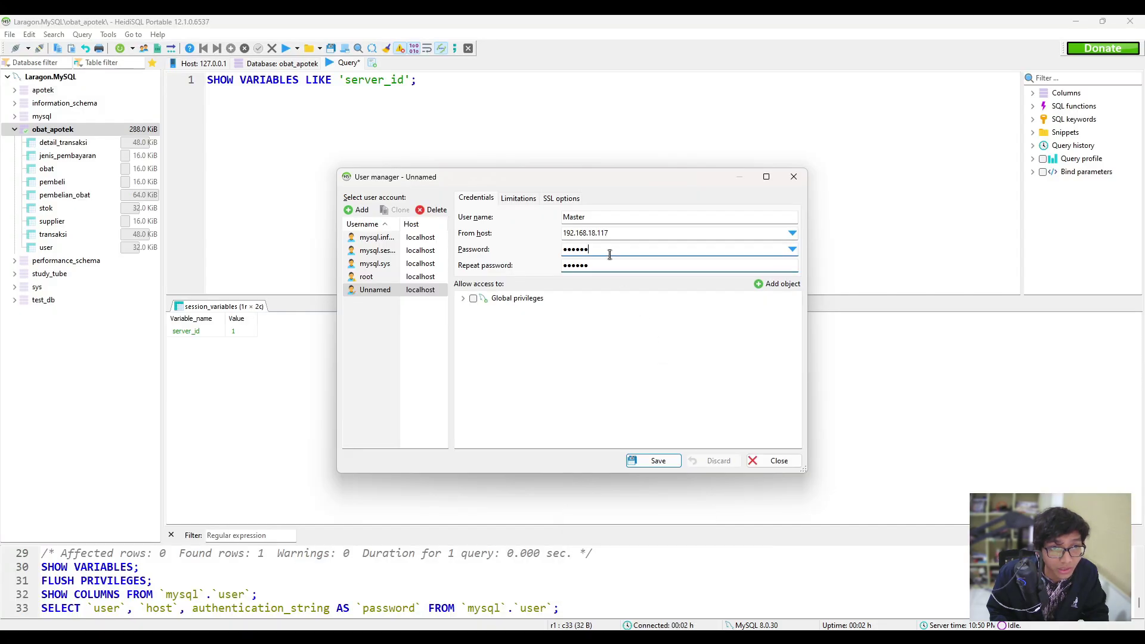
Grant the Master account the global REPLICATION SLAVE privilege and save it.
click(462, 299)
scroll(578, 363, down, 6)
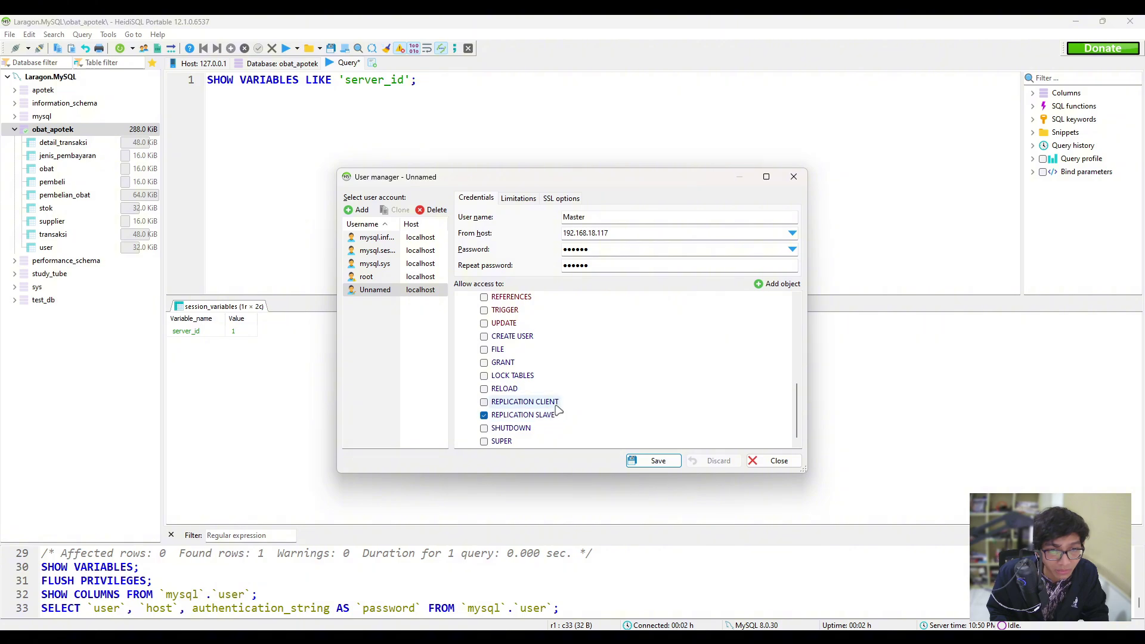
click(666, 466)
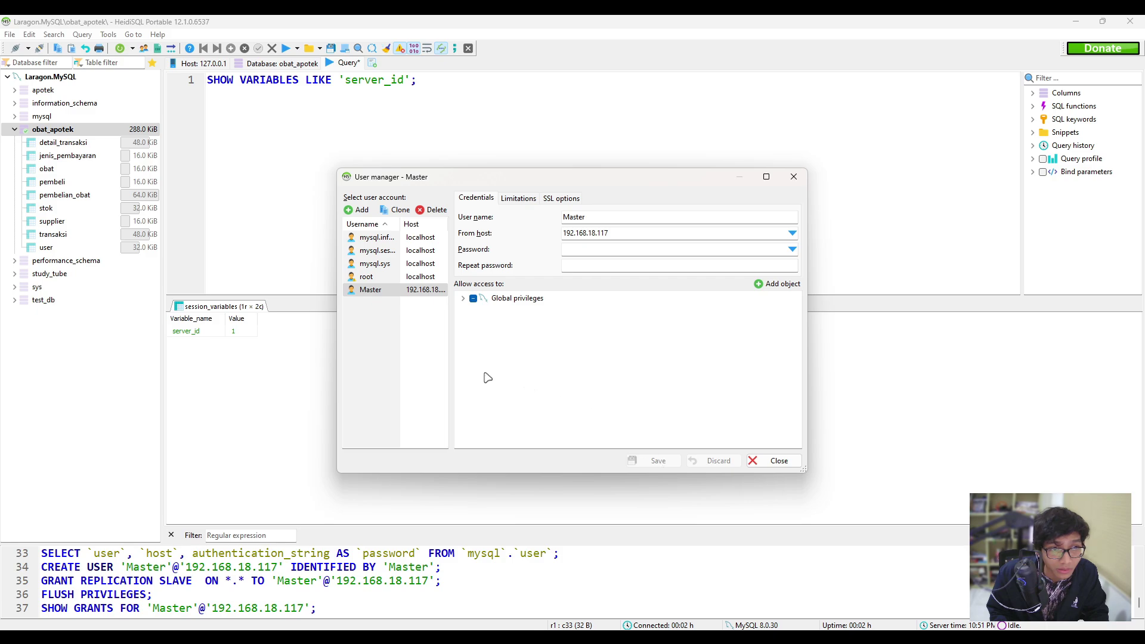
Compare the root account's grants with the saved Master account's grants.
click(408, 334)
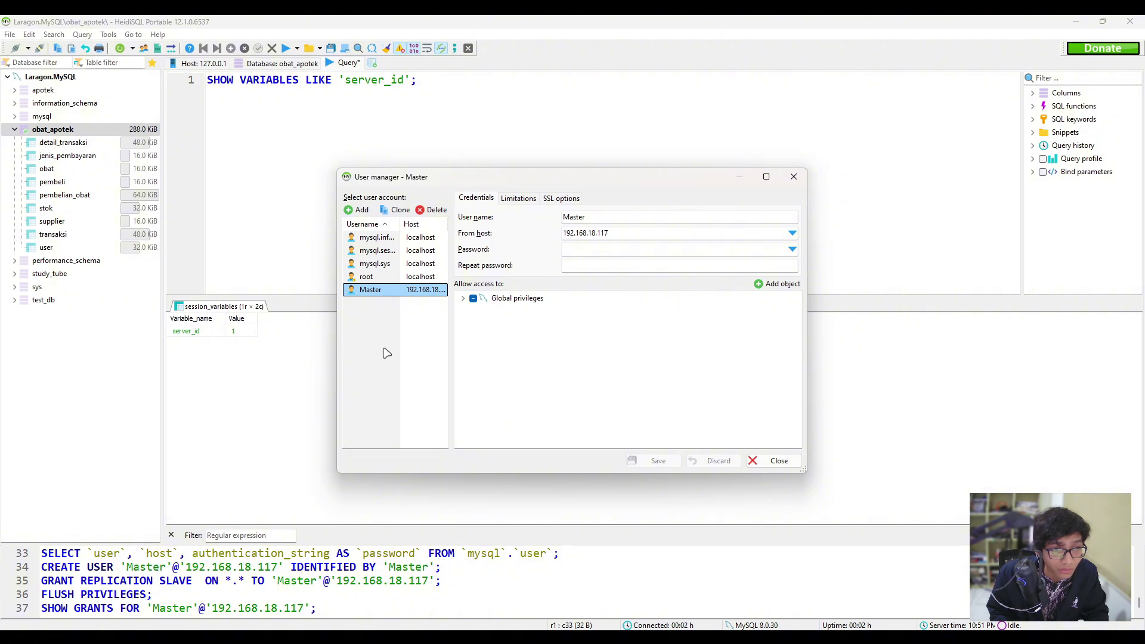
click(370, 276)
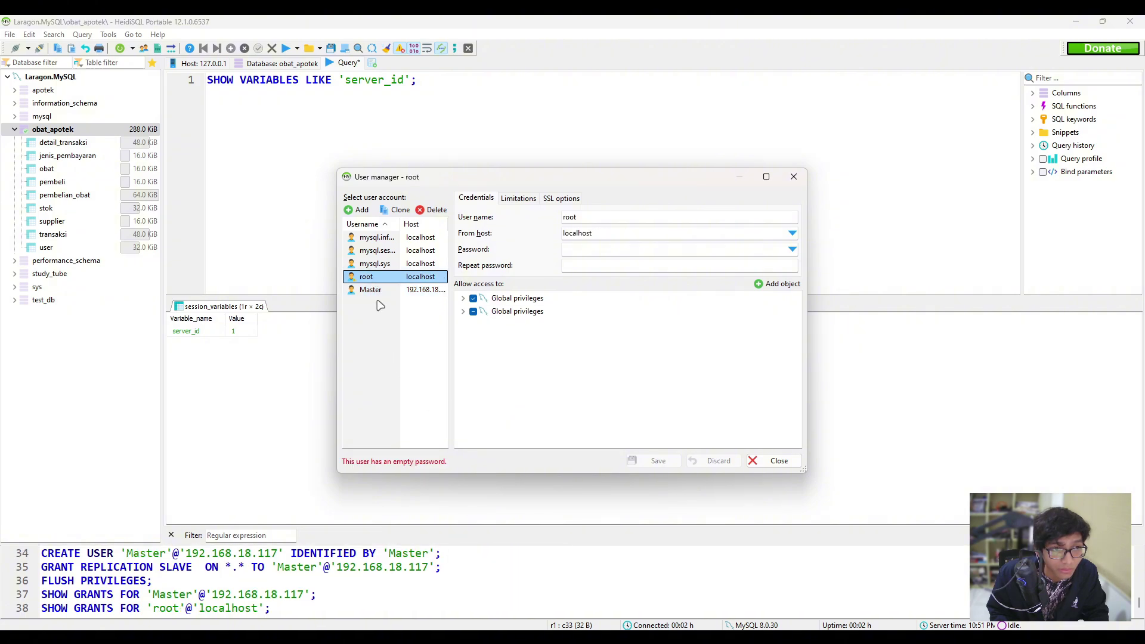
click(380, 291)
click(366, 276)
click(380, 289)
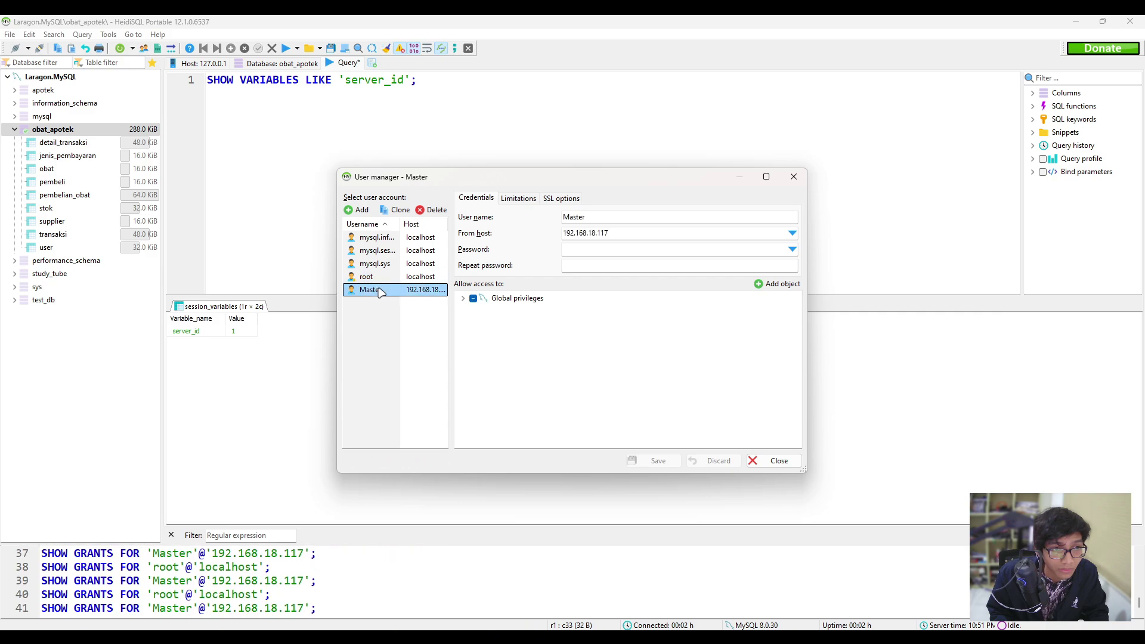
click(366, 277)
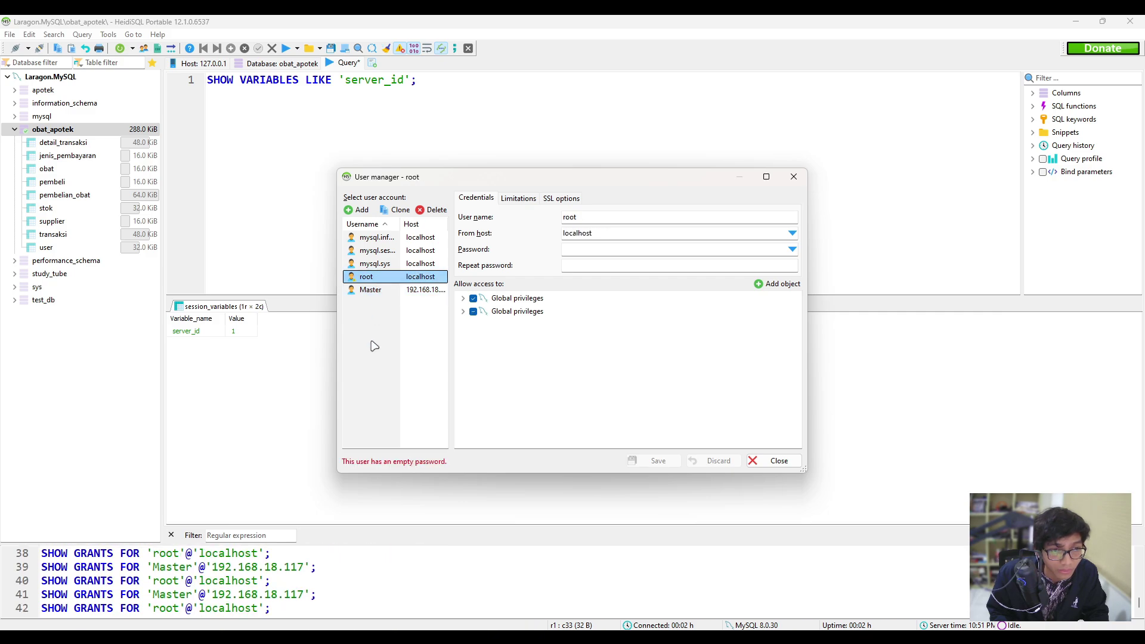
click(378, 291)
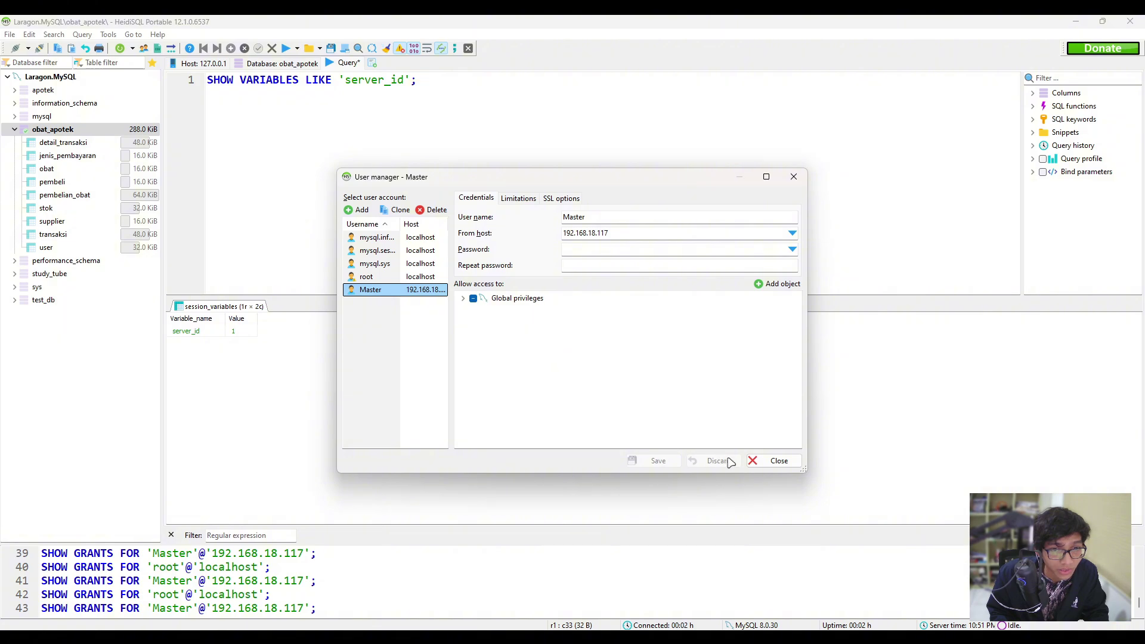
click(656, 375)
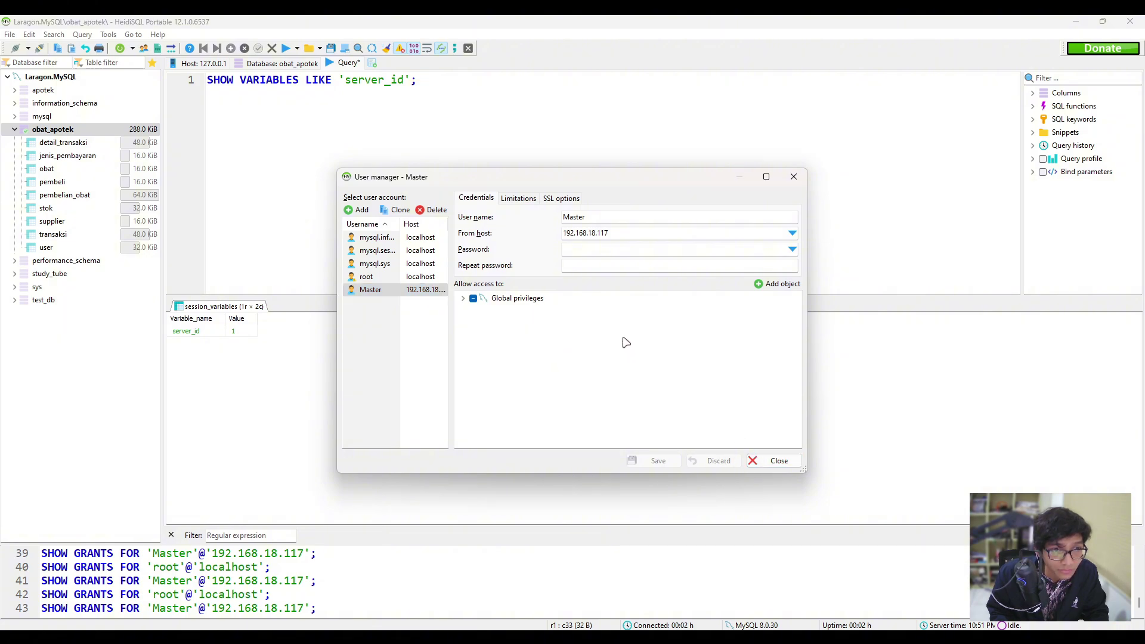
Close the user manager and cancel saving the query tab.
click(770, 461)
key(ctrl+s)
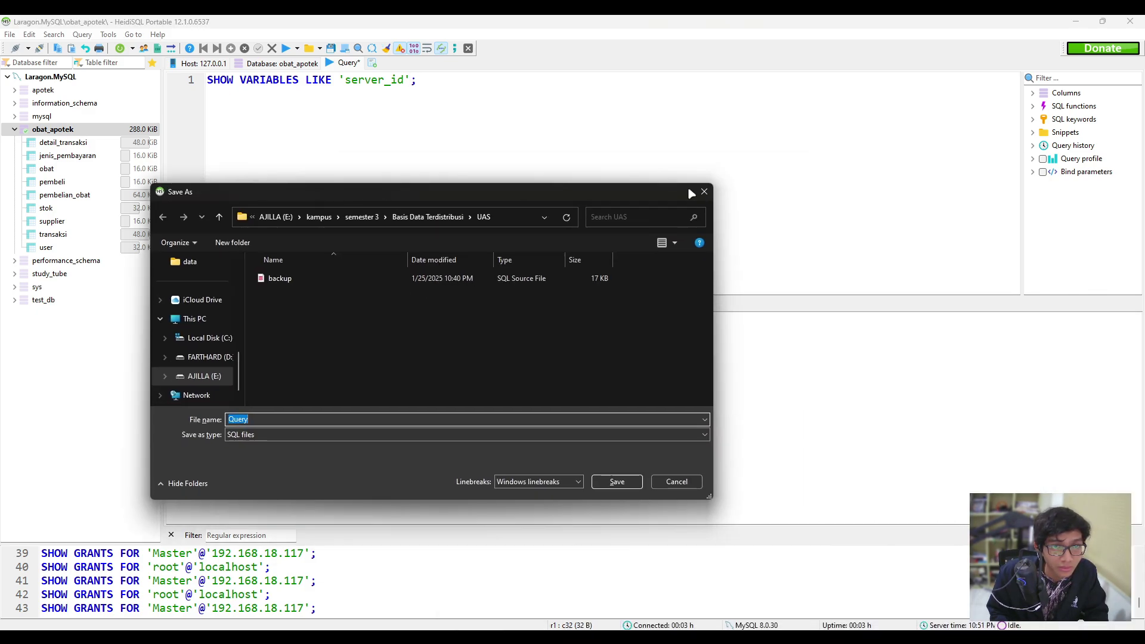
click(704, 191)
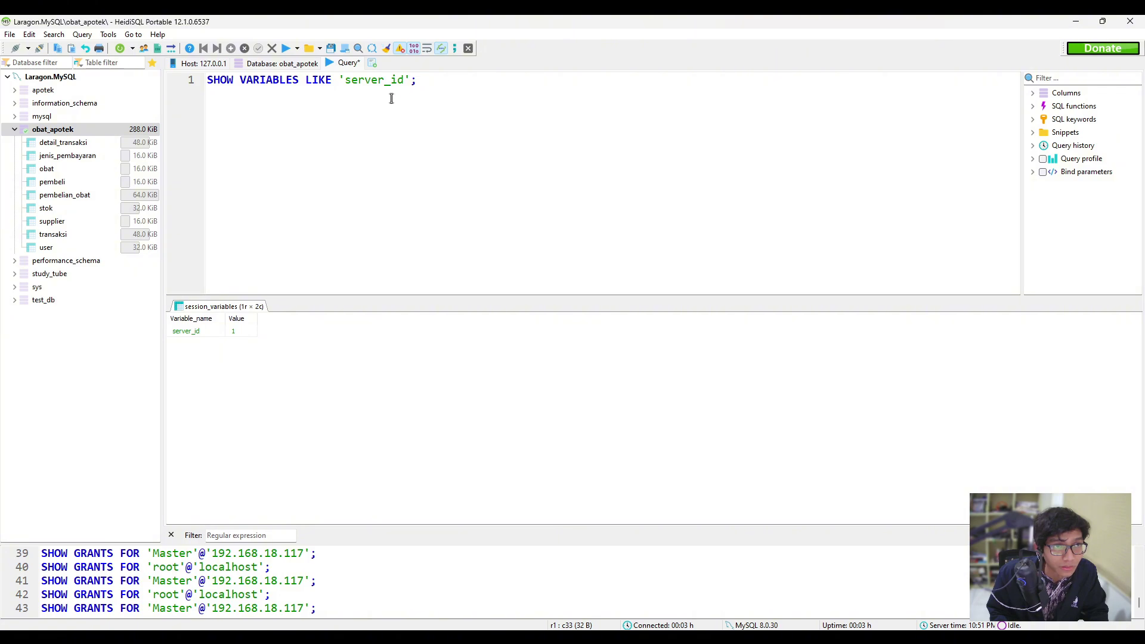
On the VM, launch Notepad++ by searching 'notep' from Start.
click(1075, 22)
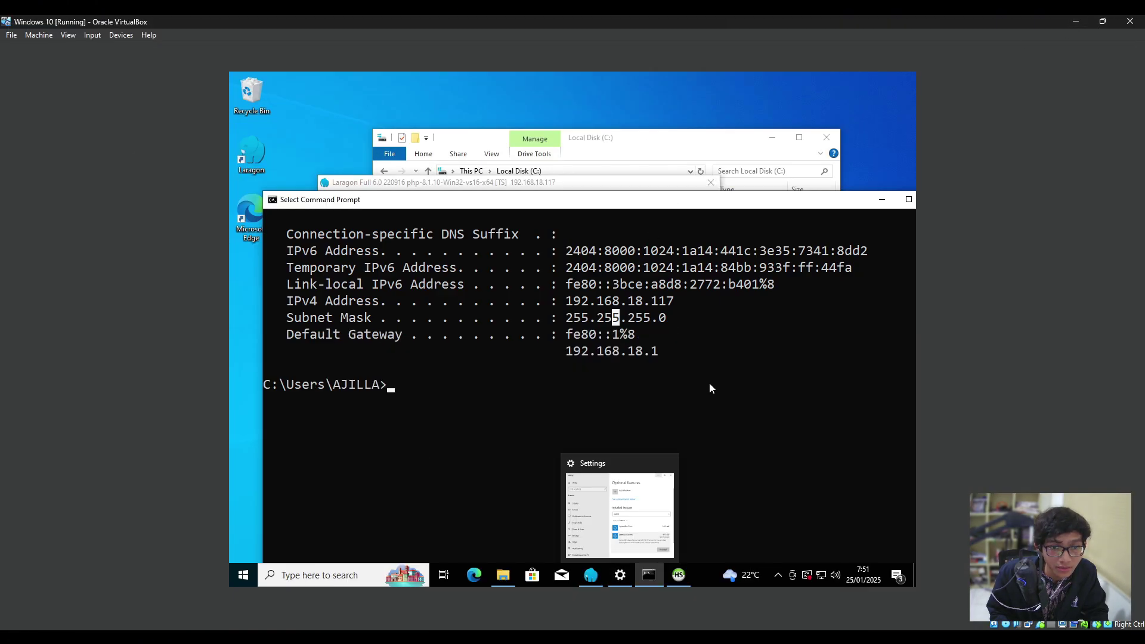
drag(656, 202, 623, 138)
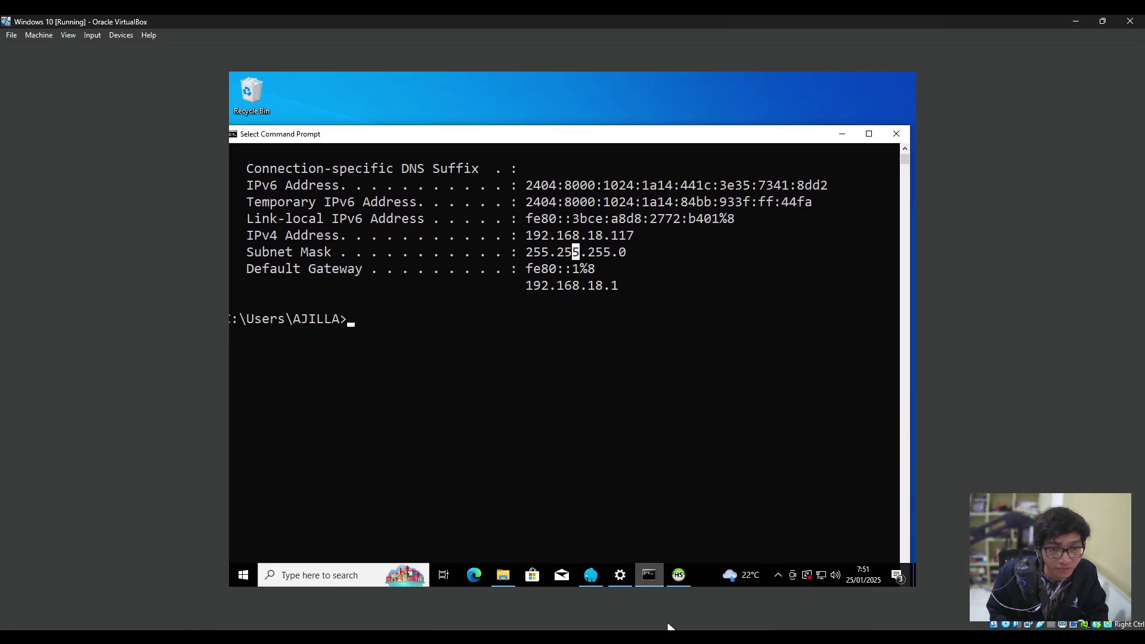
mouse_move(649, 575)
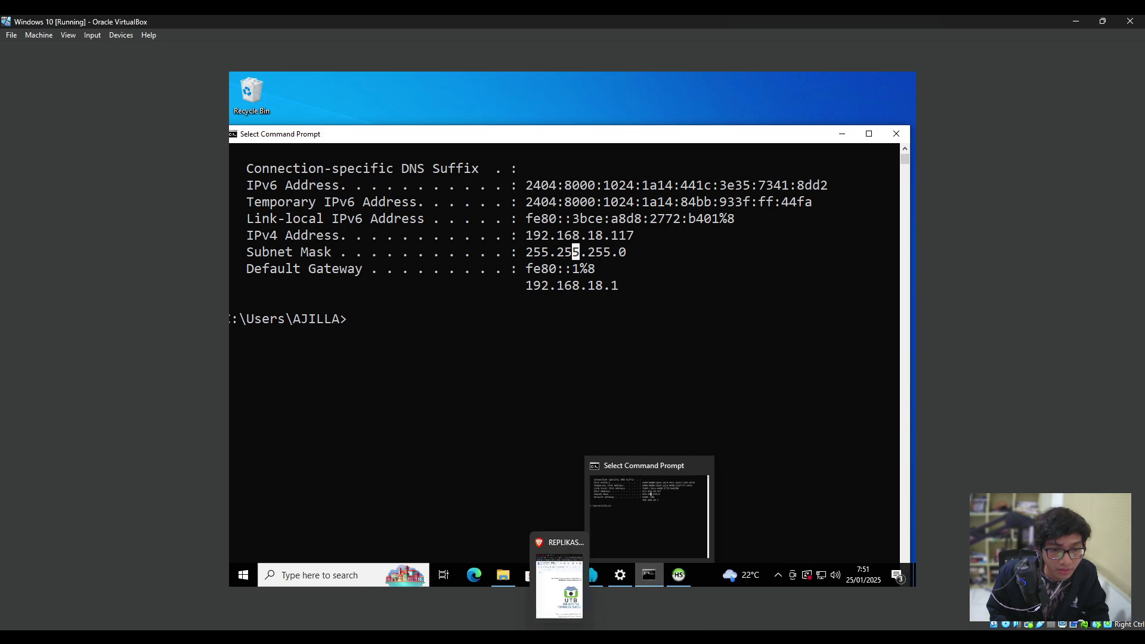
key(super)
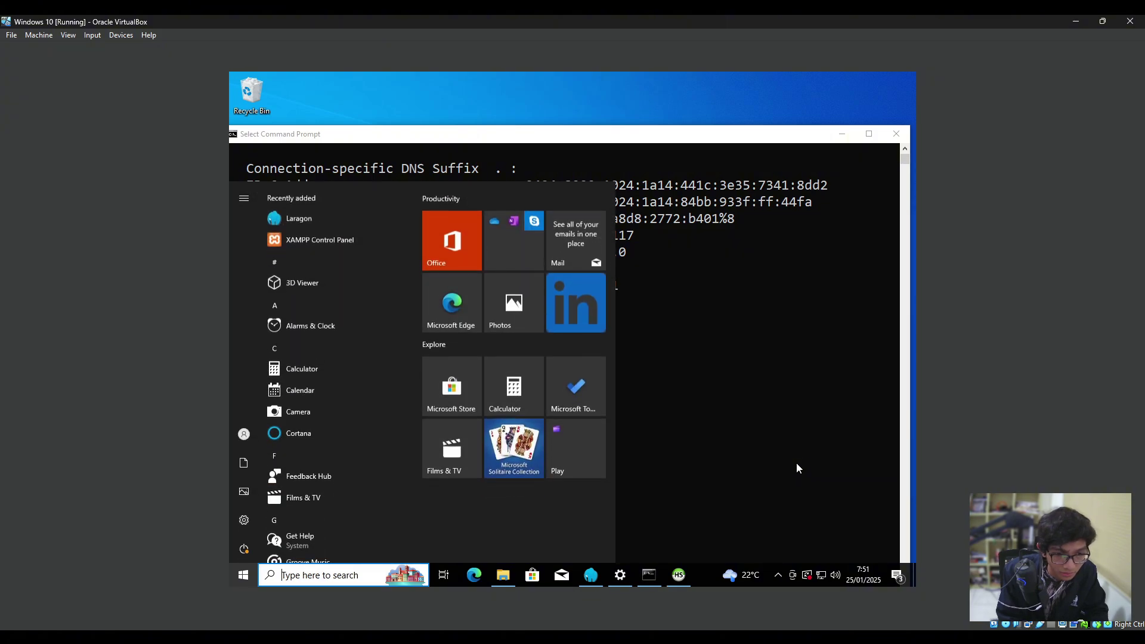
key(super)
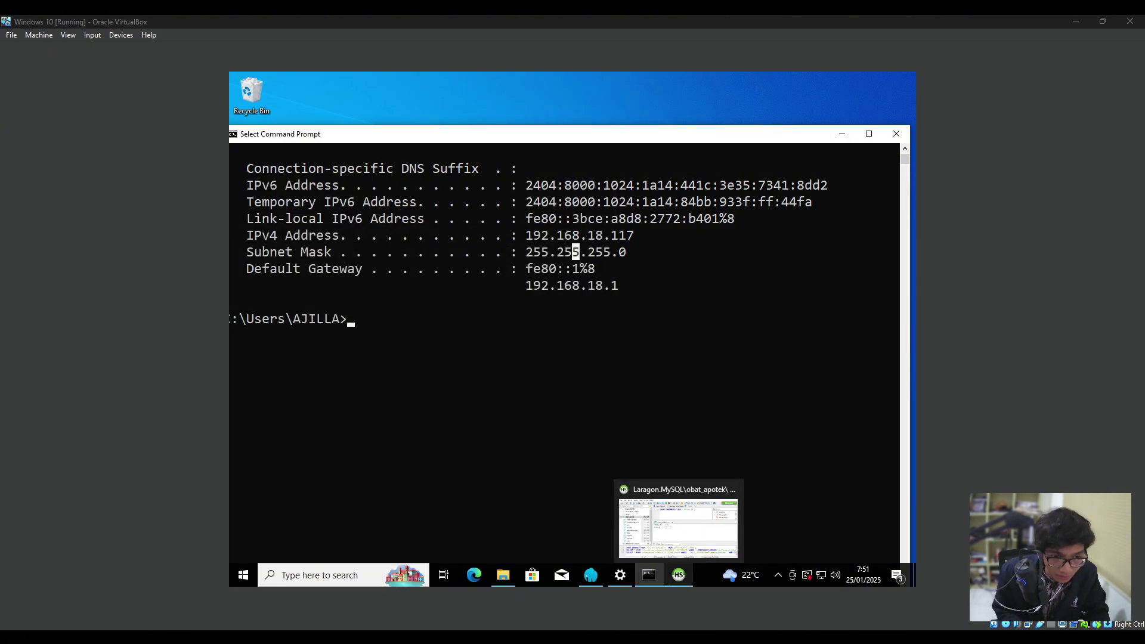
key(super)
text(notep)
key(Return)
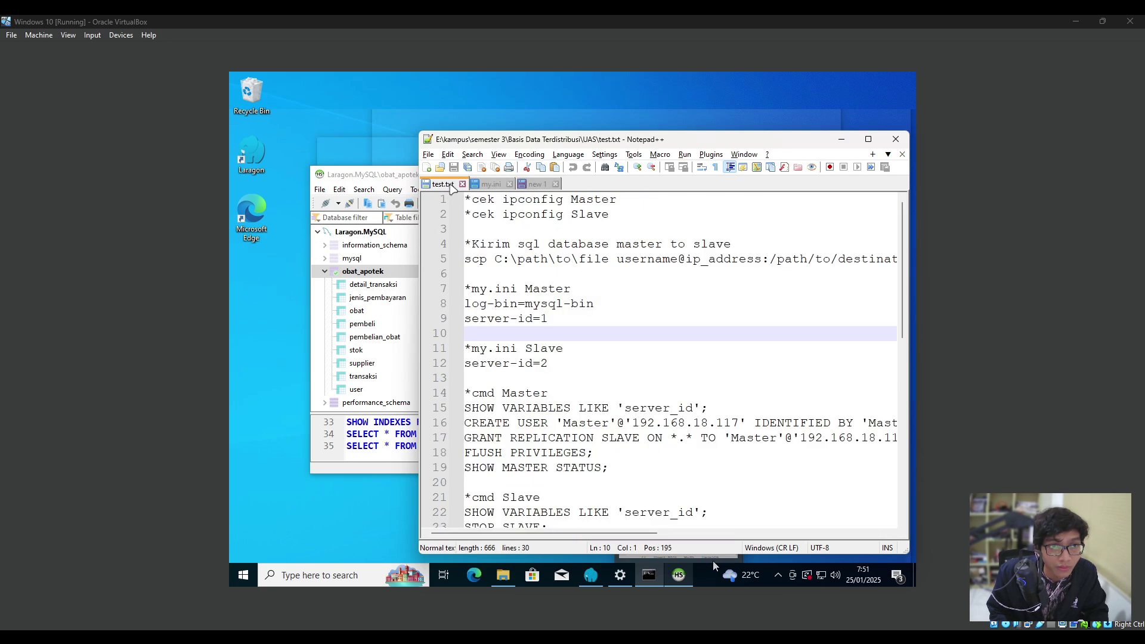
Review the GRANT, FLUSH PRIVILEGES and SHOW MASTER STATUS notes in test.txt, then bring Laragon forward.
key(ctrl+Tab)
scroll(531, 358, down, 3)
scroll(547, 304, up, 3)
scroll(547, 304, down, 2)
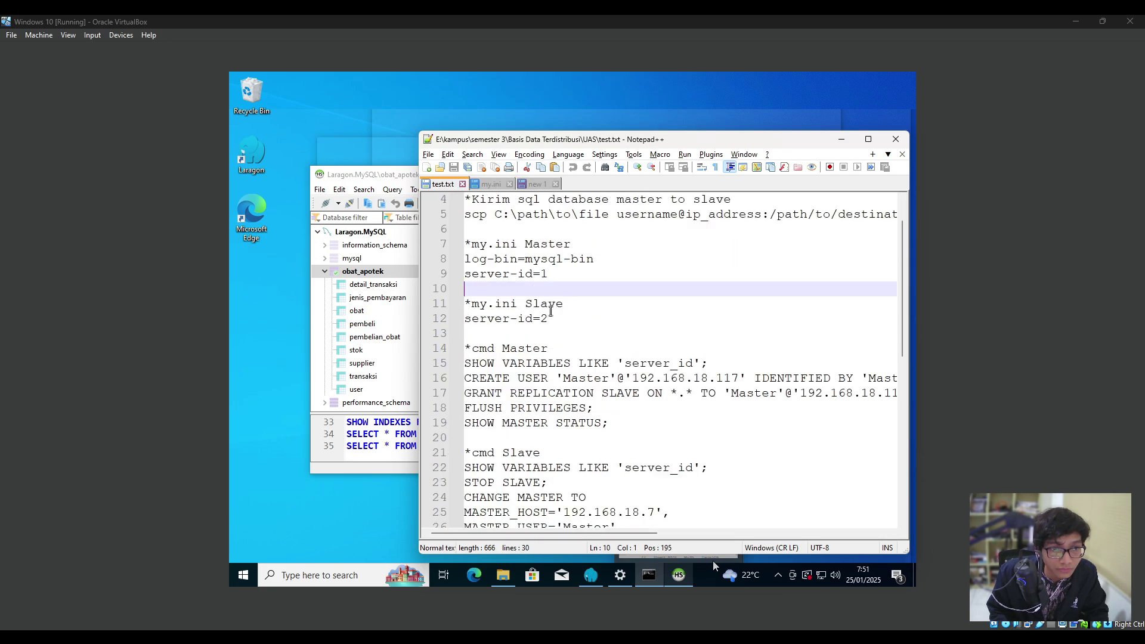
drag(594, 363, 456, 331)
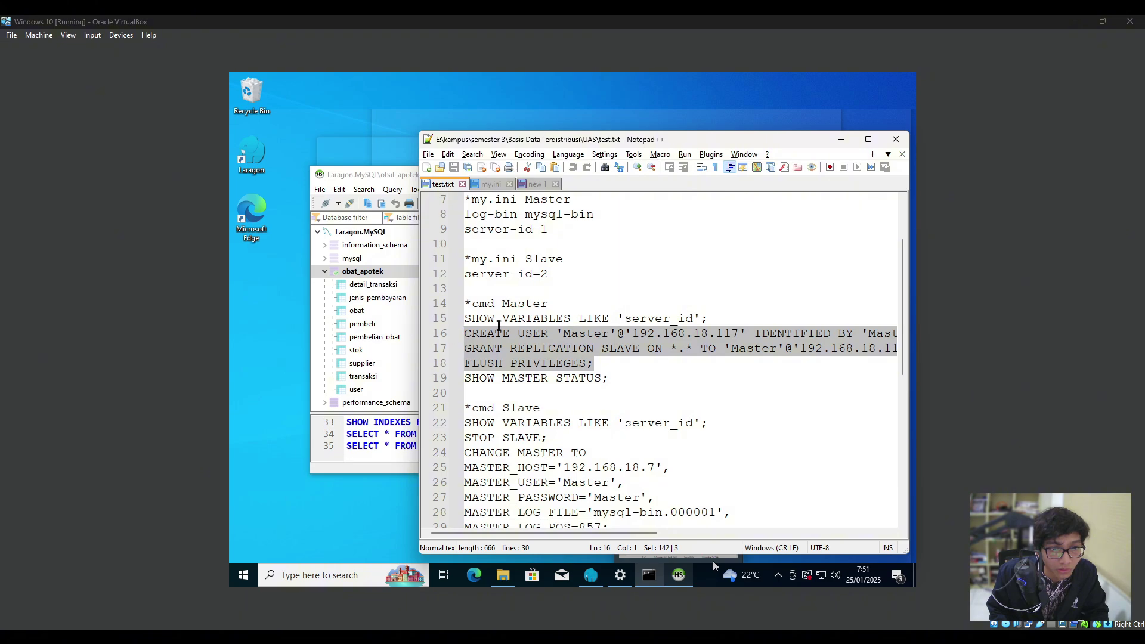
click(596, 363)
scroll(507, 346, down, 3)
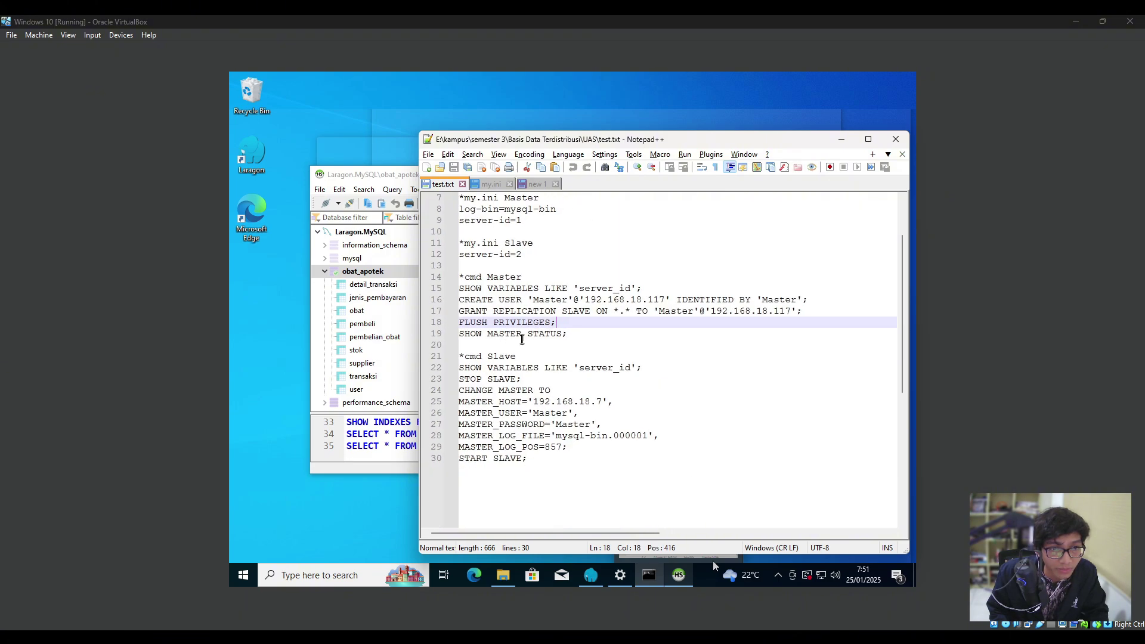
scroll(522, 340, up, 1)
drag(837, 324, 471, 345)
click(578, 339)
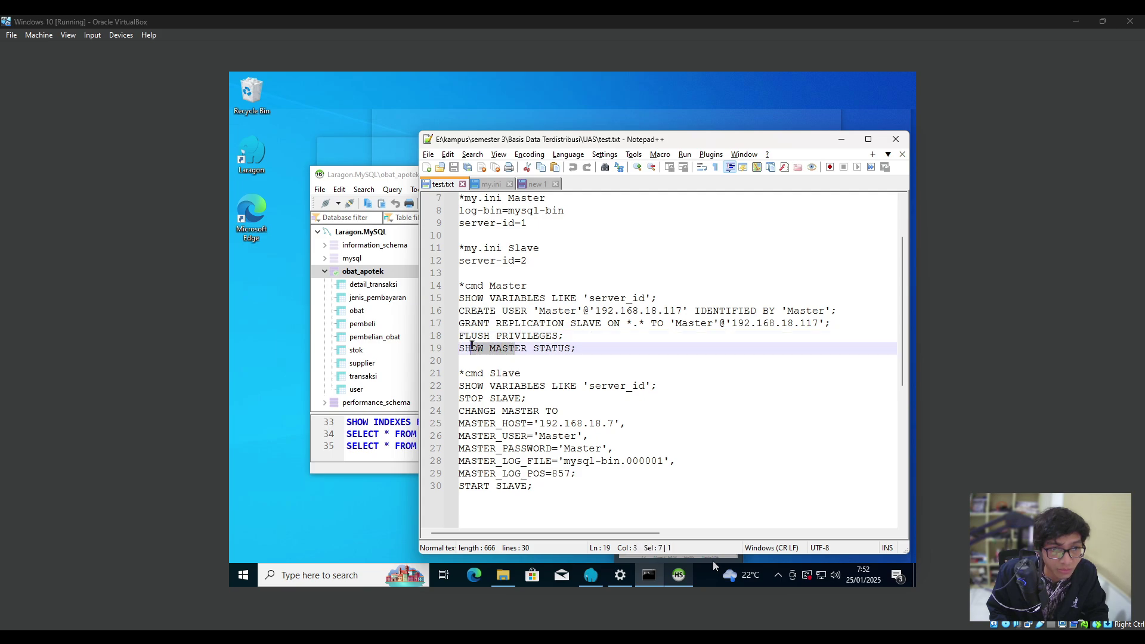
click(552, 348)
click(589, 347)
click(591, 574)
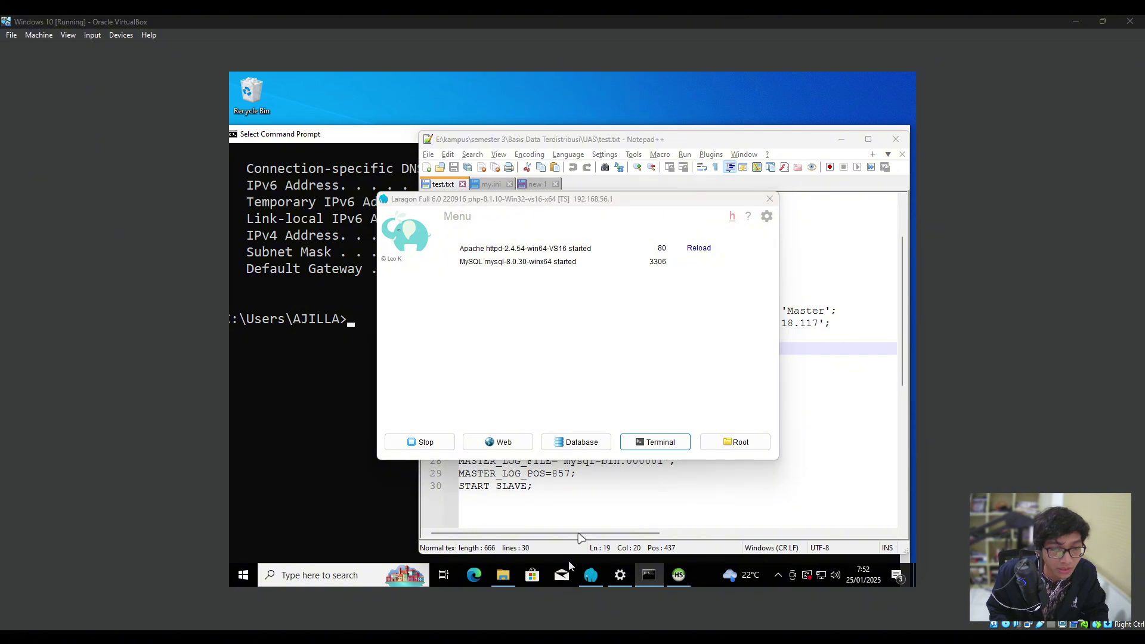
From Laragon's terminal, log into MySQL with mysql -u root and flush privileges.
click(592, 640)
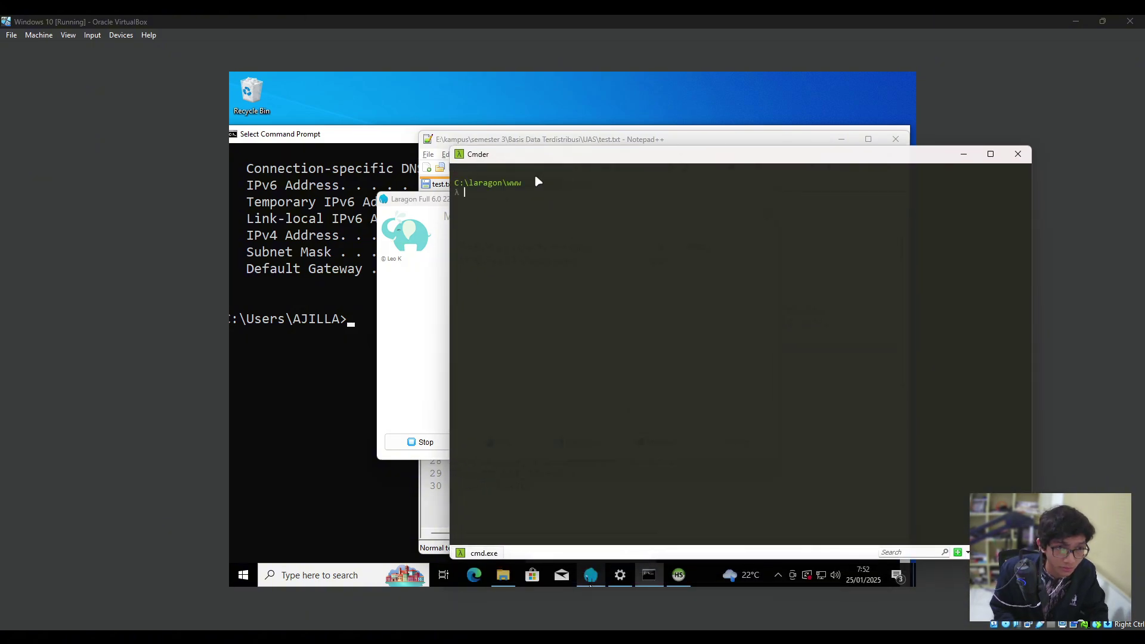
text(show)
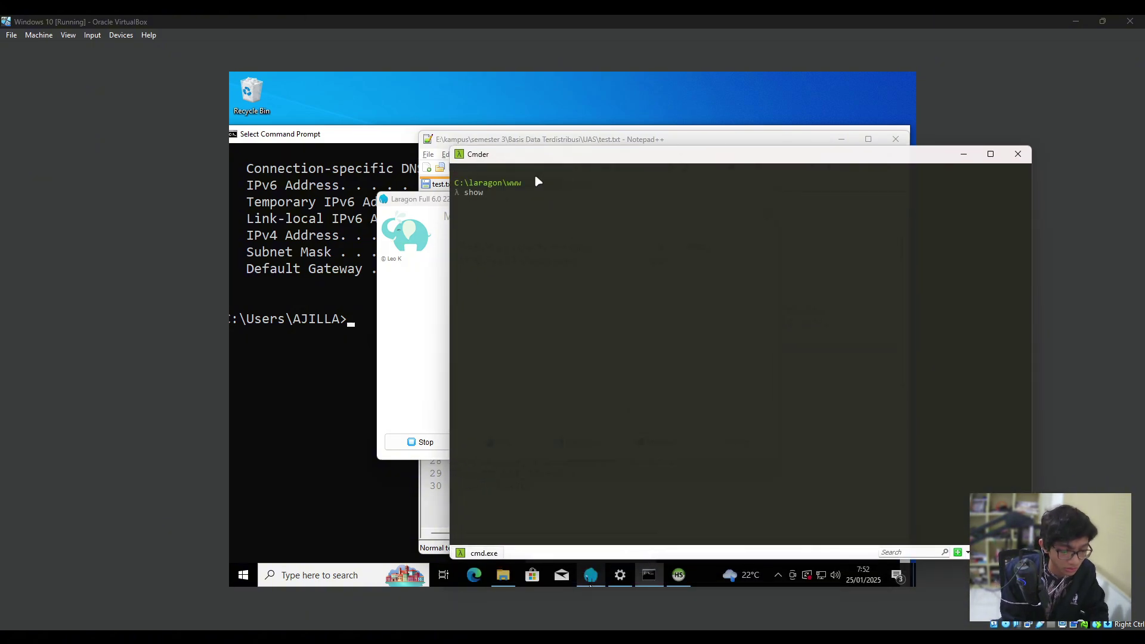
key(BackSpace)
key(BackSpace)
key(BackSpace)
key(BackSpace)
key(BackSpace)
text(mysql)
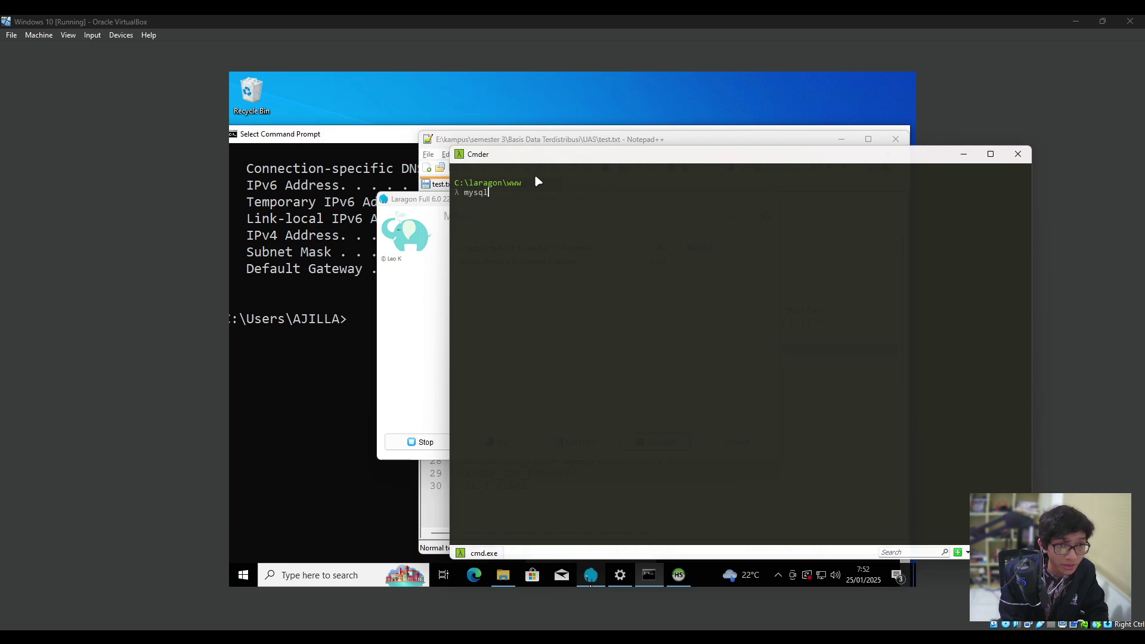
text( -)
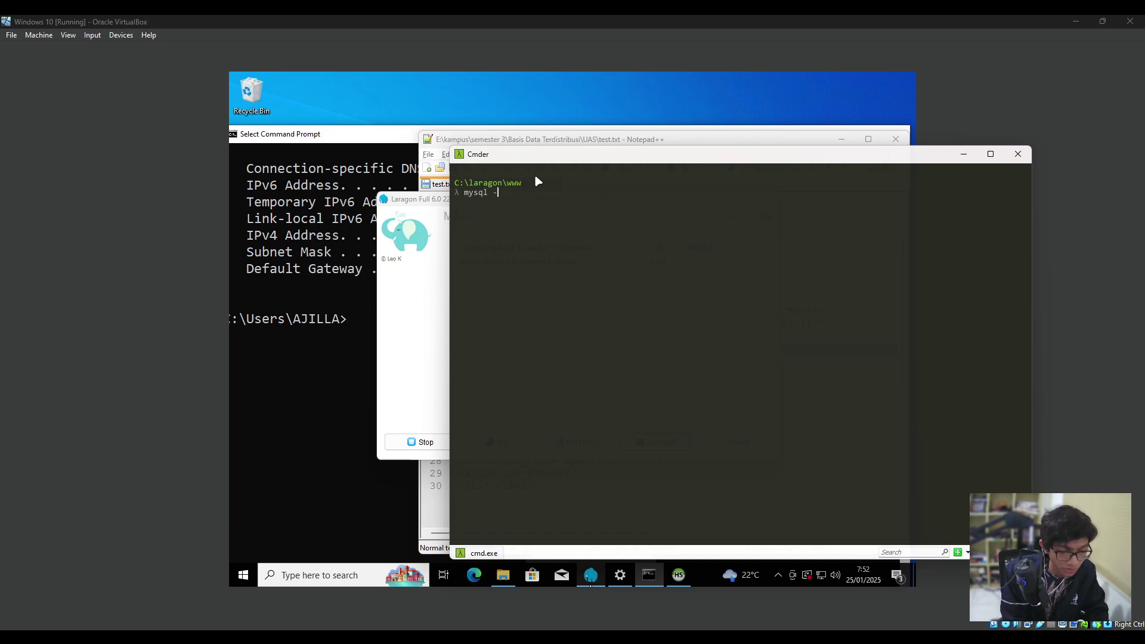
text(u root)
key(Return)
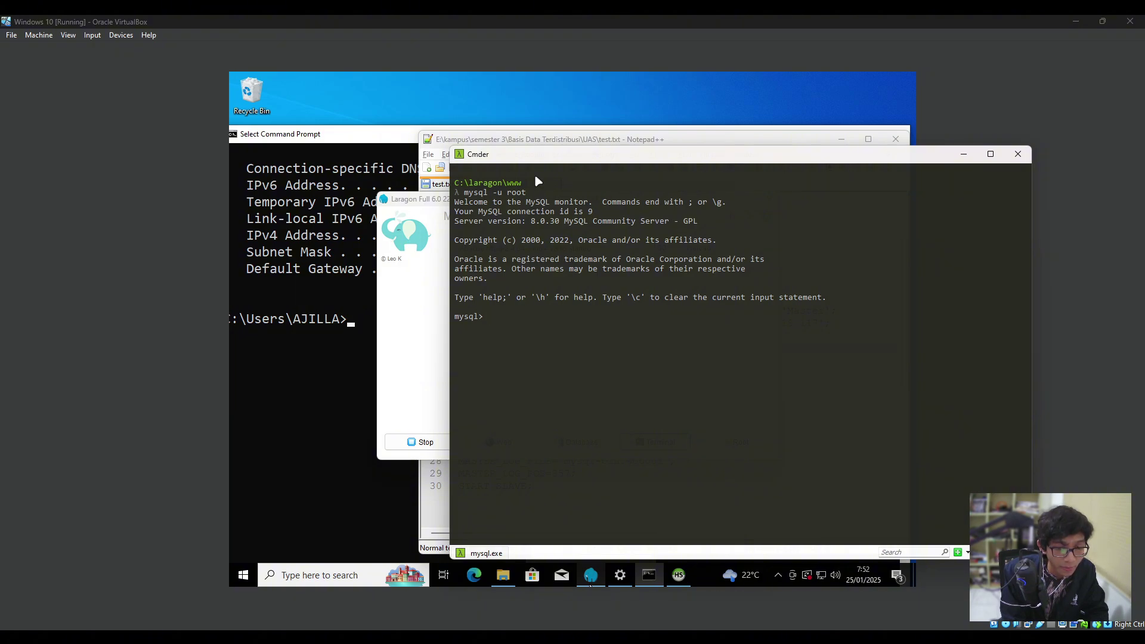
text(flush pr)
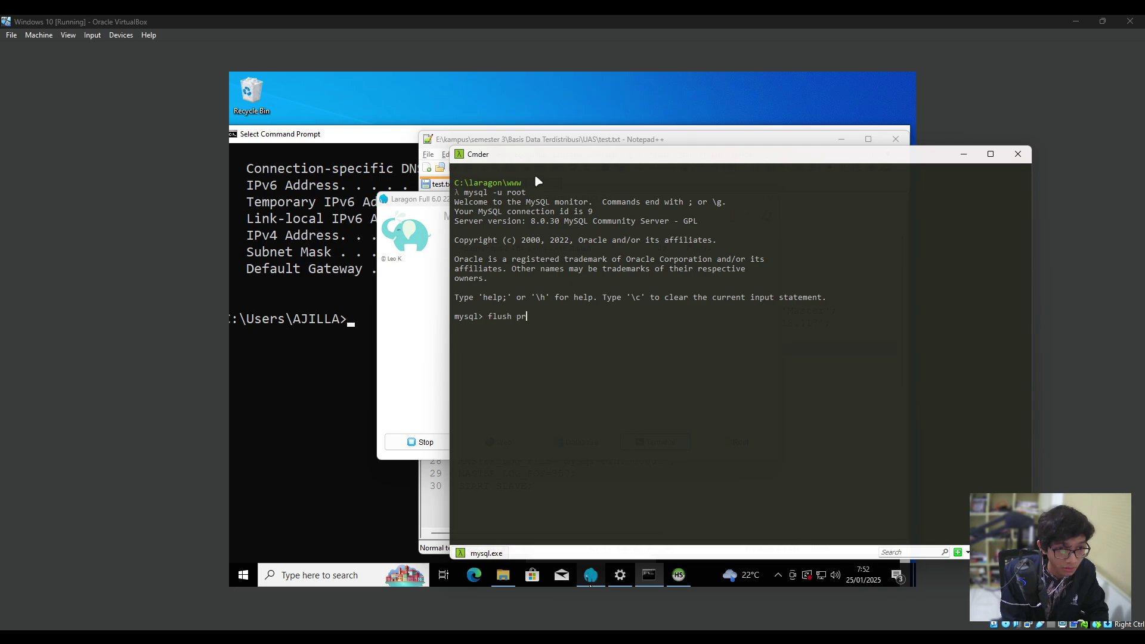
text(ivileges;)
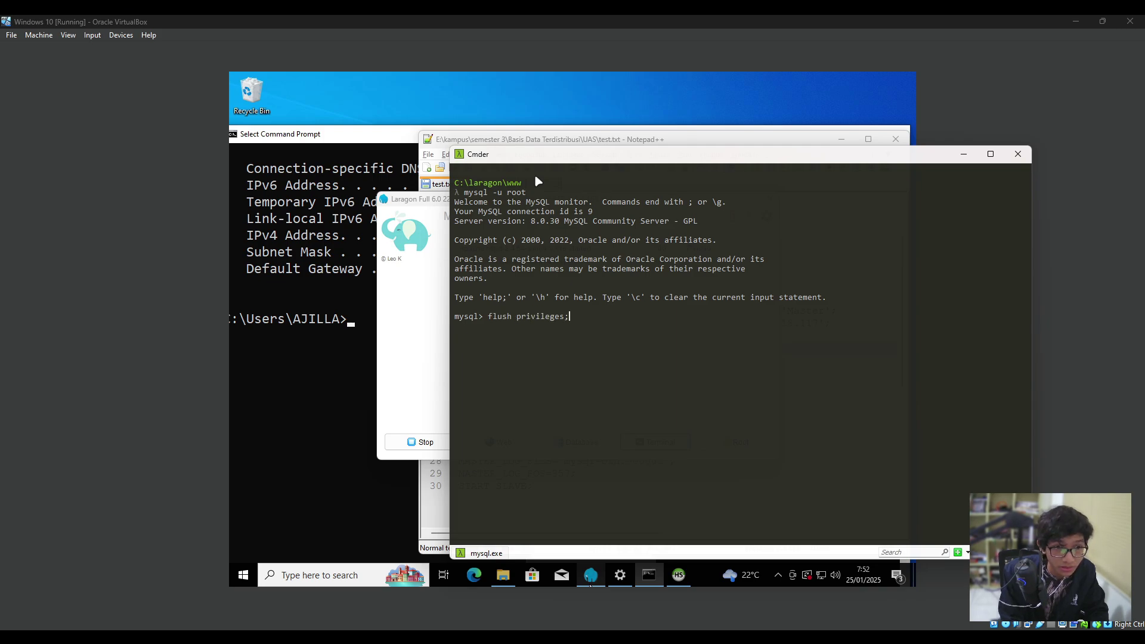
key(Return)
Run SHOW MASTER STATUS, noting mysql-bin.000001 at position 1235.
drag(656, 156, 502, 93)
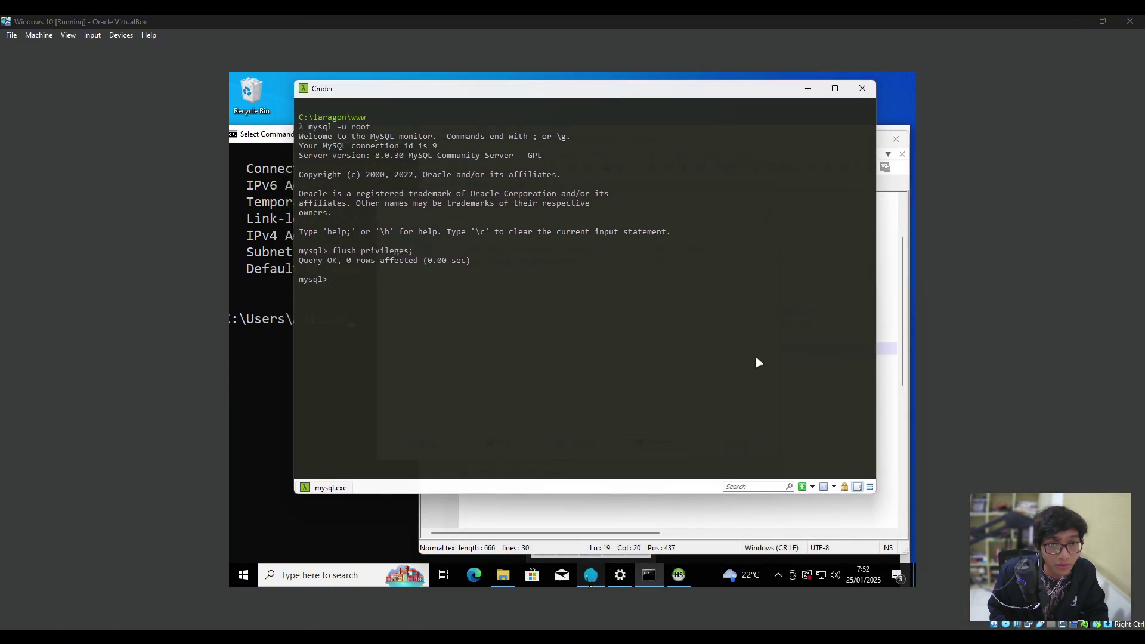
click(699, 507)
click(514, 109)
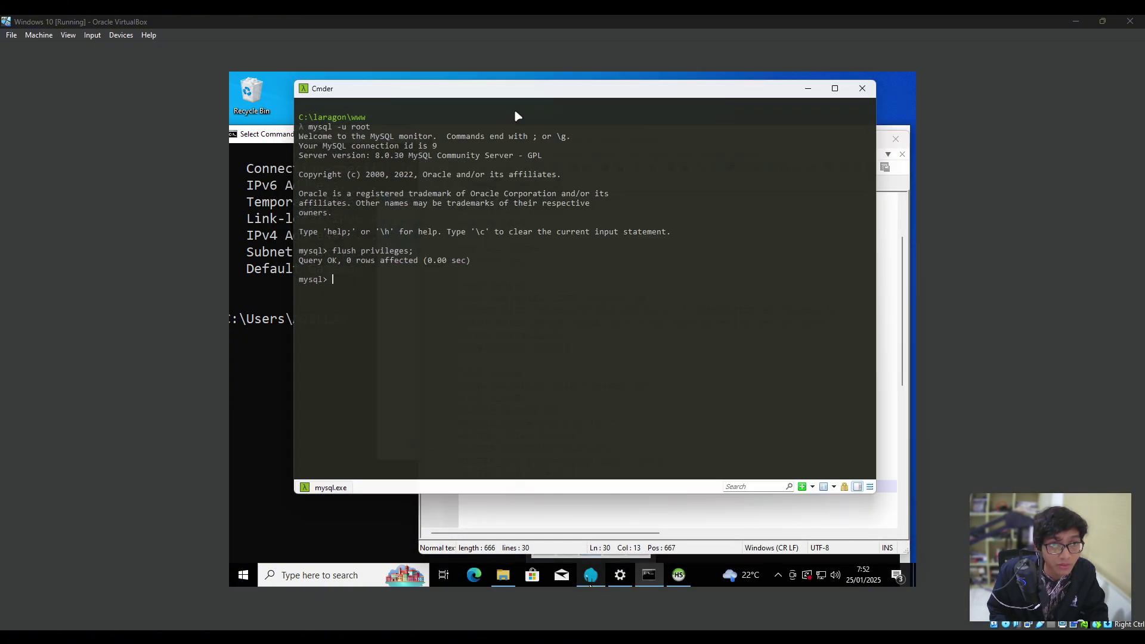
drag(517, 94, 512, 107)
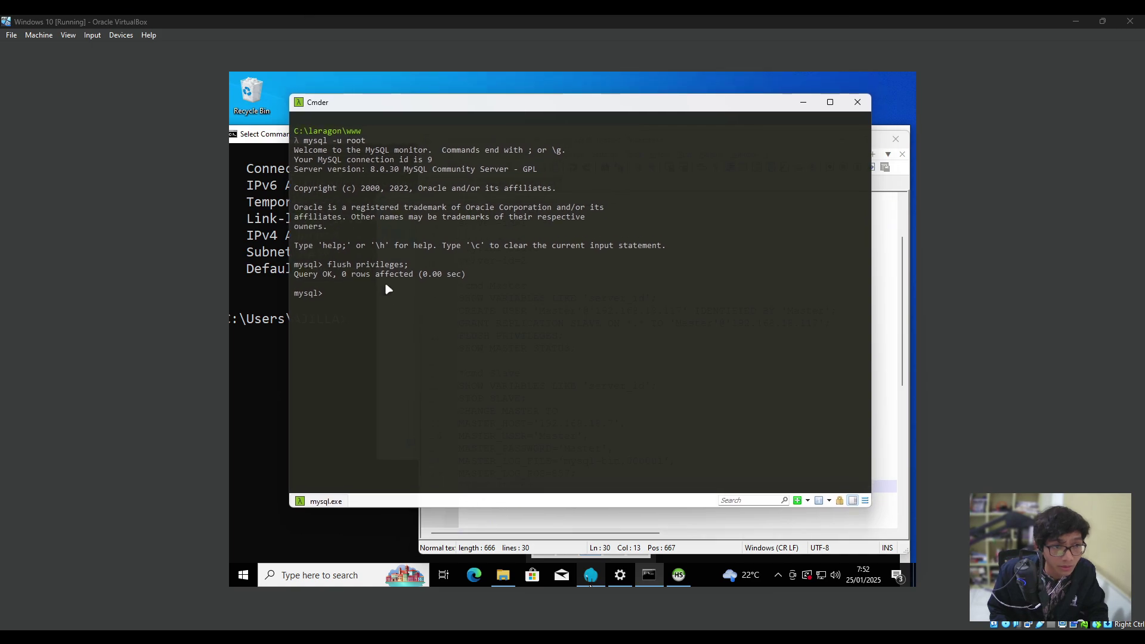
text(show master )
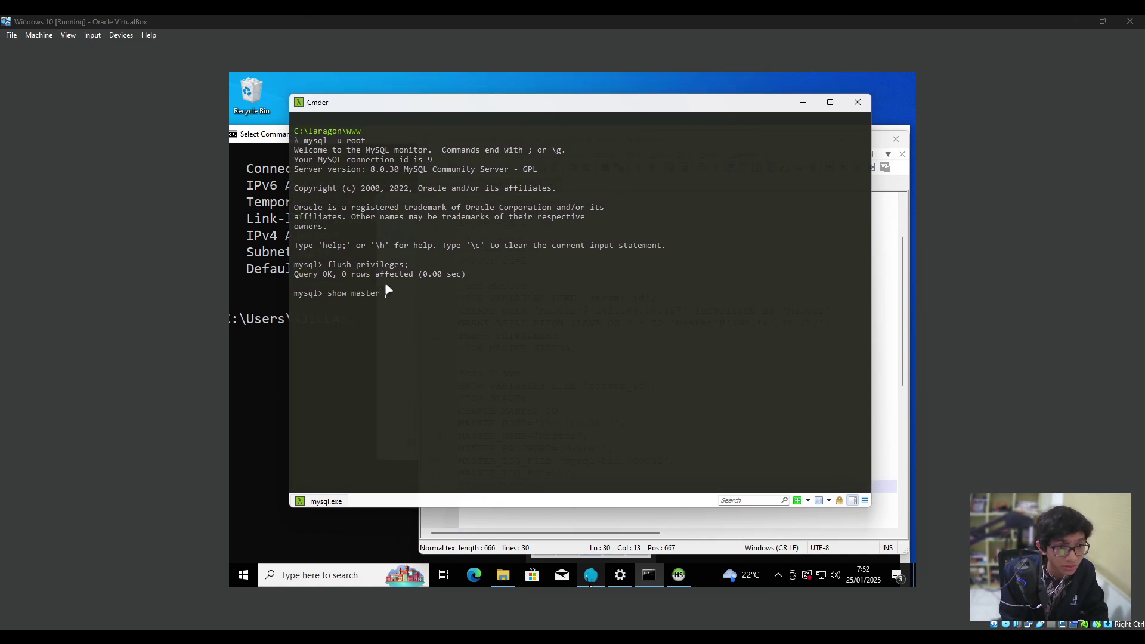
text(status;)
key(Return)
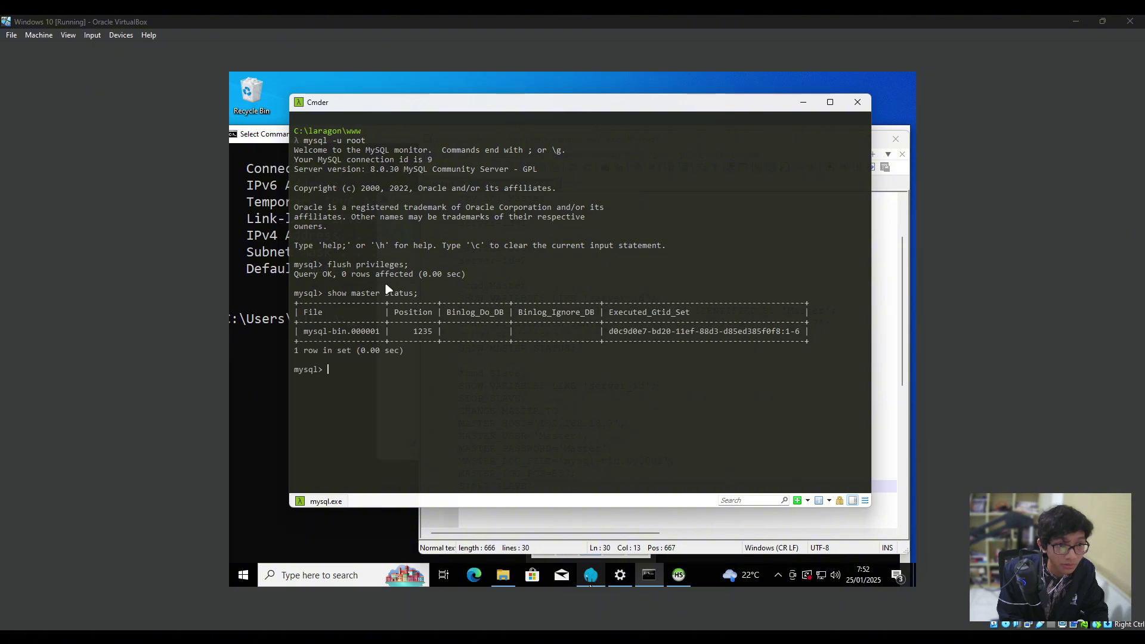
drag(426, 332, 308, 332)
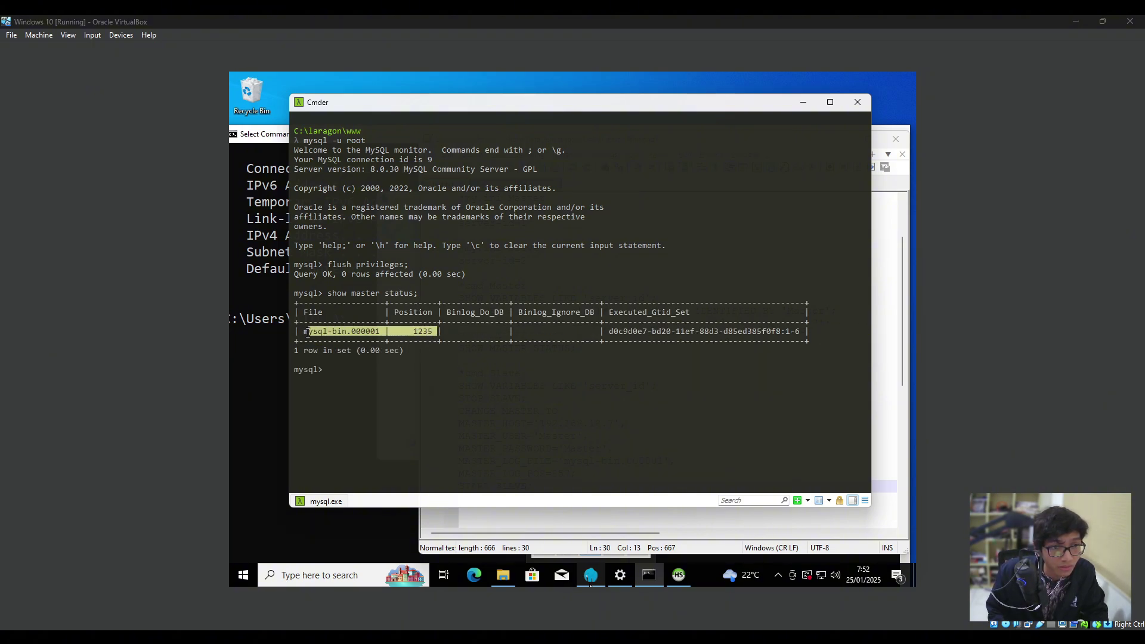
click(422, 331)
drag(438, 332, 305, 330)
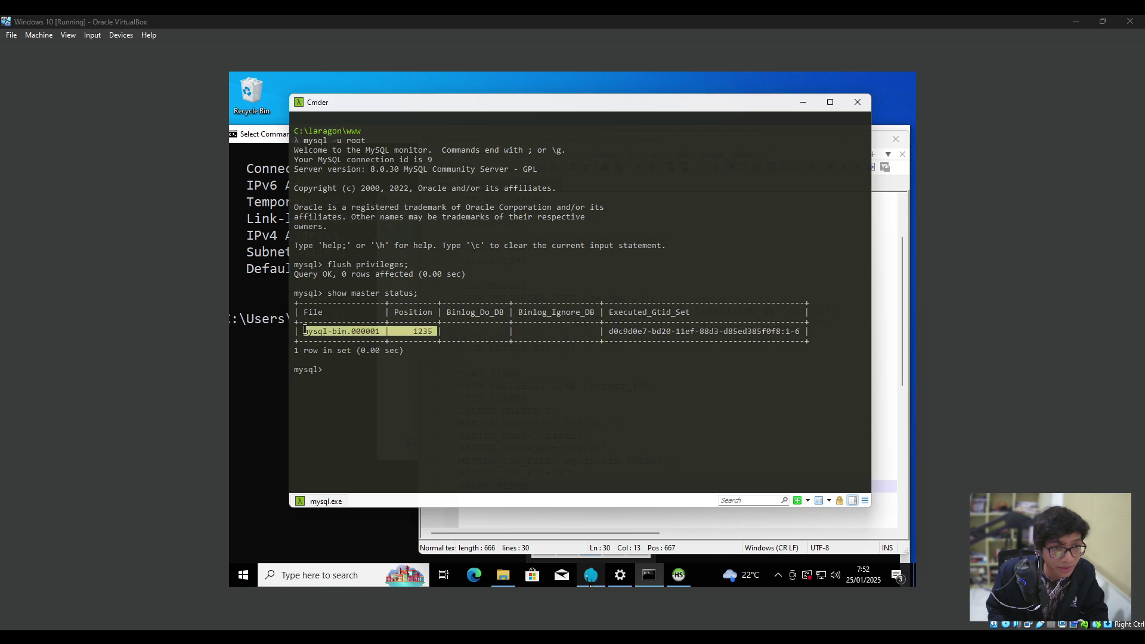
click(409, 340)
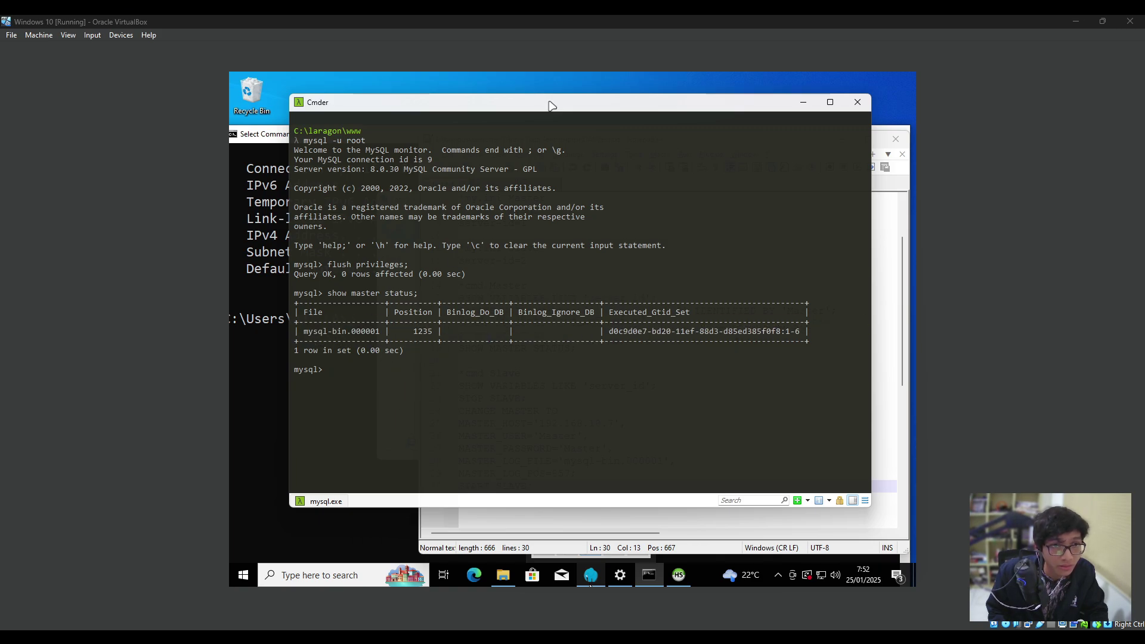
drag(552, 107, 572, 572)
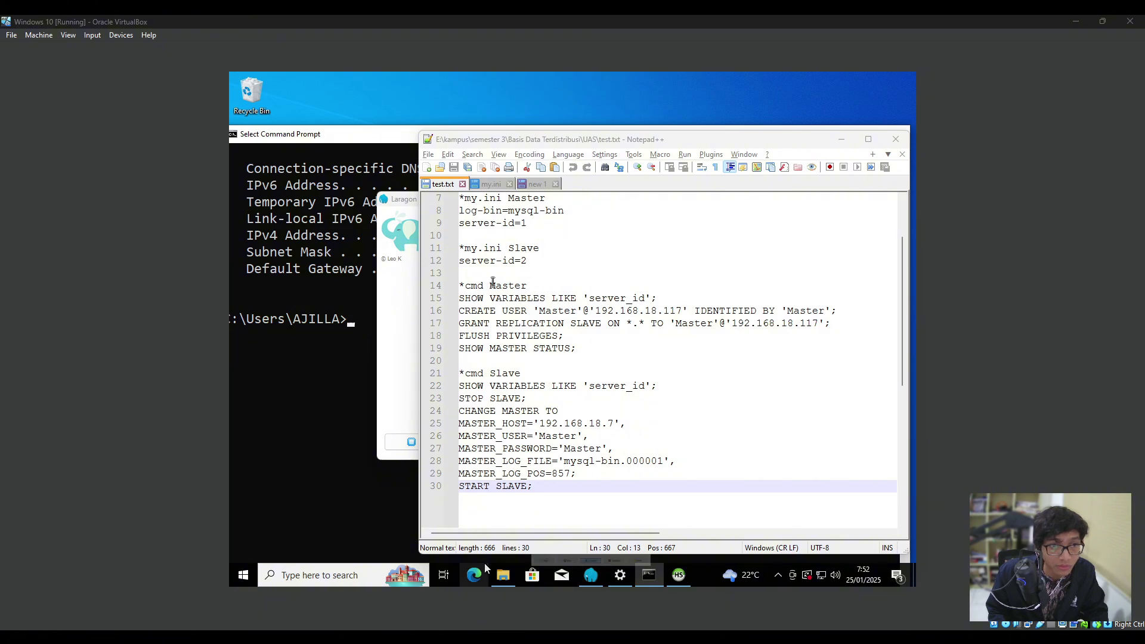
Move the Notepad++ notes aside and minimize them to reveal Laragon.
drag(638, 143, 597, 143)
click(529, 412)
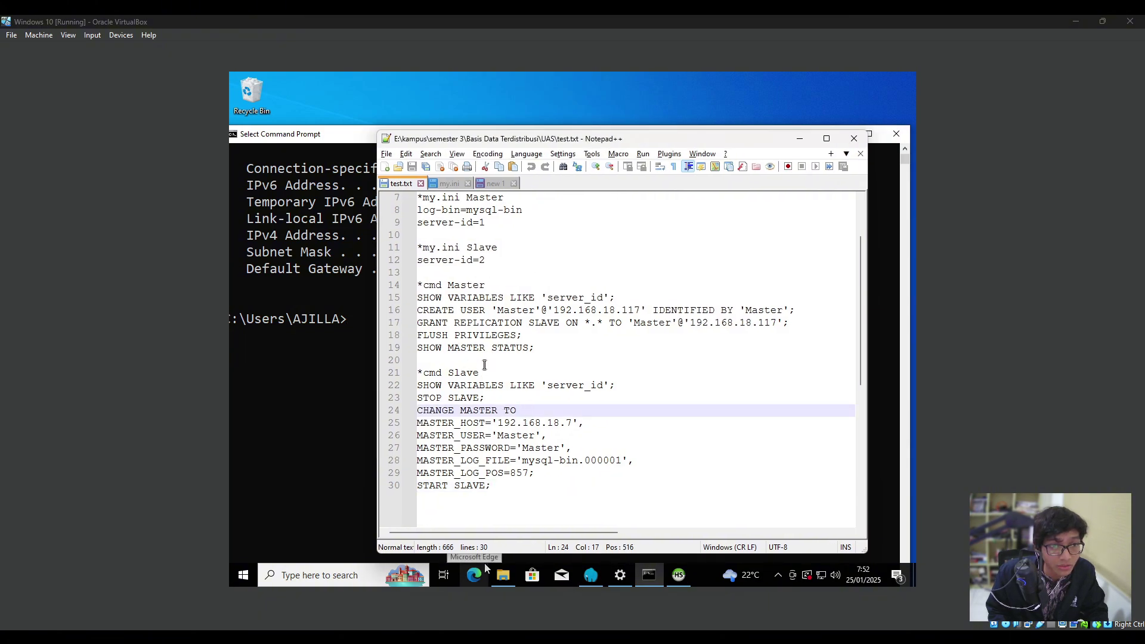
click(484, 365)
click(799, 138)
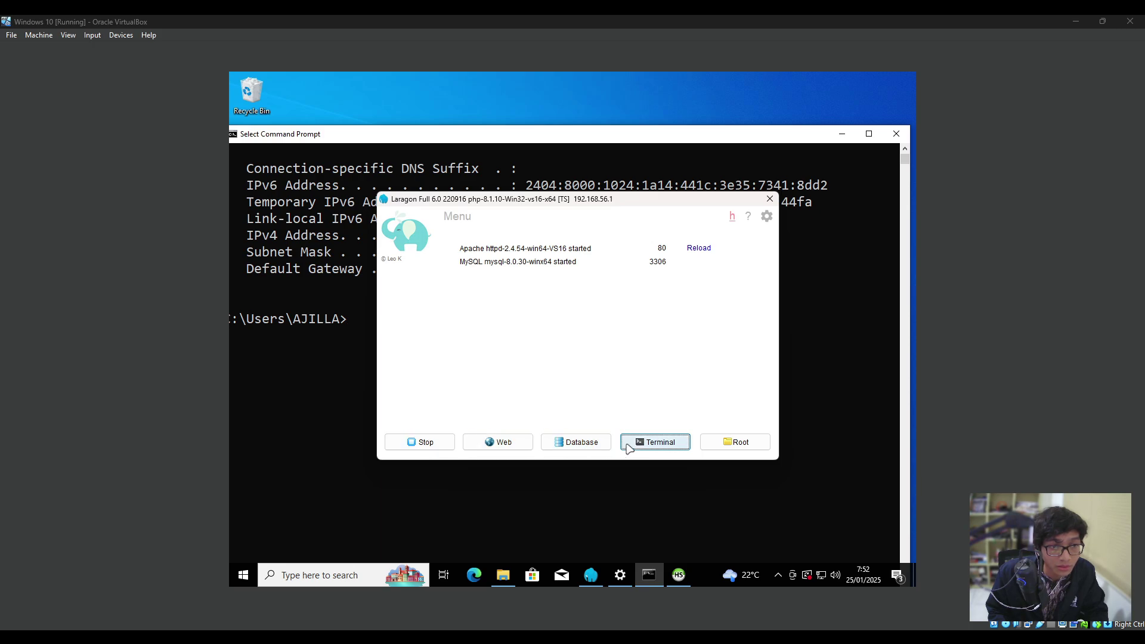
Close the guest Command Prompt and launch Cmder from Laragon's Terminal button.
drag(430, 136, 475, 157)
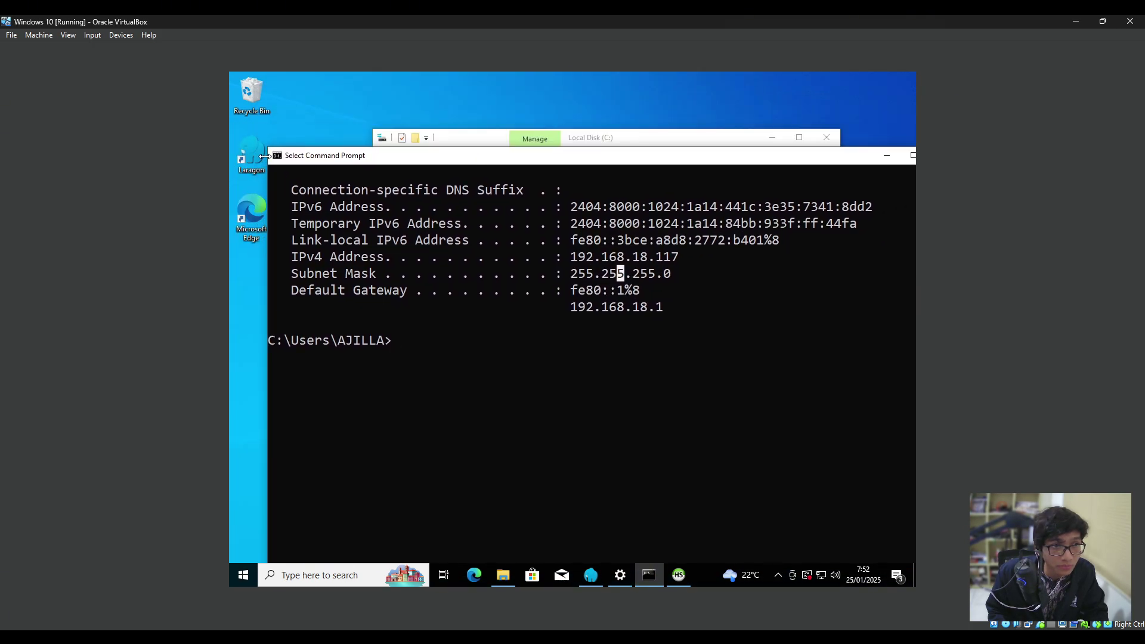
drag(263, 157, 398, 292)
drag(490, 301, 348, 291)
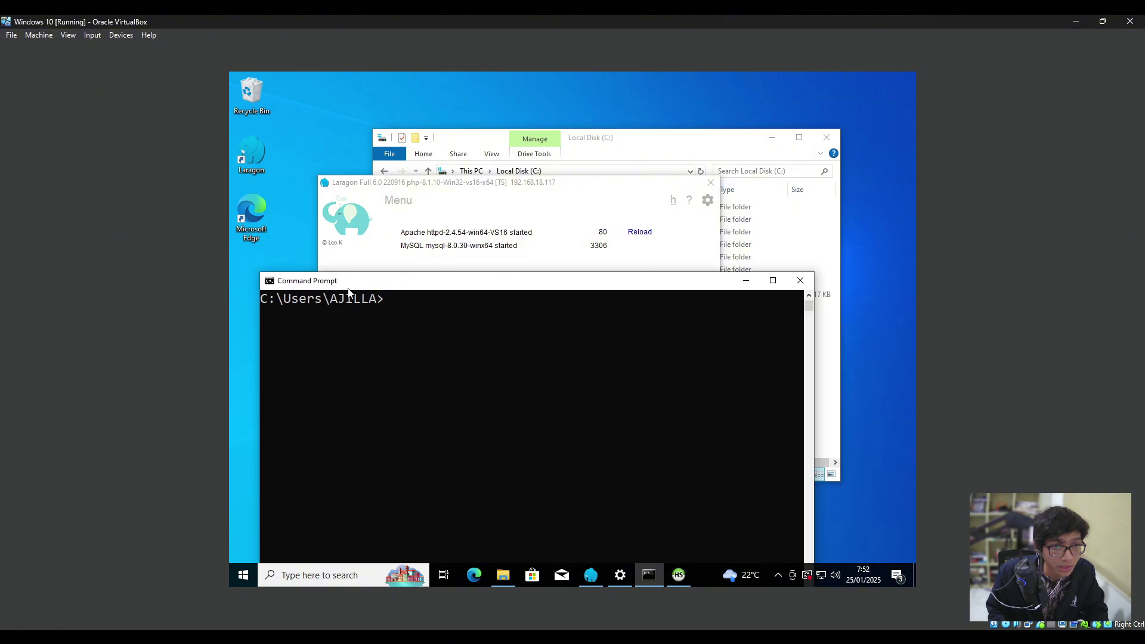
click(642, 281)
drag(694, 280, 516, 283)
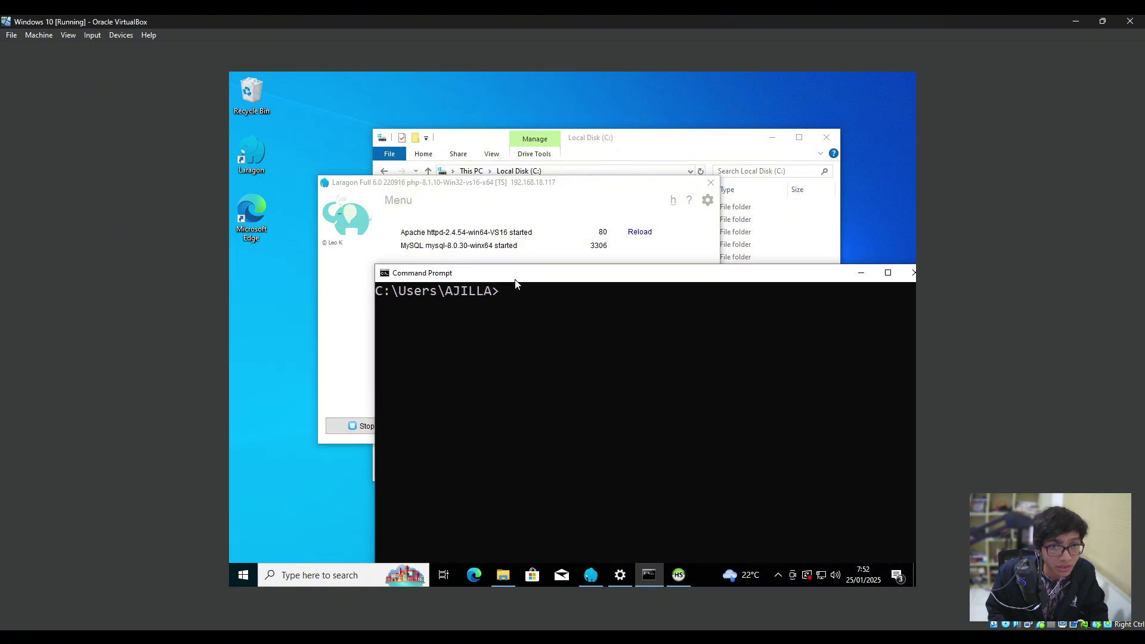
click(776, 273)
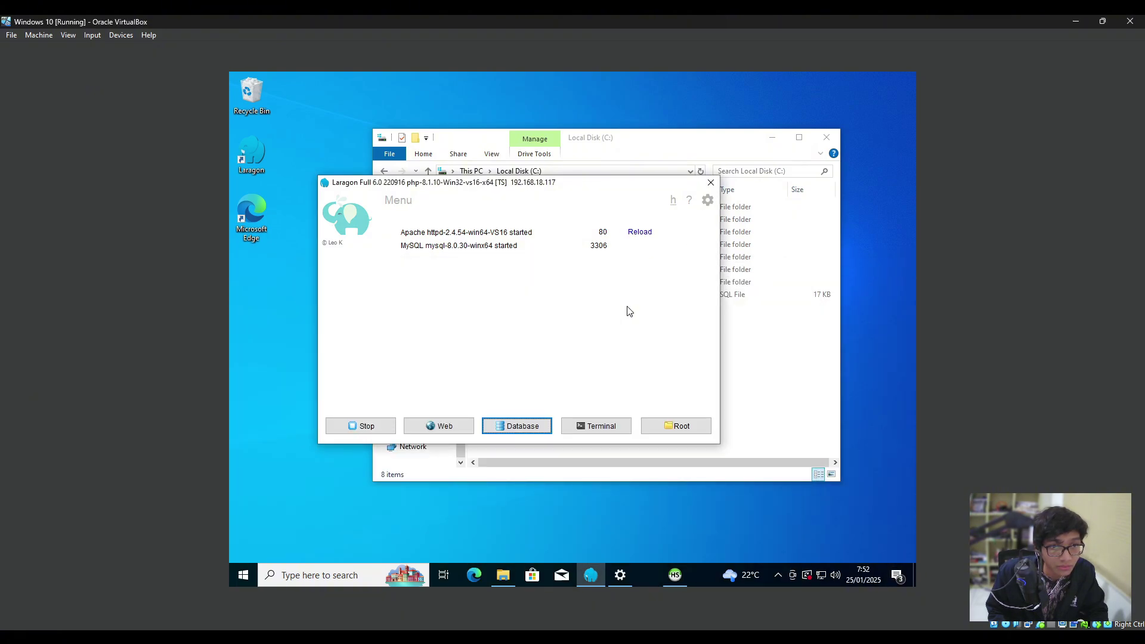
click(587, 427)
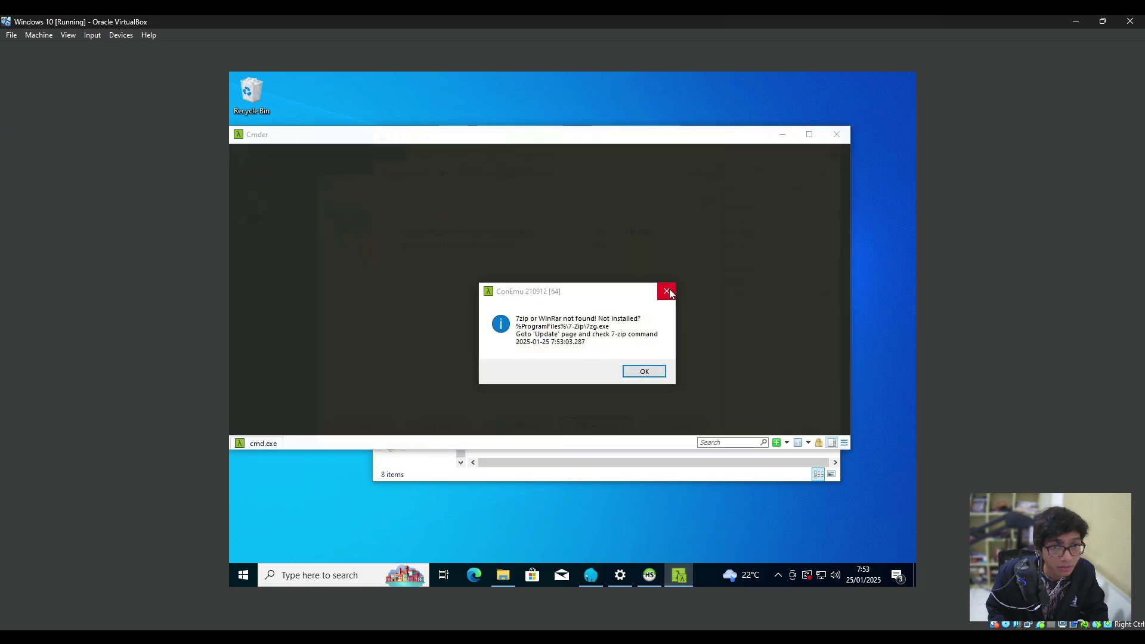
Dismiss the 7zip notice, log into MySQL as root, run stop slave; and hide the C: folder.
click(667, 291)
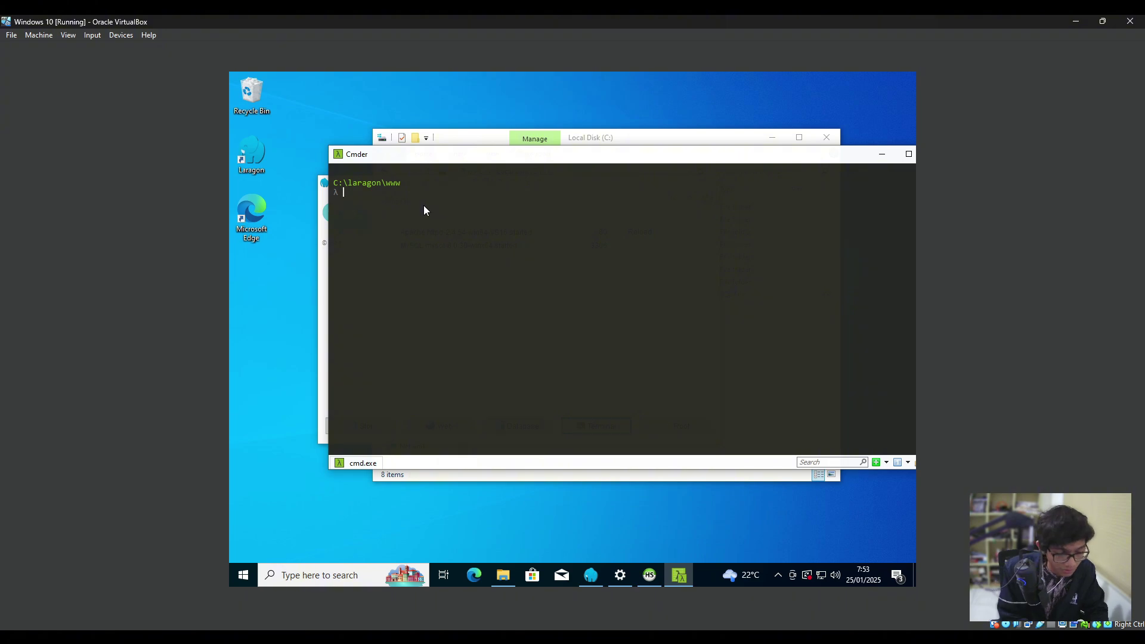
text(mysql -u)
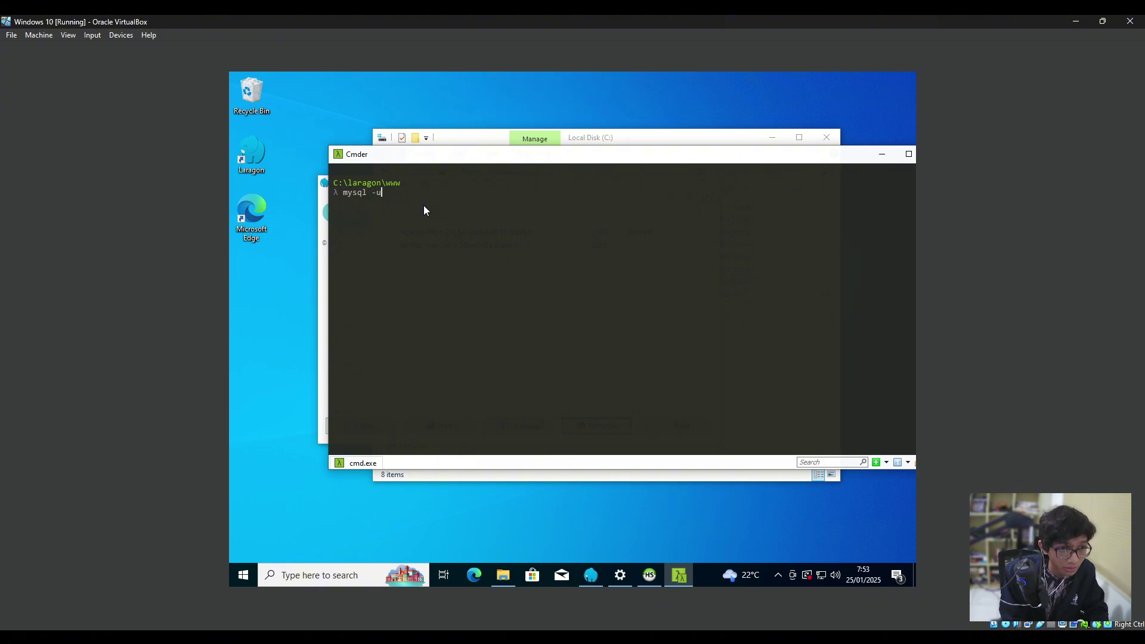
text( root)
key(Return)
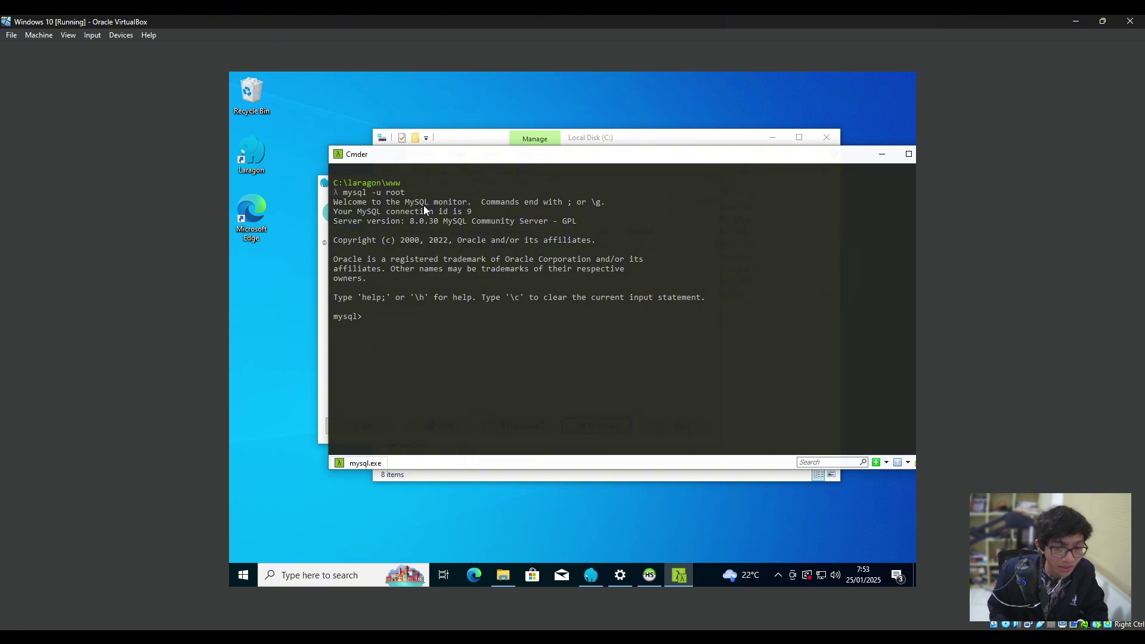
text(stop sl)
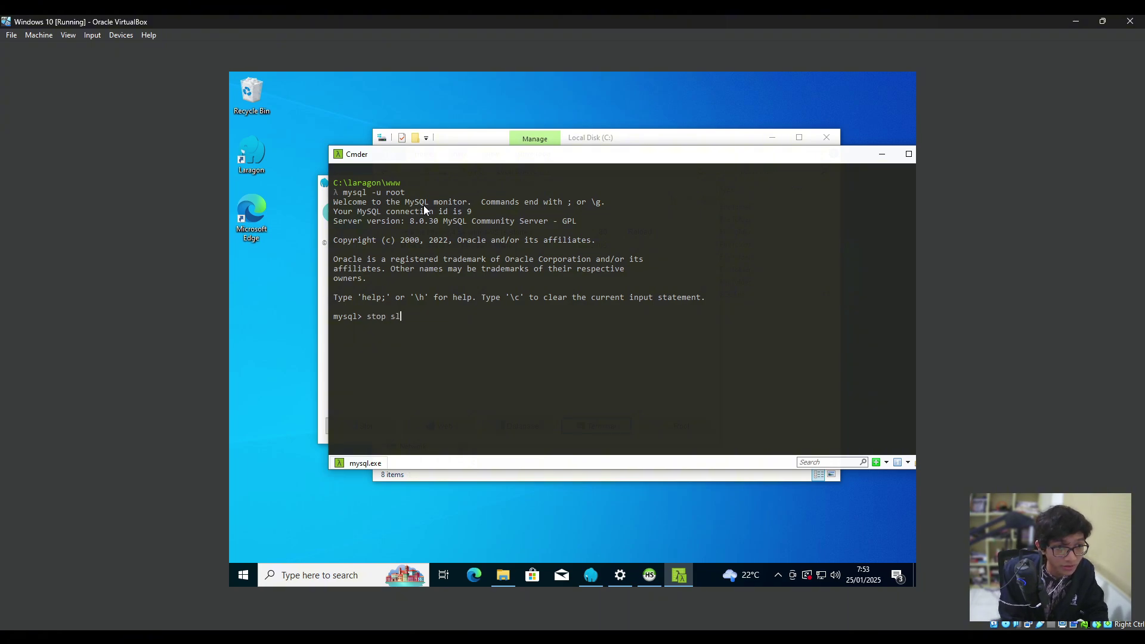
text(ave;)
key(Return)
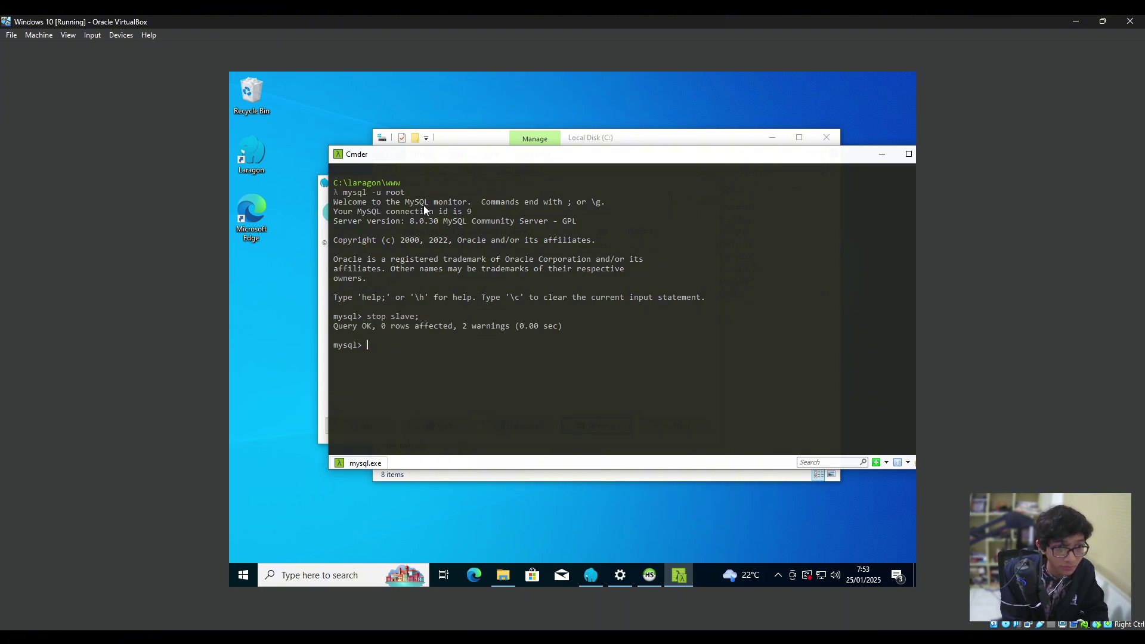
click(488, 138)
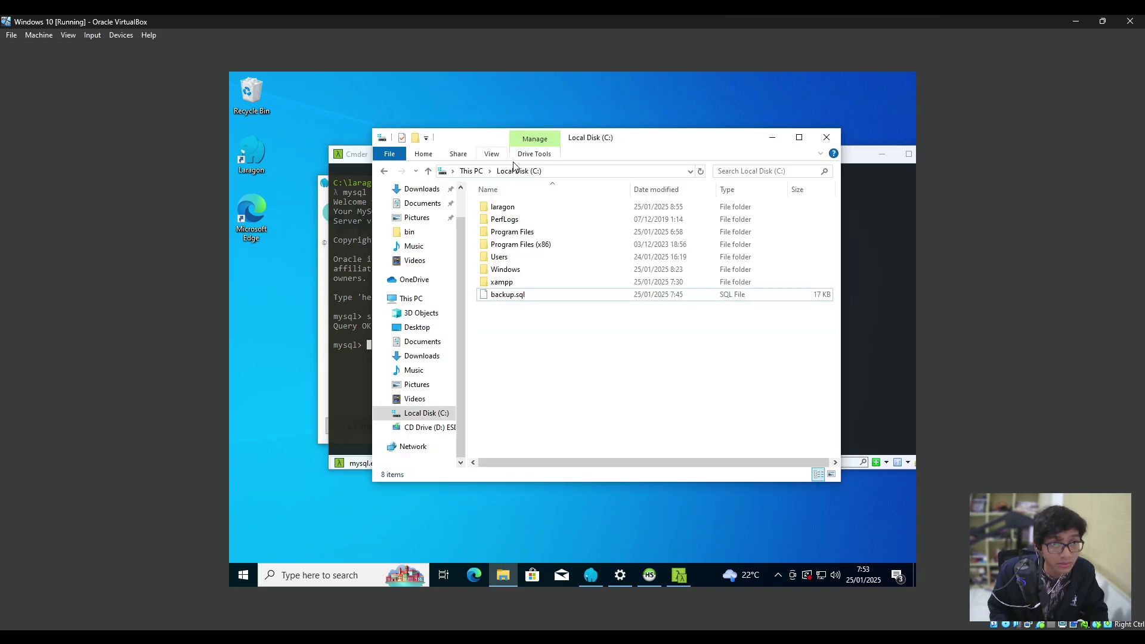
click(771, 137)
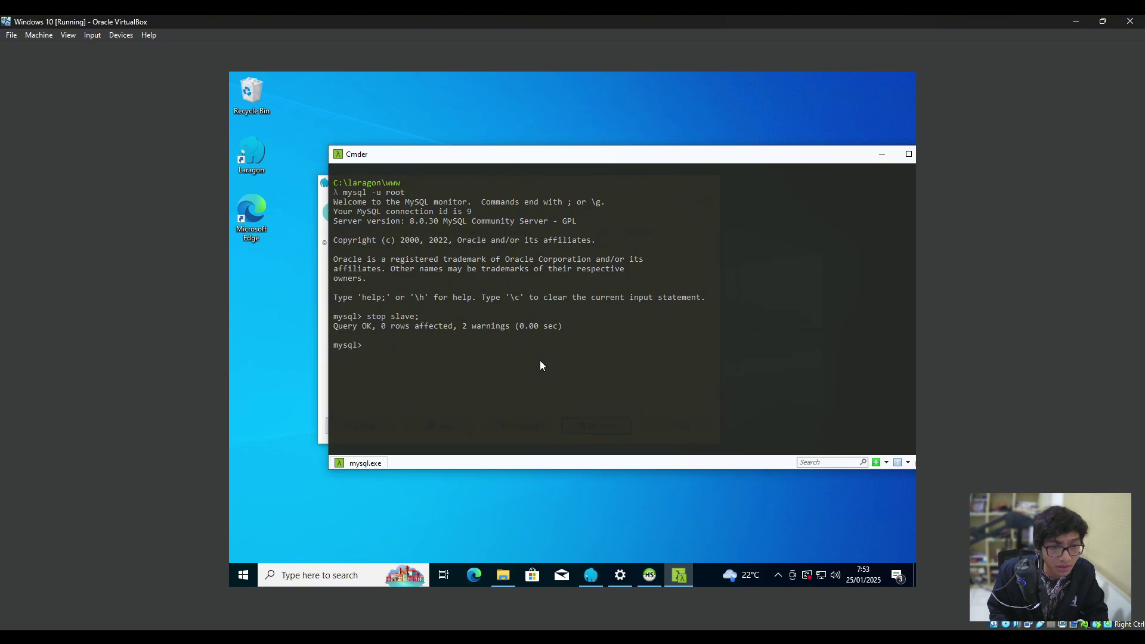
Start typing 'change master' and review the STOP SLAVE and CHANGE MASTER TO lines in test.txt.
text(change master)
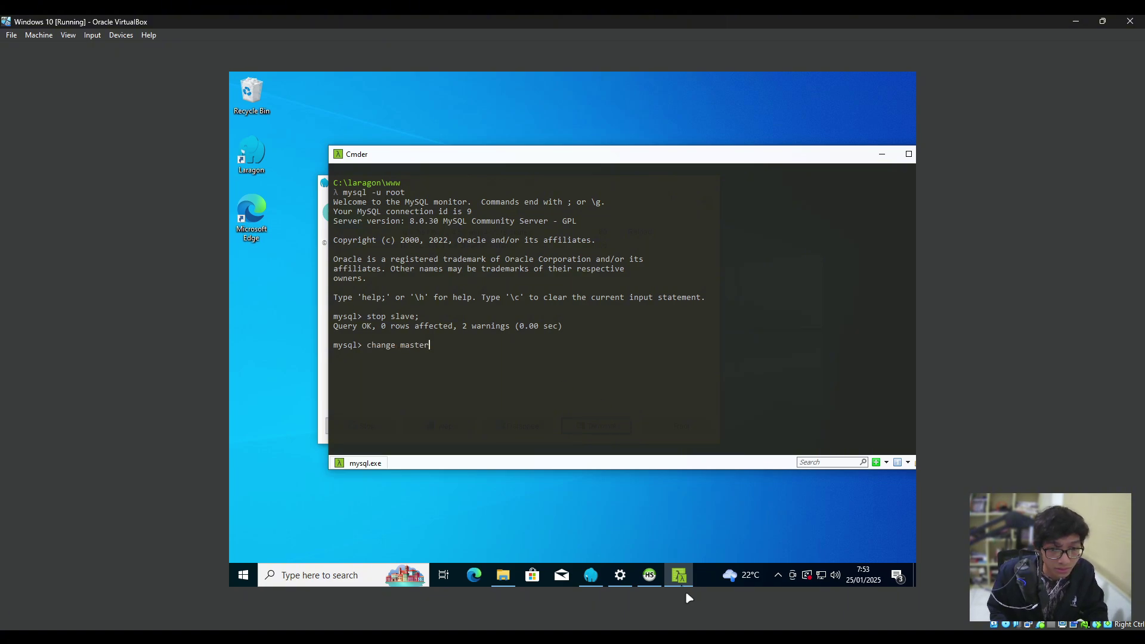
key(alt+Tab)
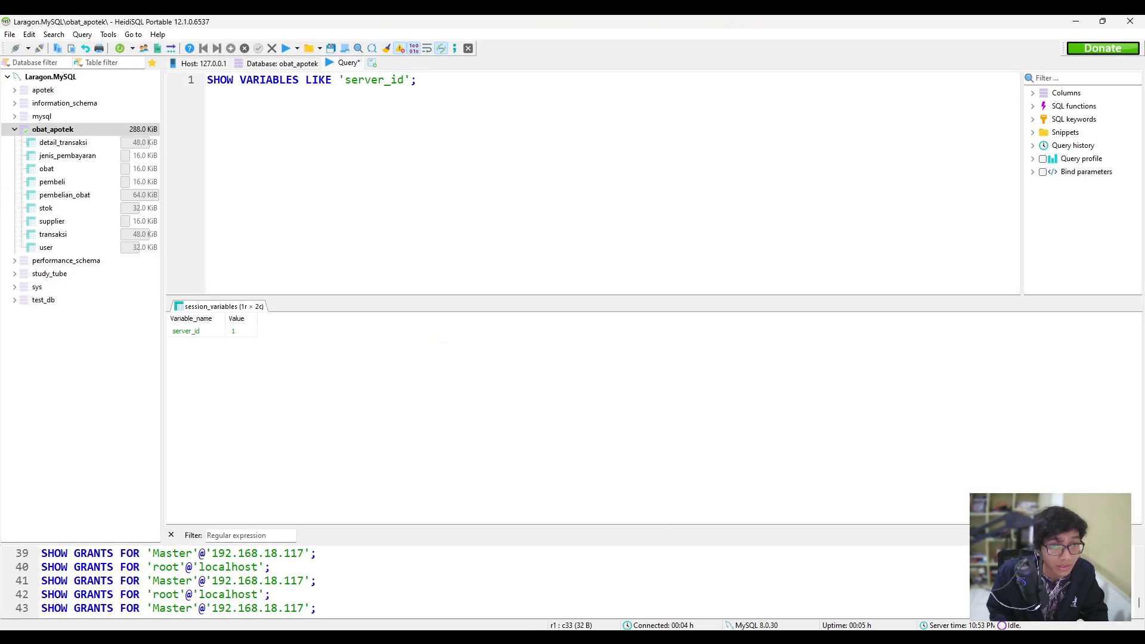
key(alt+Tab)
key(alt+Tab)
scroll(530, 391, down, 2)
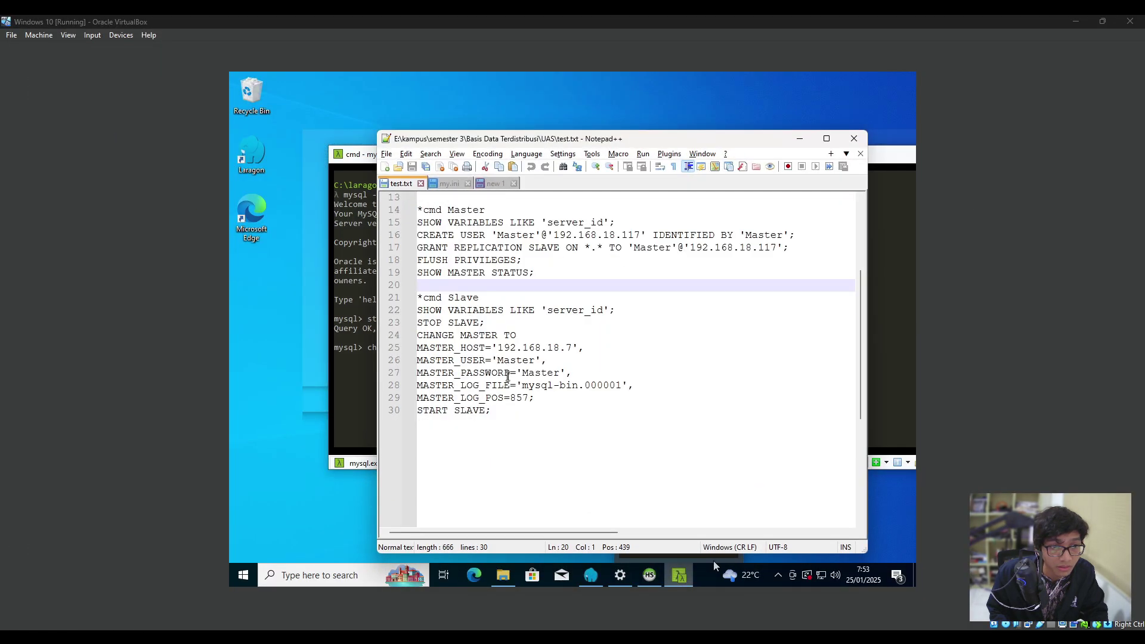
click(531, 333)
click(486, 325)
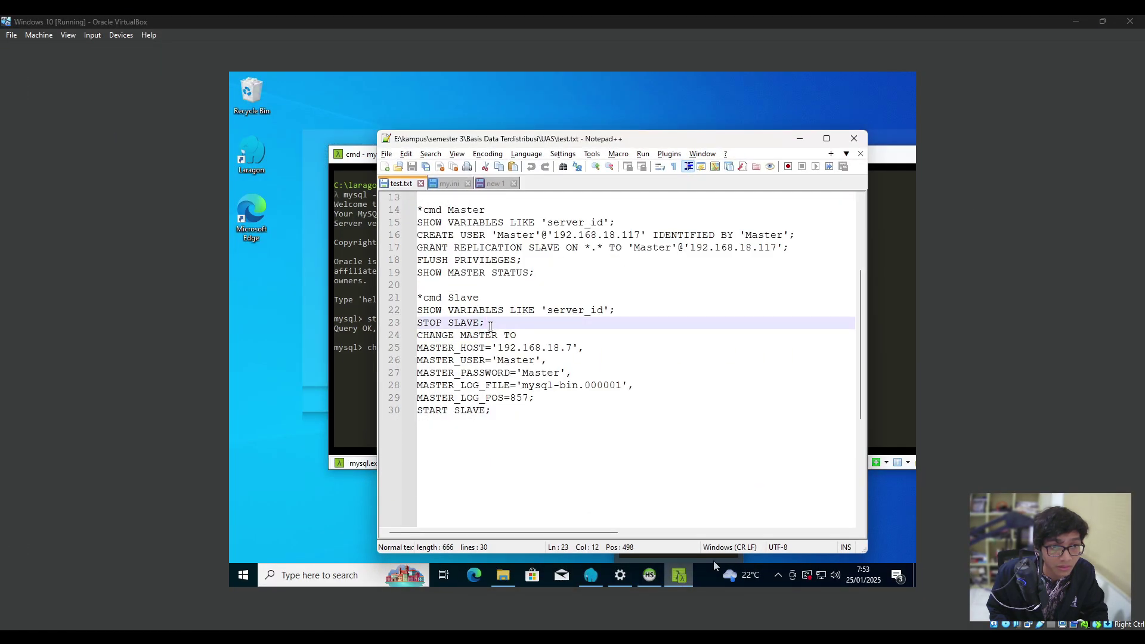
drag(489, 325, 555, 397)
click(513, 334)
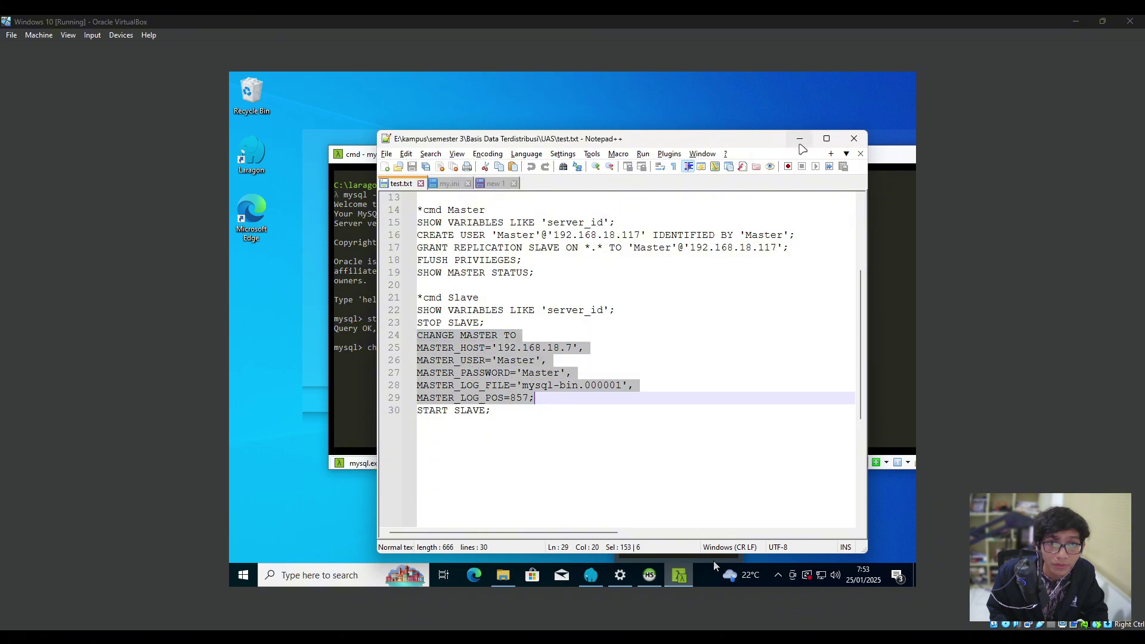
Continue the Cmder statement with master_host on a new line.
click(800, 138)
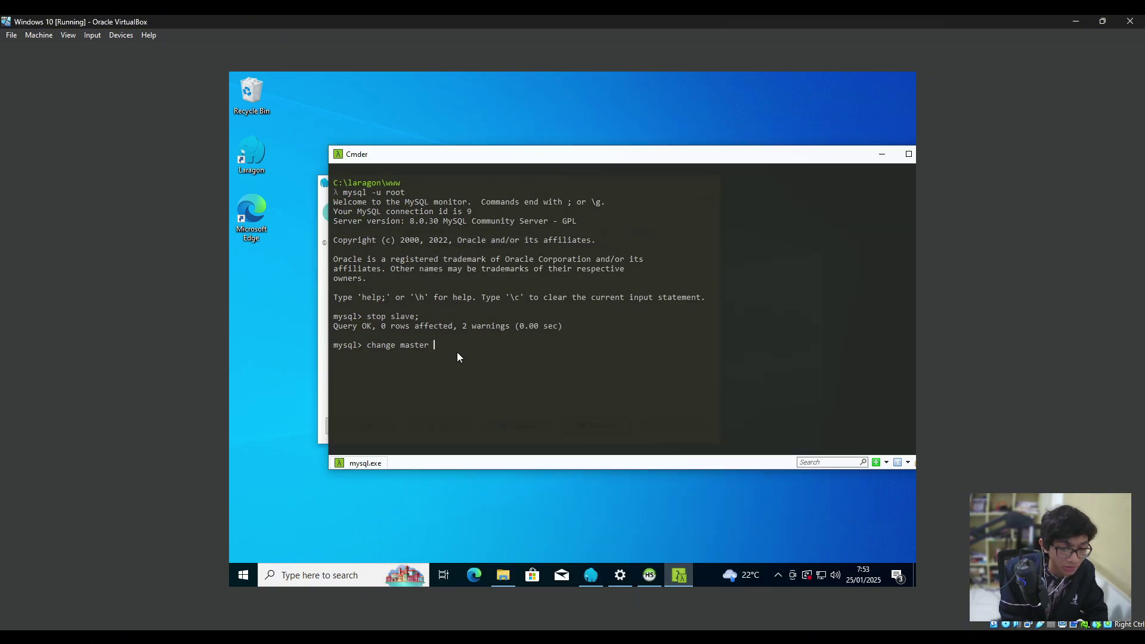
text(master_)
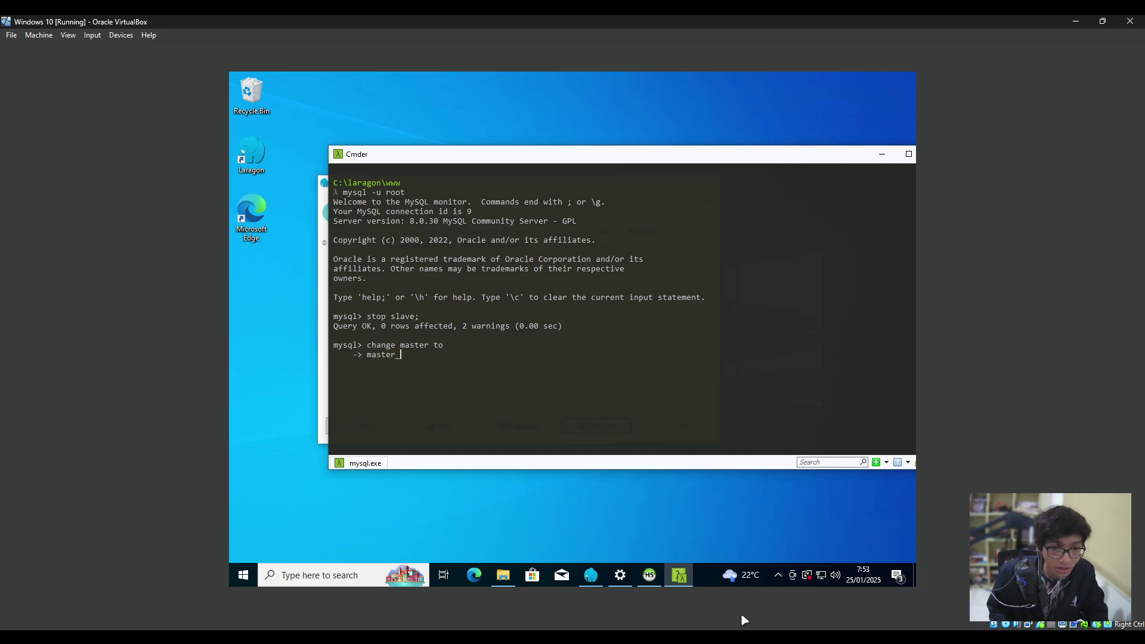
key(alt+Tab)
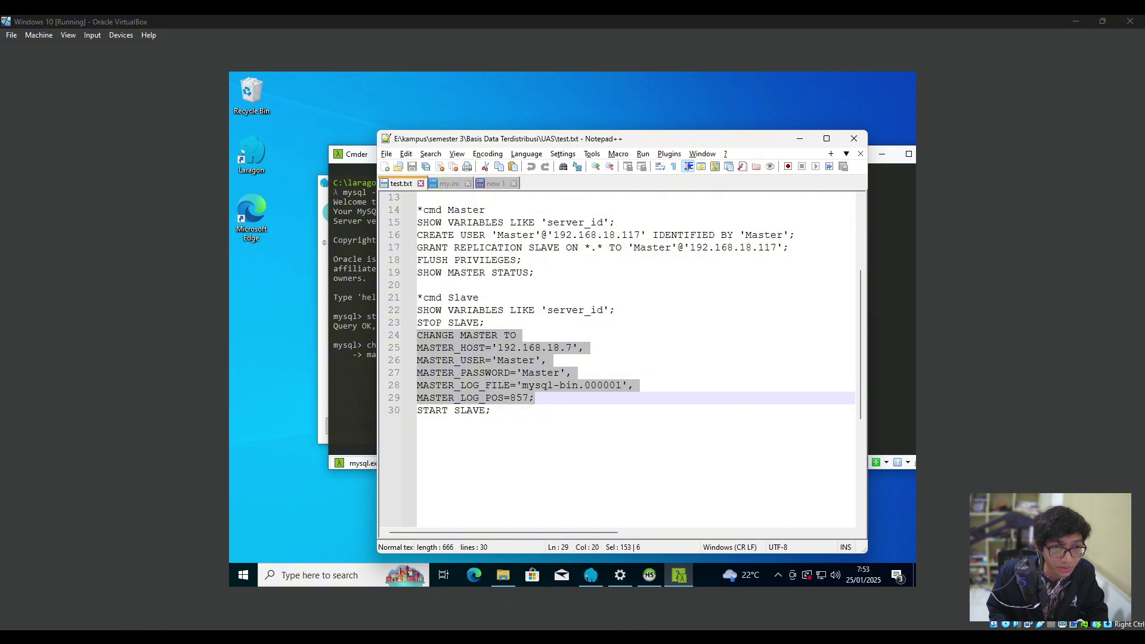
click(799, 138)
text(host = ')
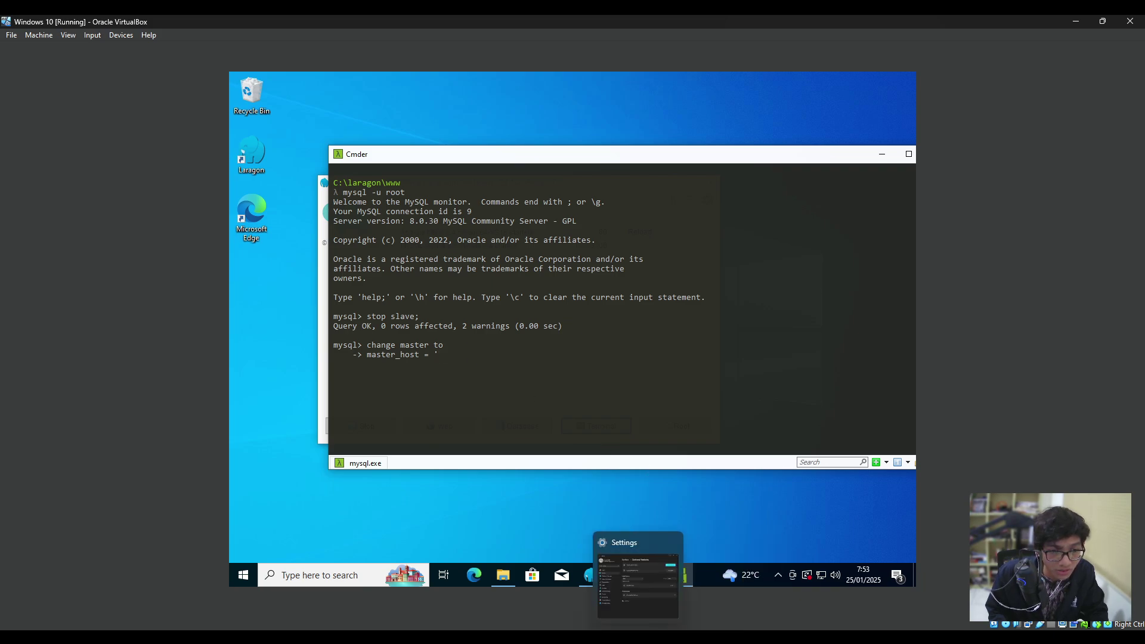
Run ipconfig in a host Command Prompt to find the host's IP address.
key(super)
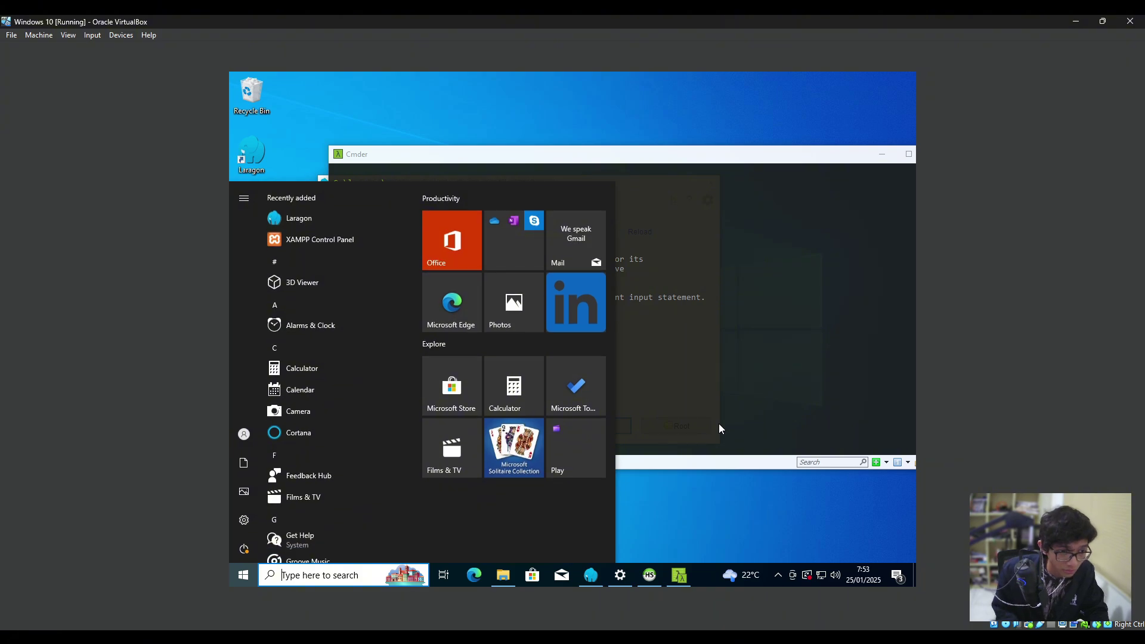
key(super)
key(super)
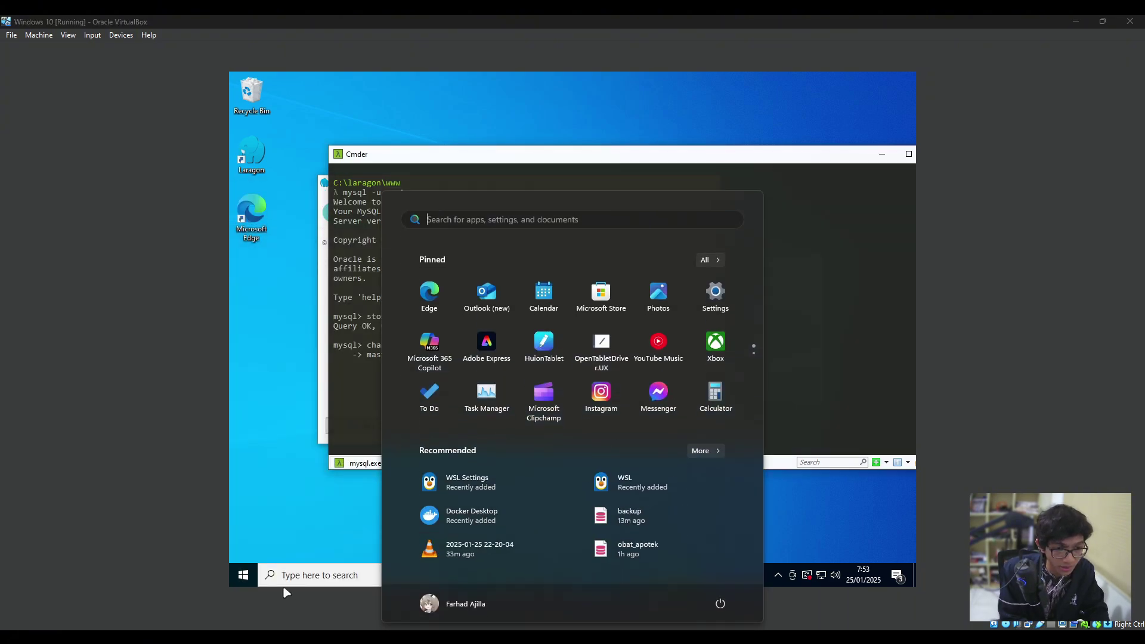
text(cmd)
key(Return)
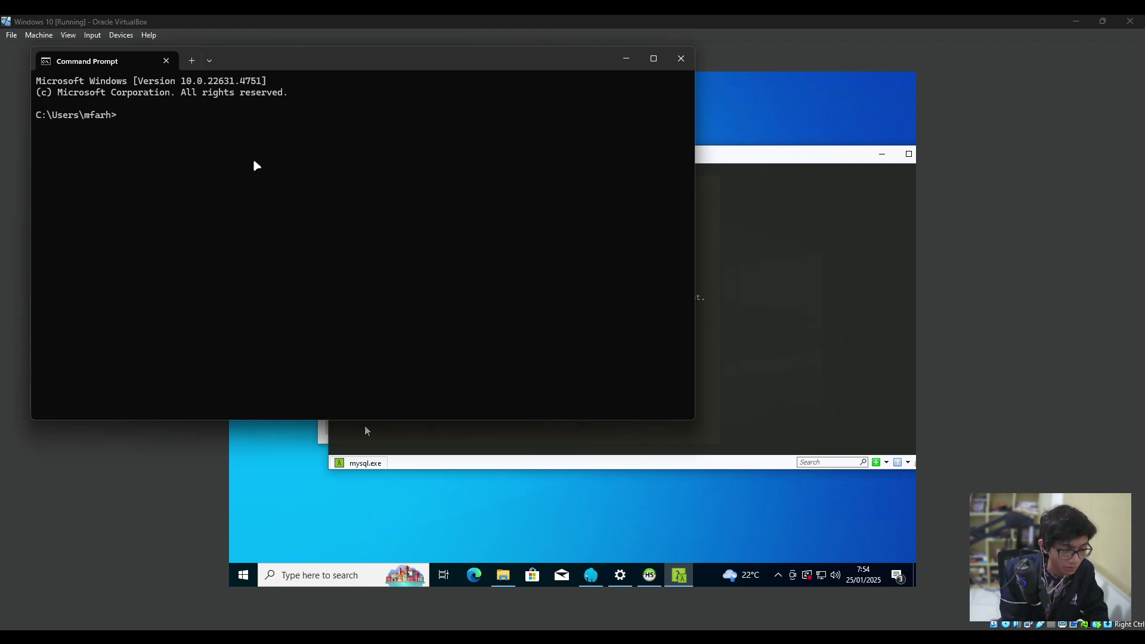
text(ipconfig)
key(Return)
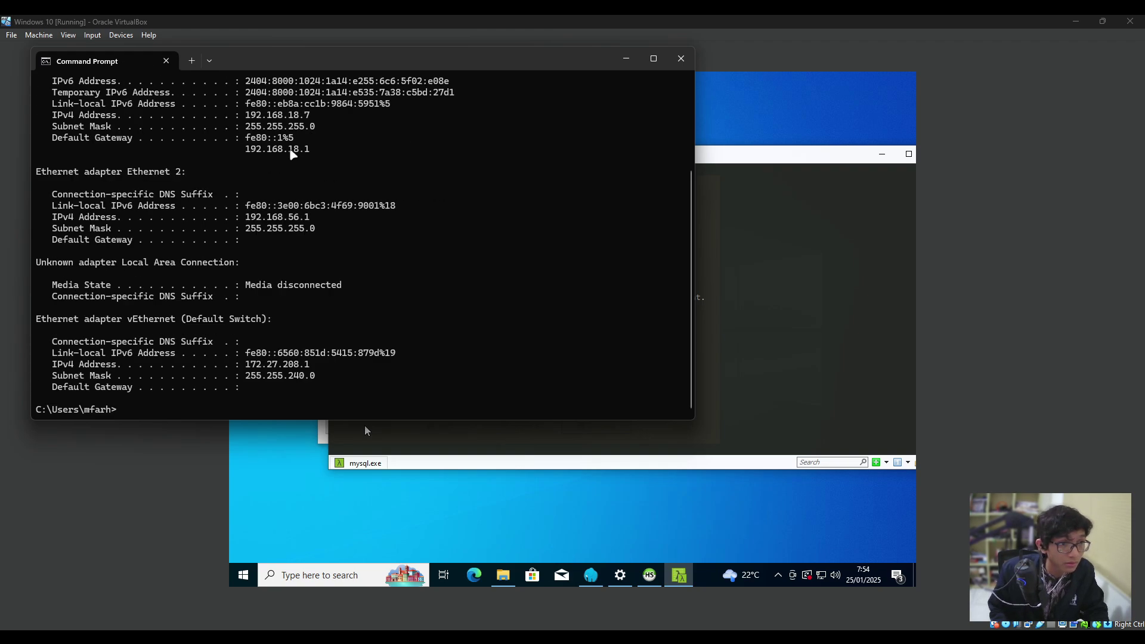
scroll(307, 203, up, 4)
drag(311, 241, 244, 241)
Enter master_host '192.168.18.7', master_user, master_password, and begin master_log_file in Cmder.
click(829, 384)
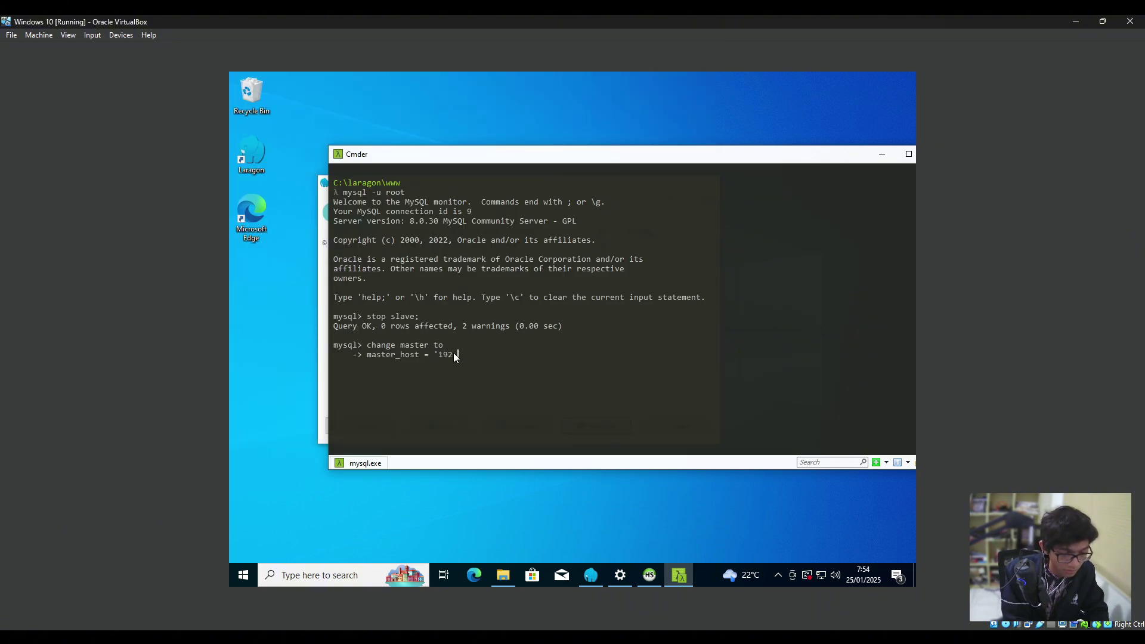
text(192.168.18.)
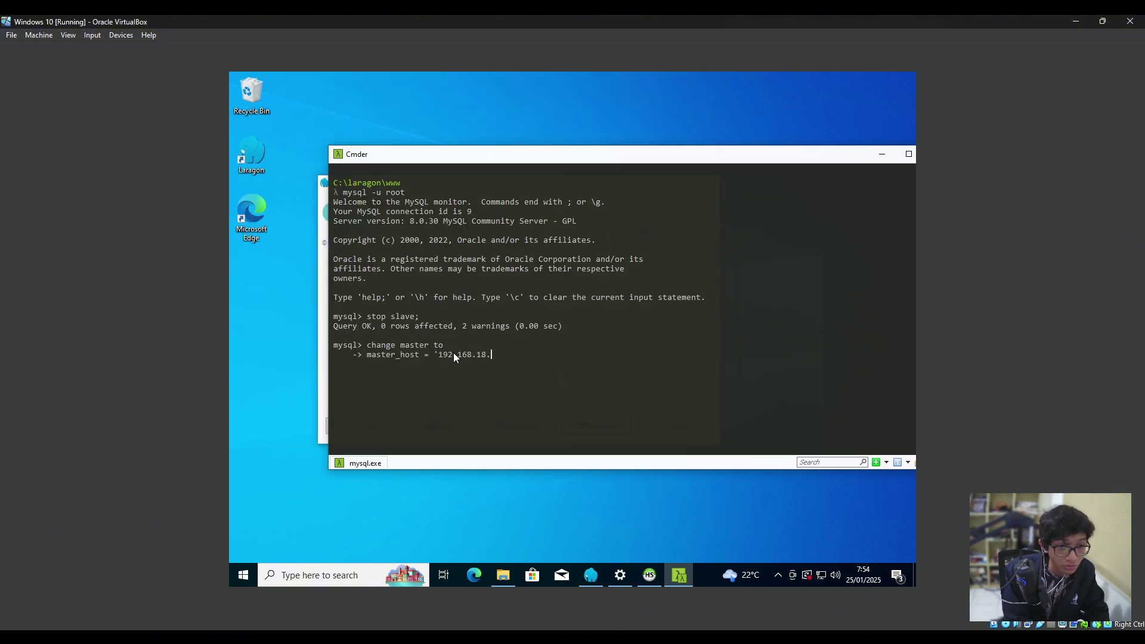
text(7',     -> )
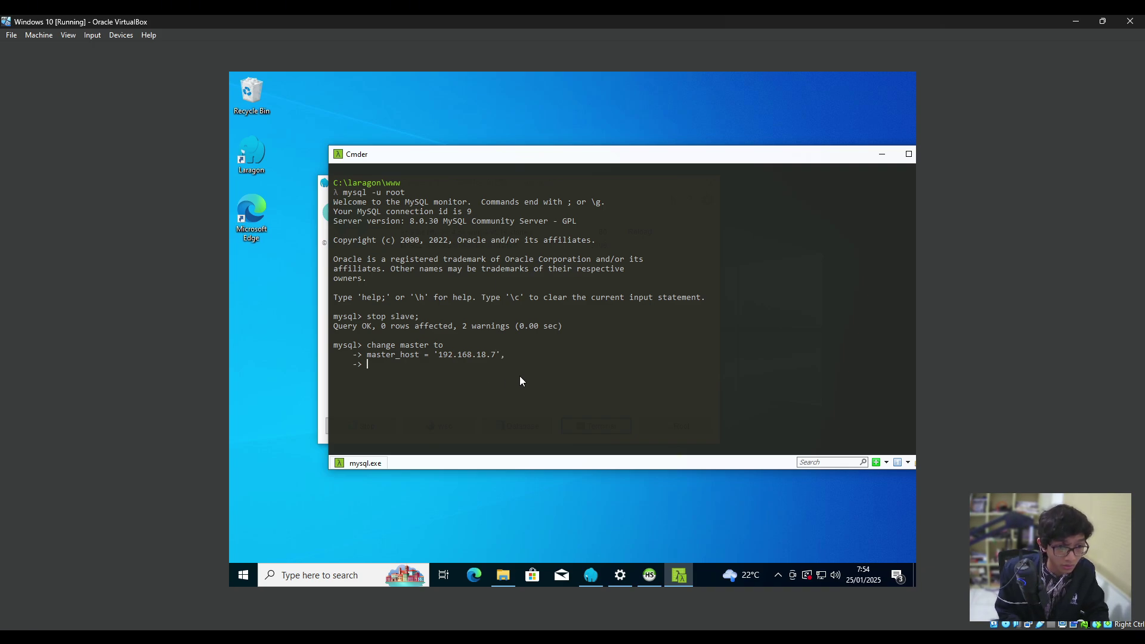
text(master_user)
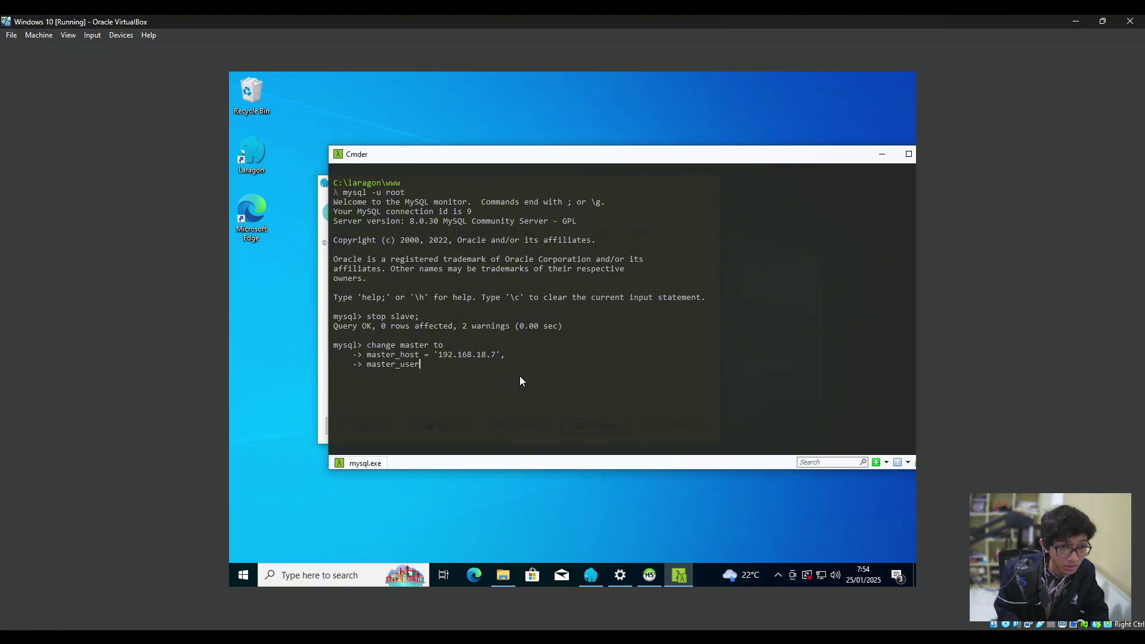
click(651, 576)
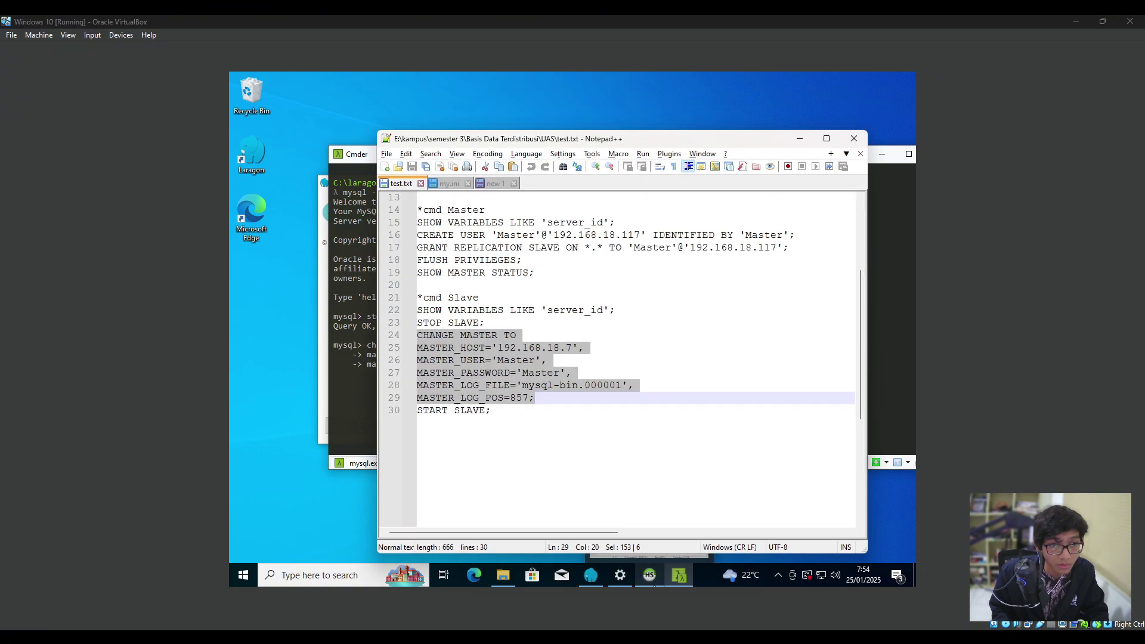
click(651, 577)
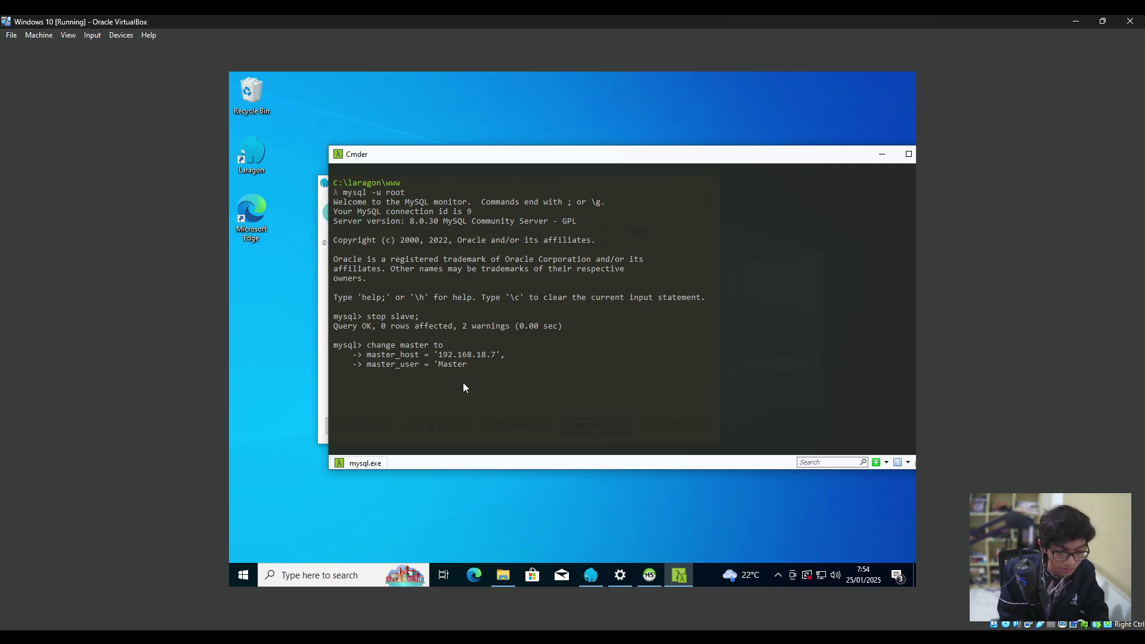
text(maste)
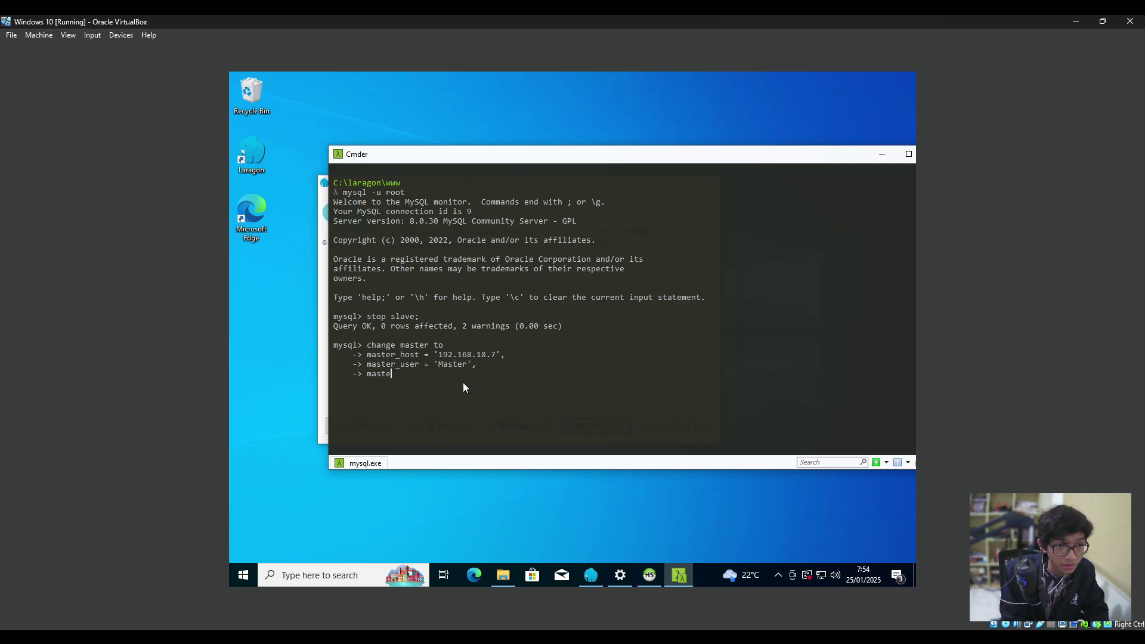
text(r_password = 'Master',)
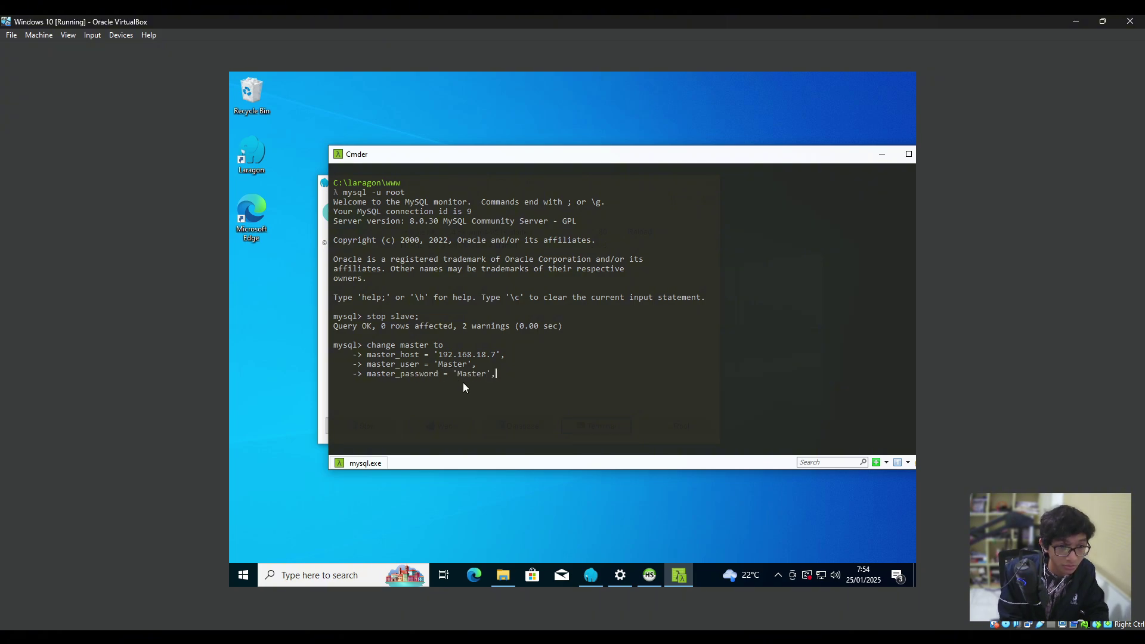
text(ma)
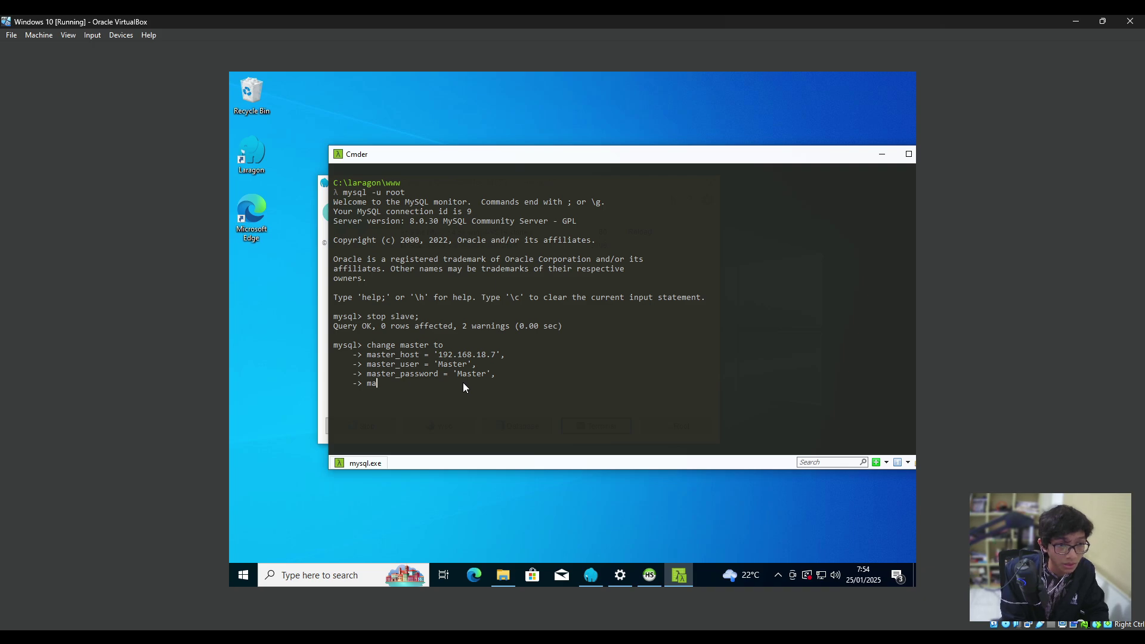
text(ster_log_gile)
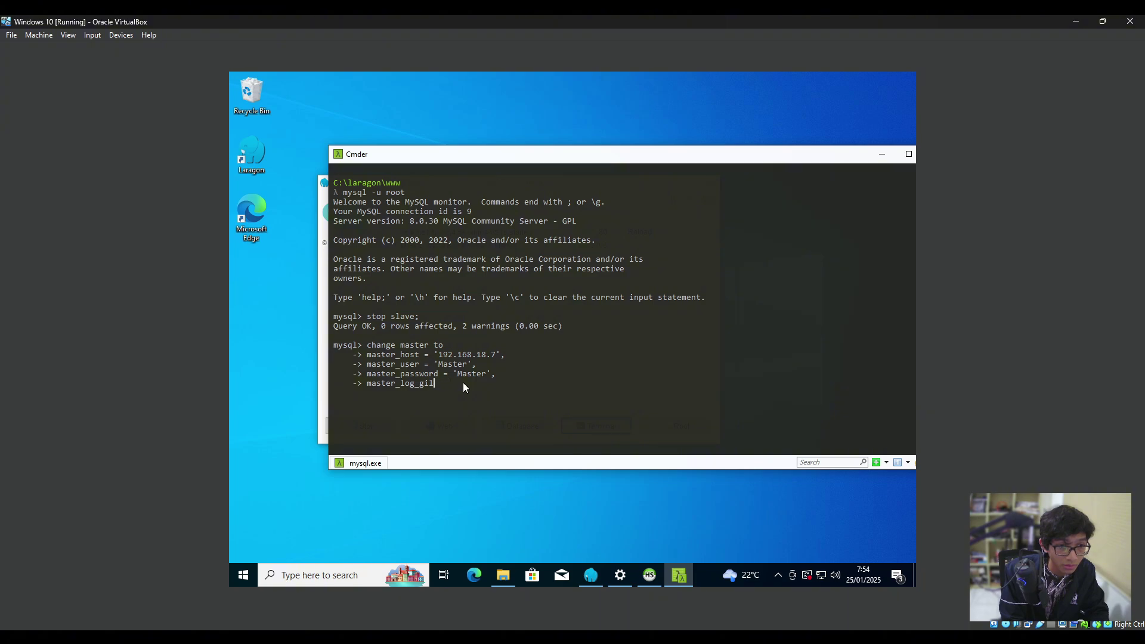
key(BackSpace)
key(BackSpace)
key(BackSpace)
key(BackSpace)
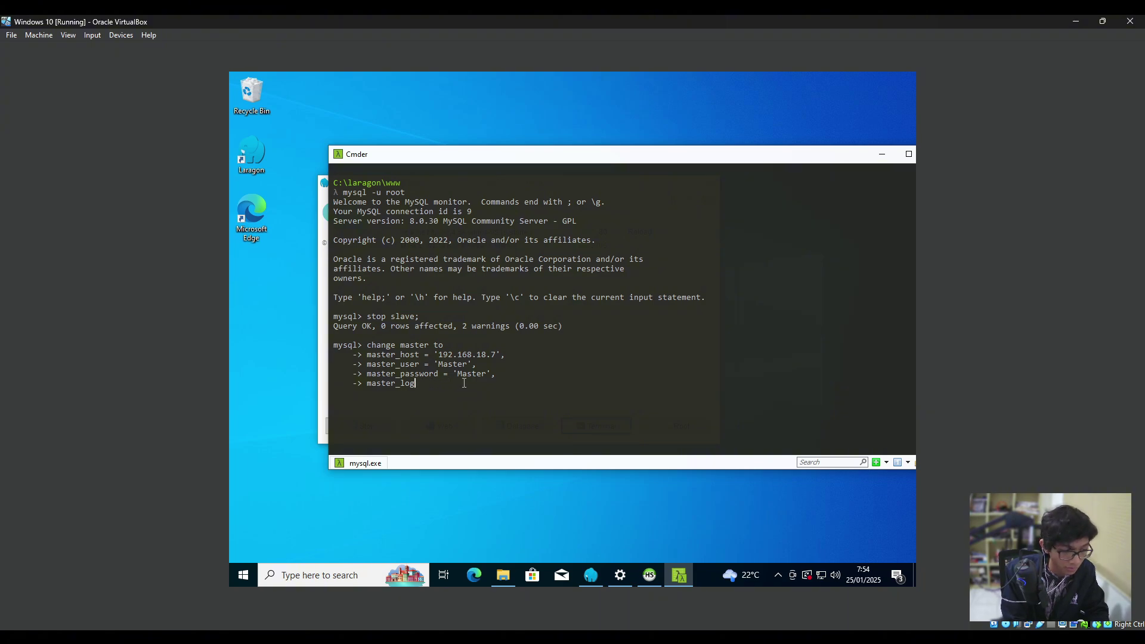
text(_file = ')
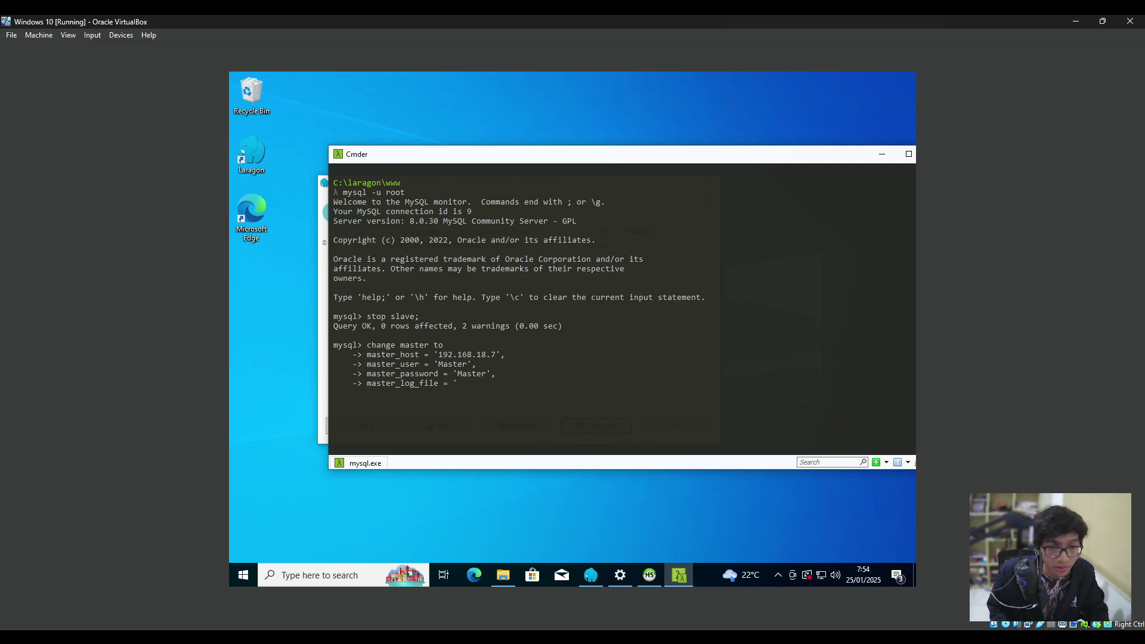
Copy mysql-bin.000001 from the host master's status output and enter it as master_log_file.
mouse_move(729, 575)
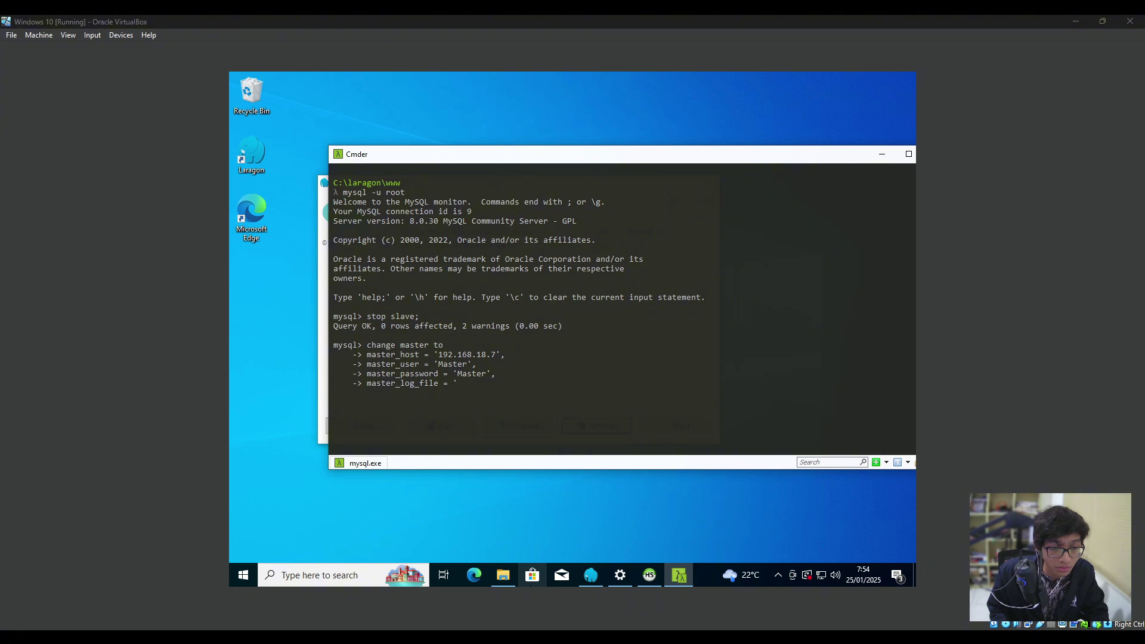
drag(531, 643, 943, 158)
scroll(673, 394, up, 3)
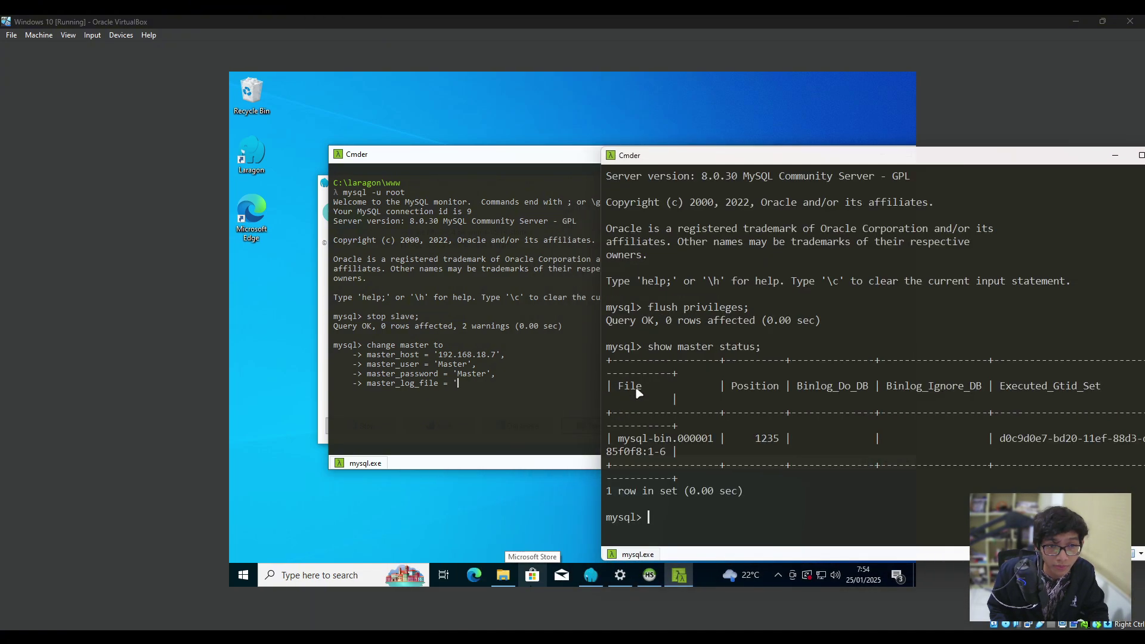
scroll(727, 405, down, 1)
scroll(728, 405, down, 1)
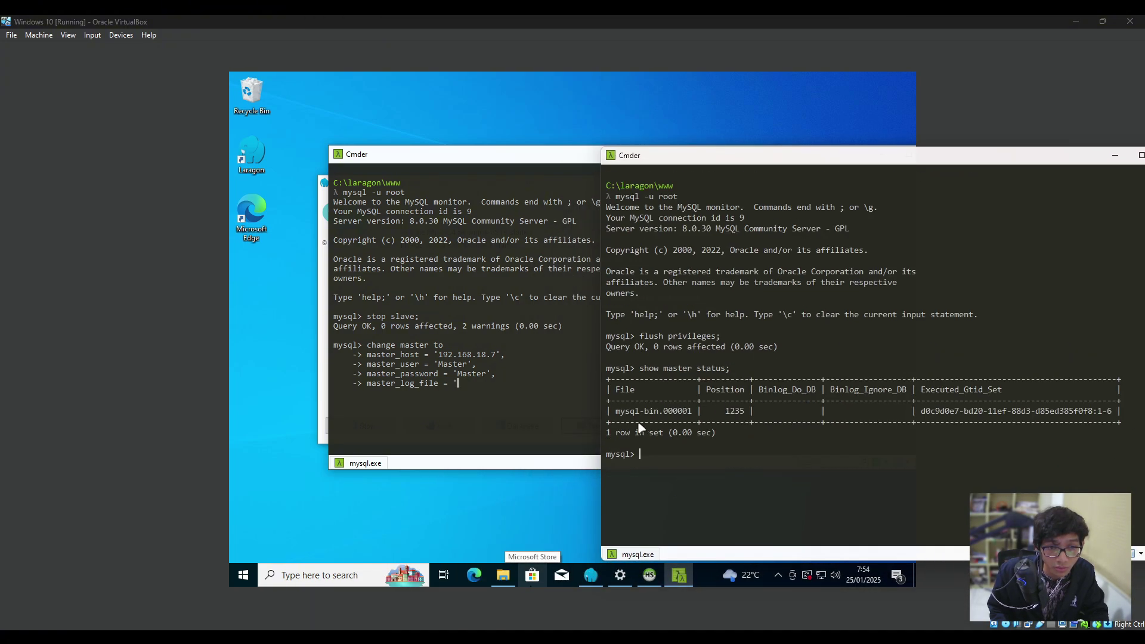
scroll(642, 428, up, 1)
scroll(656, 414, down, 1)
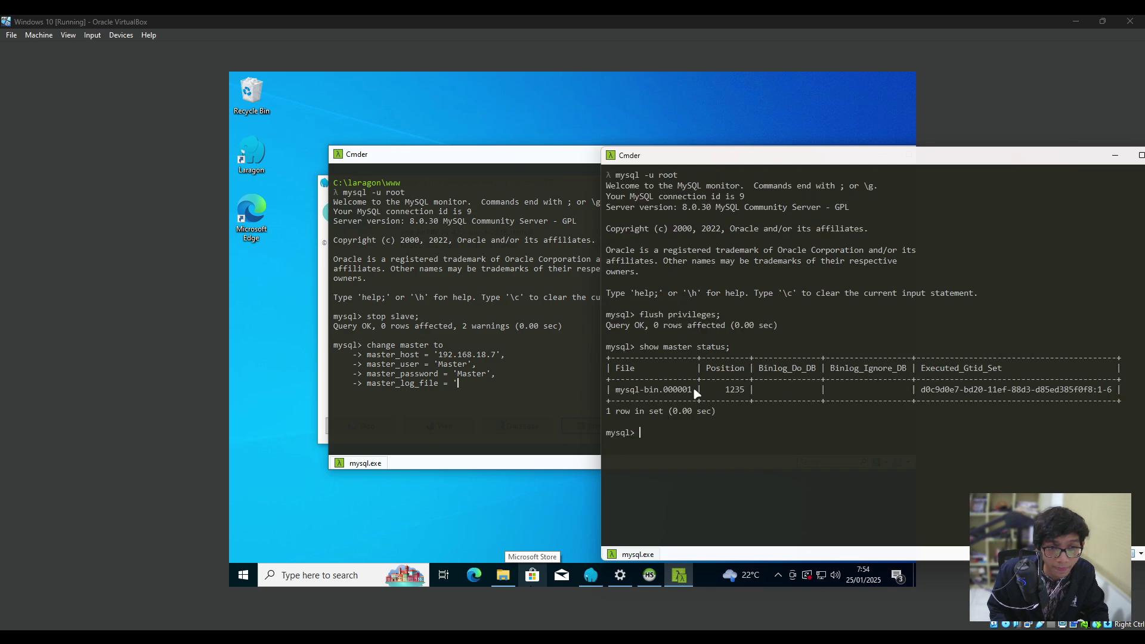
drag(696, 394, 616, 391)
click(485, 394)
text(mysql)
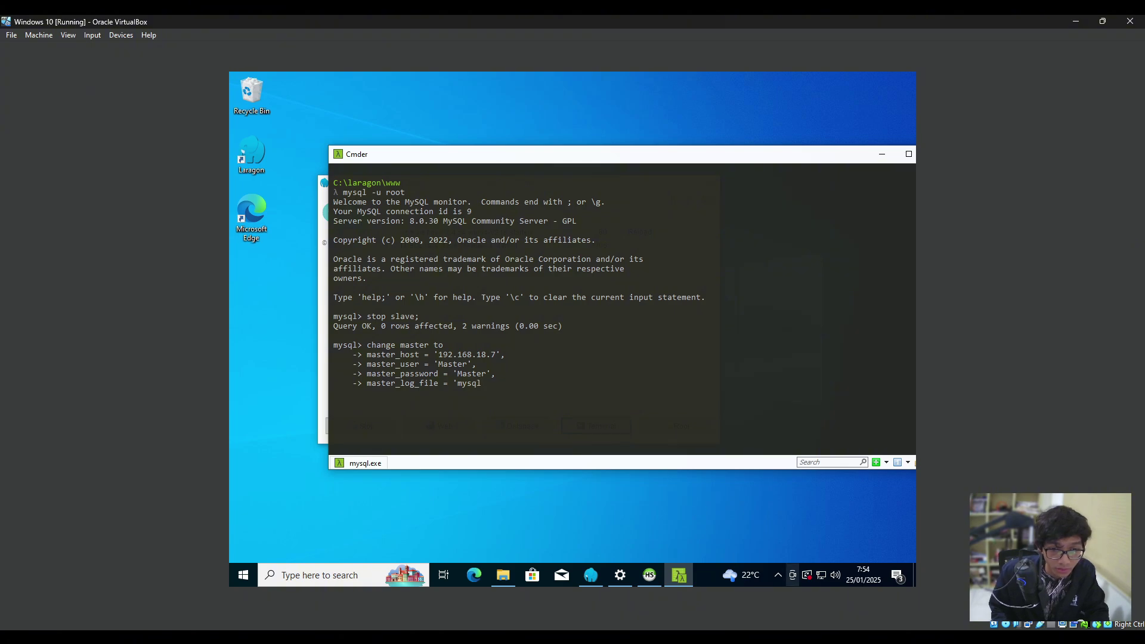
click(761, 576)
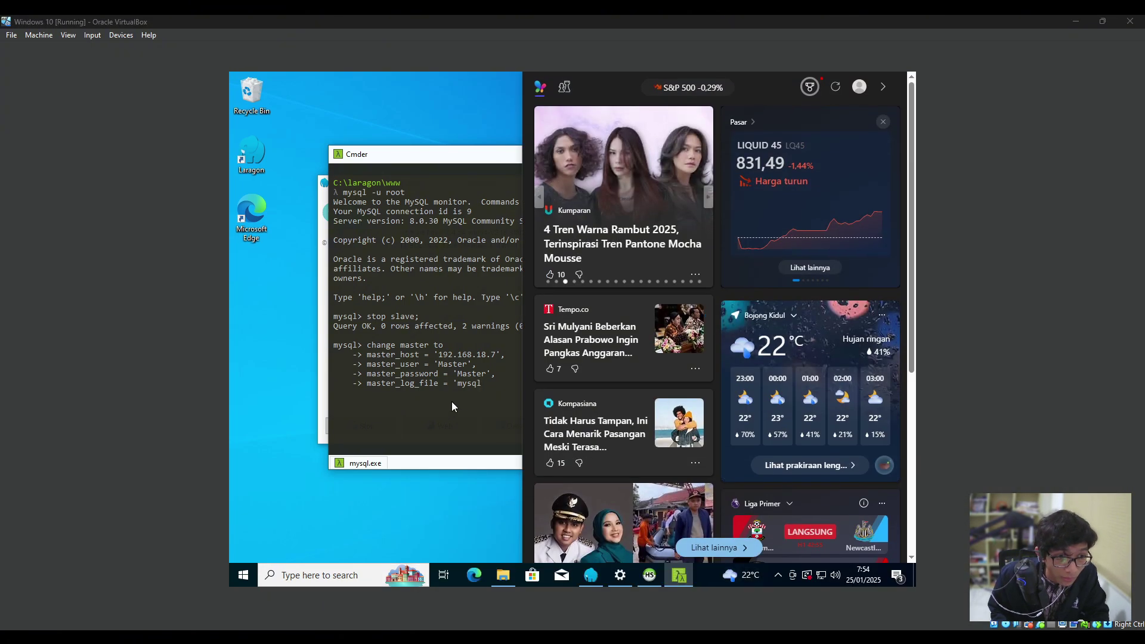
click(481, 391)
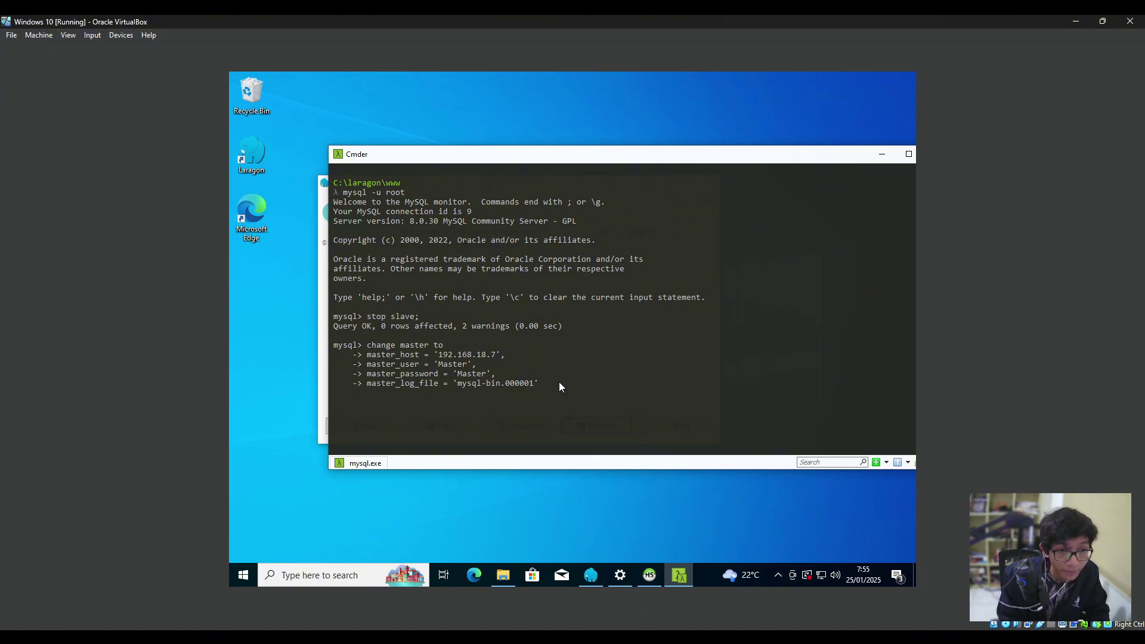
Finish with master_log_pos = 1235; and run CHANGE MASTER TO, getting Query OK with 7 warnings.
text(master)
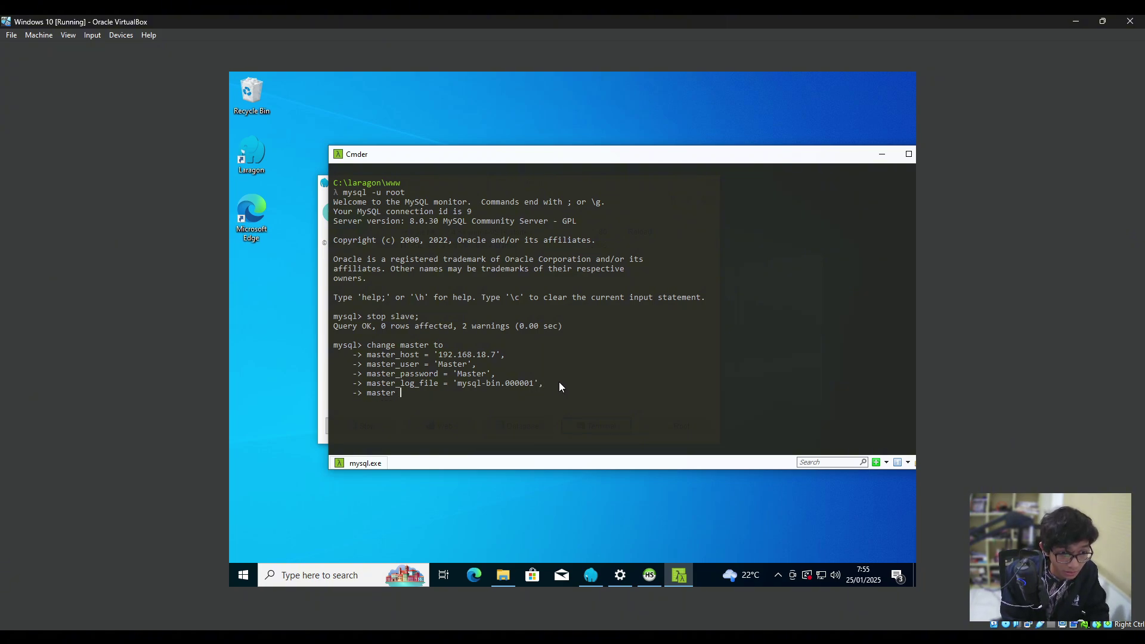
text(_log)
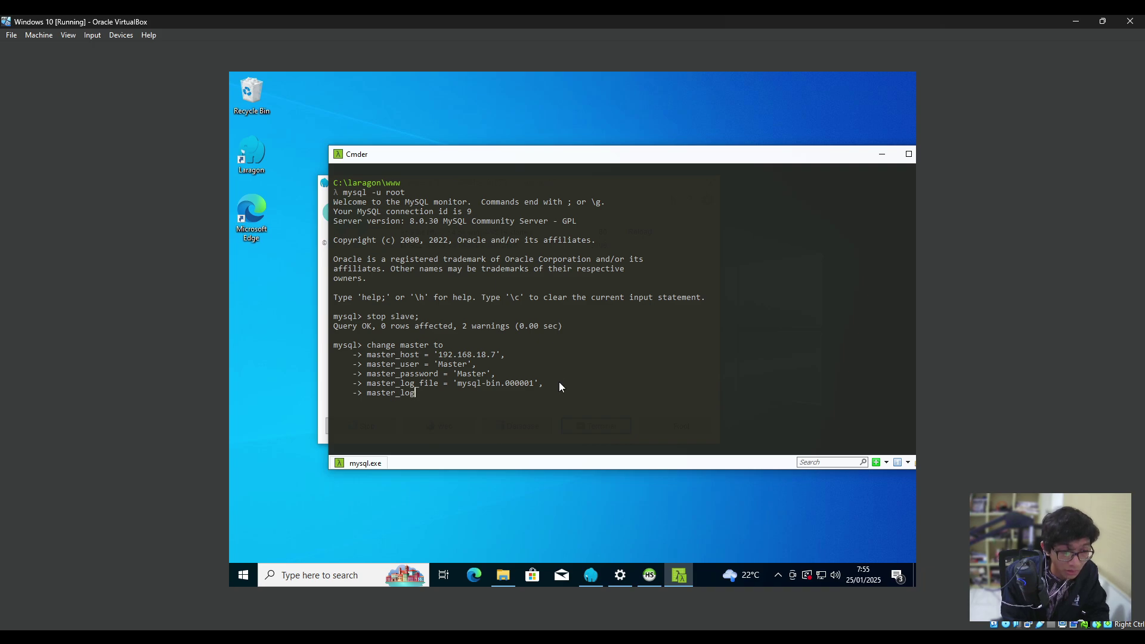
text(_pos =)
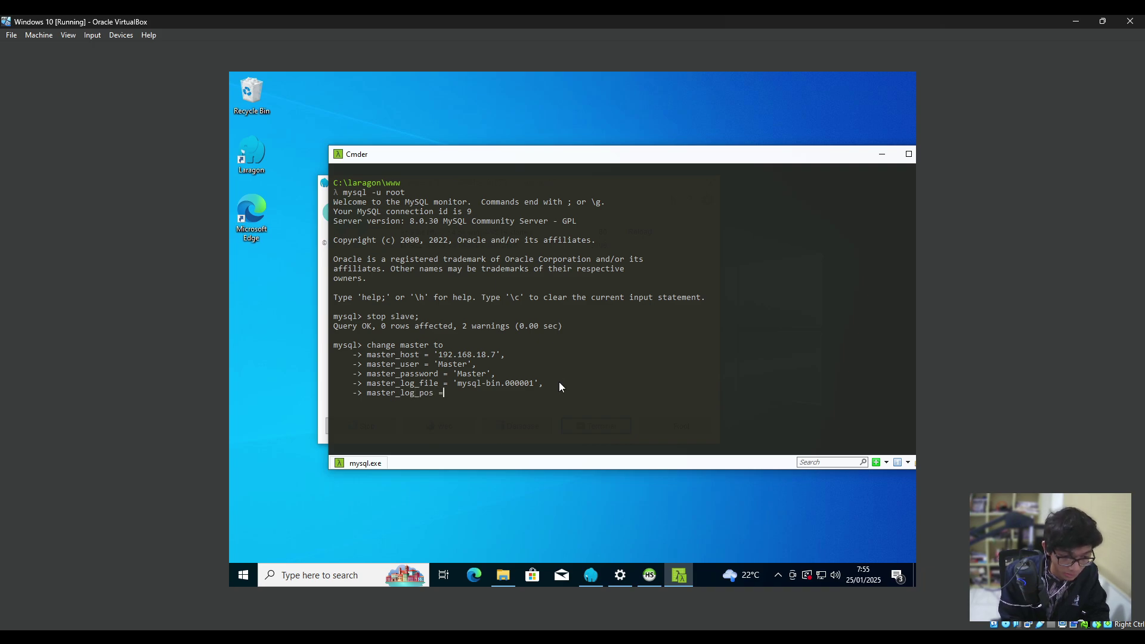
mouse_move(503, 575)
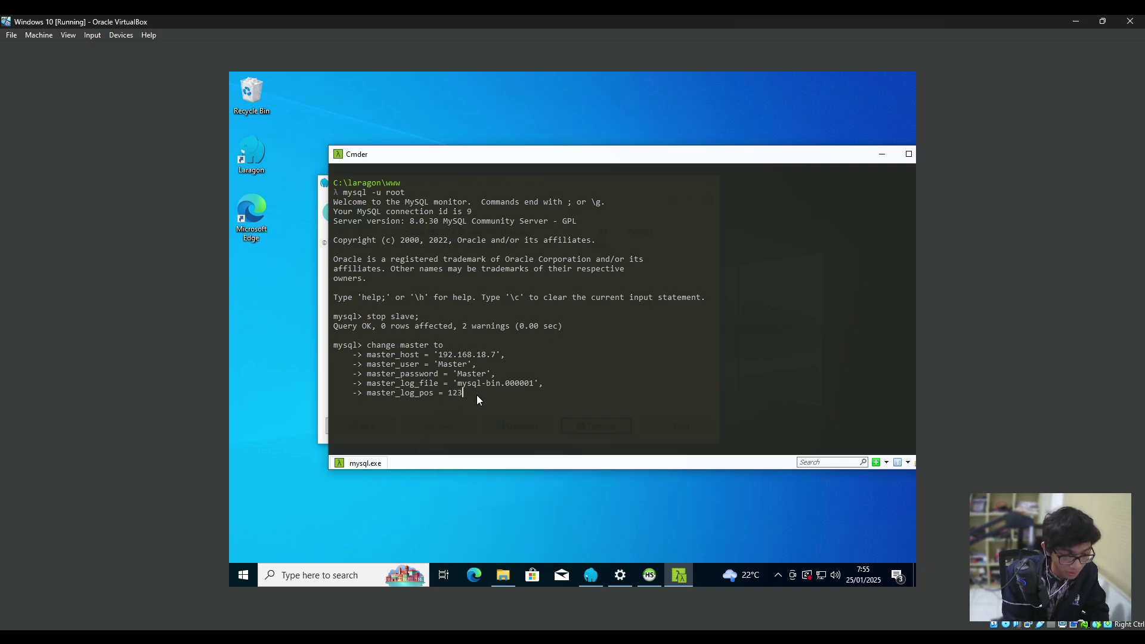
text(5)
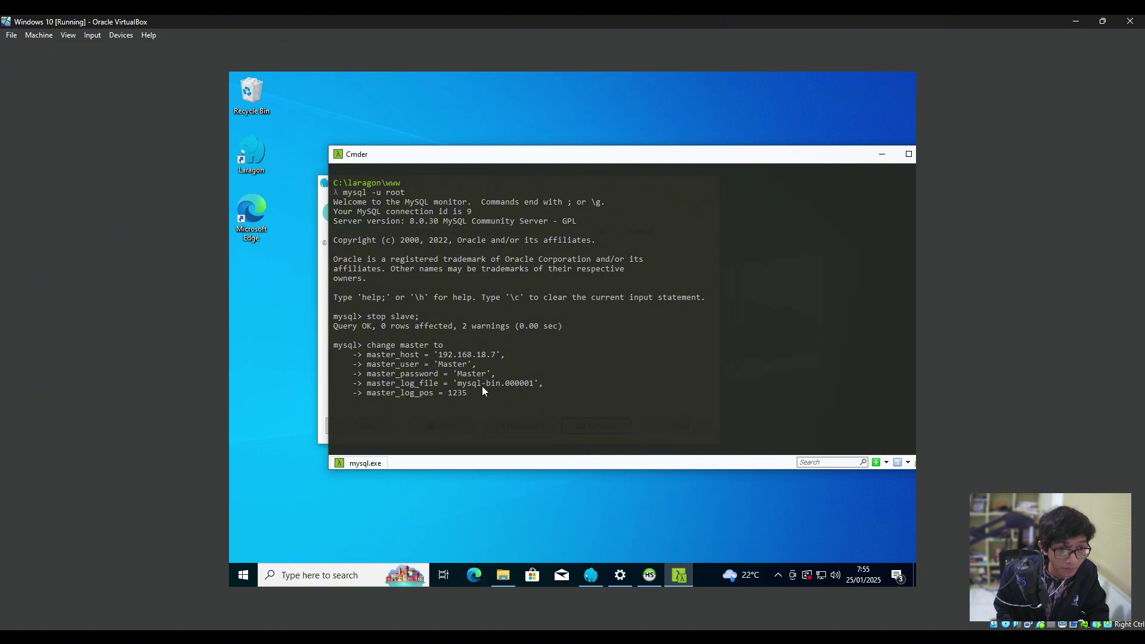
text(;)
key(Return)
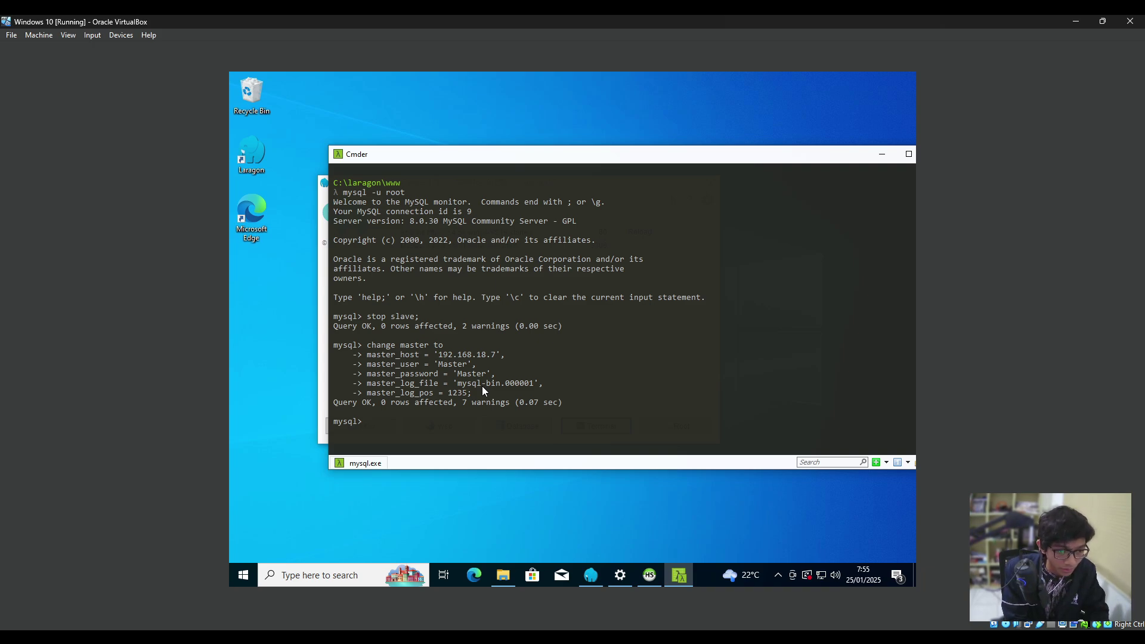
Run SHOW SLAVE STATUS\G: master 192.168.18.7, mysql-bin.000001 at 1235, both threads No.
text(show slave status)
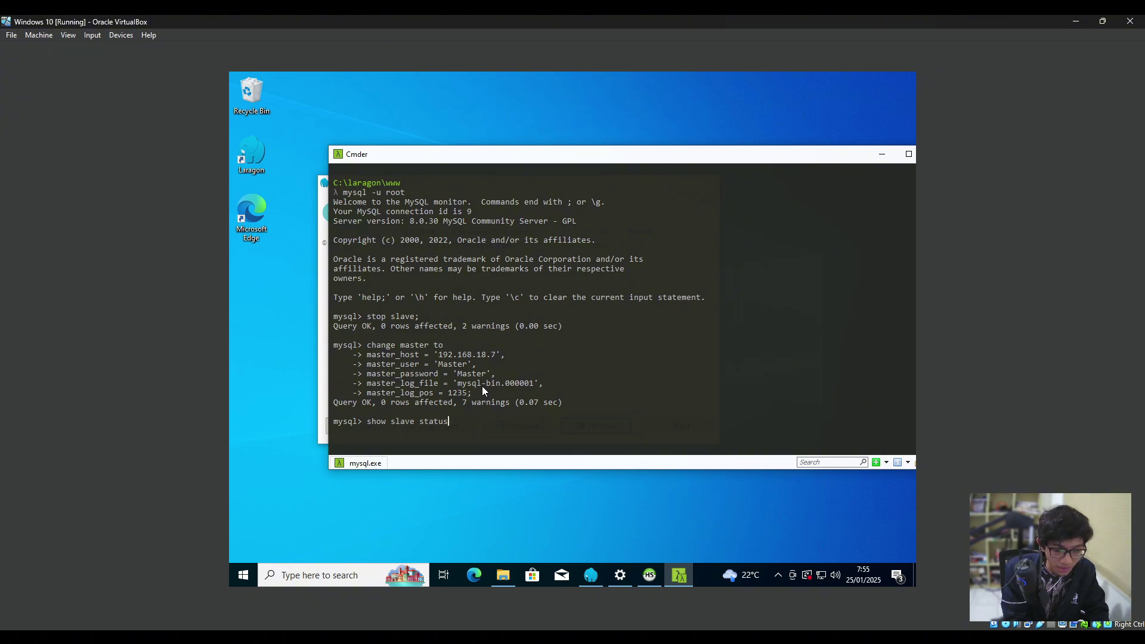
text(\)
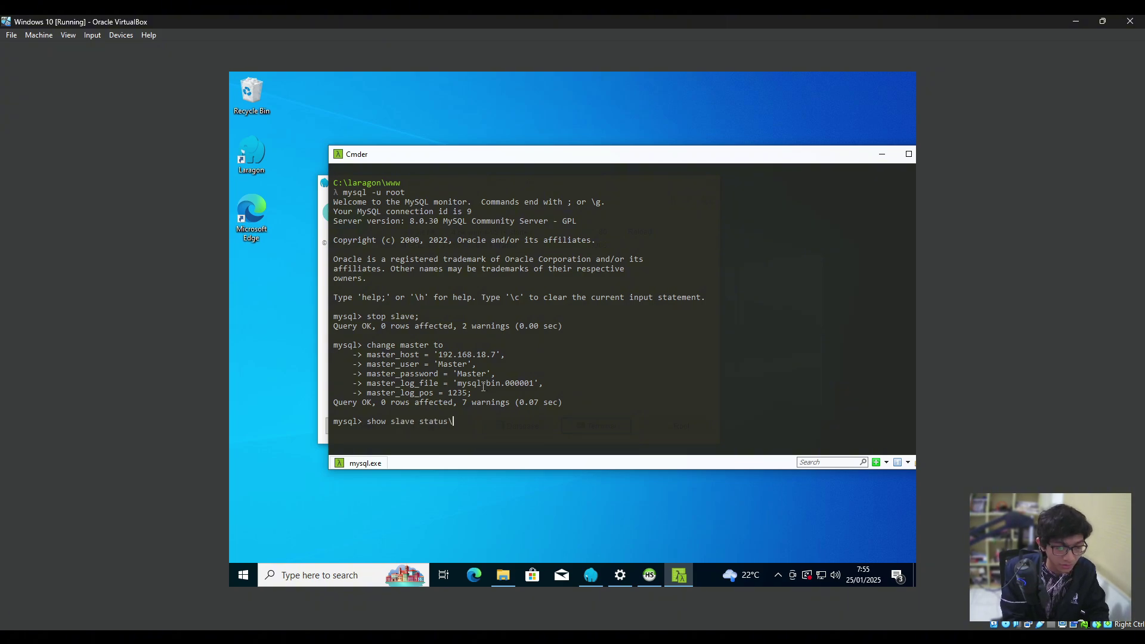
text(G;)
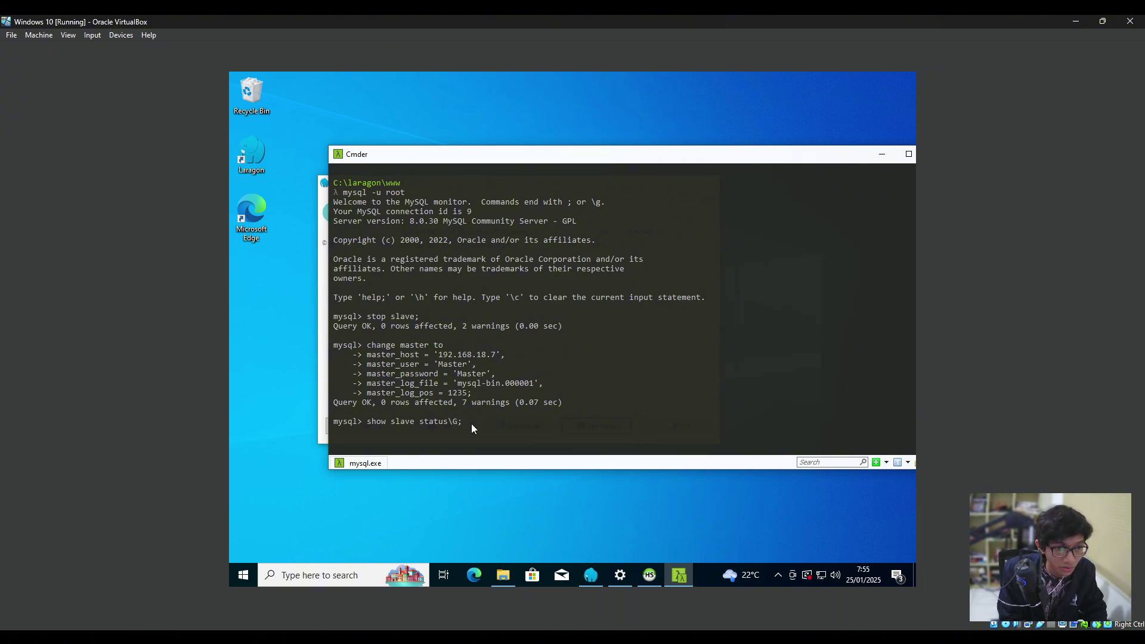
key(Return)
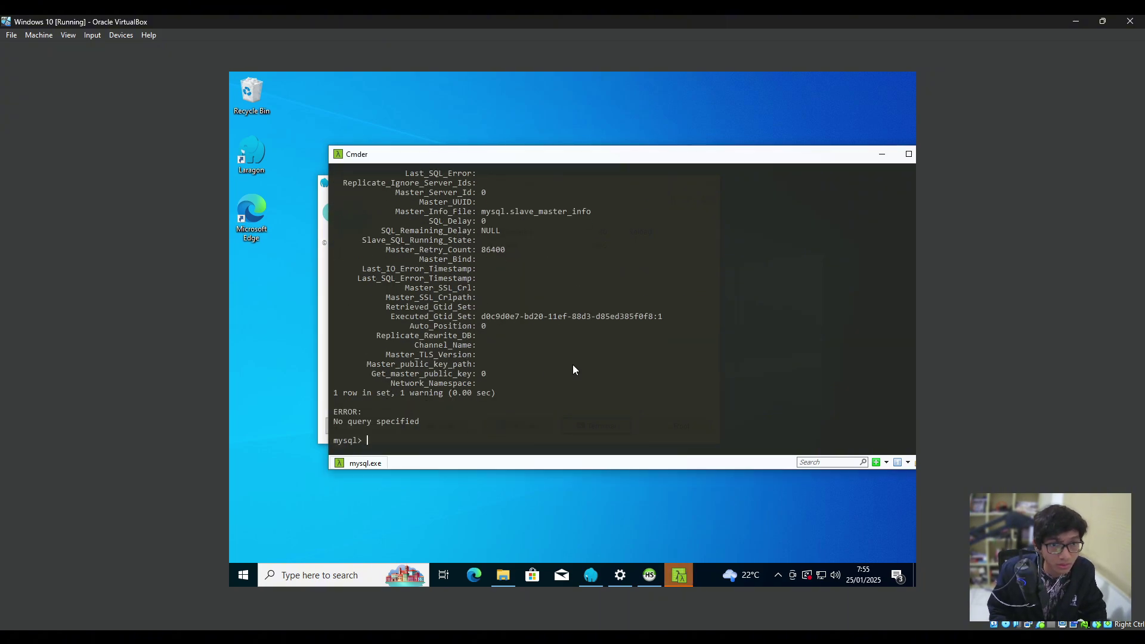
scroll(574, 370, up, 16)
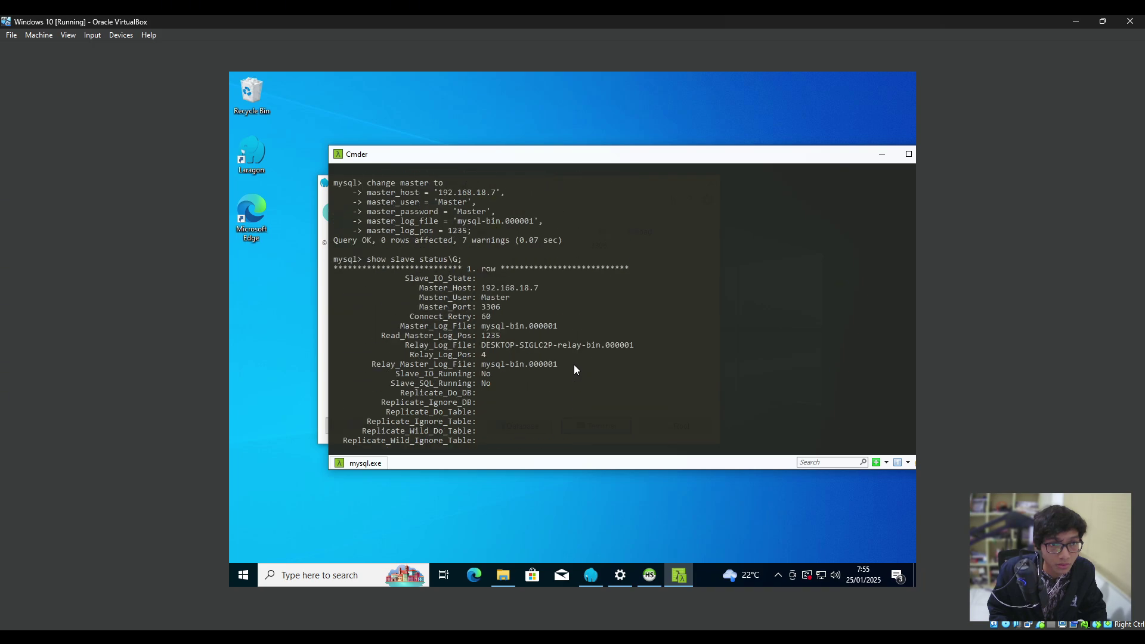
scroll(574, 370, up, 3)
scroll(575, 369, down, 19)
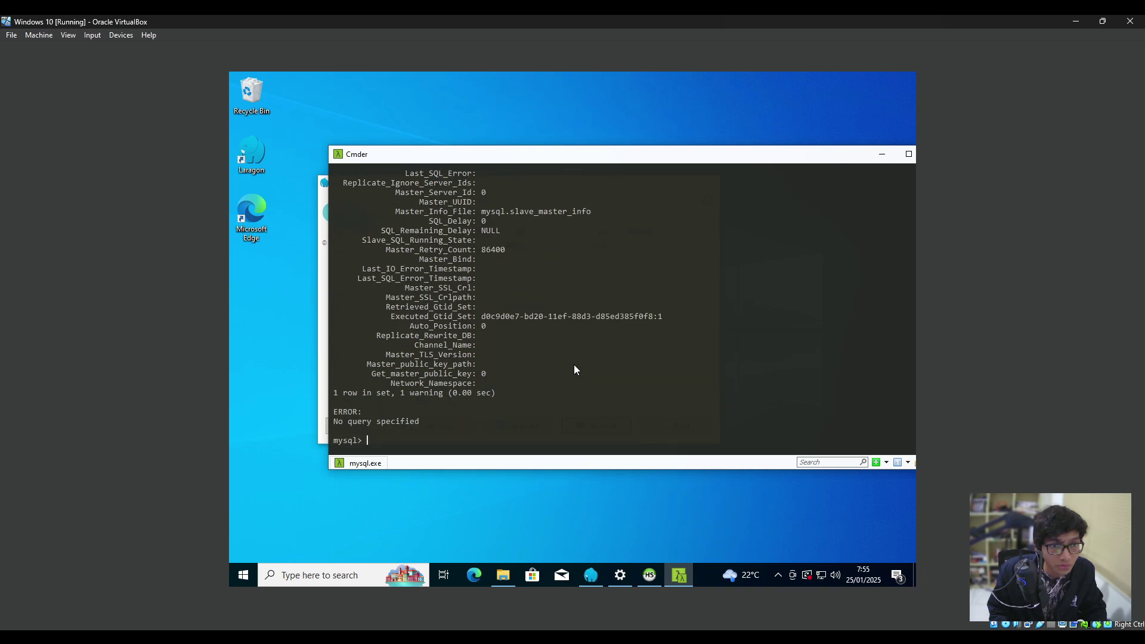
Start replication with start slave; and query SHOW SLAVE STATUS\G again.
text(start)
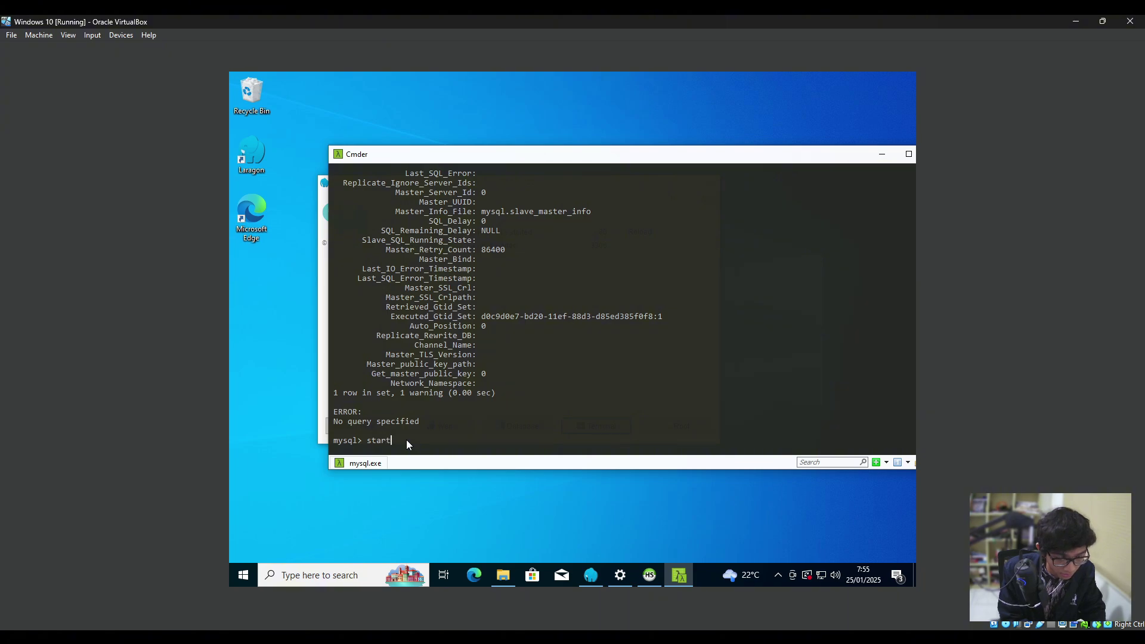
text( slave;)
key(Return)
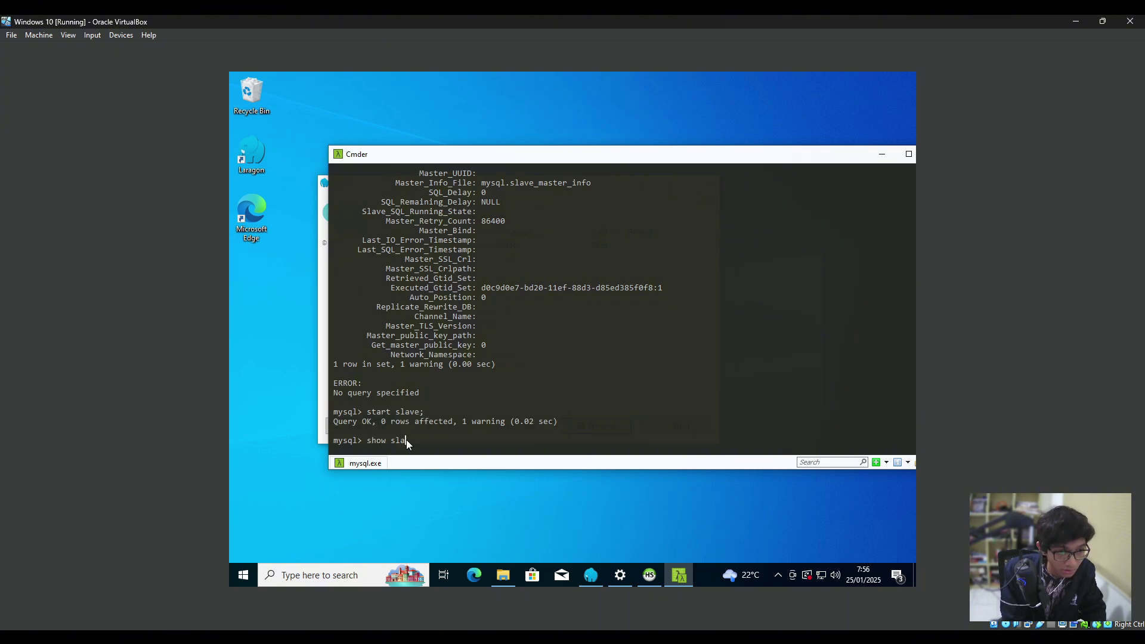
text(show slave status)
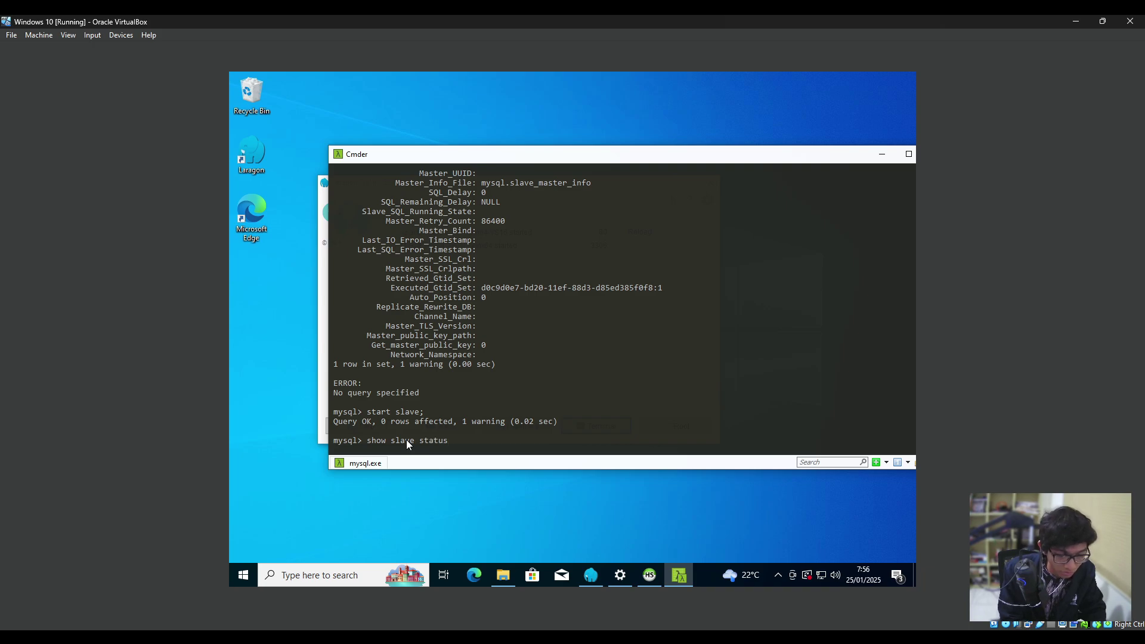
text(\G;)
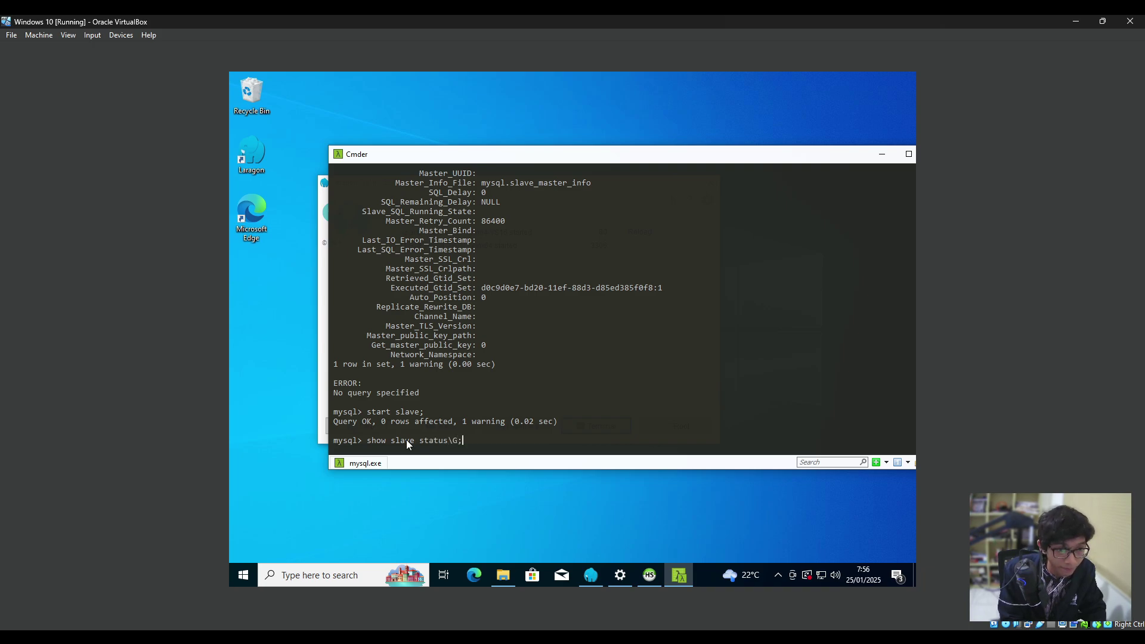
key(Return)
Confirm Slave_IO_Running and Slave_SQL_Running are Yes and the replica waits for updates.
scroll(604, 363, up, 8)
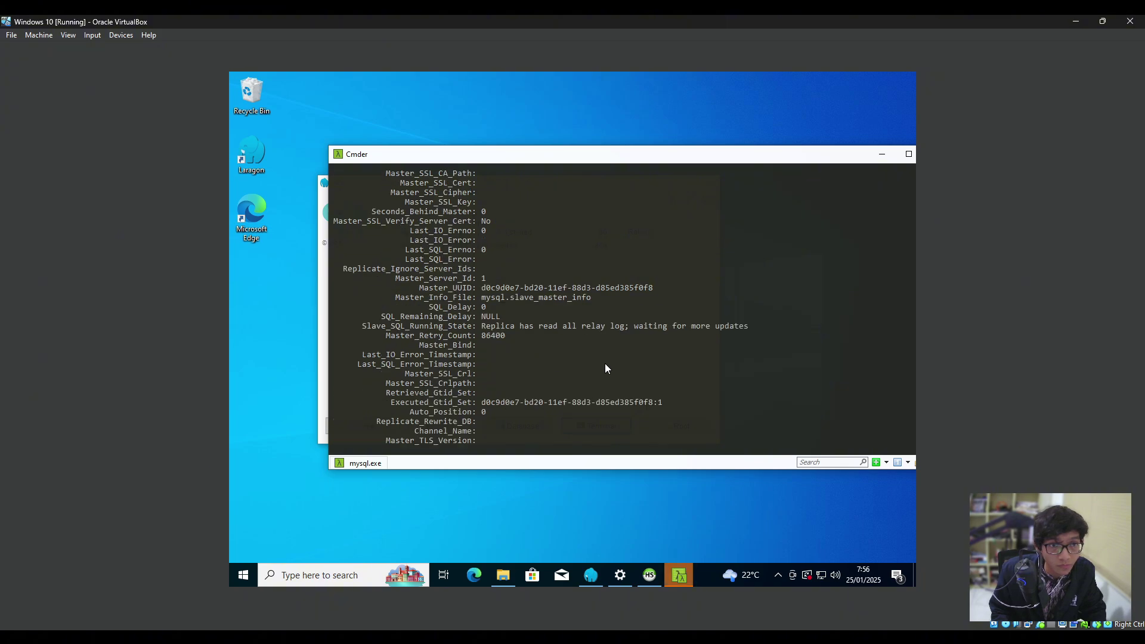
scroll(604, 368, up, 7)
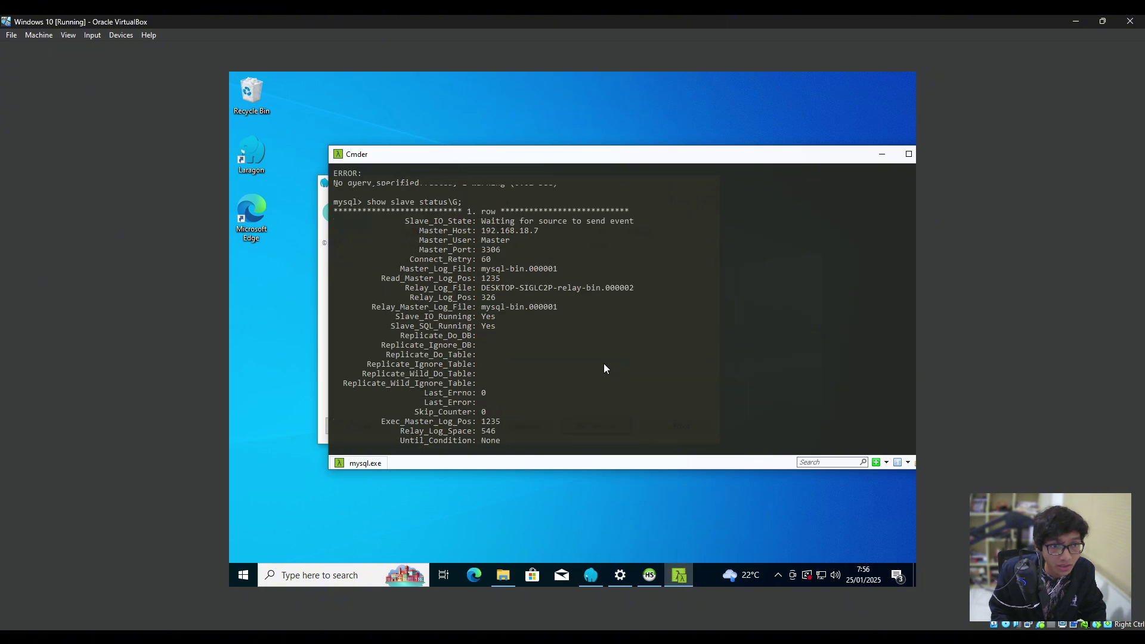
drag(387, 345, 356, 357)
scroll(480, 356, down, 12)
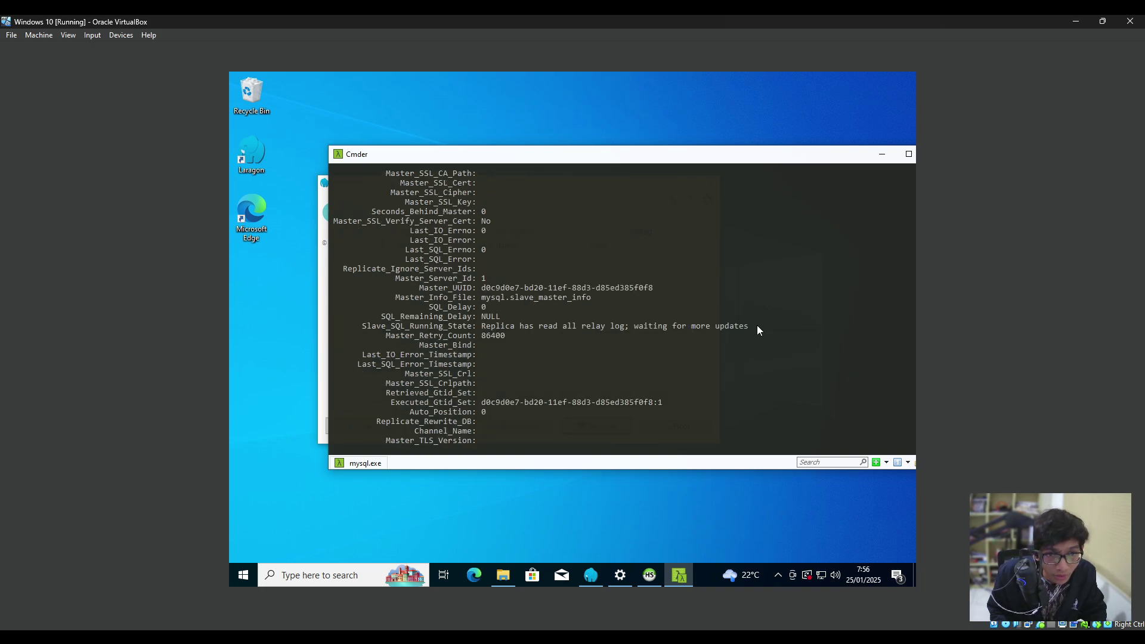
drag(757, 327, 341, 331)
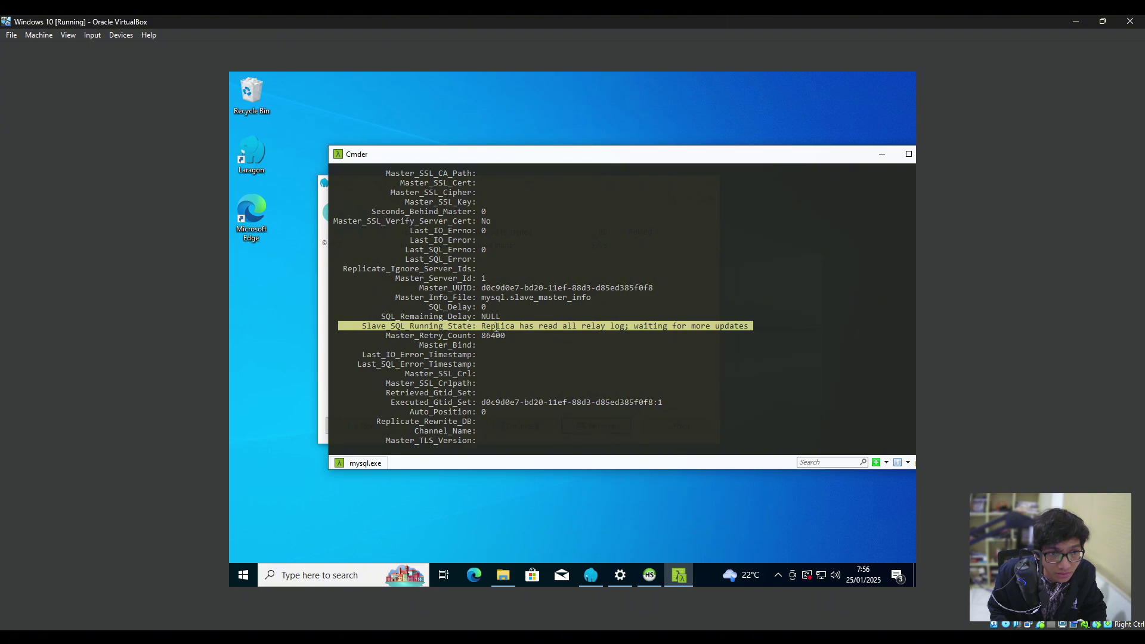
scroll(533, 330, down, 3)
click(533, 330)
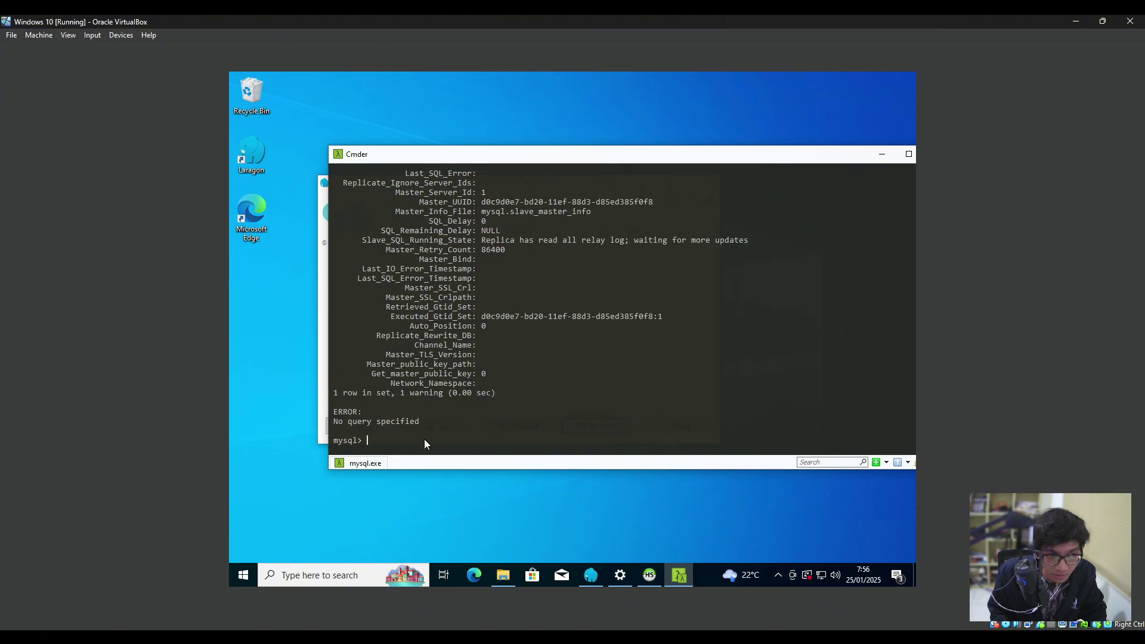
drag(696, 156, 644, 167)
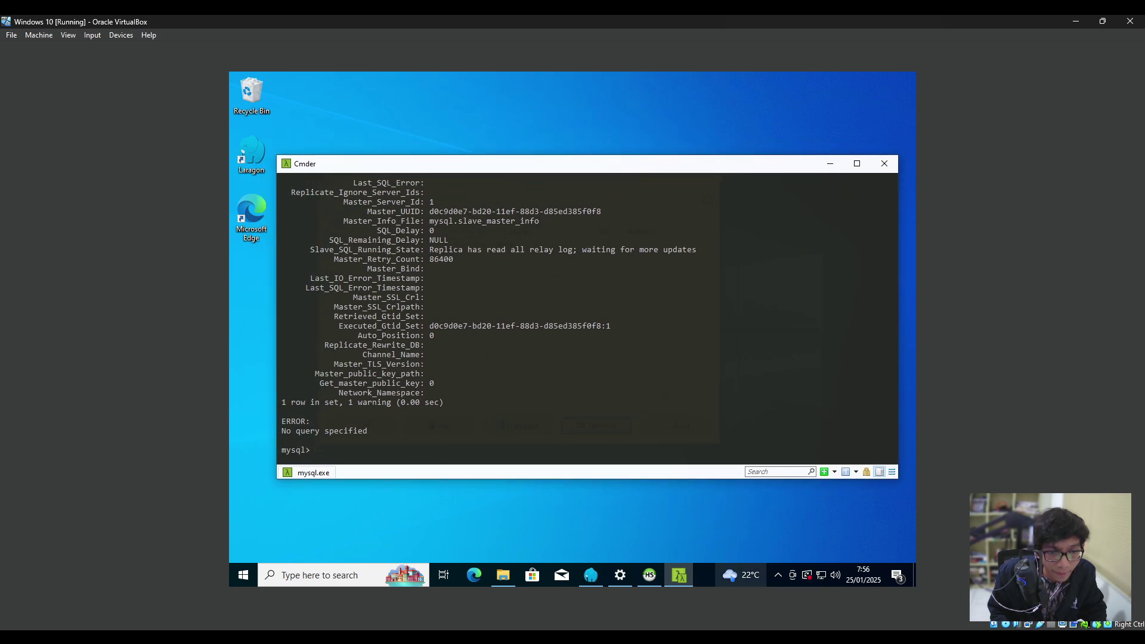
Launch HeidiSQL from Laragon's Database button, showing the Laragon.MySQL session at 127.0.0.1:3306.
mouse_move(598, 637)
click(590, 575)
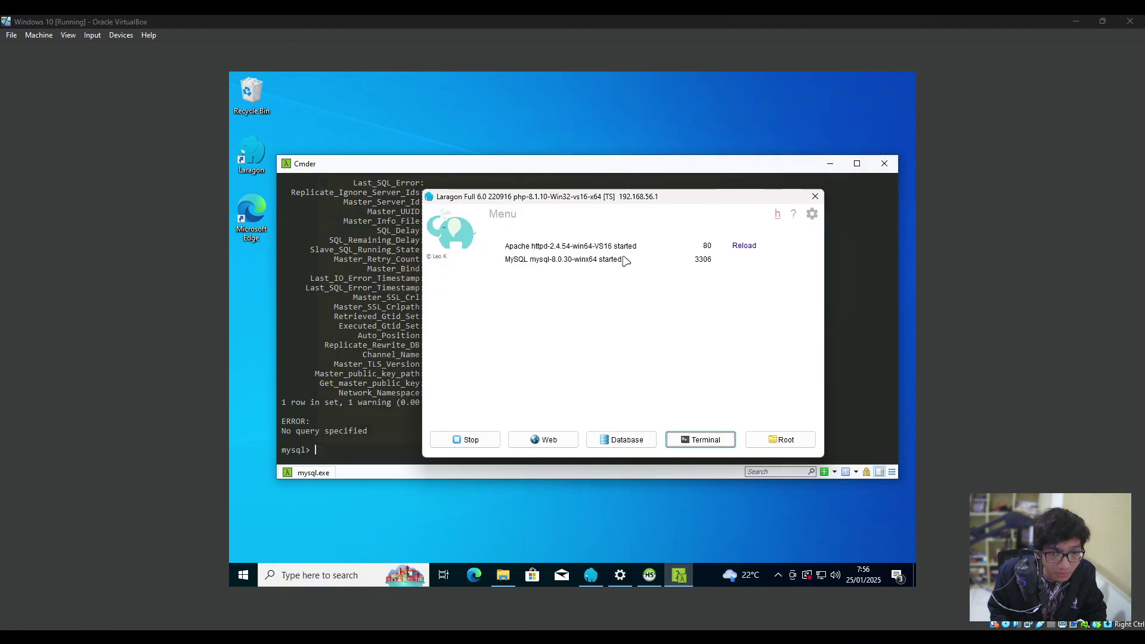
mouse_move(679, 576)
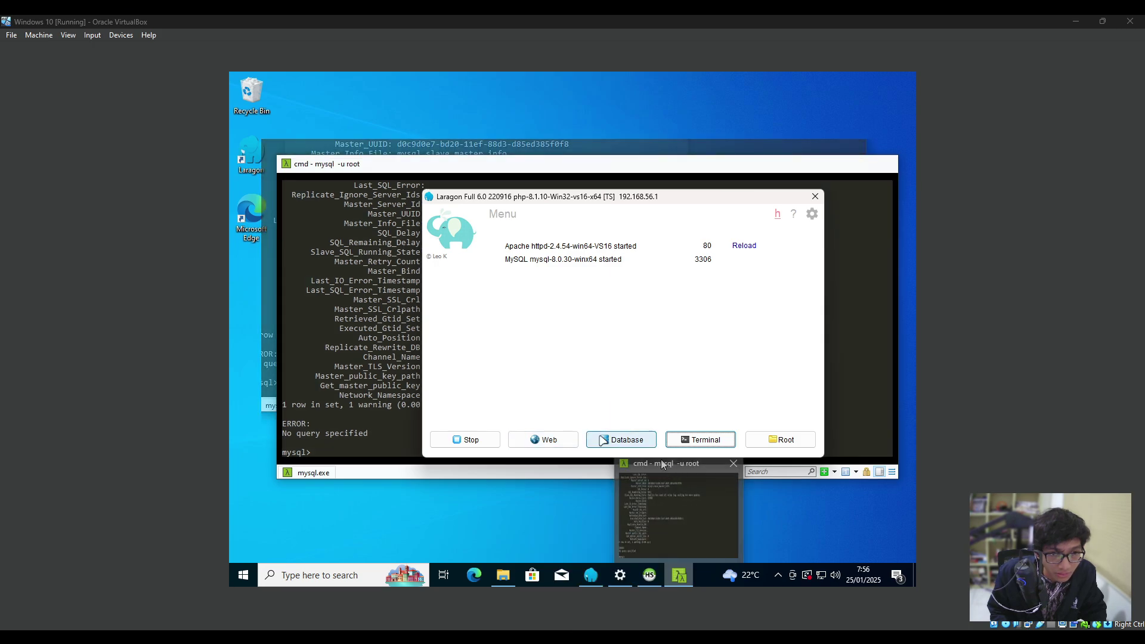
click(622, 440)
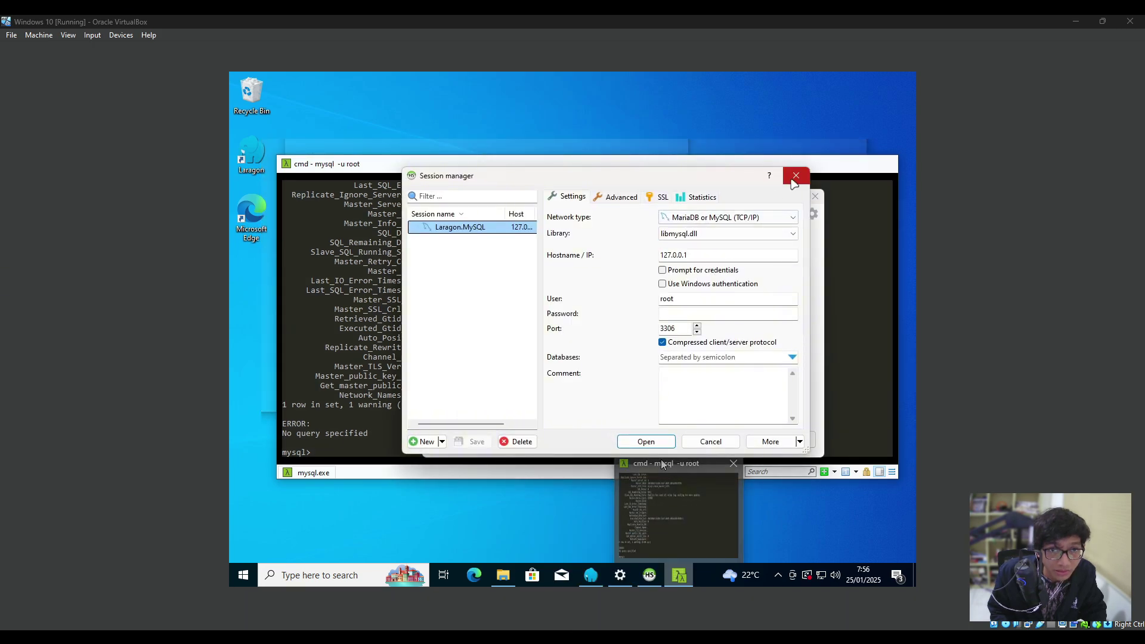
Dismiss the session manager, restore the host HeidiSQL window and browse obat_apotek's tables.
click(796, 176)
click(612, 640)
double_click(543, 24)
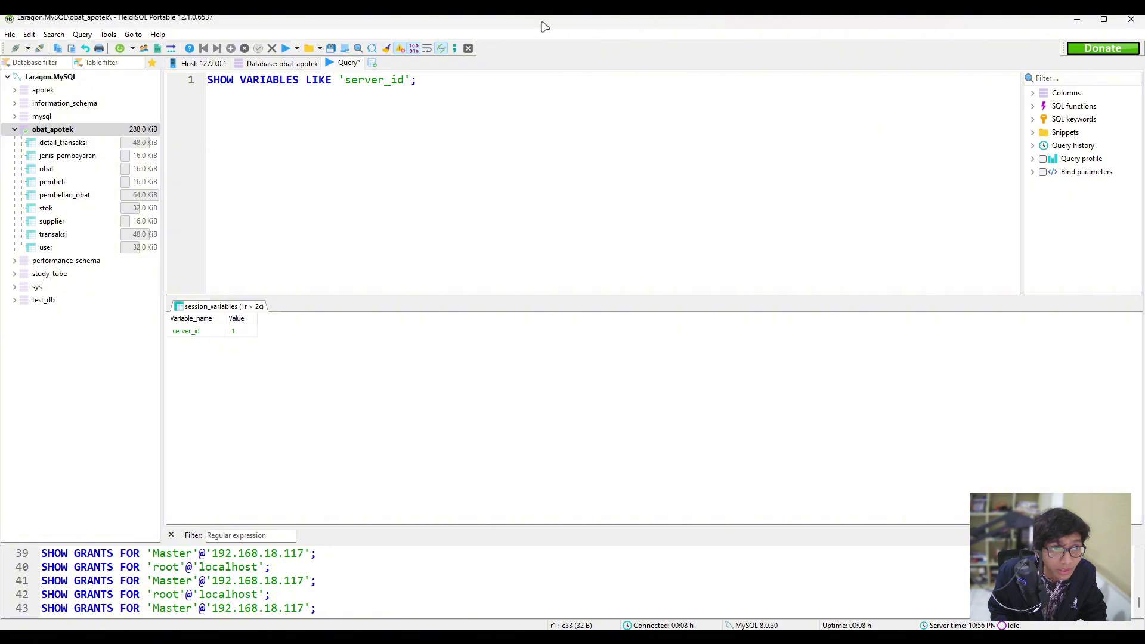
double_click(469, 220)
click(89, 181)
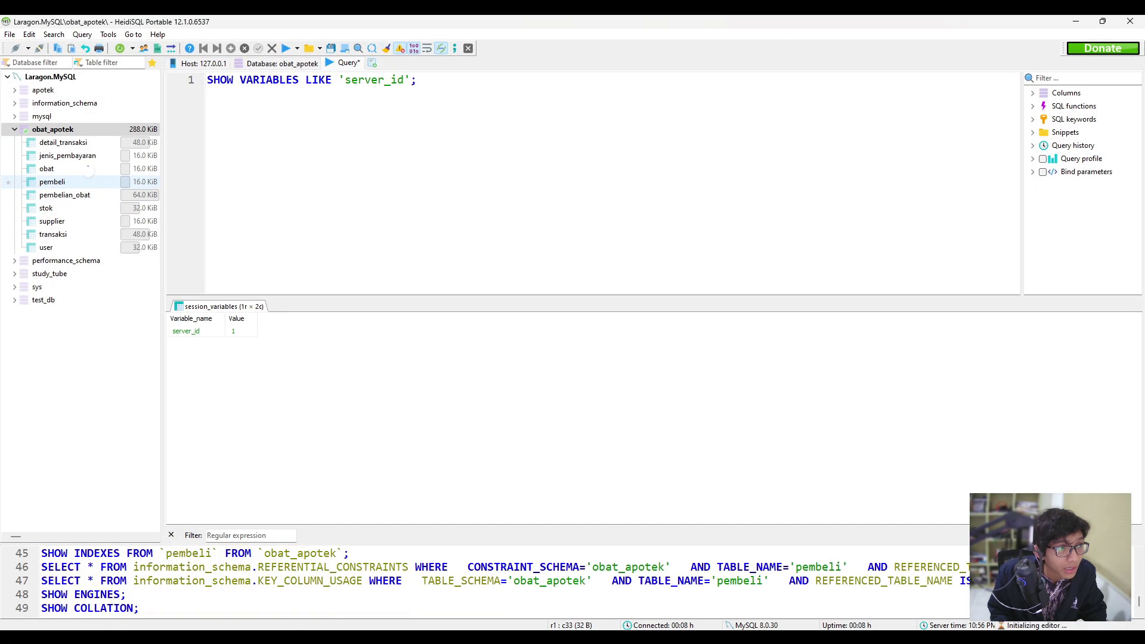
click(88, 169)
click(87, 141)
Create and save table test_user in obat_apotek with one INT column testID.
right_click(84, 131)
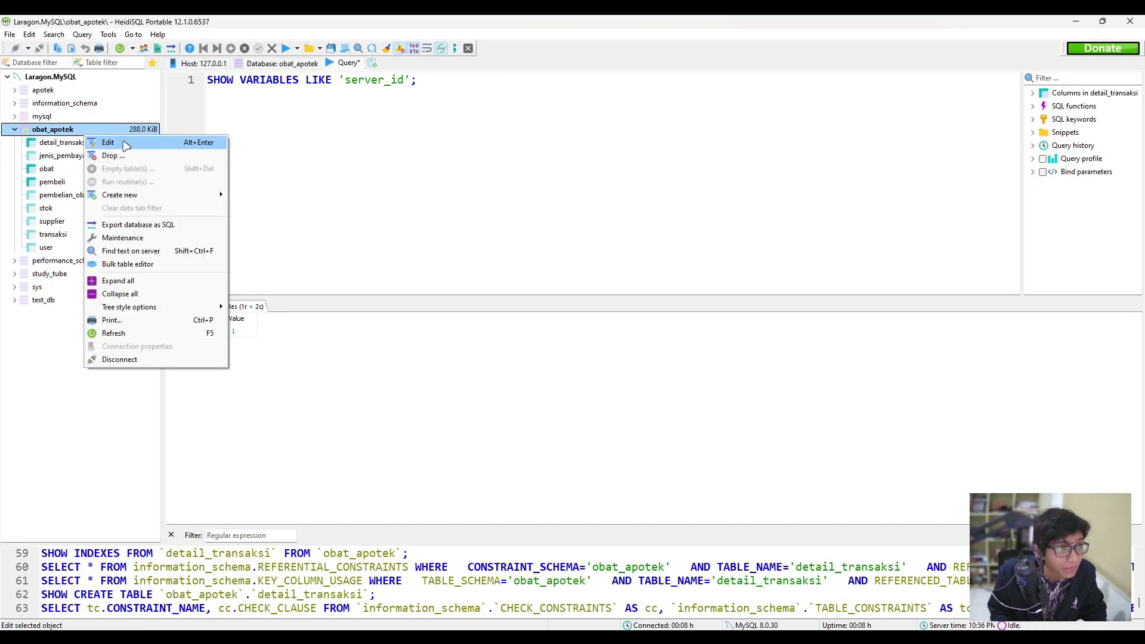
mouse_move(146, 195)
click(251, 207)
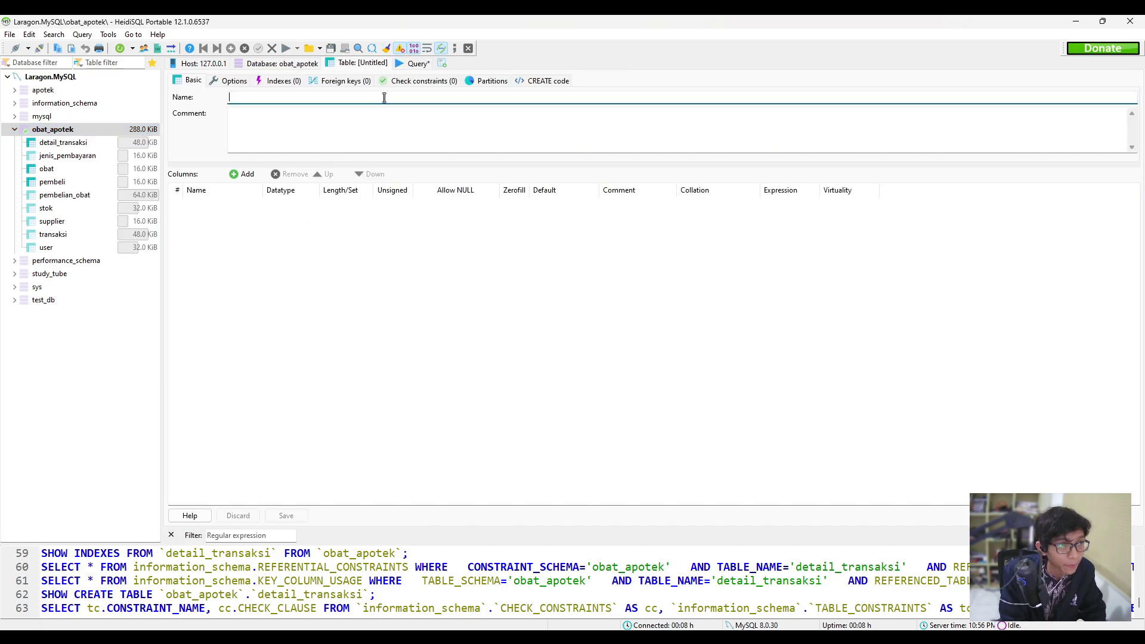
text(tes)
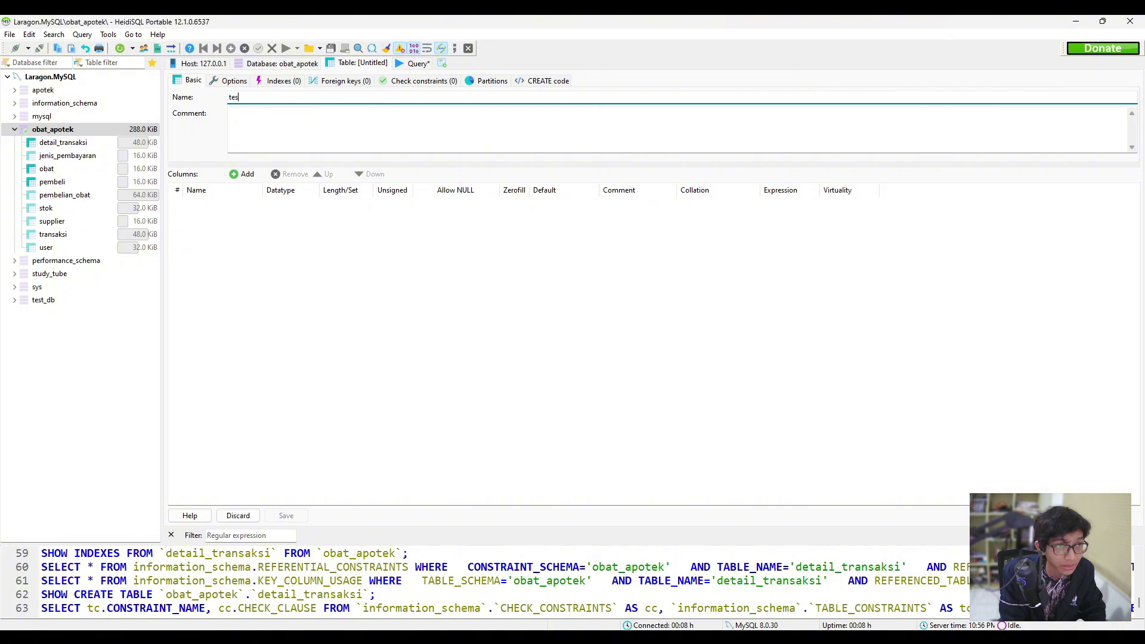
text(t_user)
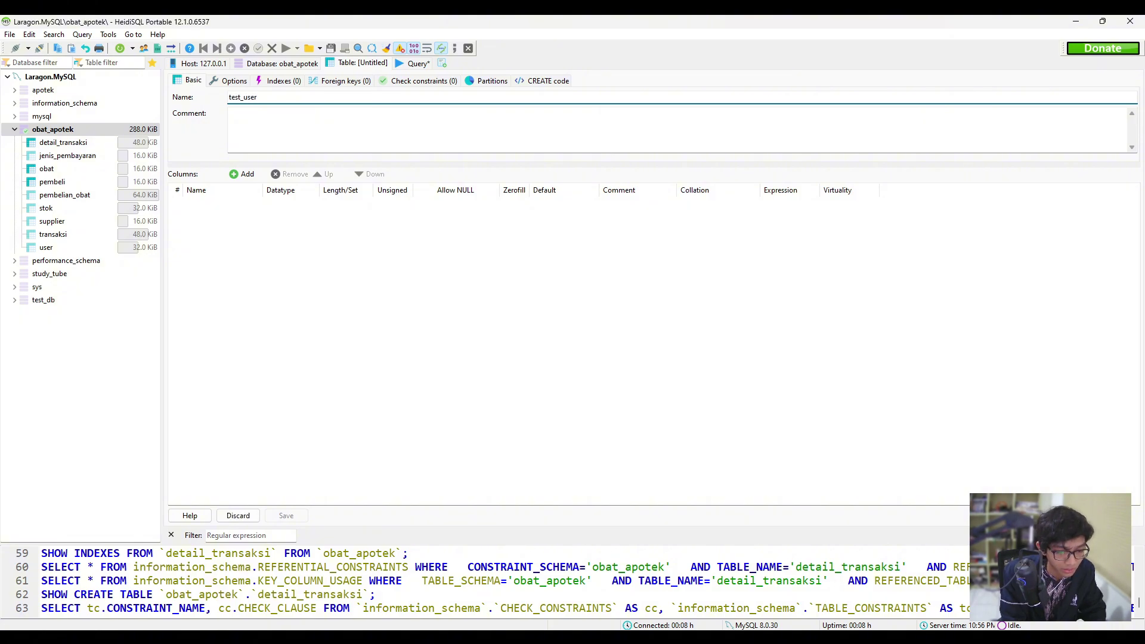
click(244, 174)
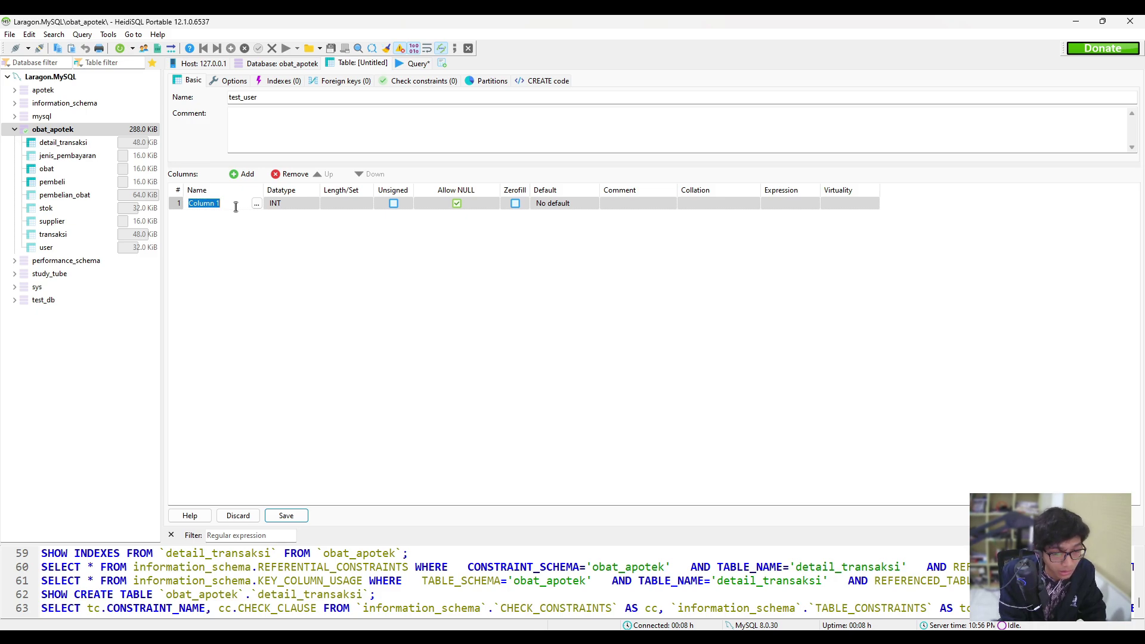
text(tes)
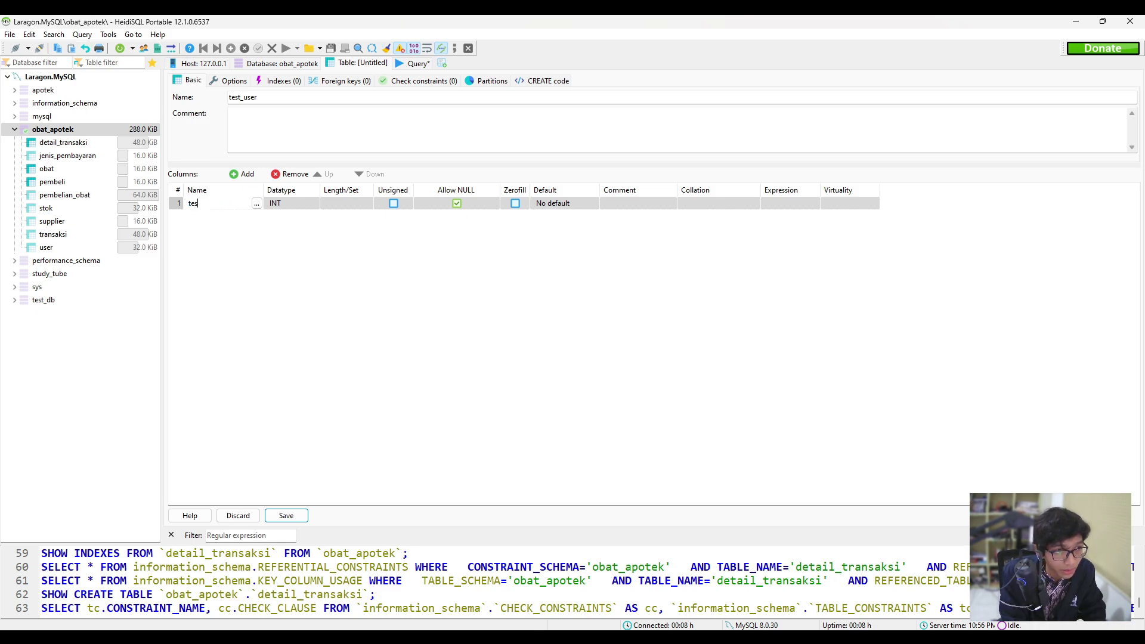
text(tID)
key(Return)
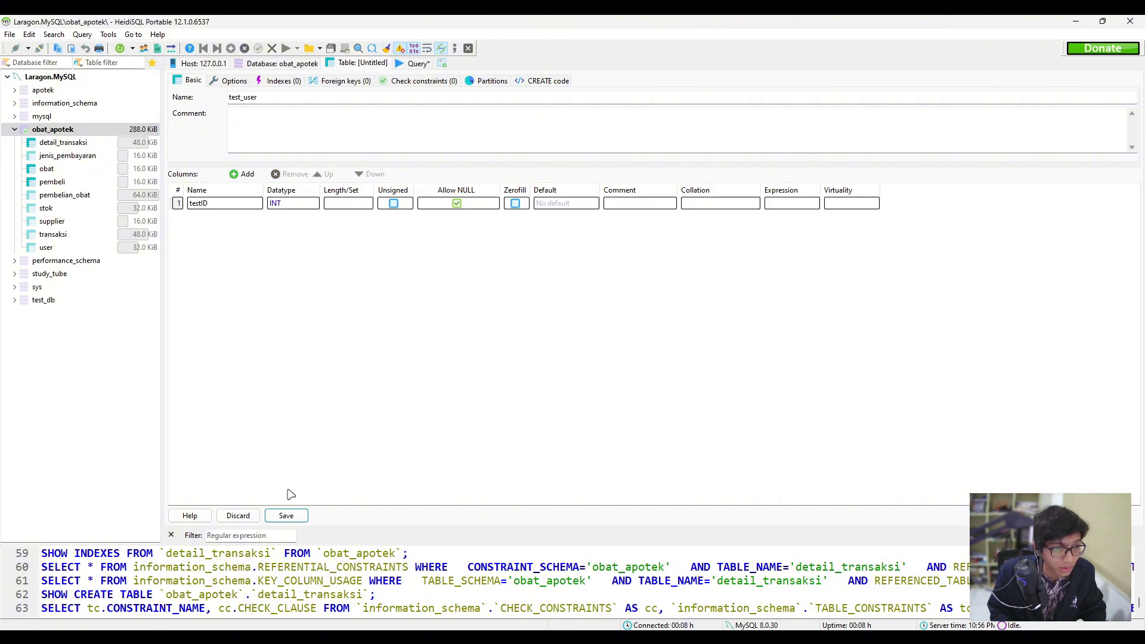
click(286, 516)
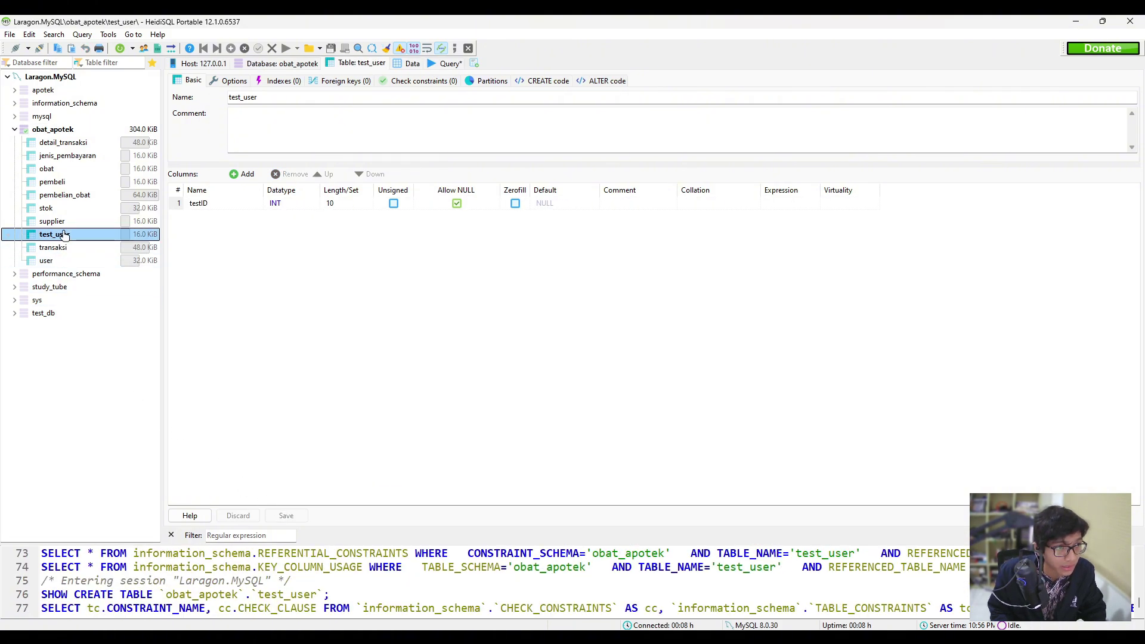
click(53, 247)
click(48, 260)
click(59, 234)
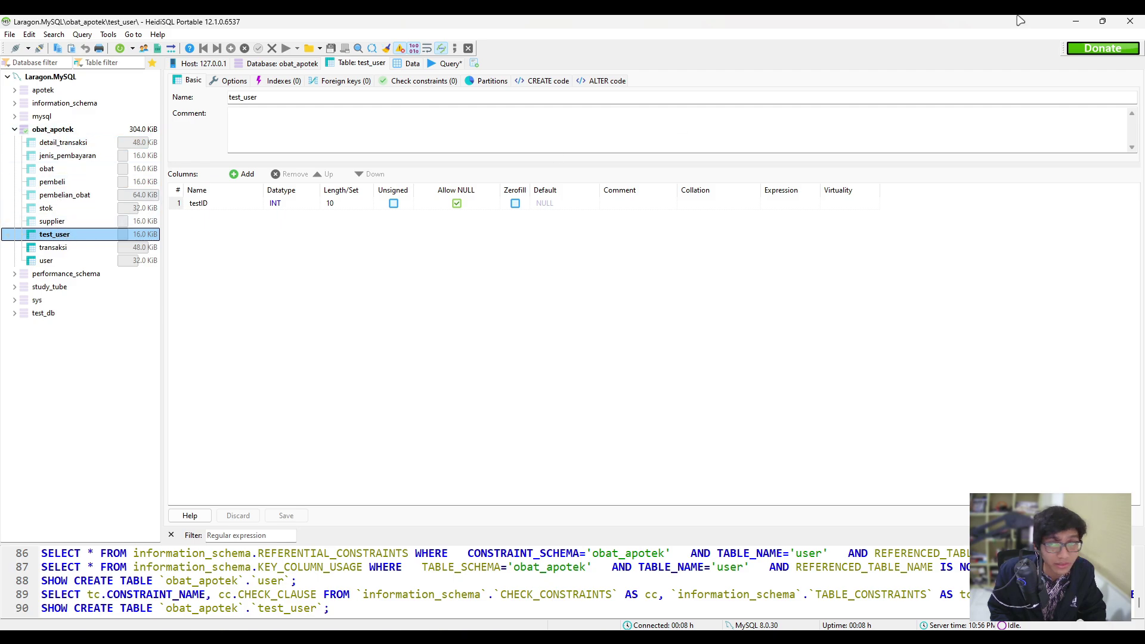
Refresh the VM's HeidiSQL tree and open the replicated test_user table's structure.
click(1075, 21)
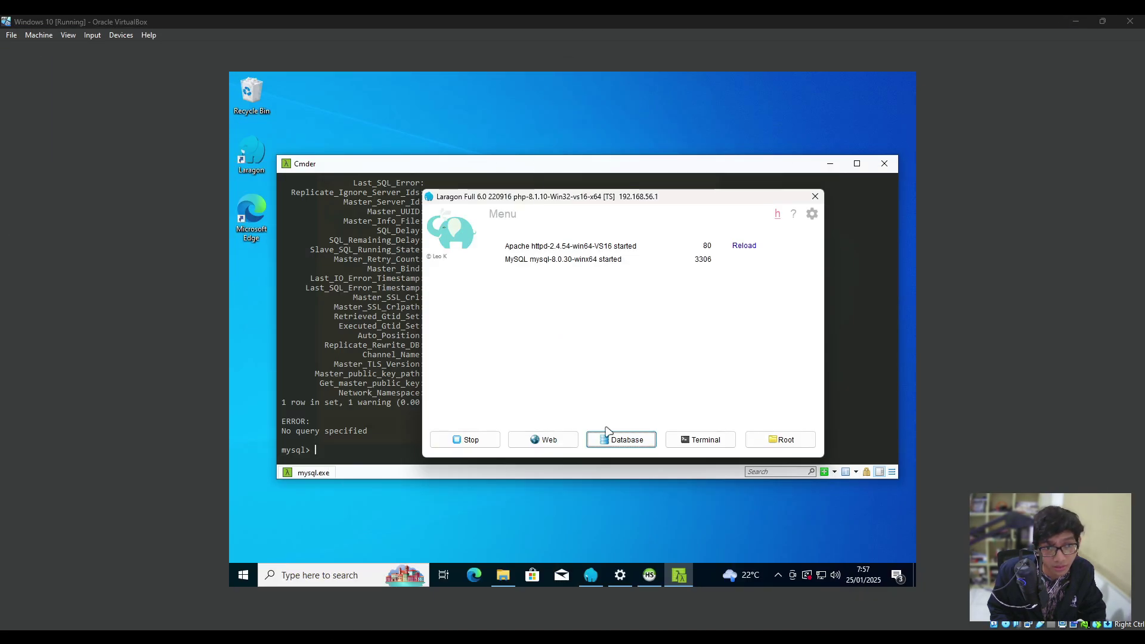
click(621, 439)
click(647, 578)
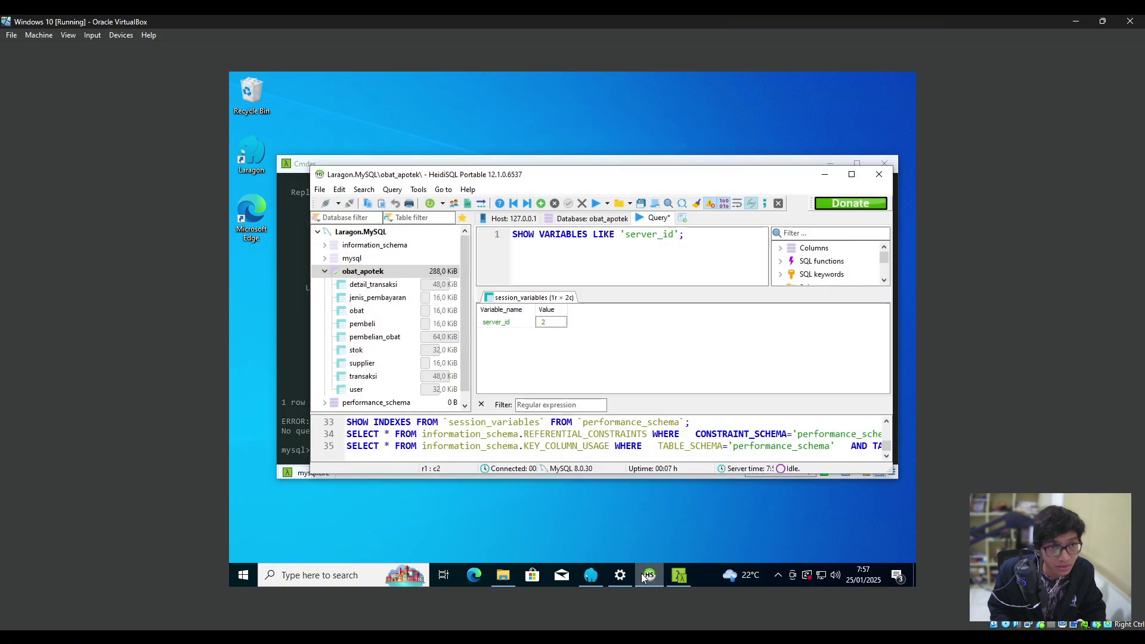
scroll(367, 316, down, 1)
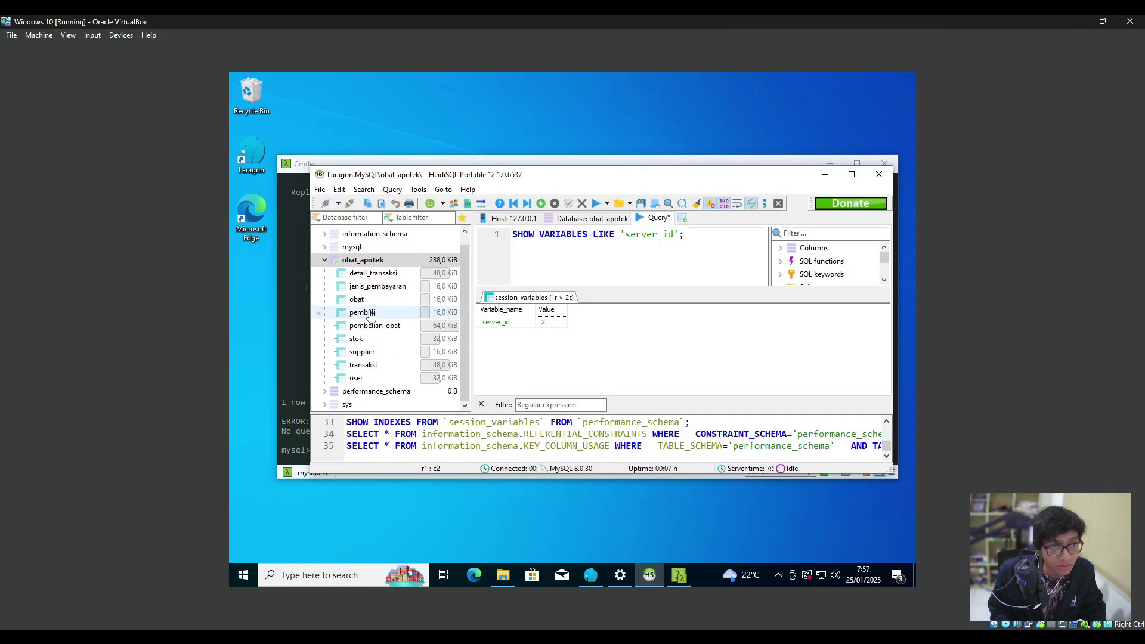
double_click(568, 168)
right_click(380, 365)
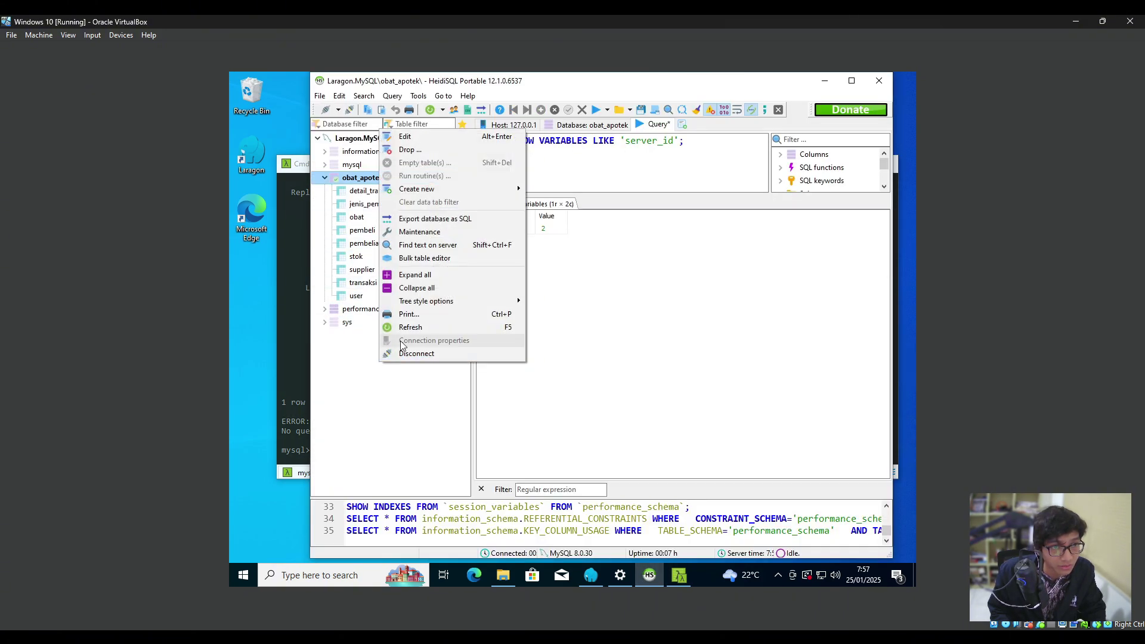
click(443, 328)
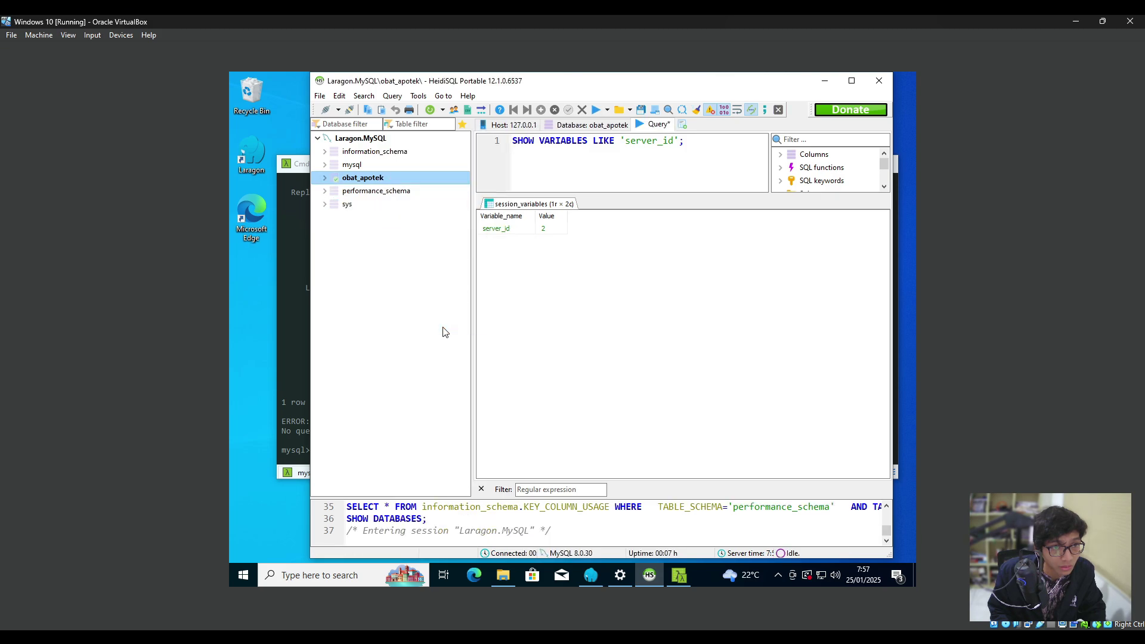
click(325, 180)
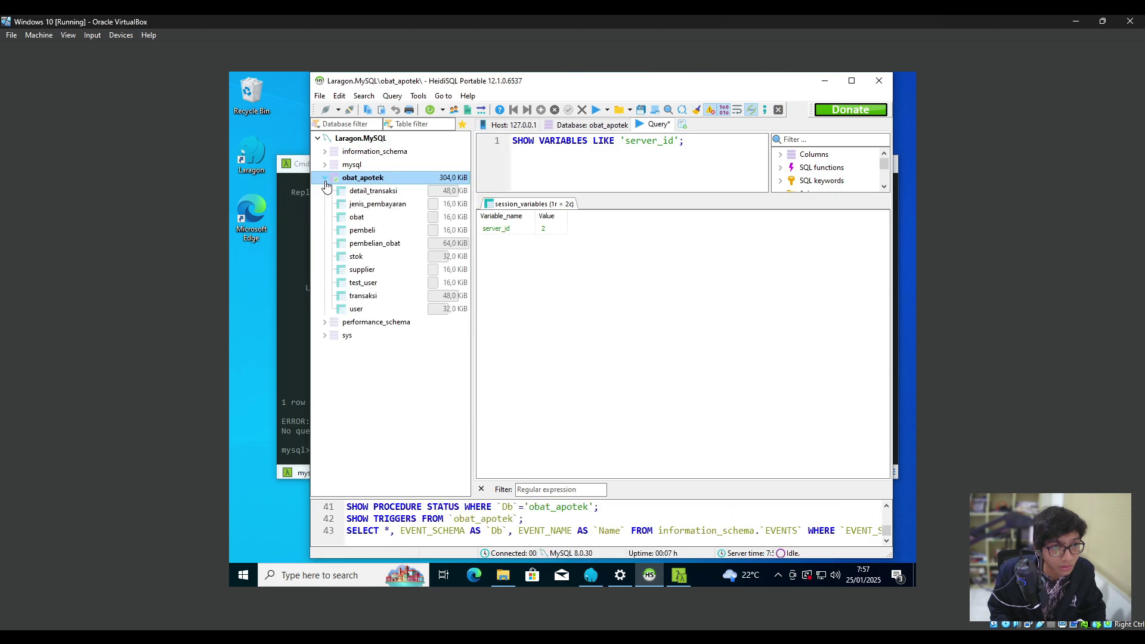
click(418, 283)
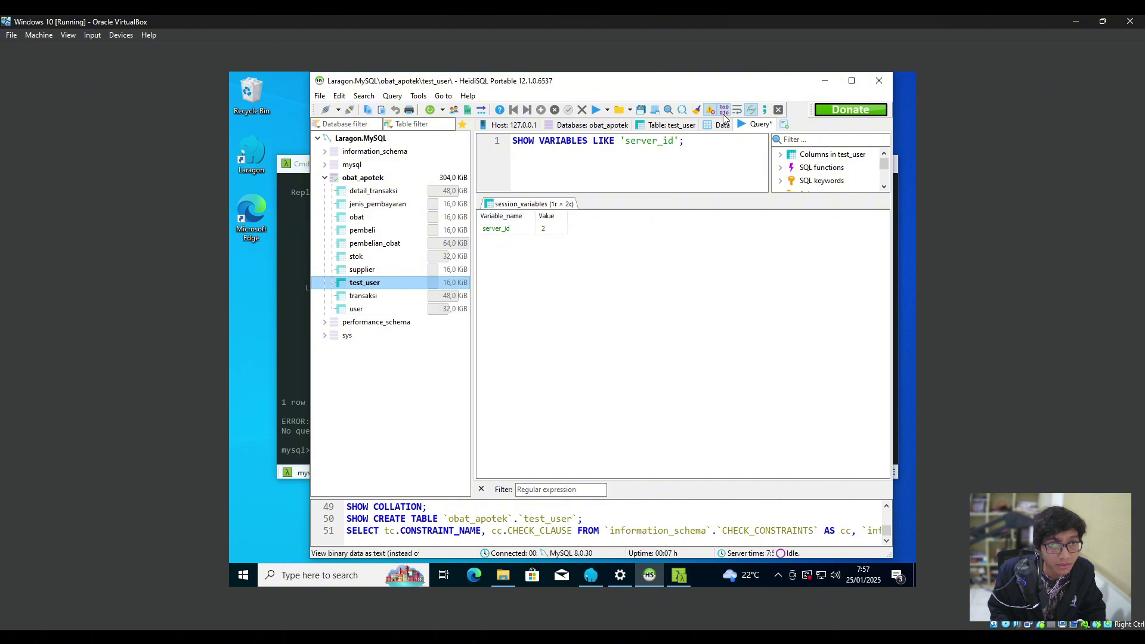
click(672, 124)
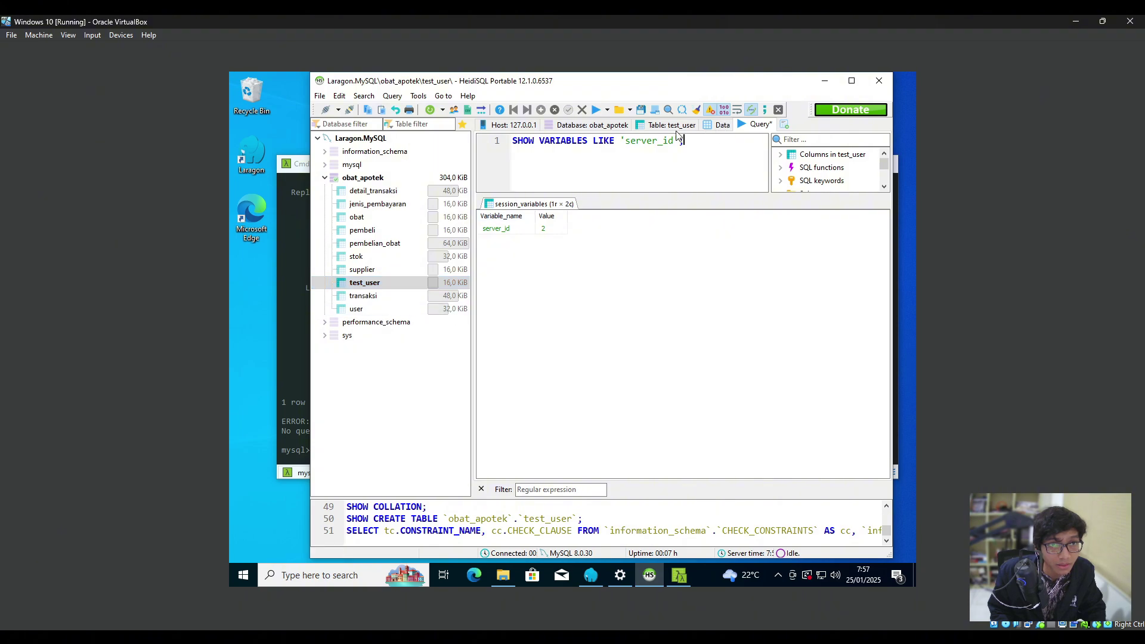
Compare test_user's columns with the VM's transaksi and user tables.
click(391, 296)
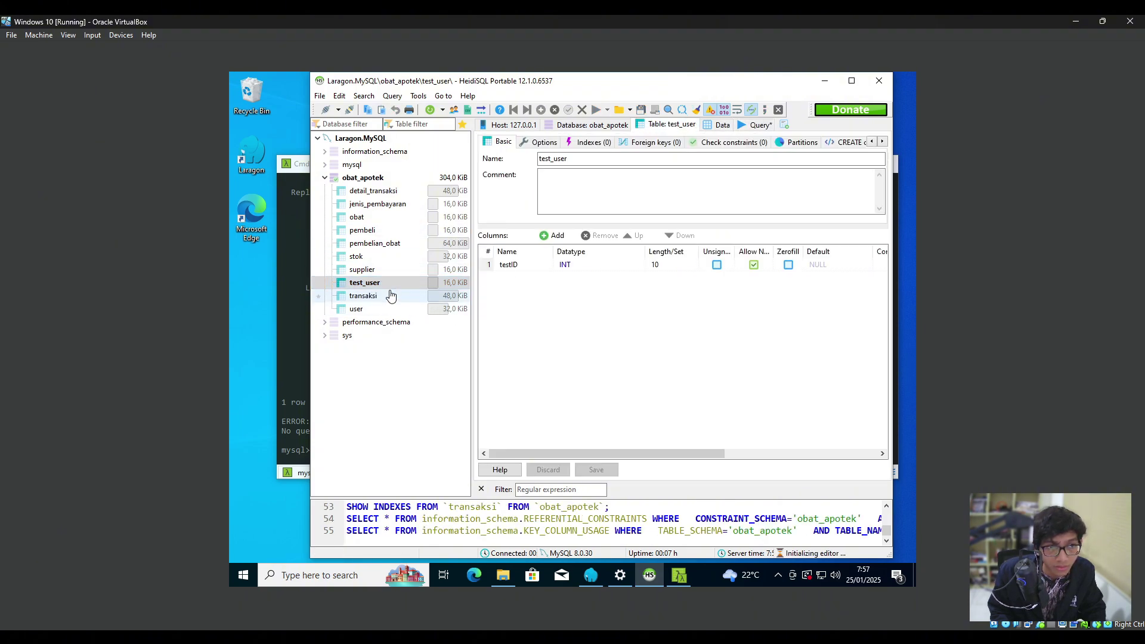
click(397, 283)
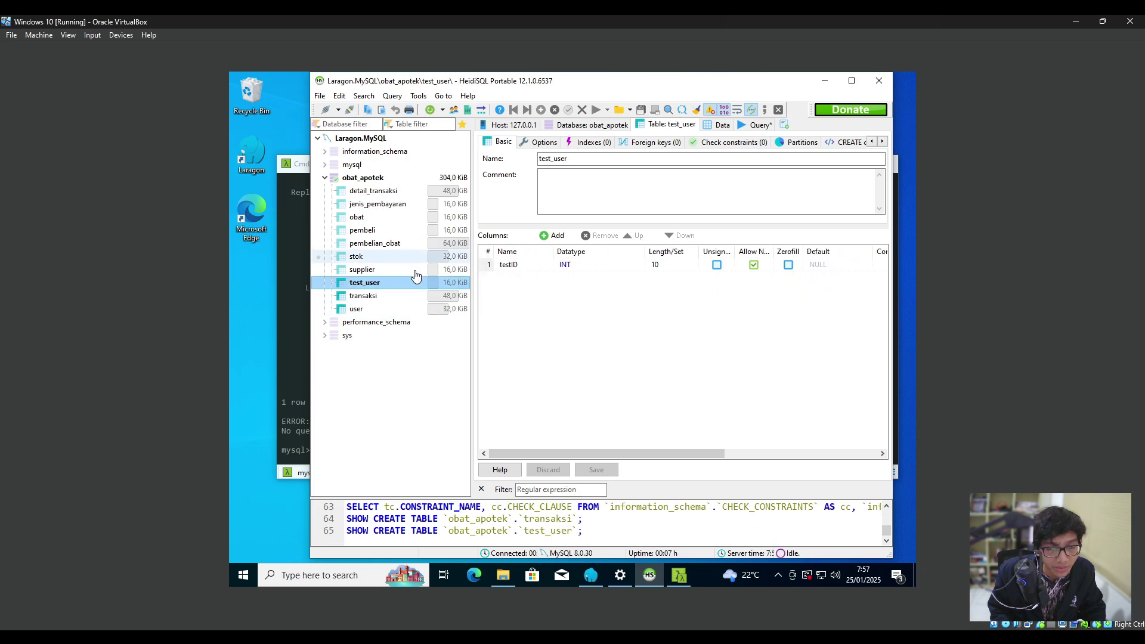
click(407, 309)
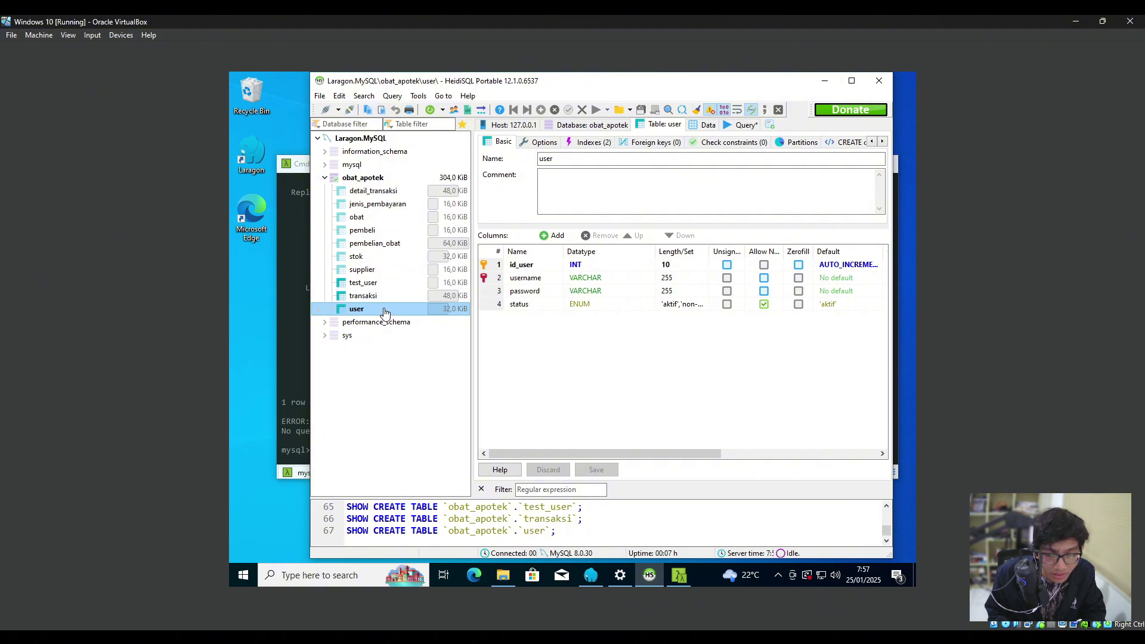
click(382, 282)
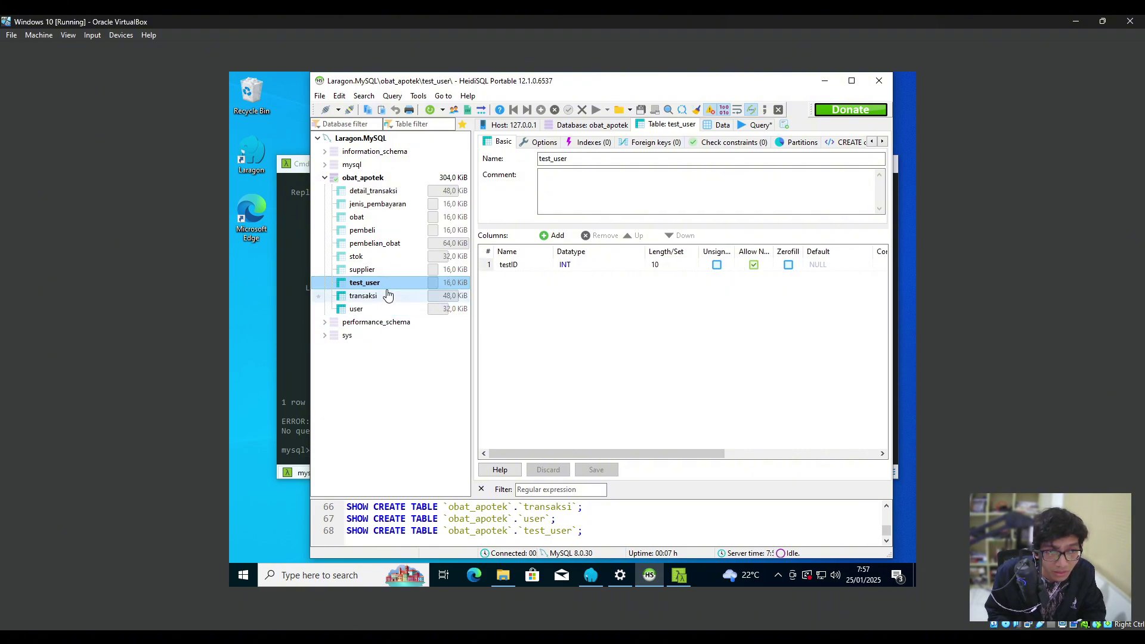
click(389, 297)
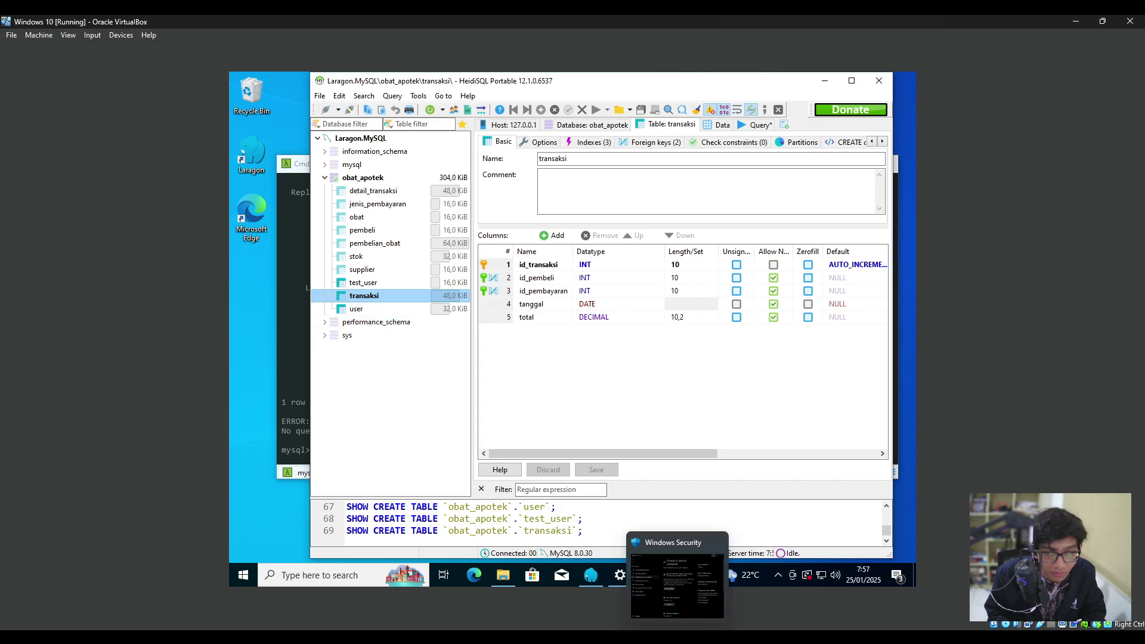
Drop test_user from the host master's obat_apotek, then return to the VM.
mouse_move(573, 637)
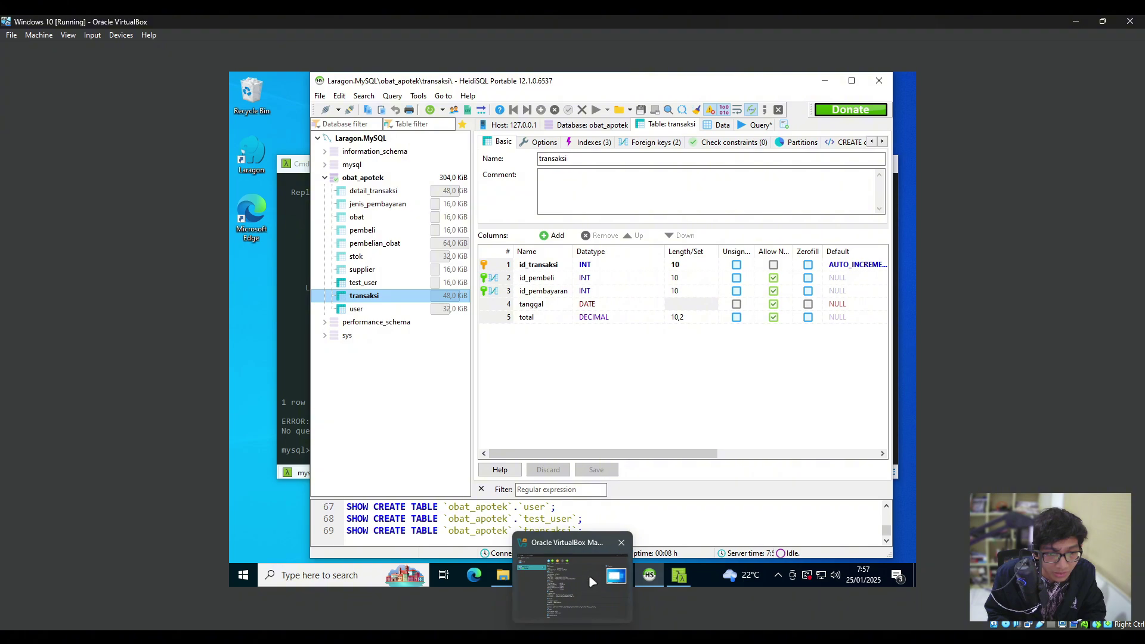
mouse_move(650, 637)
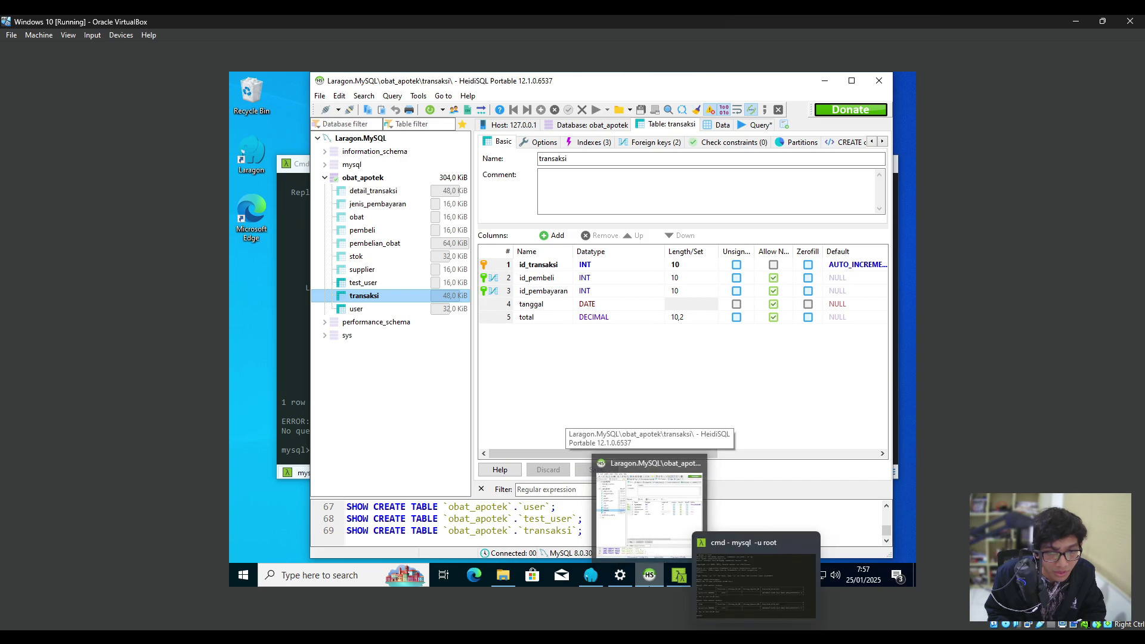
mouse_move(620, 575)
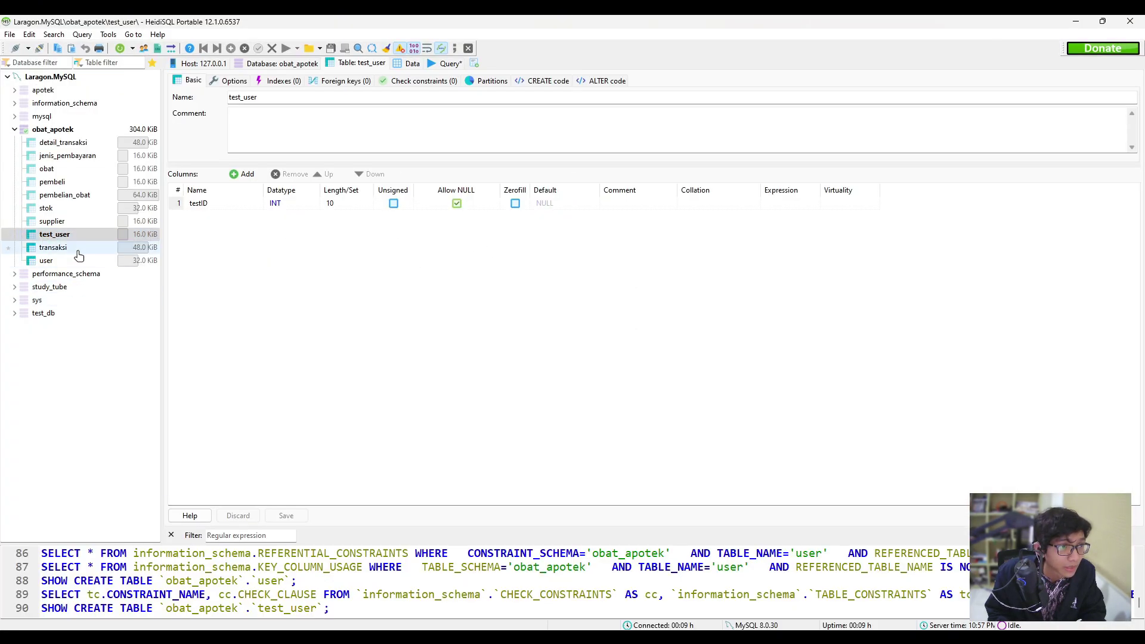
click(54, 247)
click(55, 234)
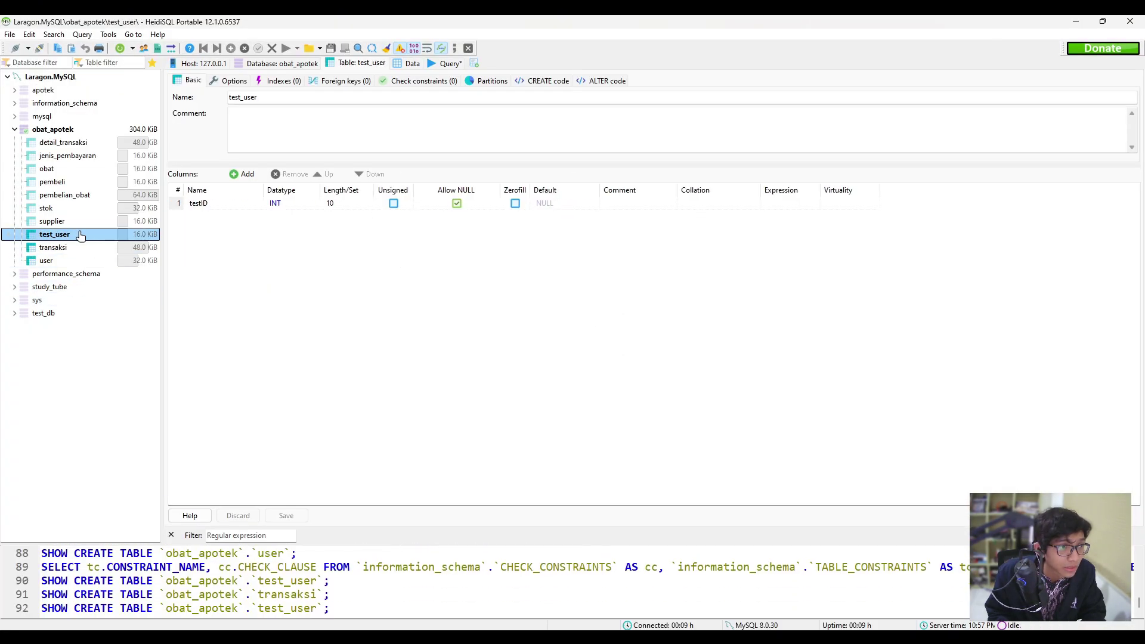
right_click(79, 235)
click(144, 257)
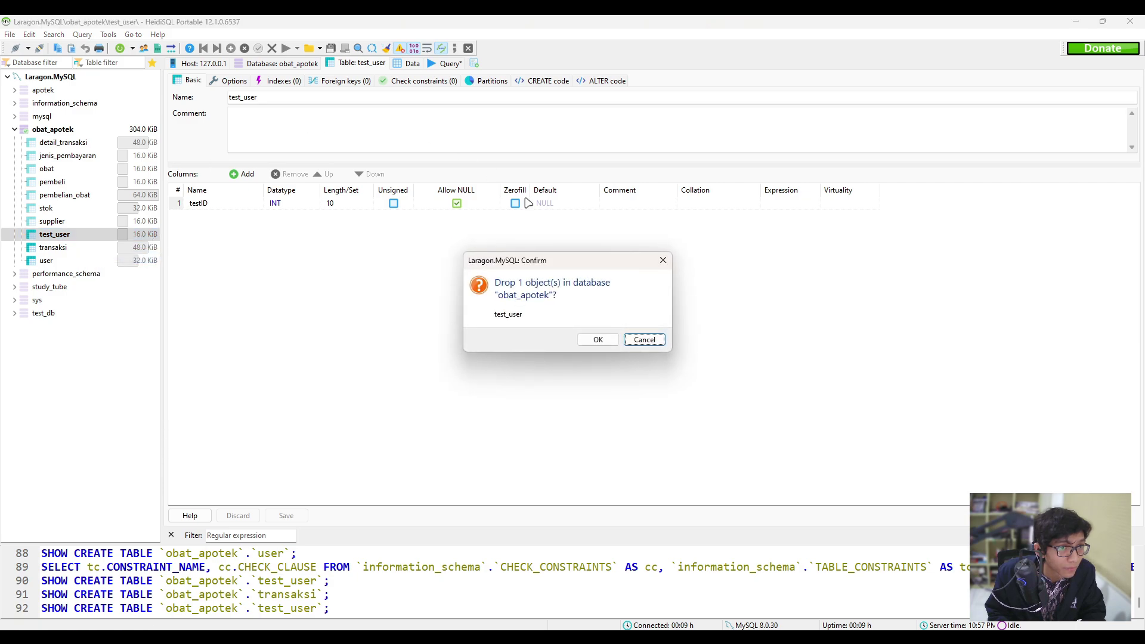
click(596, 338)
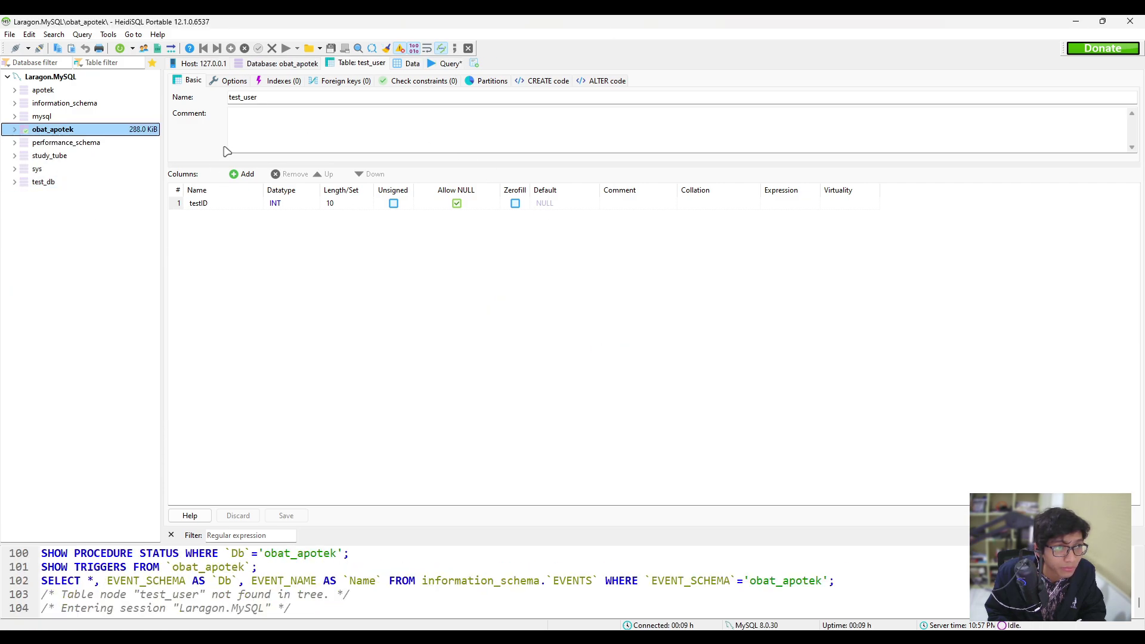
click(1075, 21)
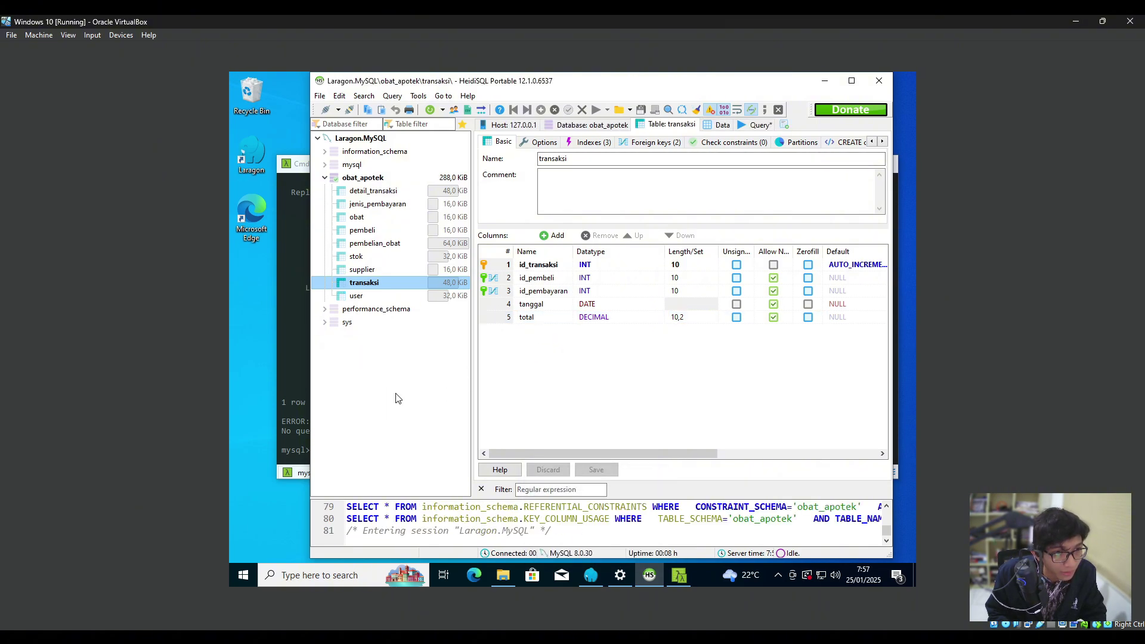
Refresh the VM's tree, confirm obat_apotek lists nine tables, then browse performance_schema.
click(398, 297)
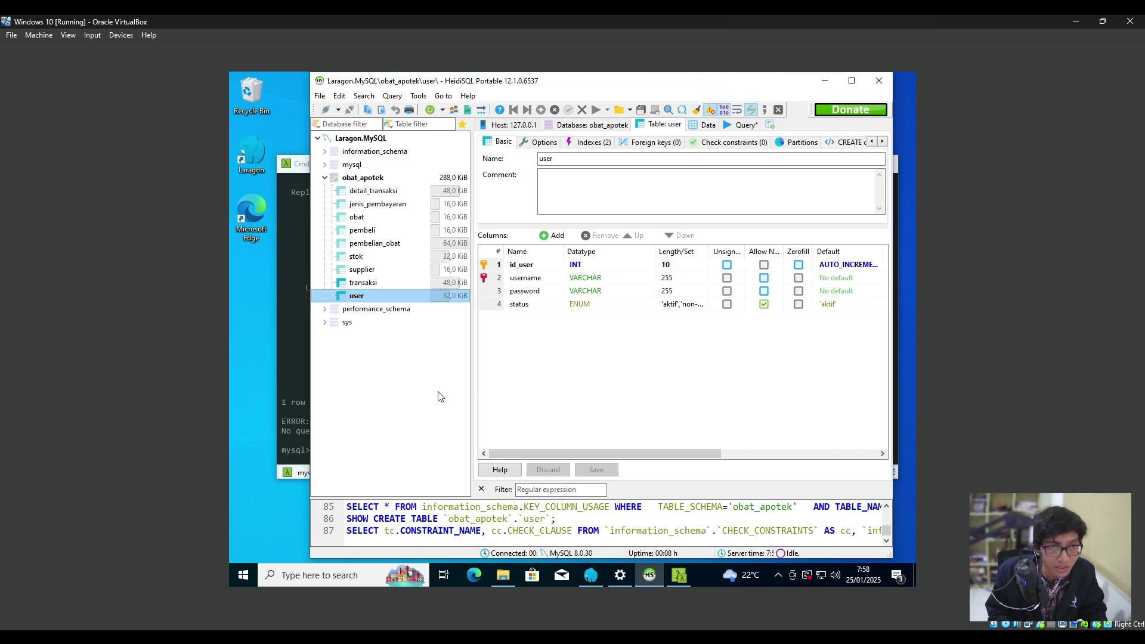
click(362, 177)
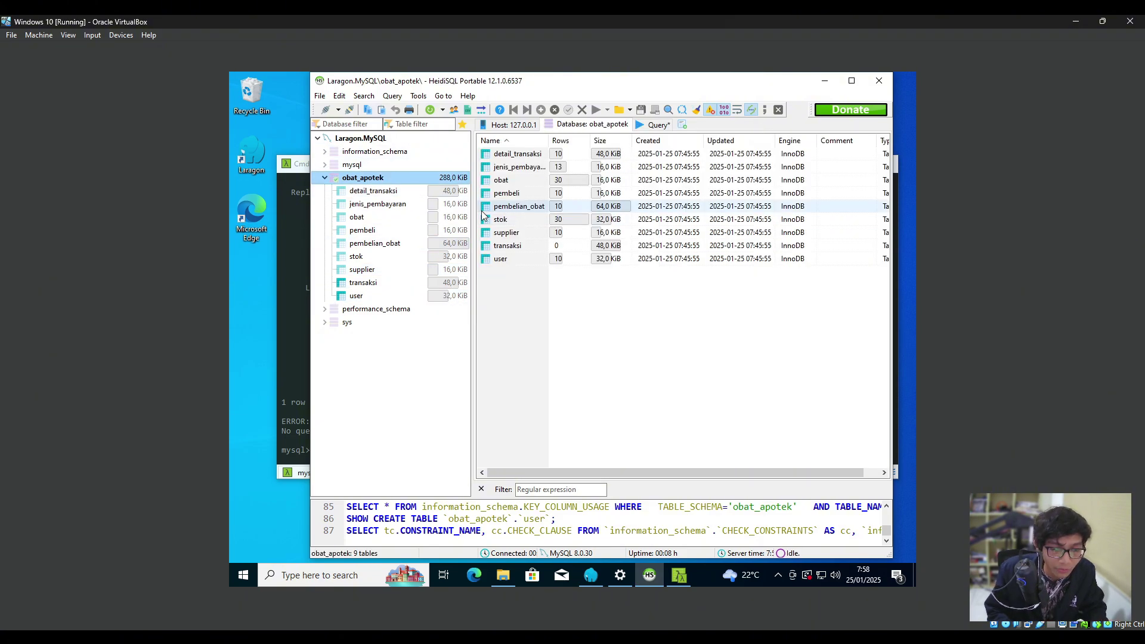
click(387, 309)
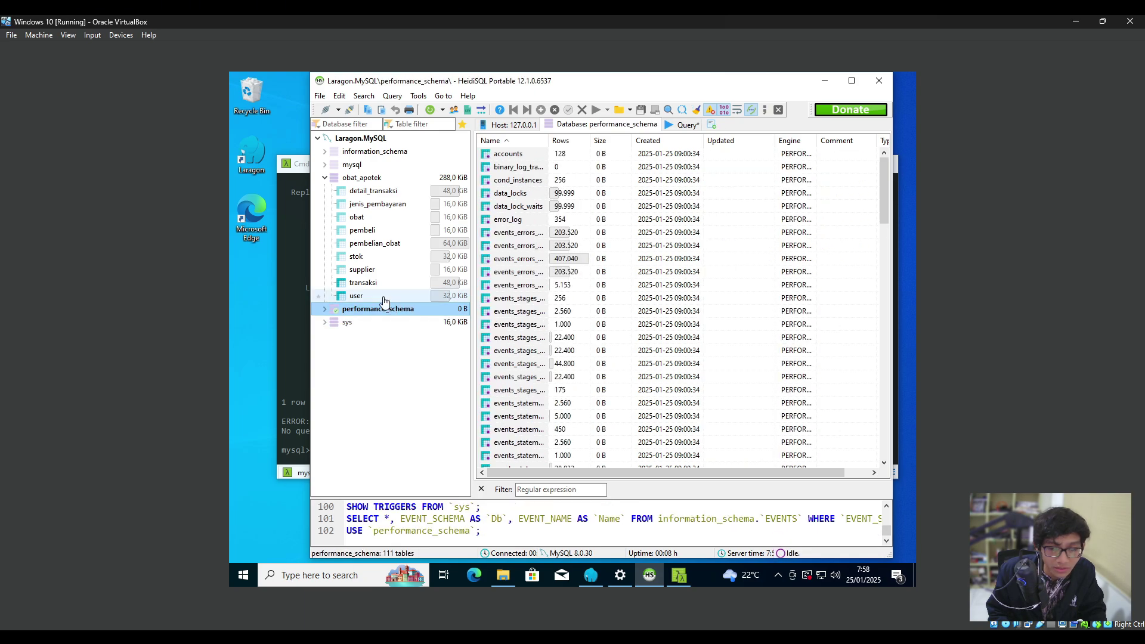
Bring the Cmder console forward and run stop slave;, returning Query OK with 1 warning.
drag(790, 84, 701, 185)
click(892, 302)
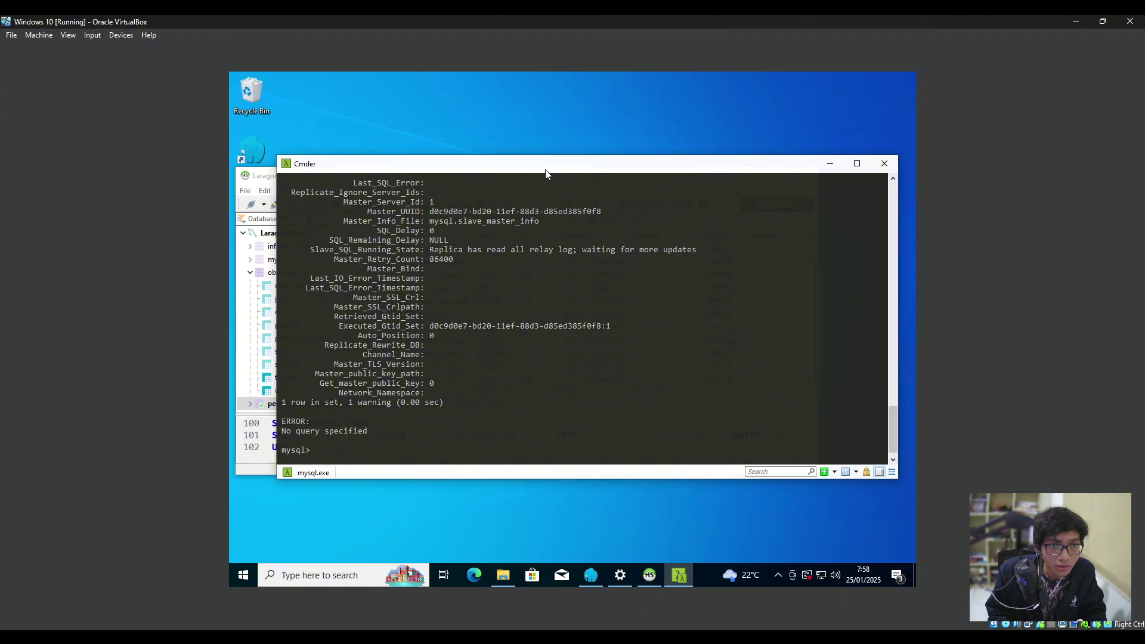
drag(546, 170, 542, 141)
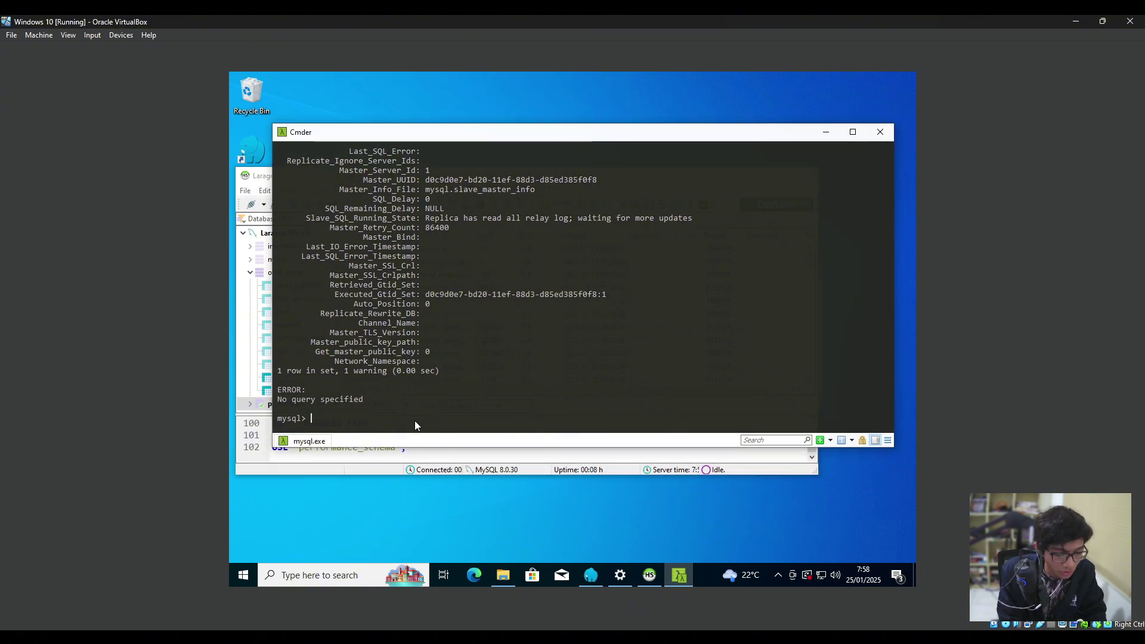
text(stop sla)
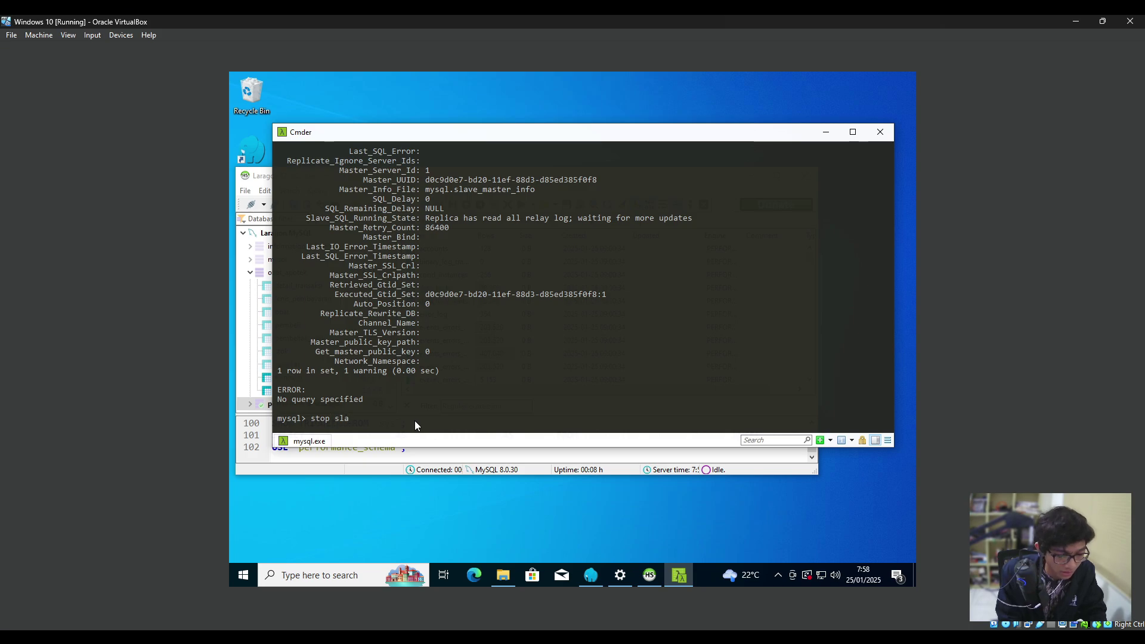
text(ve;)
key(Return)
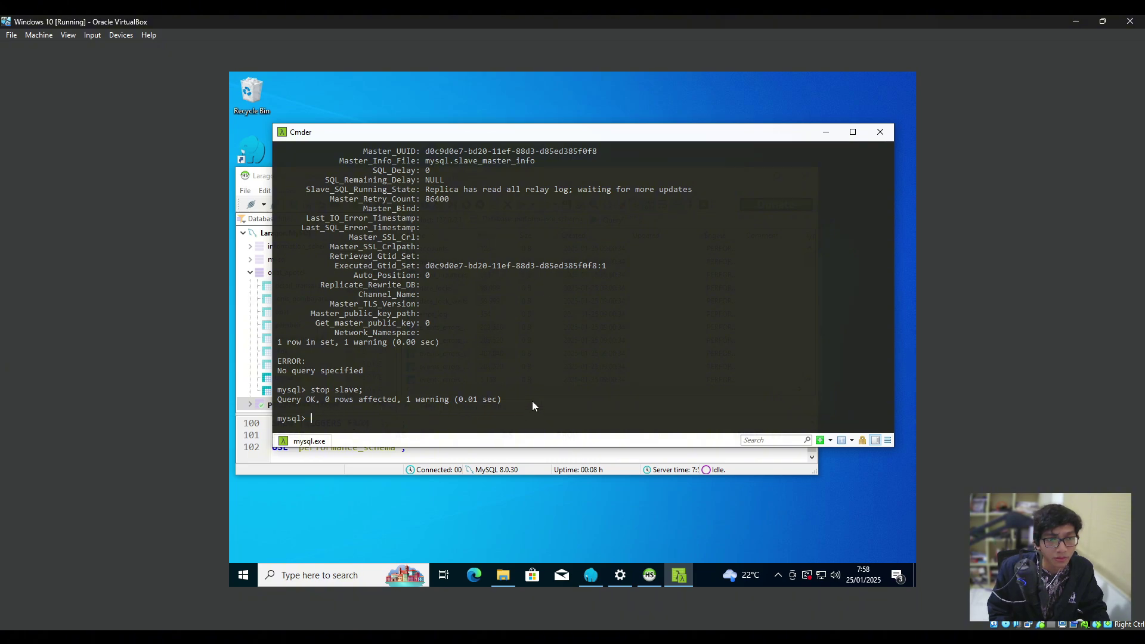
drag(338, 418, 288, 419)
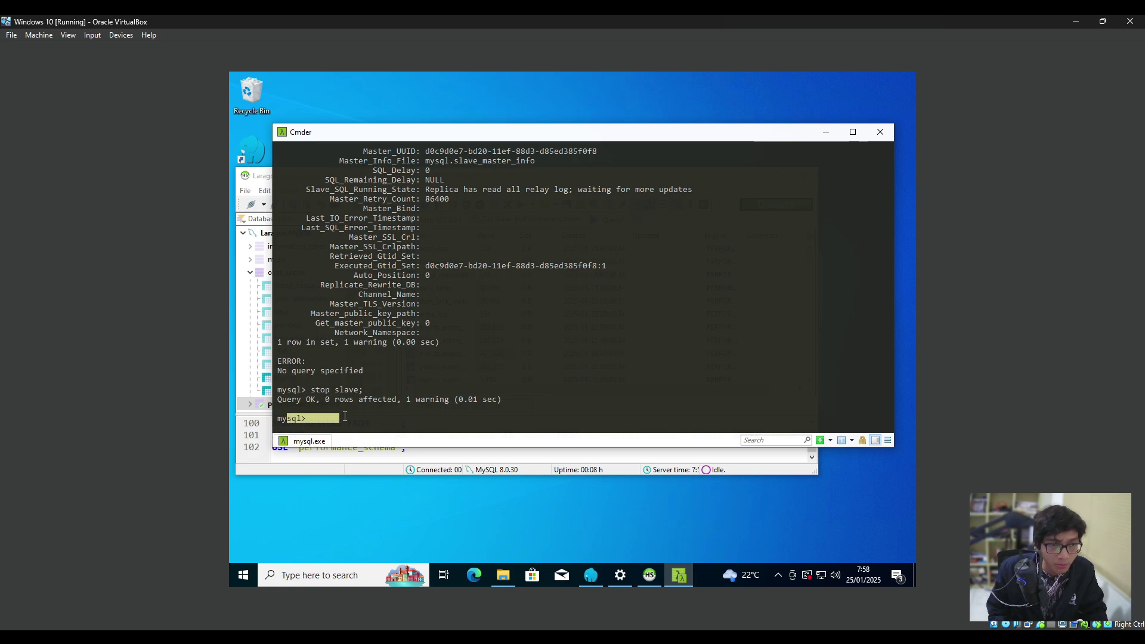
click(342, 431)
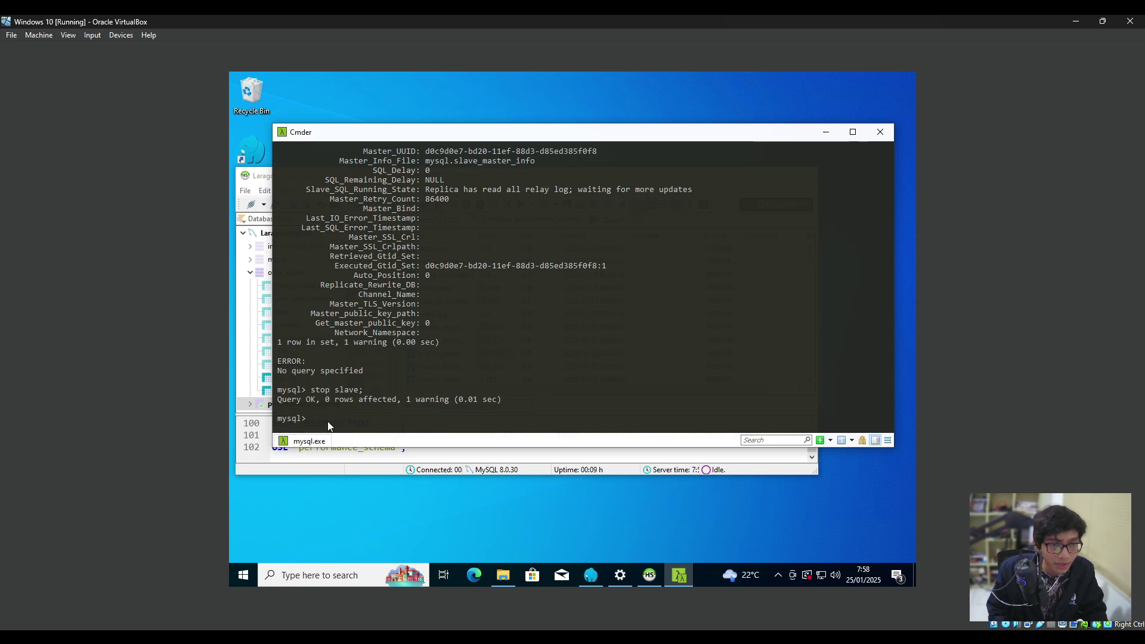